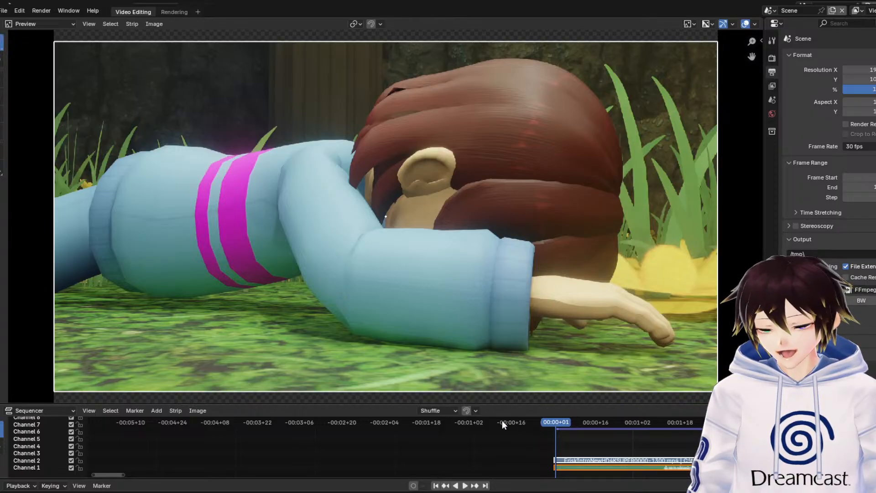
Enlarge the video preview by narrowing the properties editor and reducing the sequencer's height
middle_drag(586, 460, 359, 458)
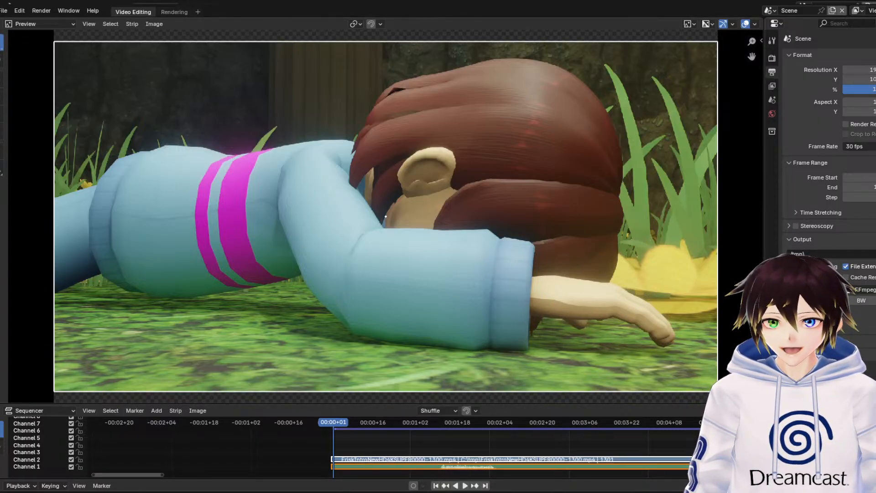
drag(764, 319, 840, 319)
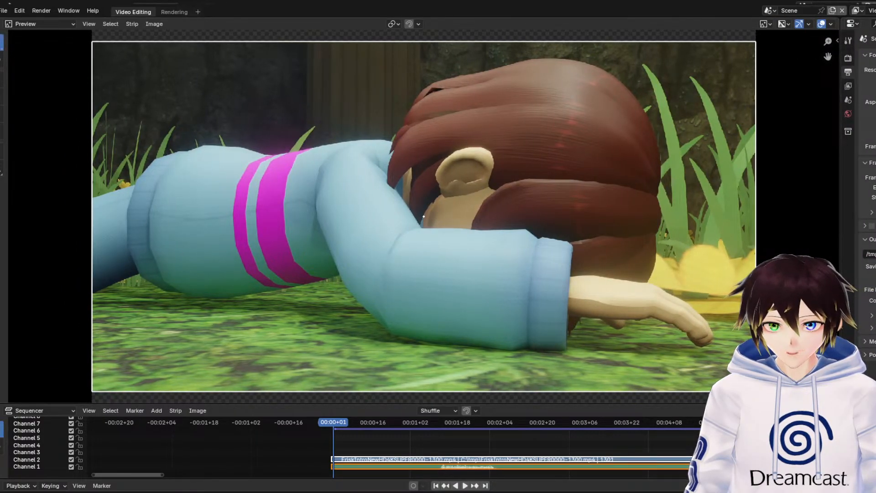
drag(776, 403, 776, 425)
scroll(698, 338, up, 2)
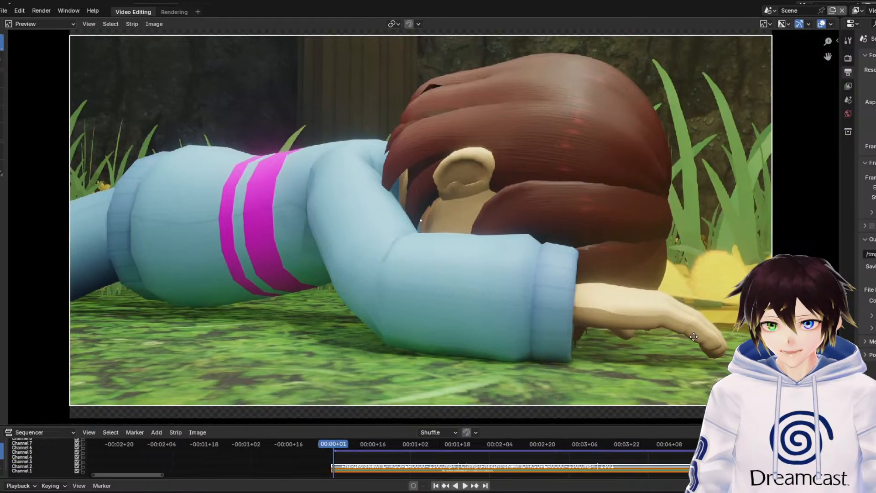
middle_drag(678, 306, 685, 307)
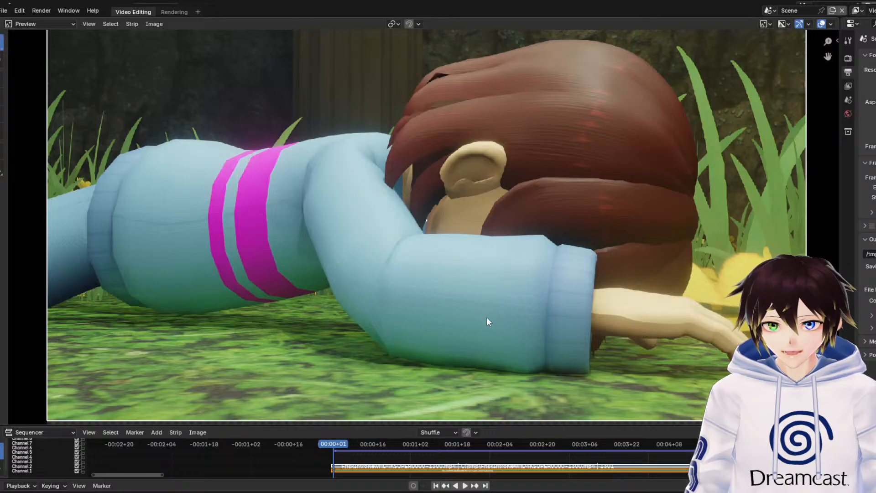
Examine the character lying on the grass, and play the opening shot up to about 00:04+03
scroll(360, 239, up, 3)
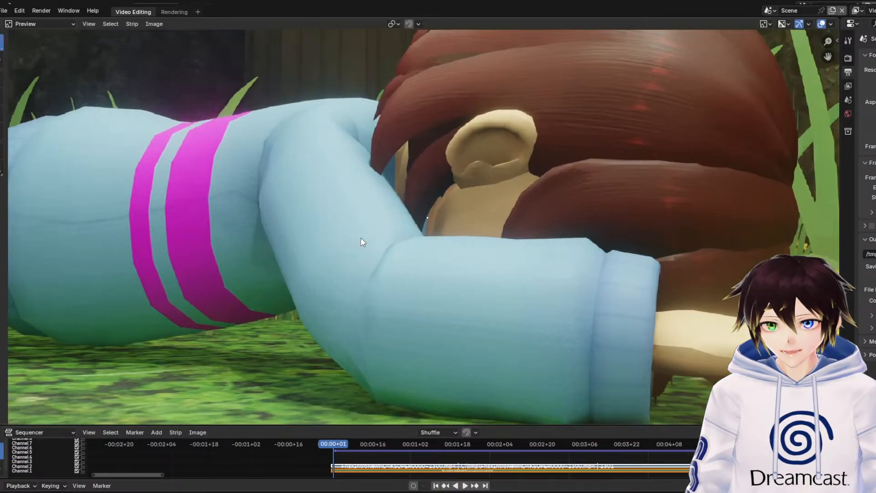
scroll(358, 249, down, 1)
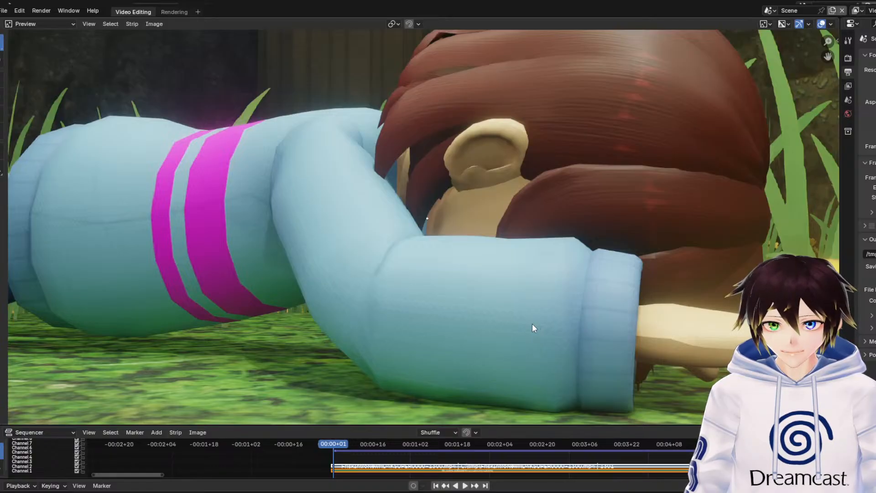
scroll(486, 324, down, 1)
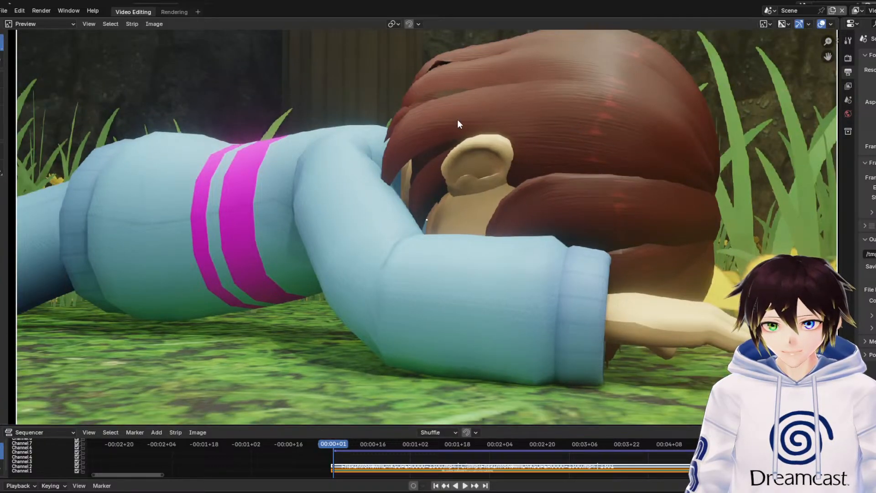
scroll(611, 178, down, 2)
key(space)
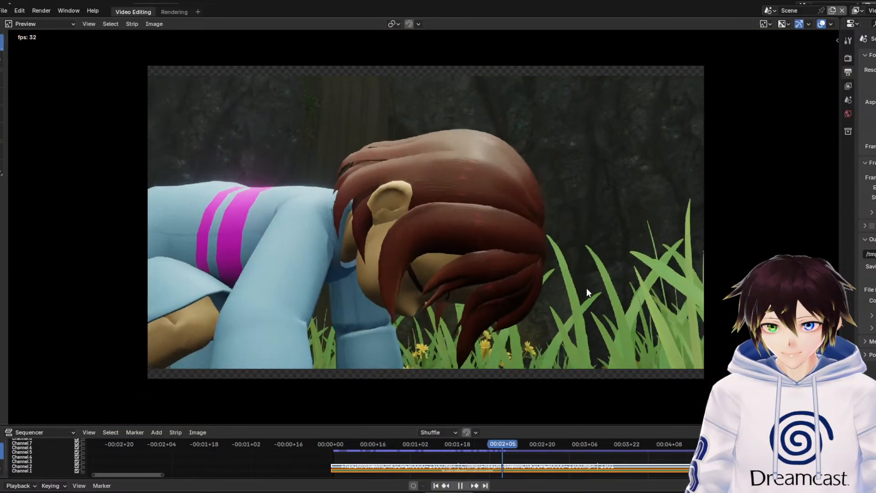
key(space)
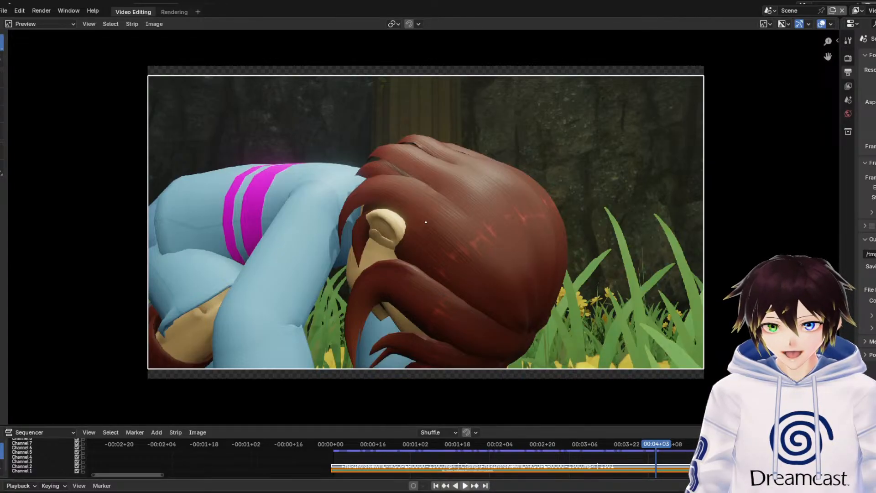
Play on through the seated close-up and pause on the overhead shot of the character standing among the flowers
click(465, 485)
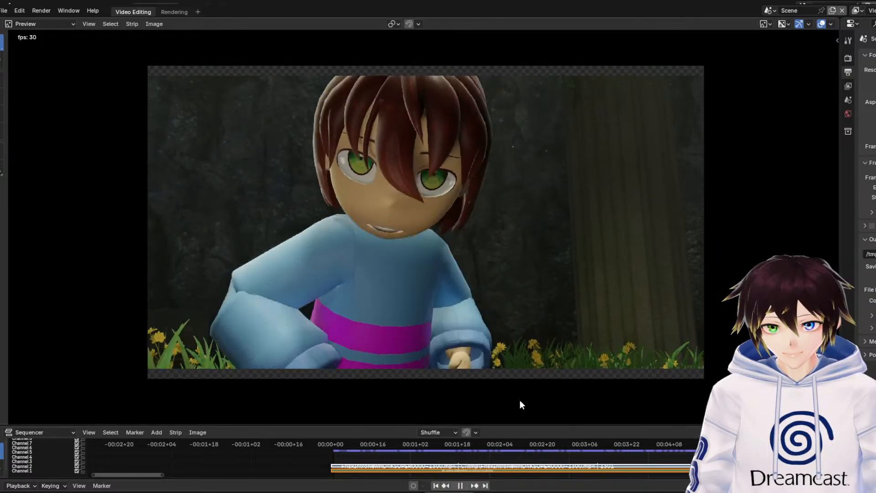
key(space)
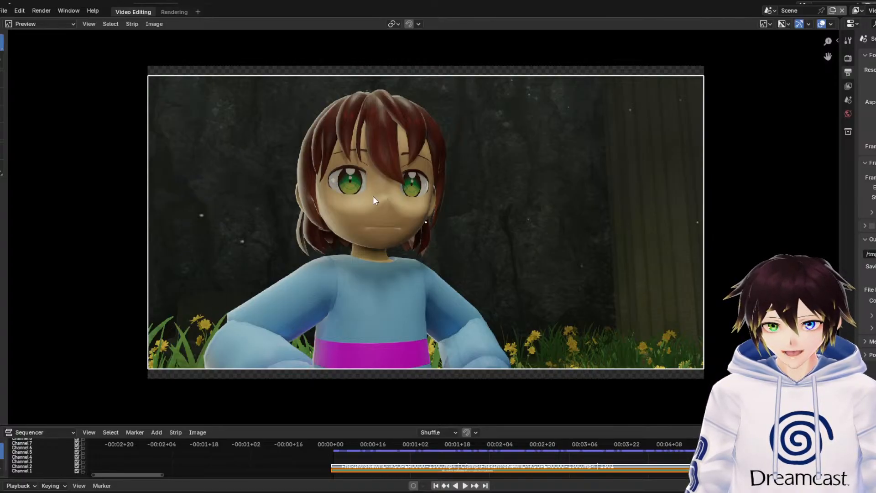
key(space)
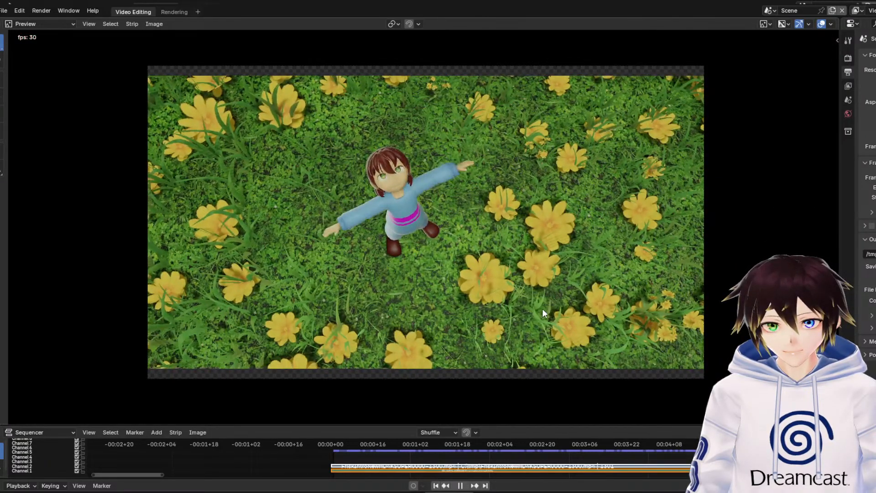
key(space)
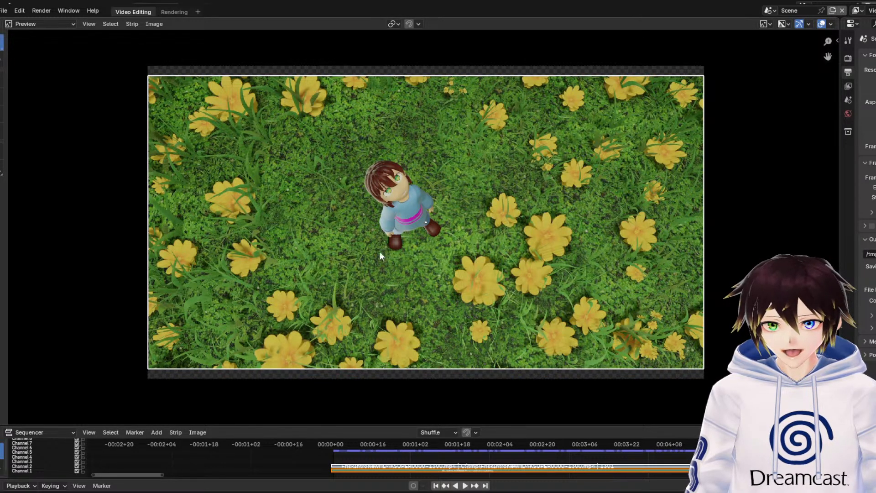
Go back in the timeline to the close-up of the character's raised fists and stop around 00:09+29
scroll(611, 445, down, 4)
scroll(607, 445, down, 2)
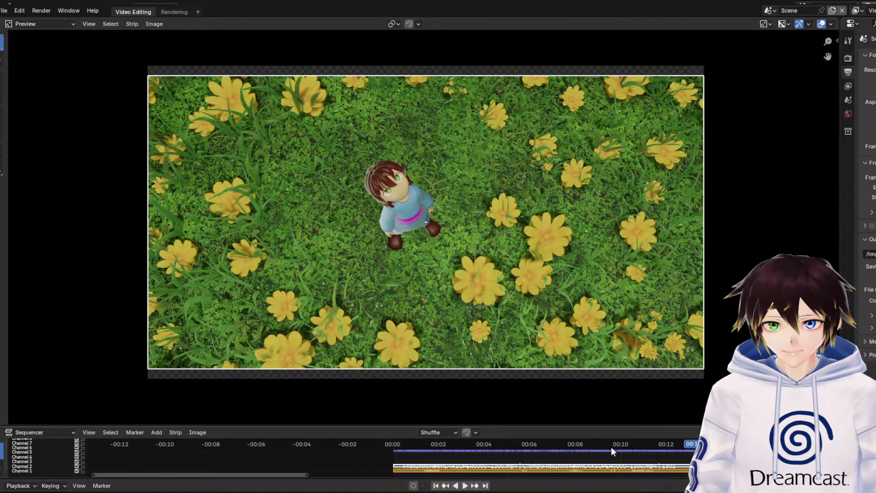
drag(576, 446, 485, 455)
key(space)
key(space)
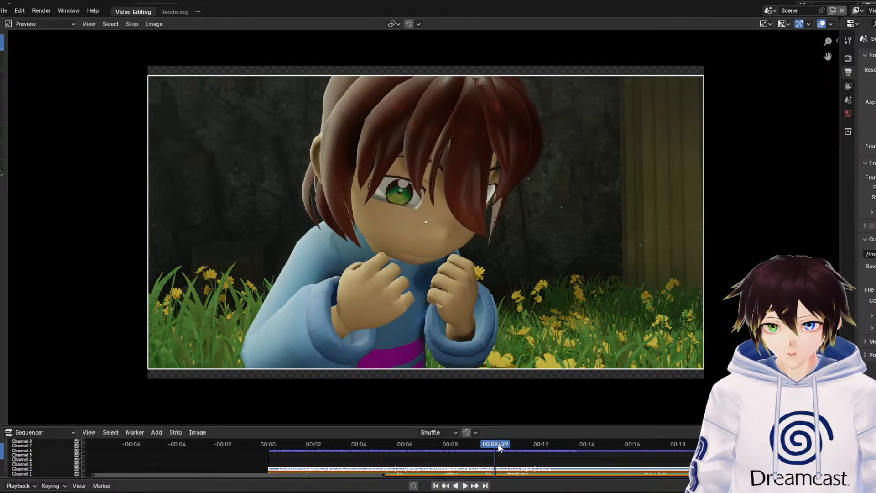
Move the playhead to 00:11+01, where the arms are raised overhead, and replay the overhead shot up to 00:17+12
drag(498, 446, 522, 445)
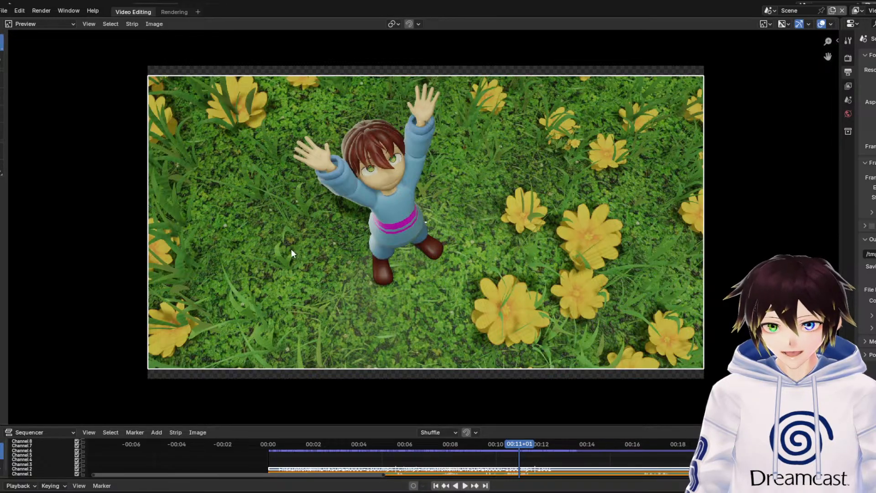
key(space)
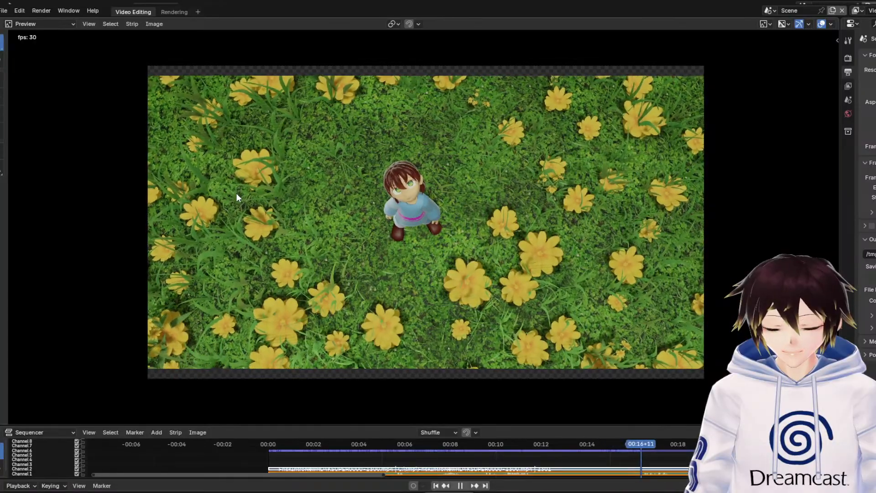
key(space)
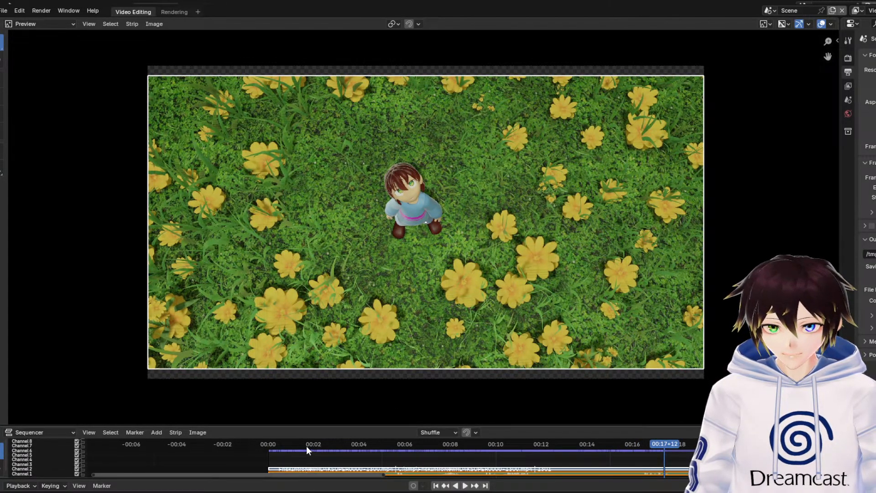
Return to 00:00+22 and examine the crawling character's hair, sleeves and hands up close
drag(305, 445, 285, 447)
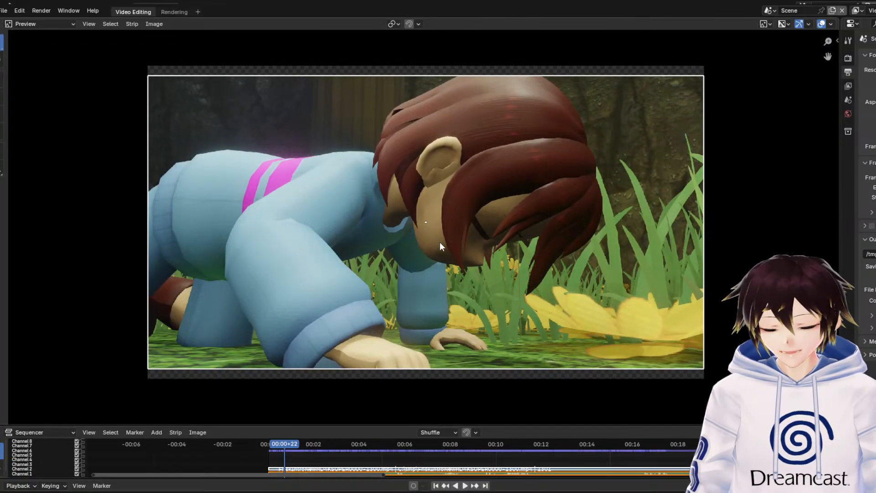
scroll(441, 238, up, 4)
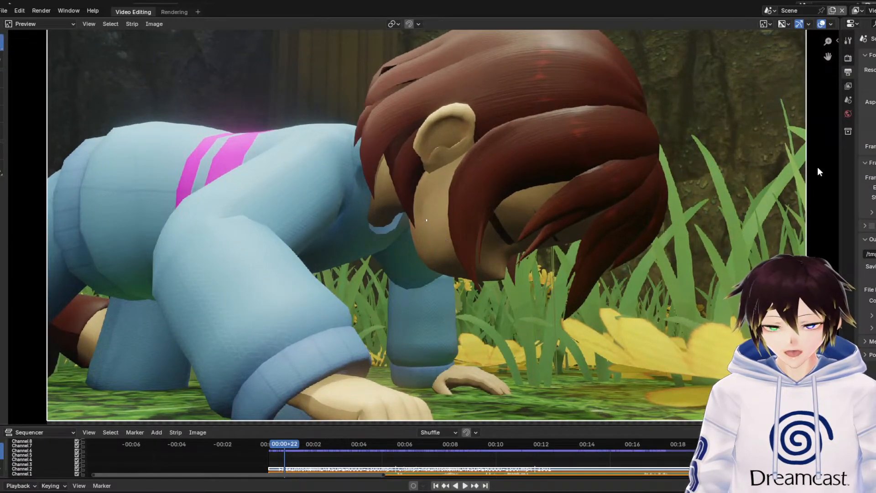
drag(827, 56, 842, 63)
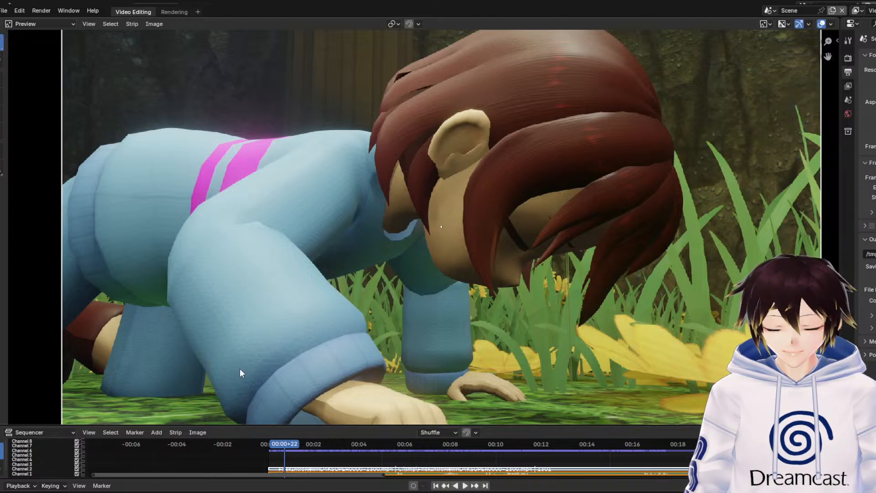
scroll(148, 334, down, 1)
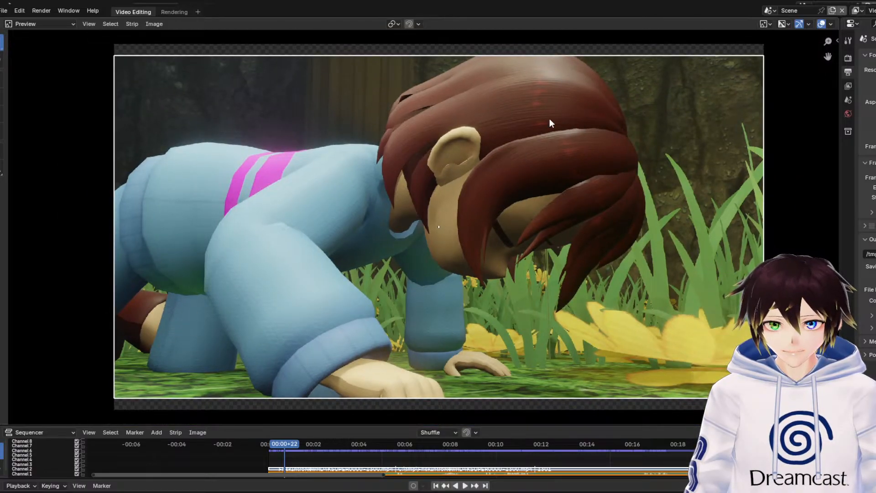
Play from 00:00+22, pausing at 00:01+27, at the fists close-up at 00:09+24 and at the wide shot between the pillars
key(space)
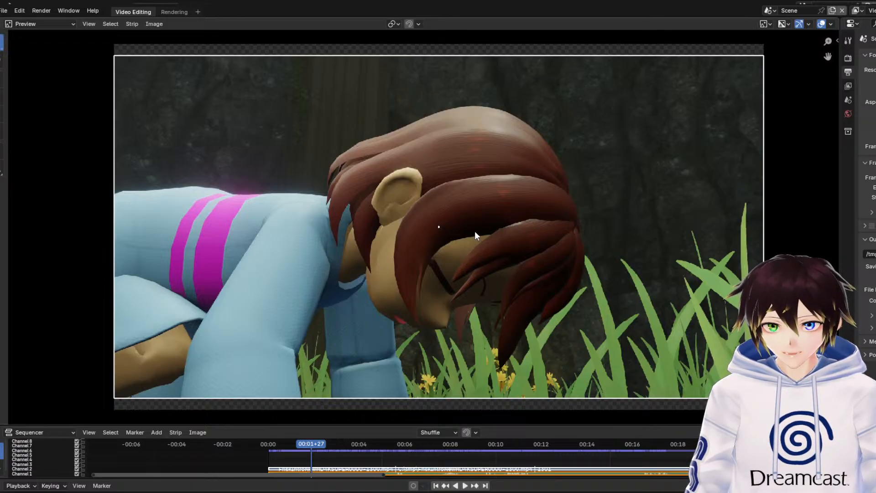
key(space)
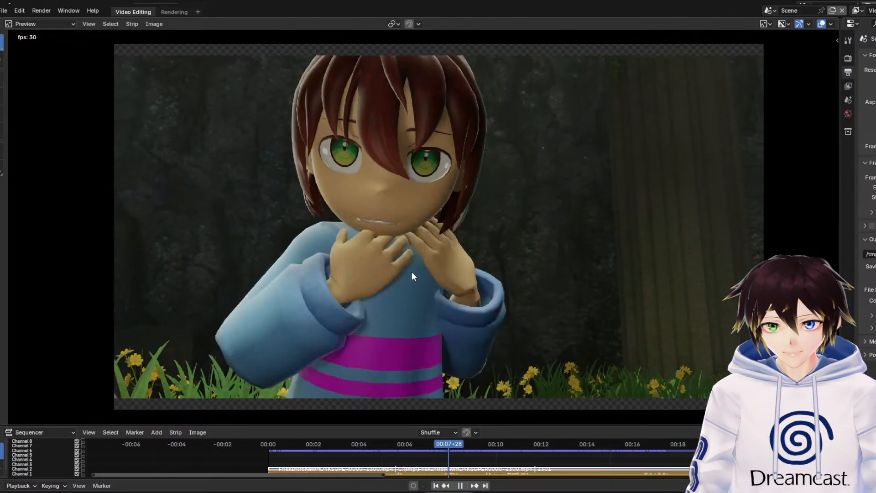
key(space)
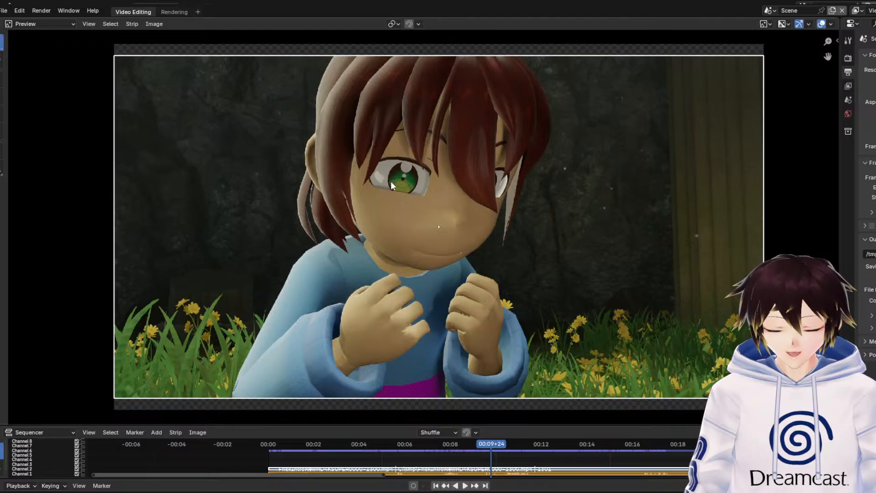
key(space)
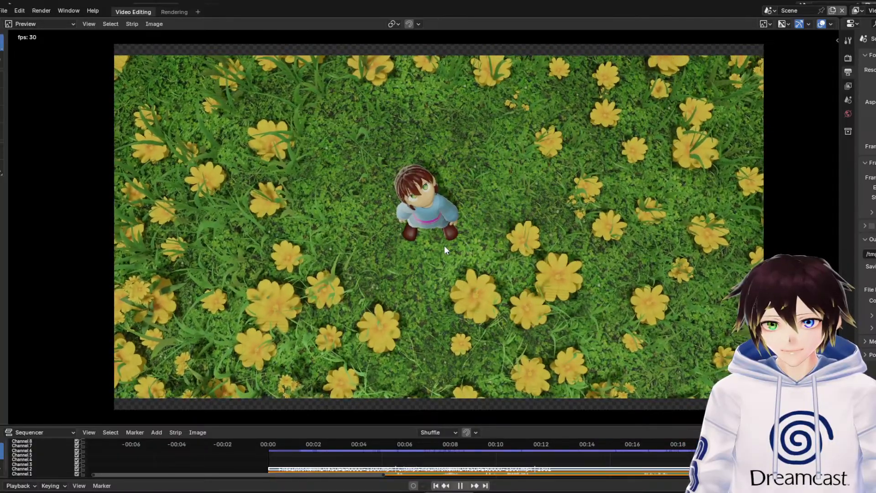
key(space)
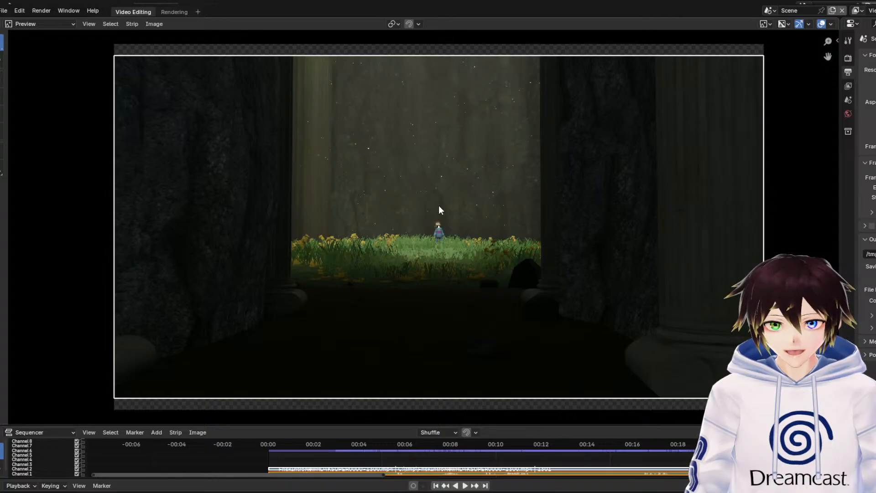
Play the shots after the wide view, pausing on the side-glancing close-up and on the front-facing close-up in the grass
key(space)
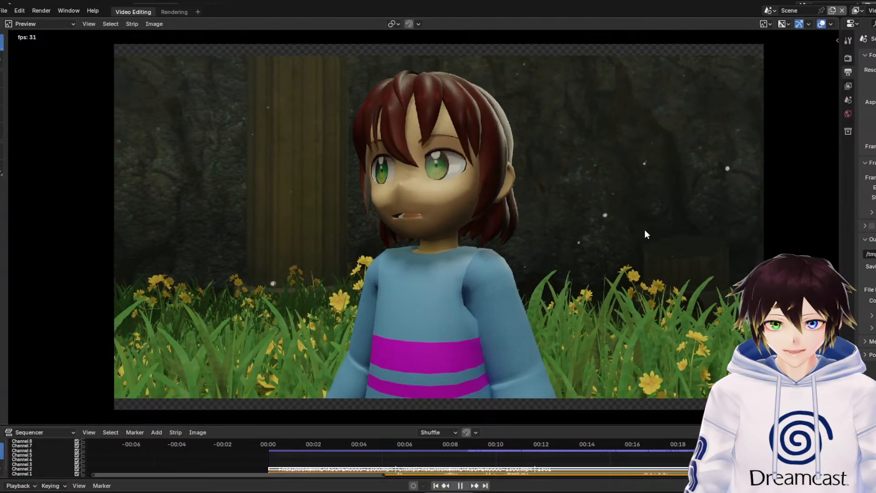
key(space)
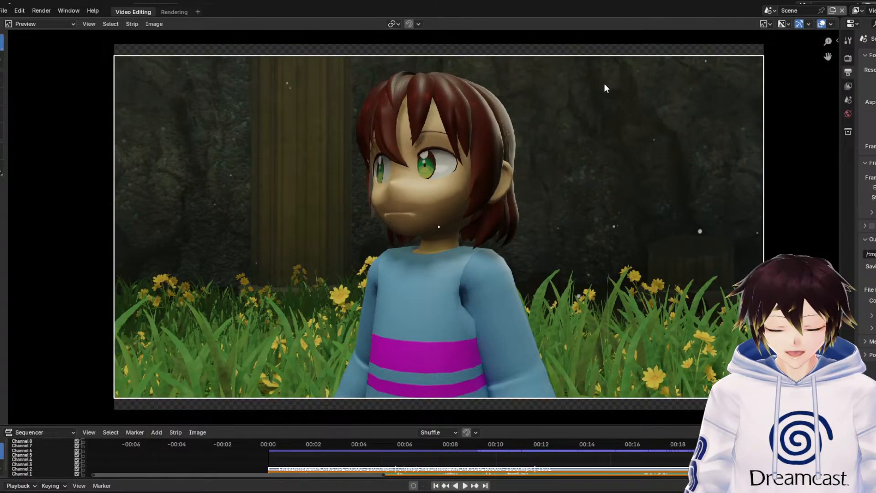
key(space)
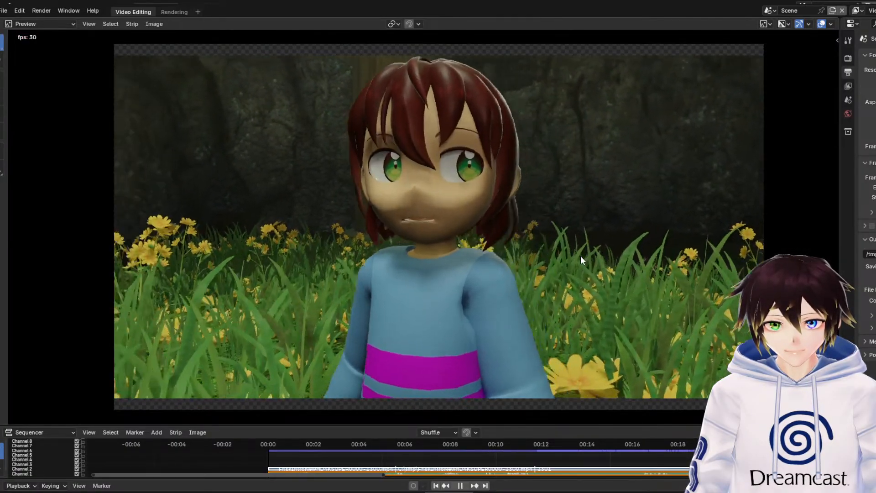
key(space)
Move the playhead to 00:26+28, play up to 00:30+02 and examine the character's eyes up close
scroll(609, 451, down, 5)
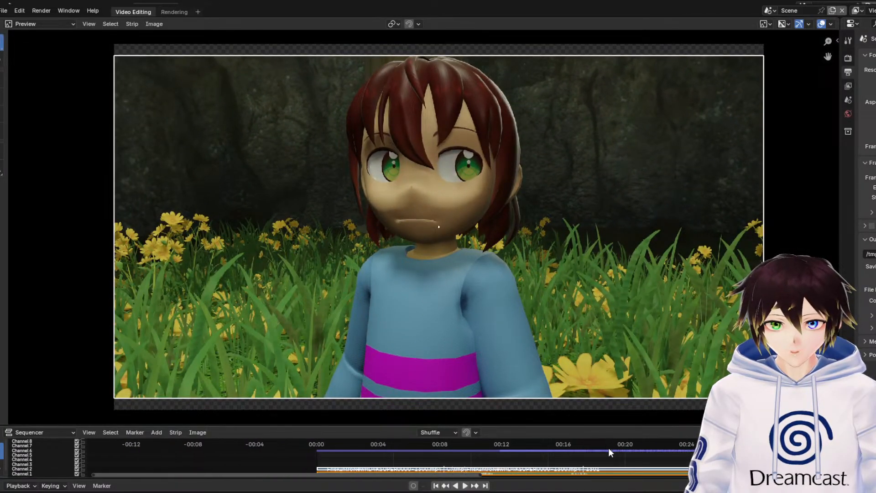
drag(546, 444, 514, 445)
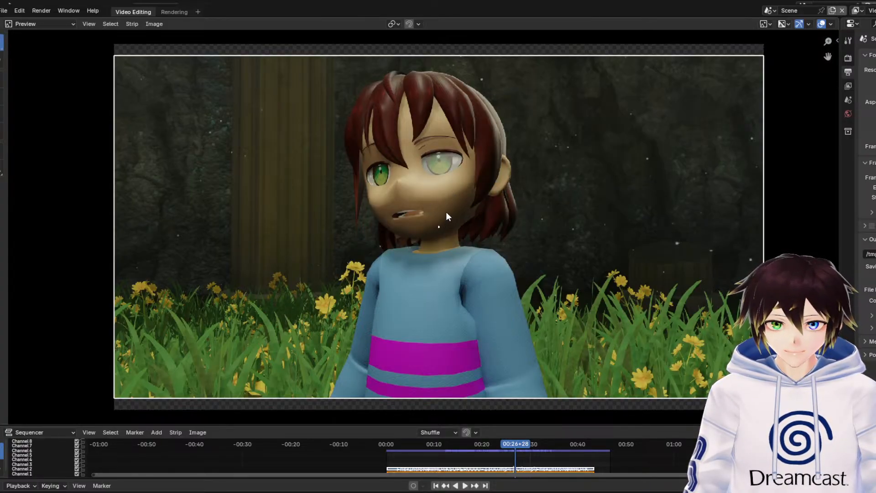
key(space)
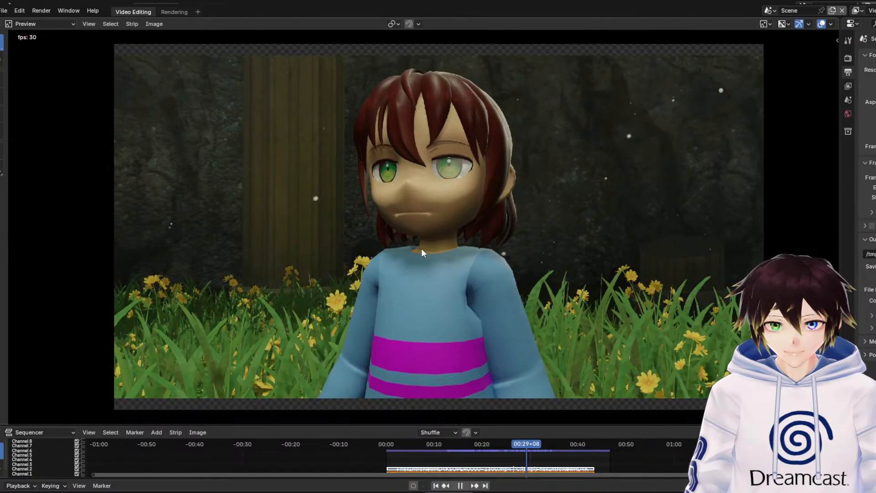
key(space)
click(421, 207)
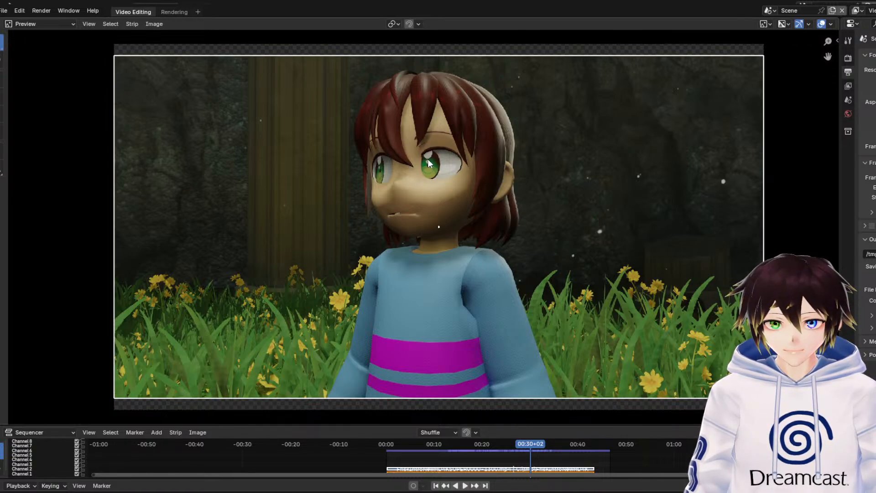
scroll(435, 114, up, 5)
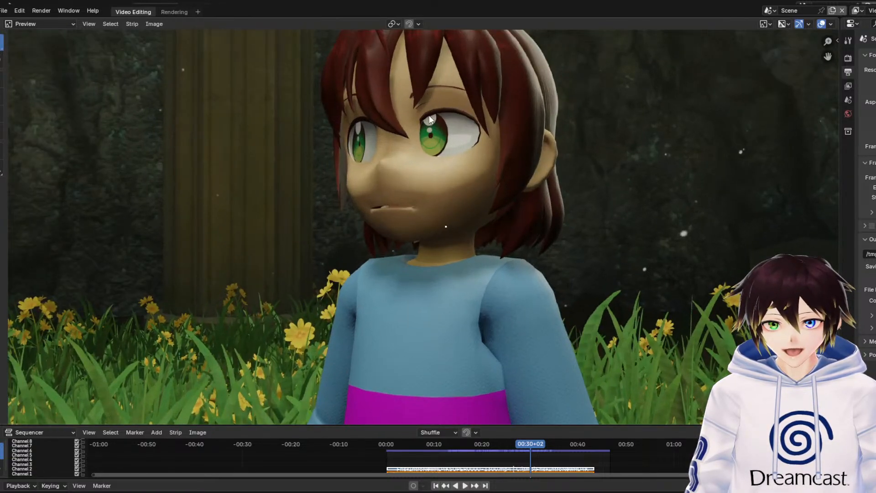
Examine the character's eyes, hair, mouth and upper body at 00:30+02, both close up and in the full frame
middle_drag(430, 125, 401, 222)
scroll(401, 223, up, 2)
scroll(402, 225, up, 2)
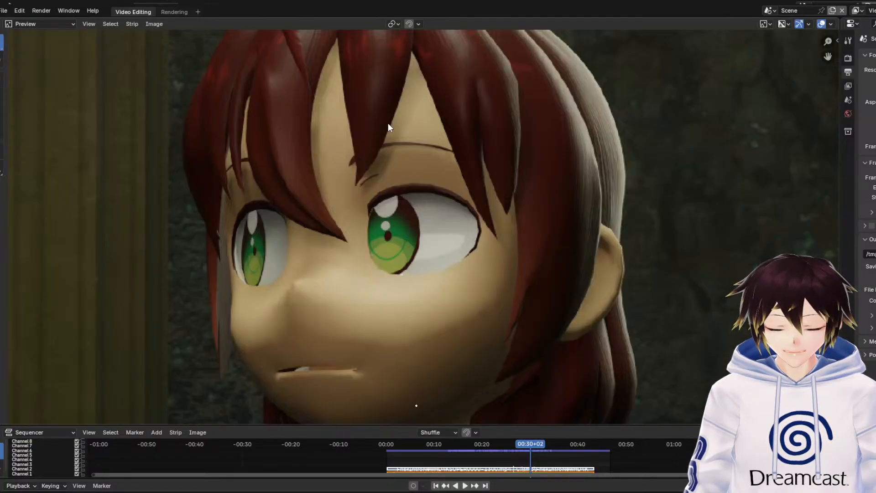
scroll(358, 188, down, 11)
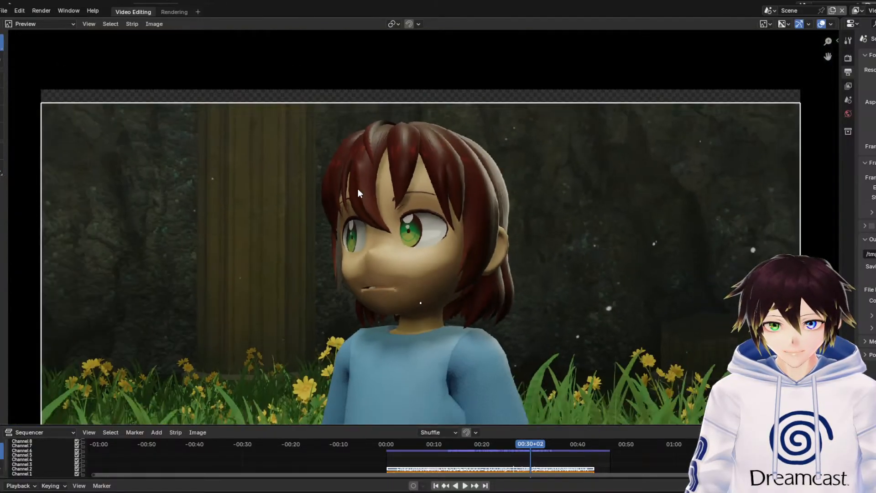
middle_drag(379, 273, 385, 173)
scroll(370, 180, down, 1)
scroll(388, 175, up, 1)
middle_drag(386, 205, 383, 199)
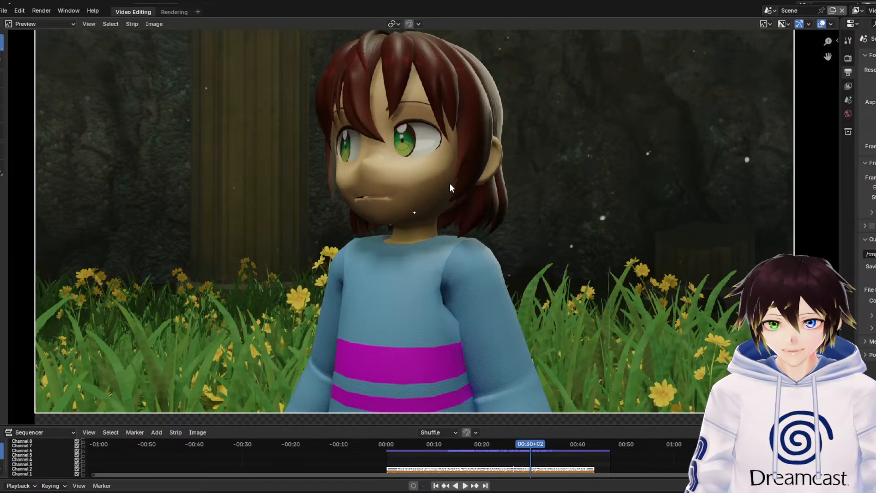
scroll(471, 212, down, 1)
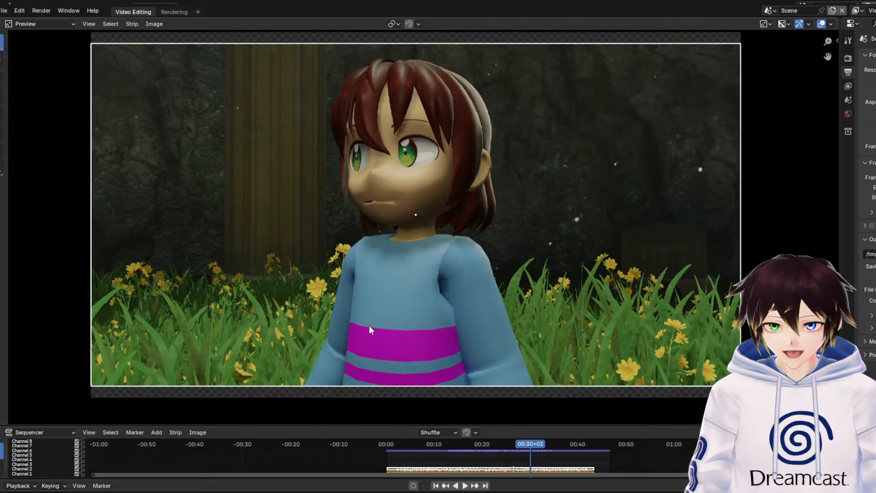
Play from 00:30+02 to 00:38+24, return to 00:35+14 and play the walk toward the doorway up to about 00:43+09
key(space)
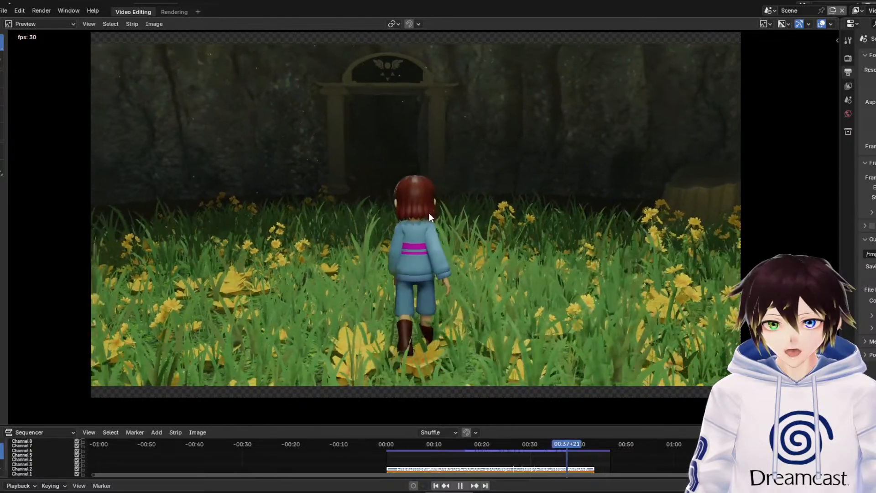
key(space)
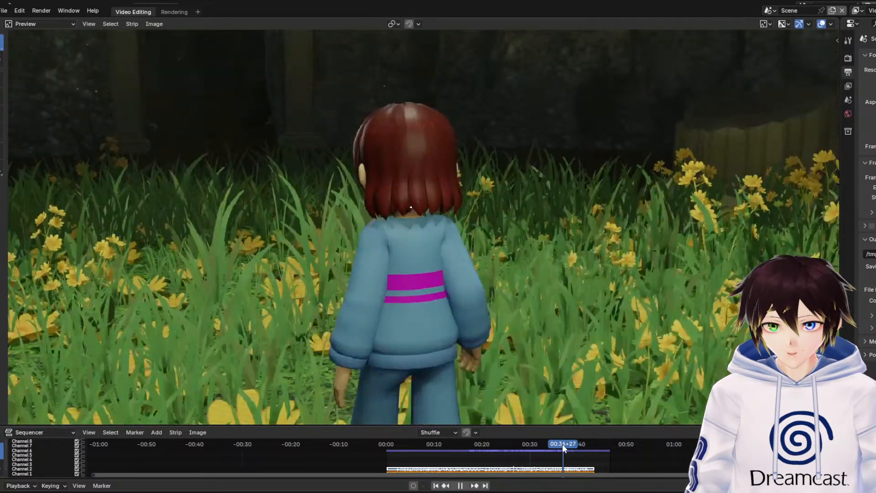
click(556, 447)
key(space)
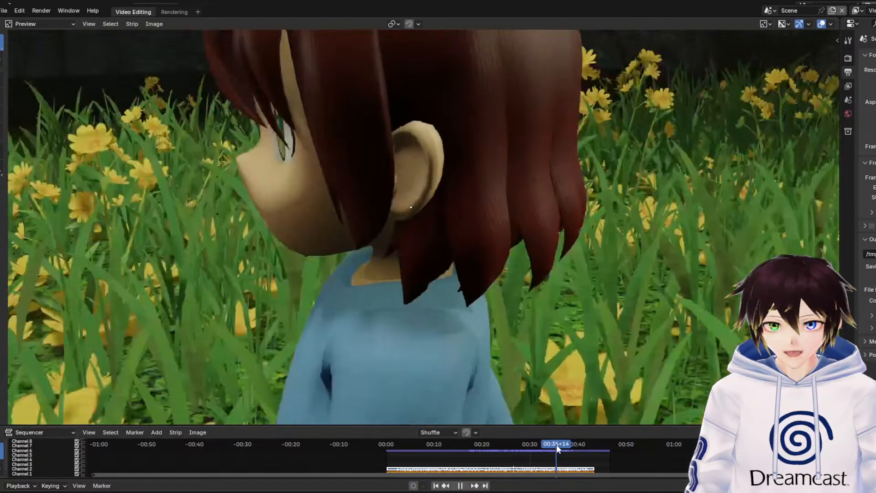
key(Escape)
key(space)
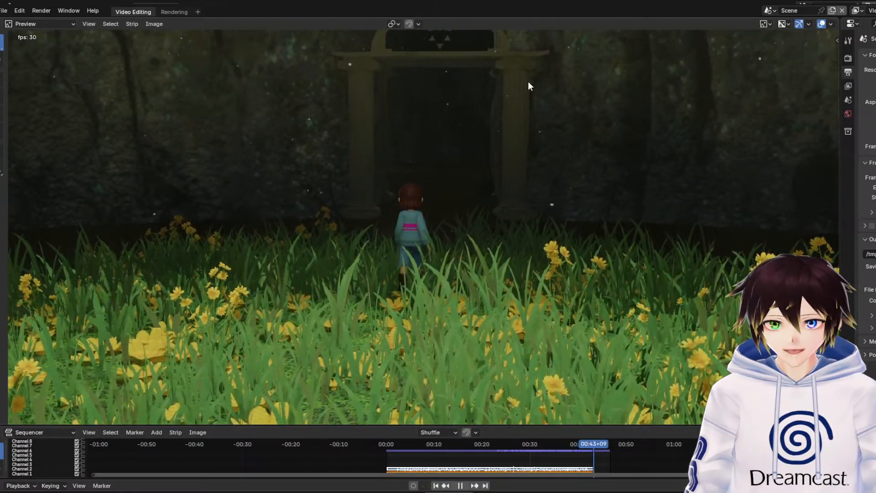
key(space)
Replay the walk toward the doorway from around 00:39+21 in the full frame, pausing at 00:42+02 and stopping at 00:43+19
click(576, 444)
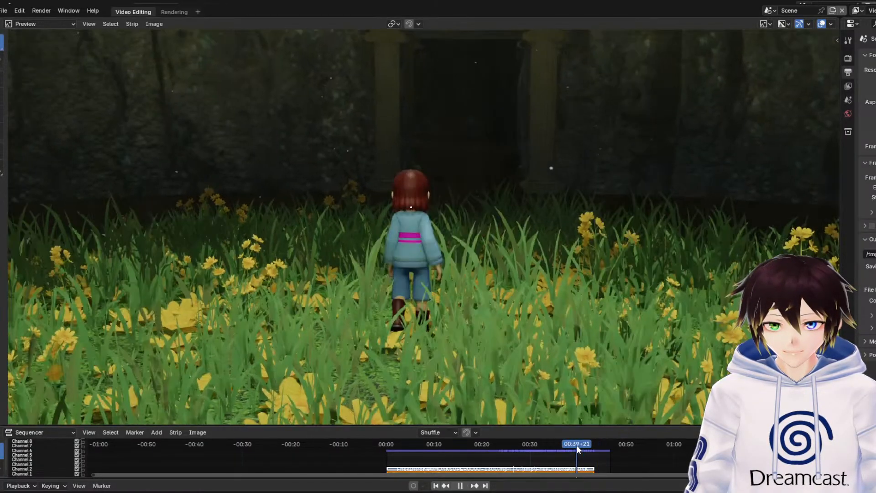
scroll(472, 141, down, 3)
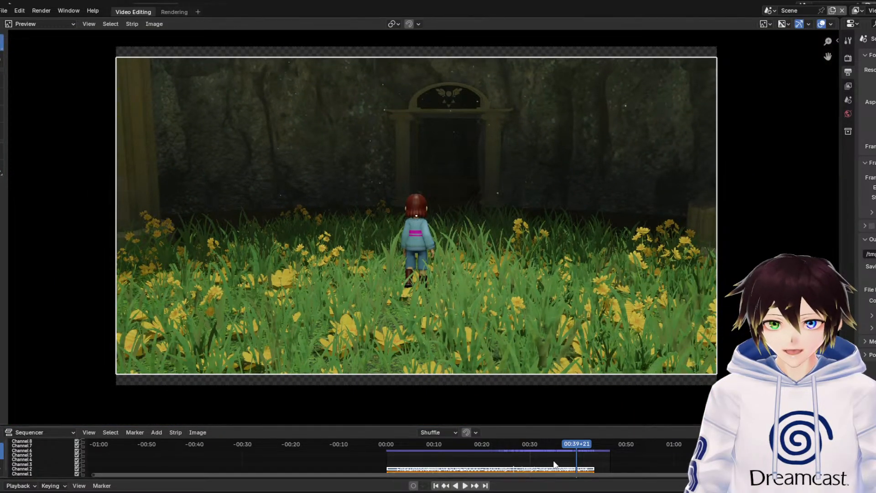
mouse_move(570, 444)
mouse_down()
mouse_move(535, 448)
mouse_move(563, 438)
mouse_up()
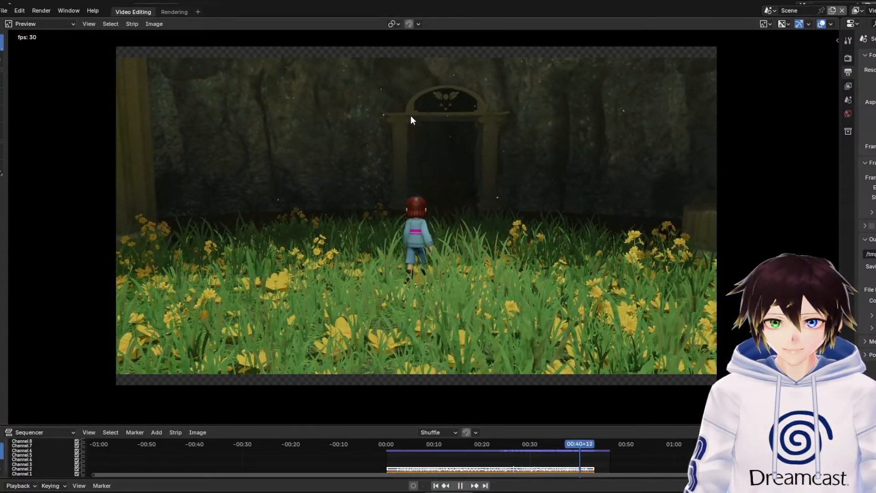
key(space)
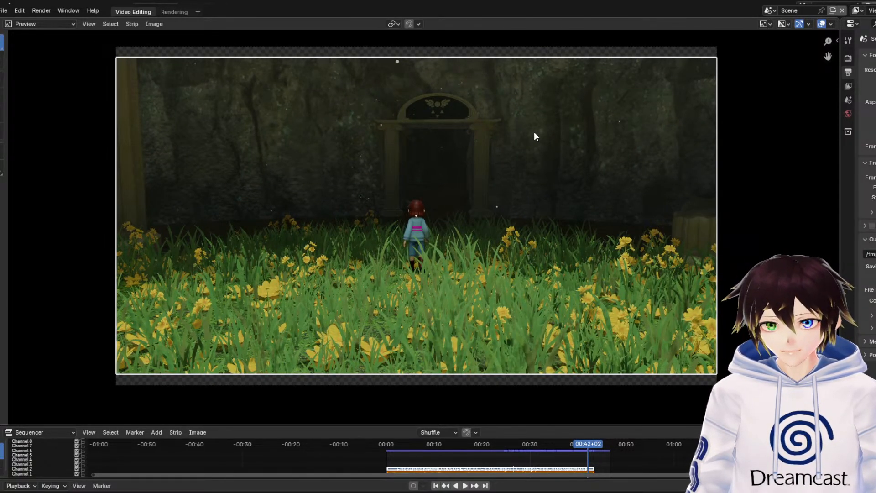
key(space)
key(space)
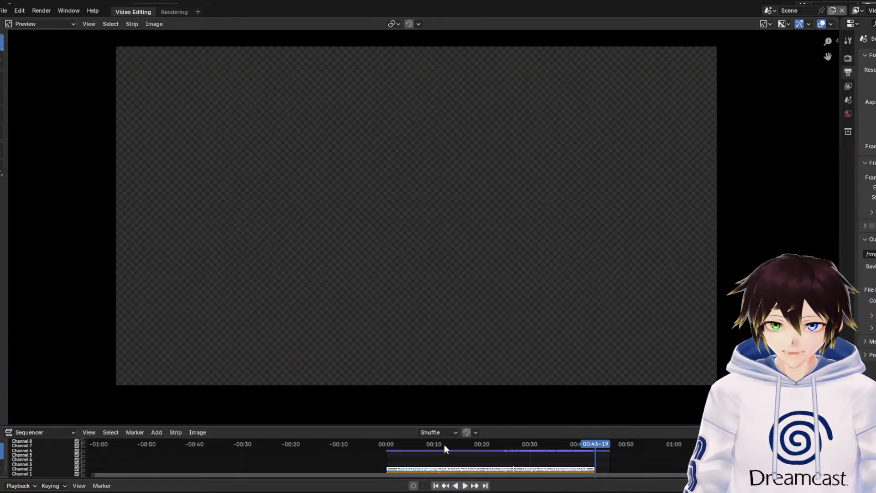
Play the overhead flower-field shot from 00:13+16, skip ahead to about 00:22 and play on to 00:34+09
mouse_move(445, 444)
mouse_down()
mouse_move(426, 445)
mouse_move(450, 444)
mouse_up()
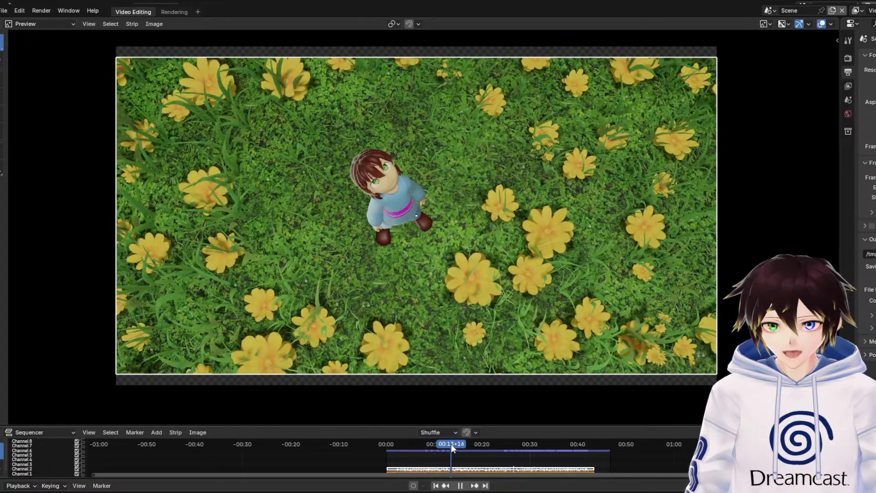
key(space)
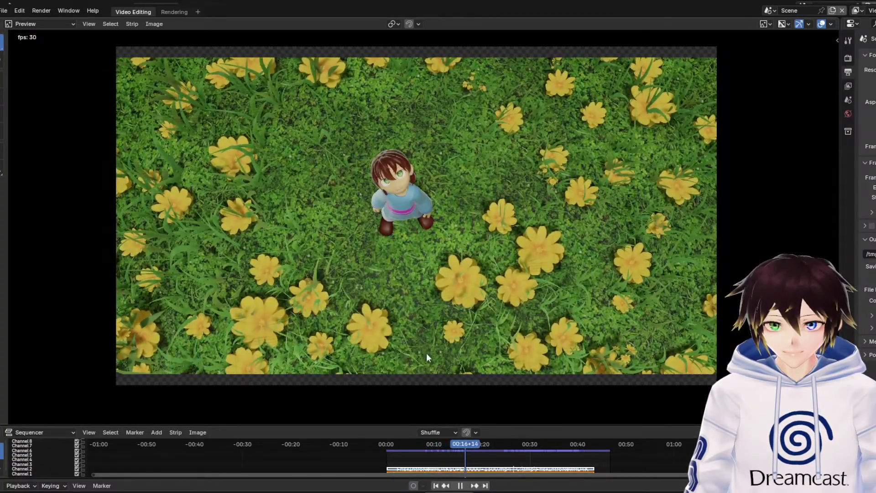
click(491, 444)
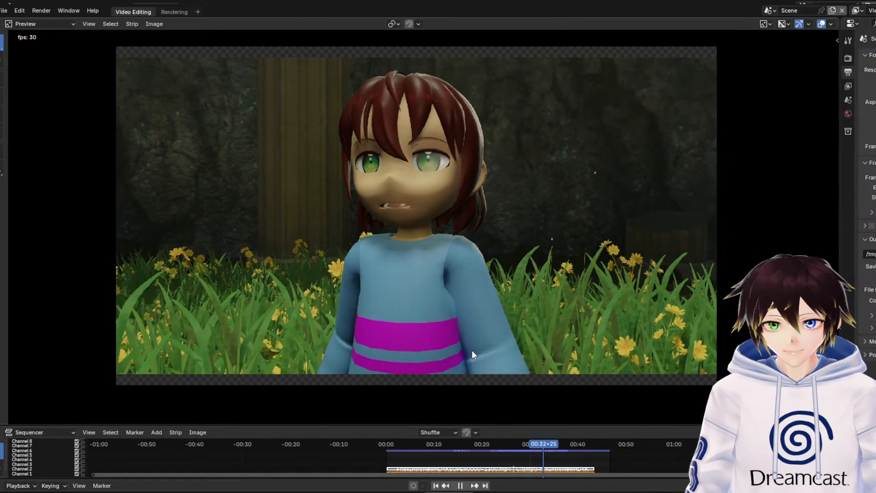
key(space)
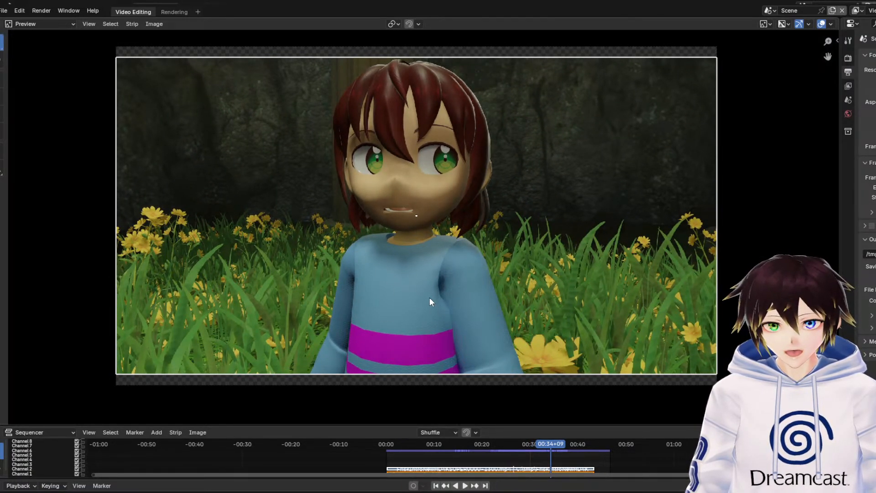
Move the playhead back to 00:27+07 and play the remaining shots, pausing at 00:42+13 and stopping at 00:43+10
click(550, 445)
key(space)
drag(550, 445, 516, 444)
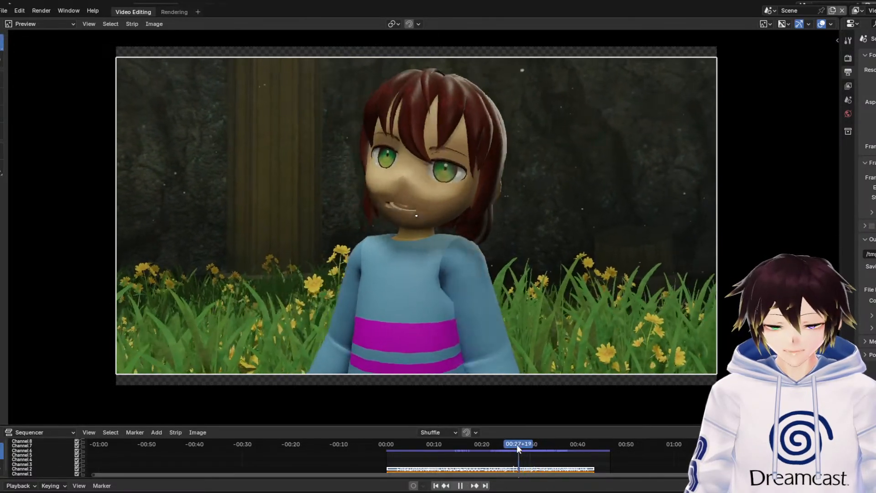
key(space)
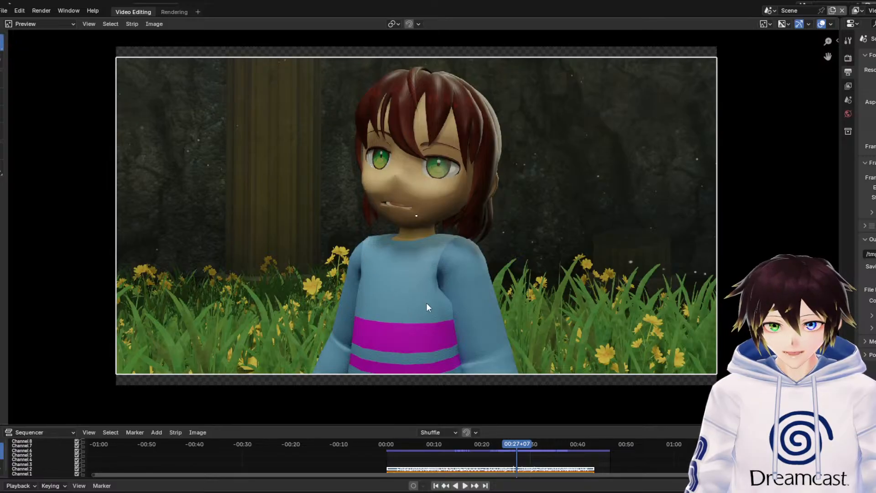
key(space)
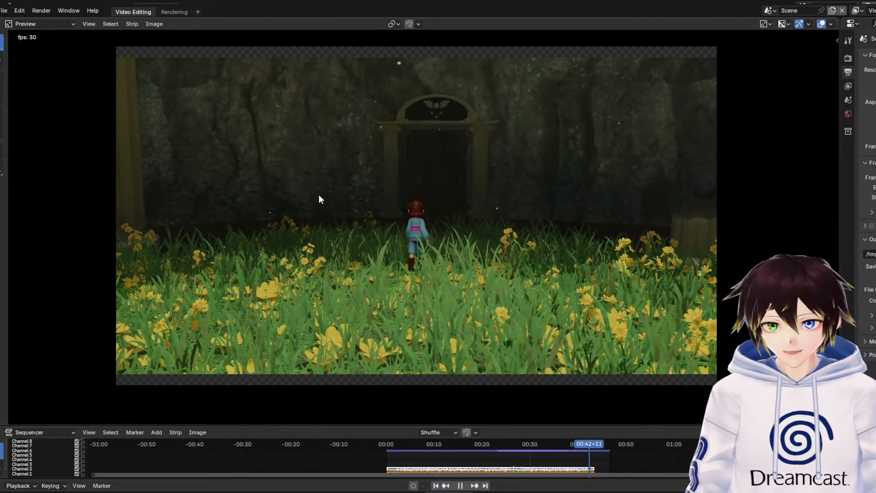
key(space)
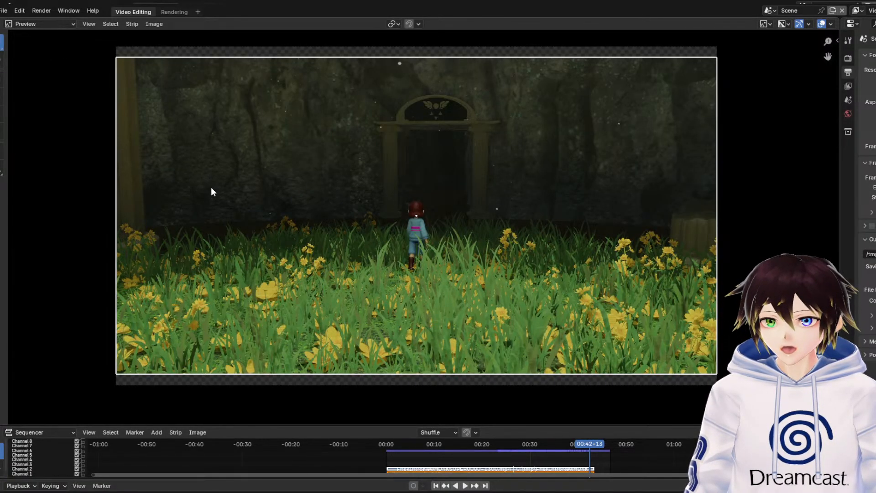
key(space)
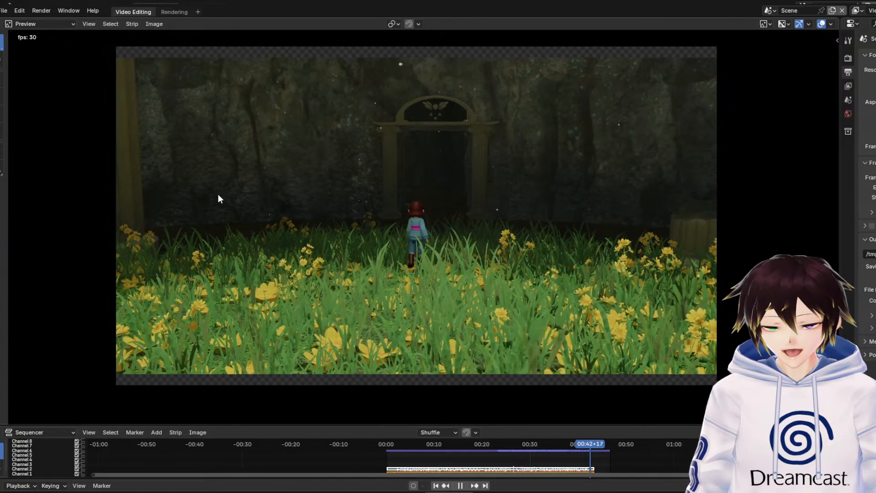
key(space)
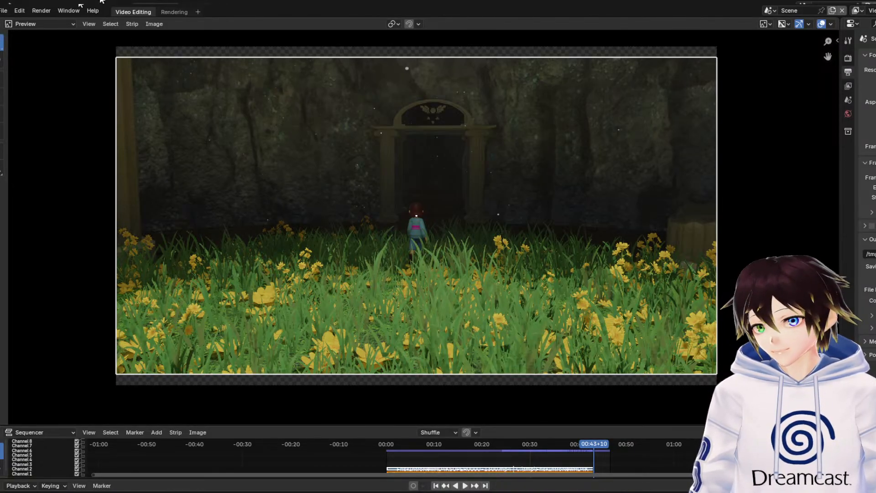
Open the recent file CharaFixed.blend without saving the current project, and switch the viewport to rendered shading
click(4, 11)
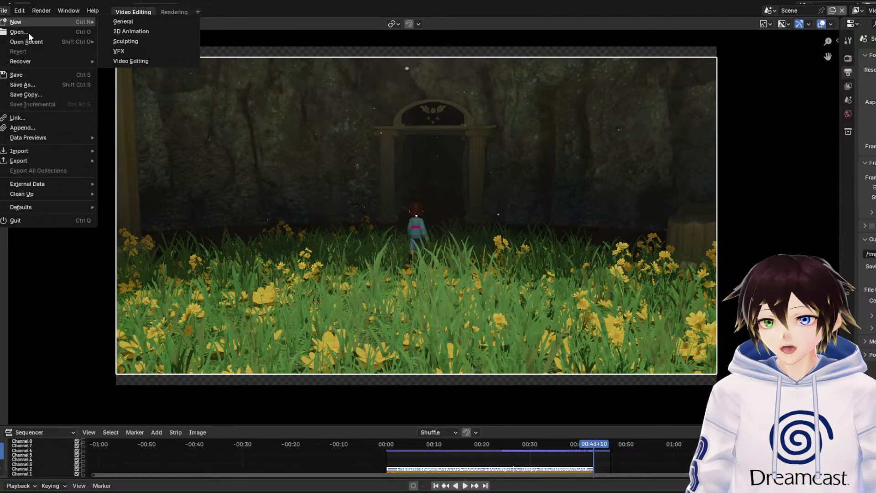
mouse_move(36, 41)
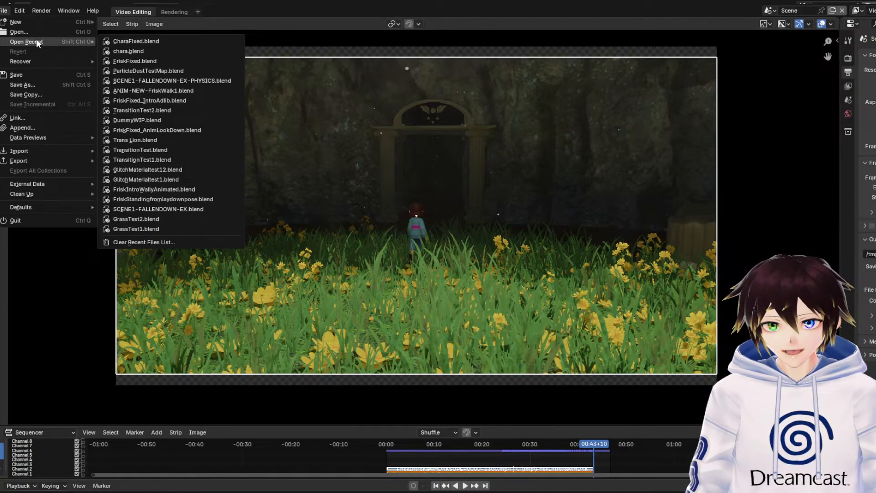
click(136, 42)
click(489, 269)
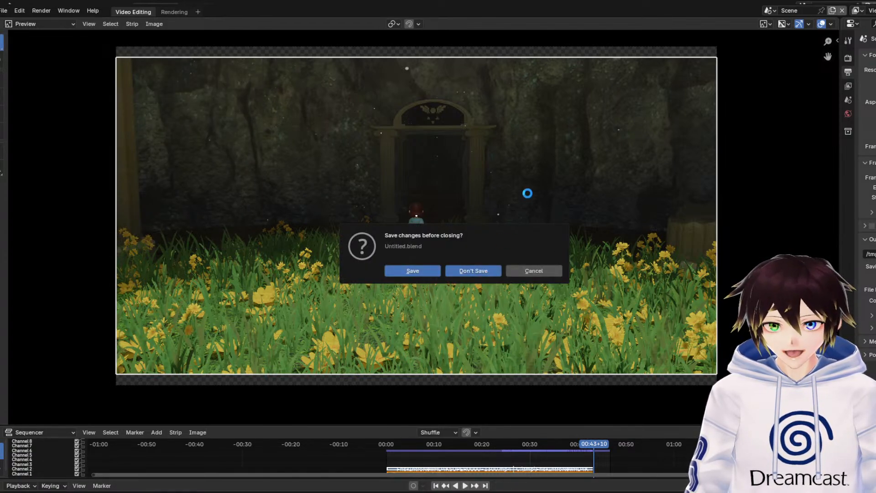
click(753, 23)
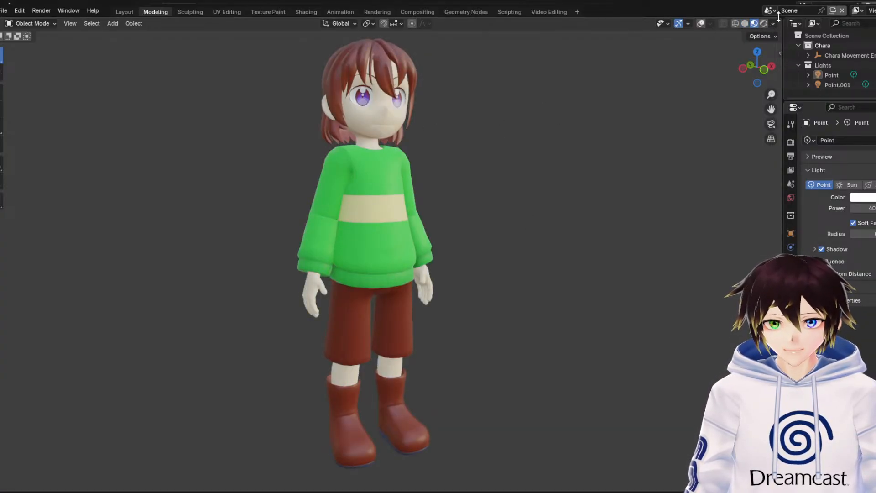
click(764, 23)
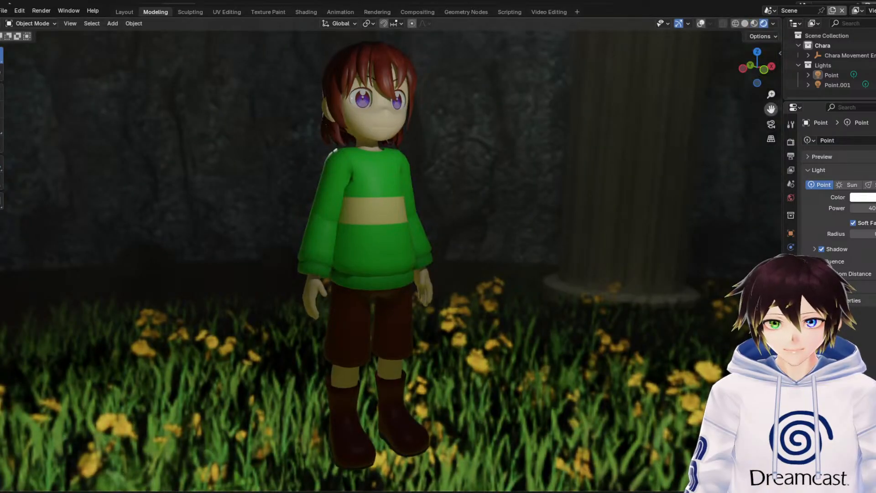
Examine the green-sweatered character's face, eyes, eyebrows and hair up close from the front and at an angle
scroll(391, 136, up, 3)
scroll(371, 121, up, 2)
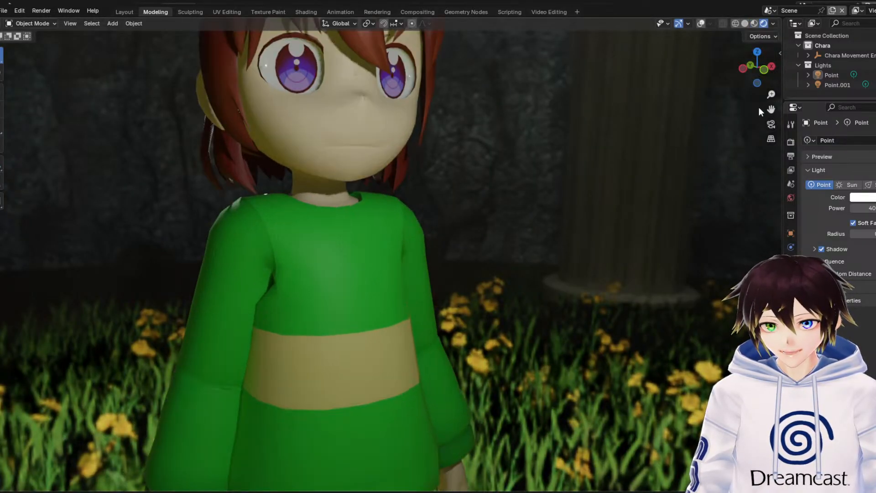
drag(770, 109, 809, 251)
scroll(452, 147, up, 4)
middle_drag(453, 147, 433, 115)
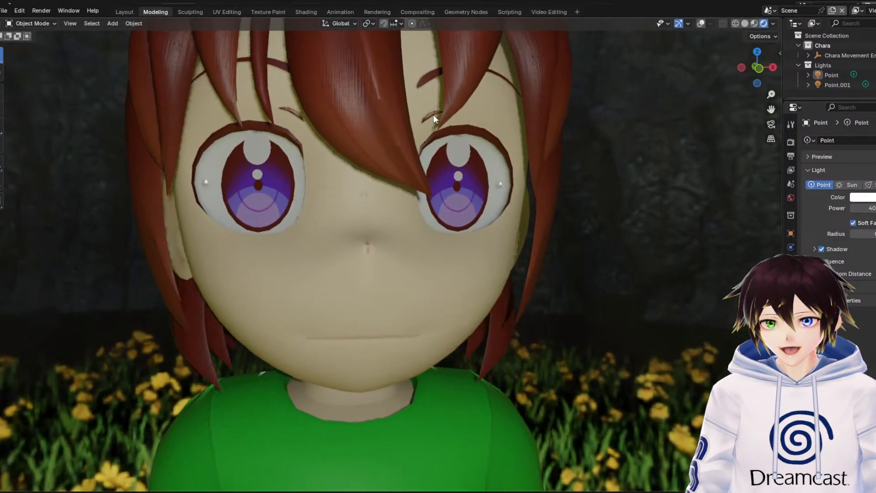
scroll(235, 103, down, 3)
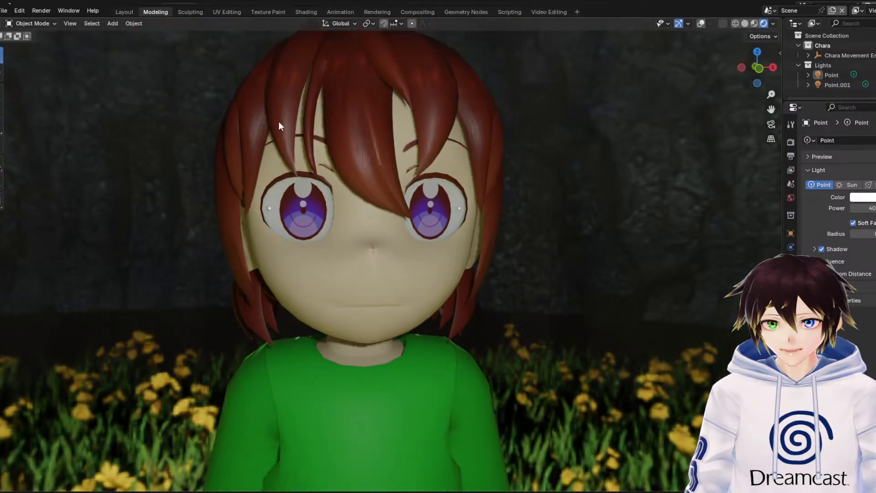
middle_drag(283, 163, 305, 168)
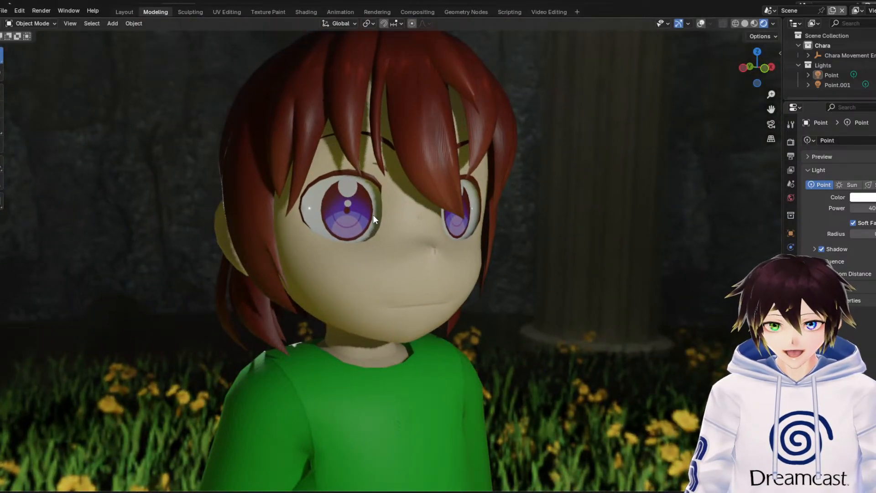
scroll(373, 215, down, 4)
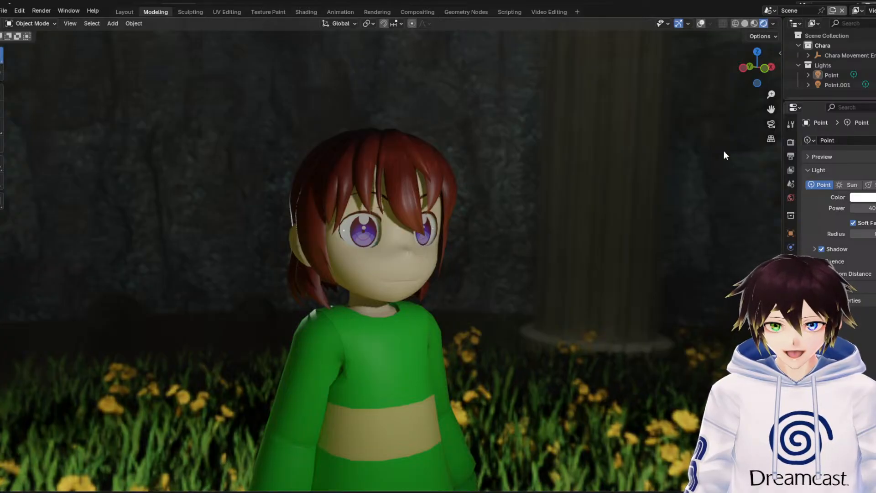
drag(771, 109, 754, 57)
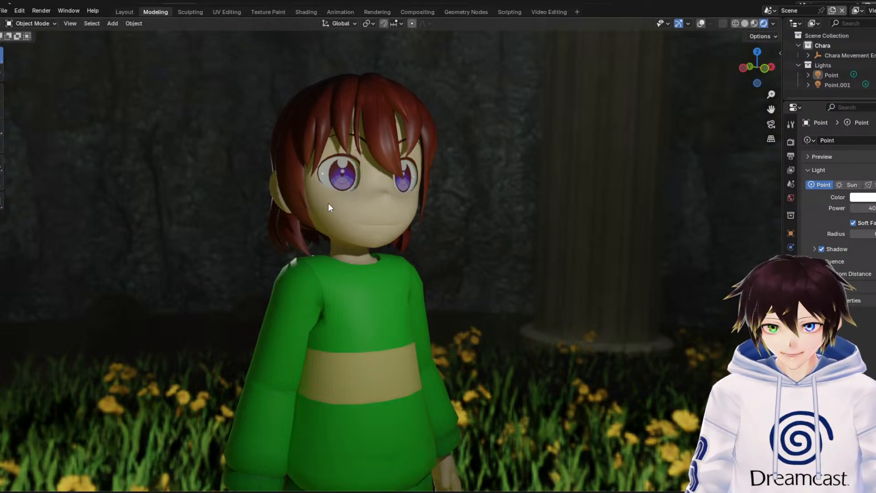
mouse_move(327, 204)
middle_down()
mouse_move(508, 195)
mouse_move(335, 203)
middle_up()
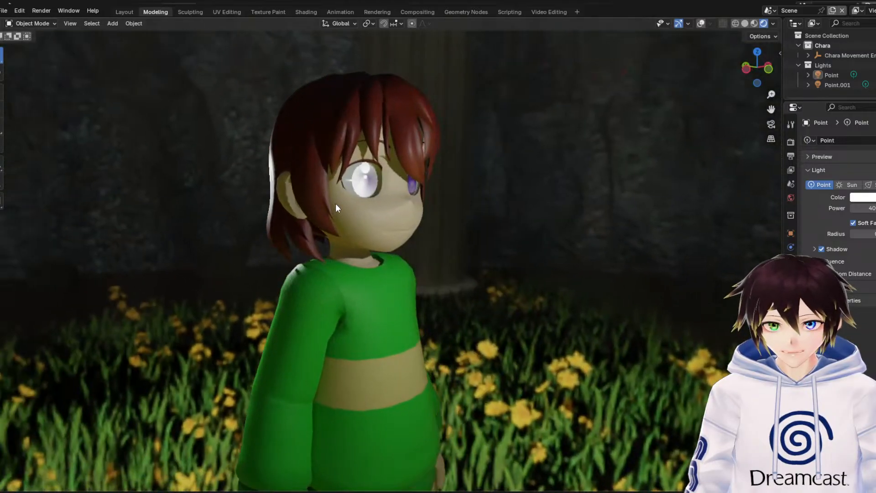
Select the green-sweatered character's mesh, widen the properties area and look through the mesh's shape keys
scroll(437, 235, up, 2)
scroll(404, 231, down, 3)
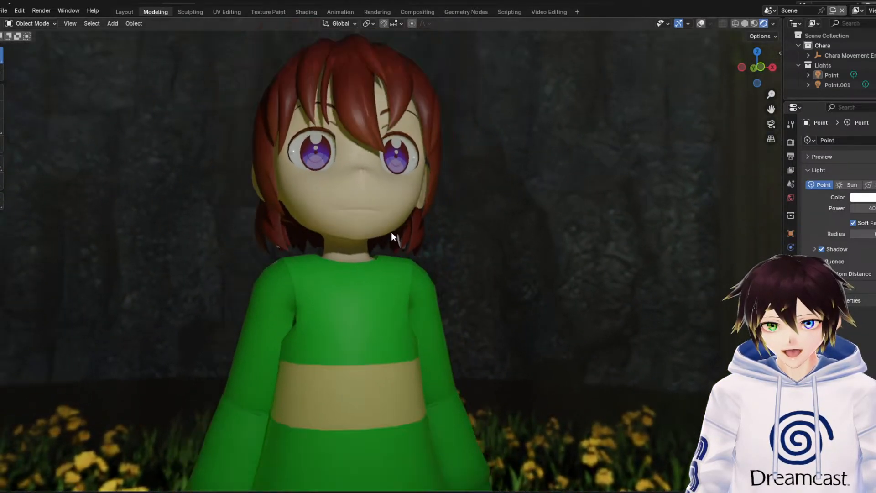
drag(770, 109, 777, 0)
scroll(638, 197, down, 3)
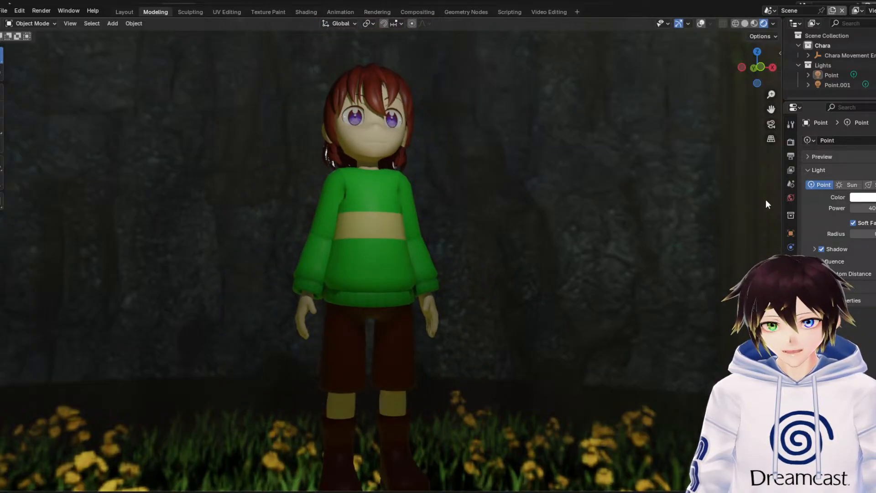
click(356, 155)
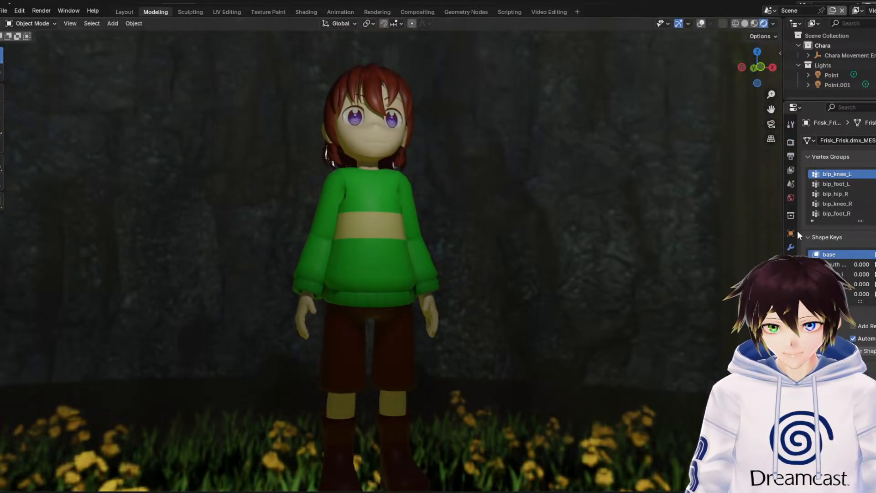
drag(782, 232, 740, 232)
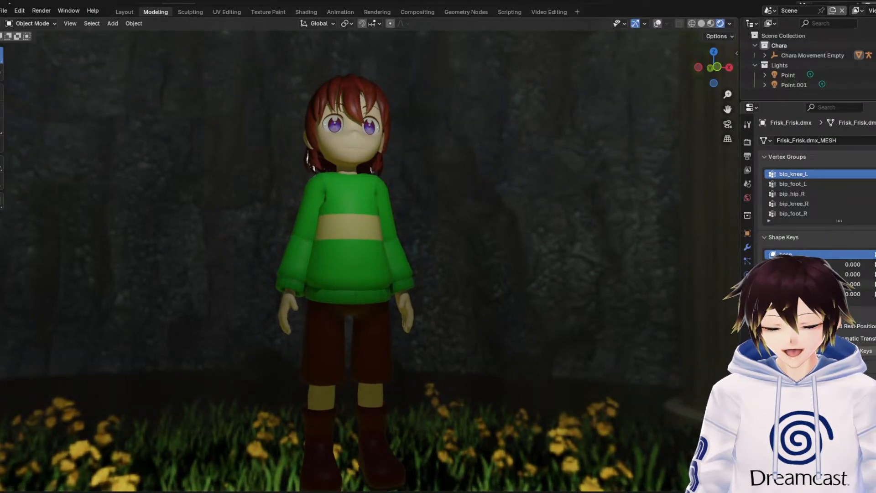
scroll(811, 274, down, 1)
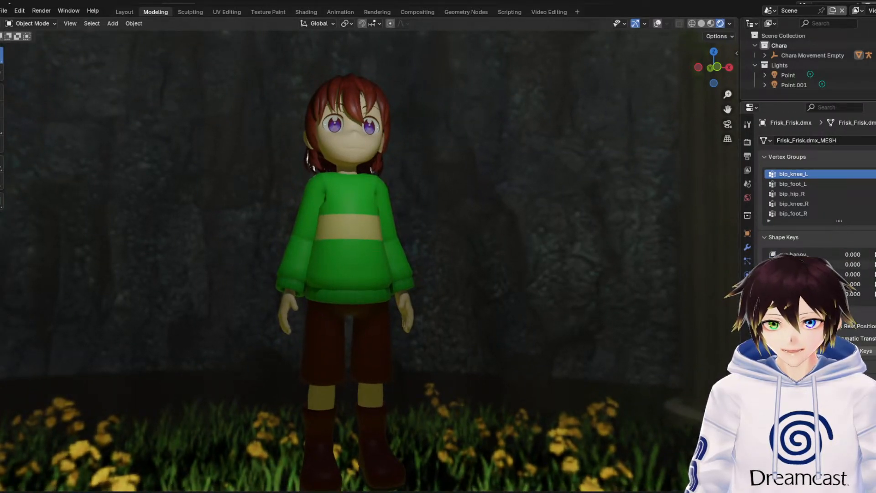
scroll(812, 275, down, 1)
scroll(812, 274, down, 1)
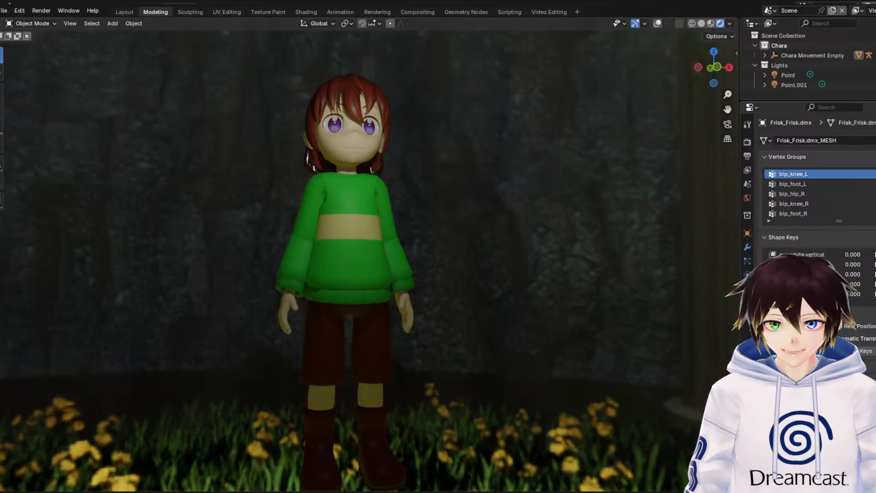
scroll(812, 274, up, 3)
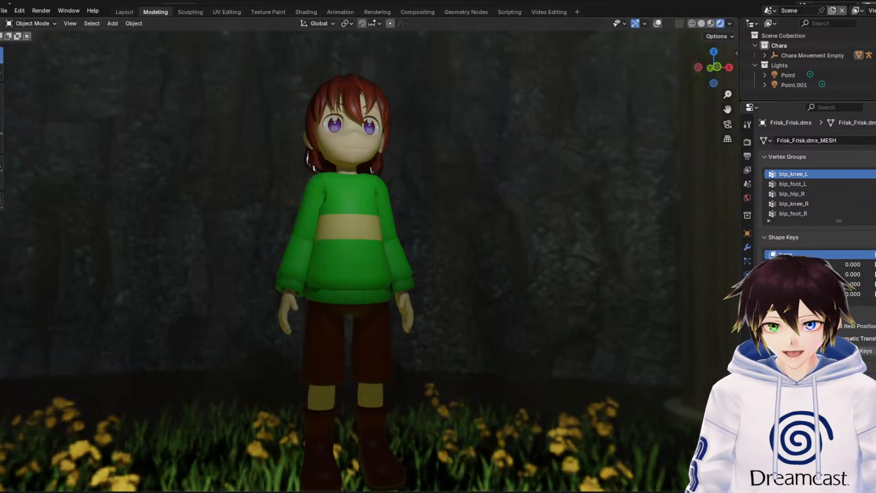
Show the character mesh's material list and examine the face up close from the front and at a slight angle
click(747, 316)
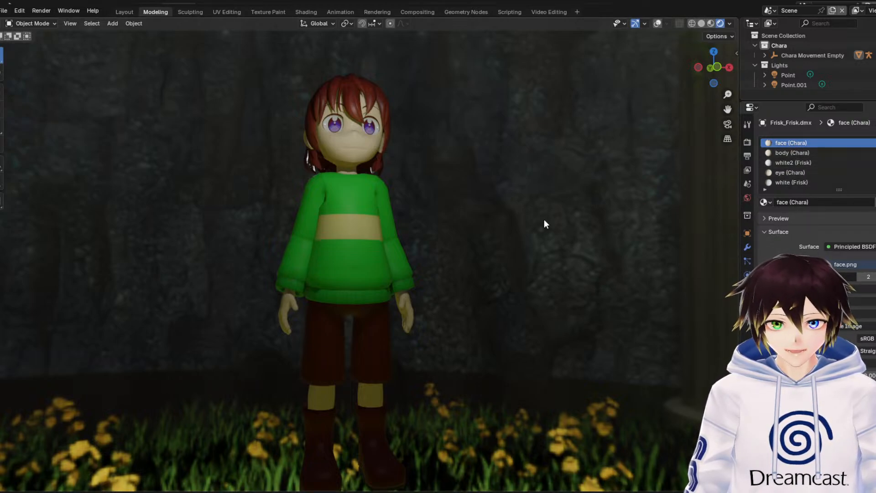
scroll(553, 235, up, 3)
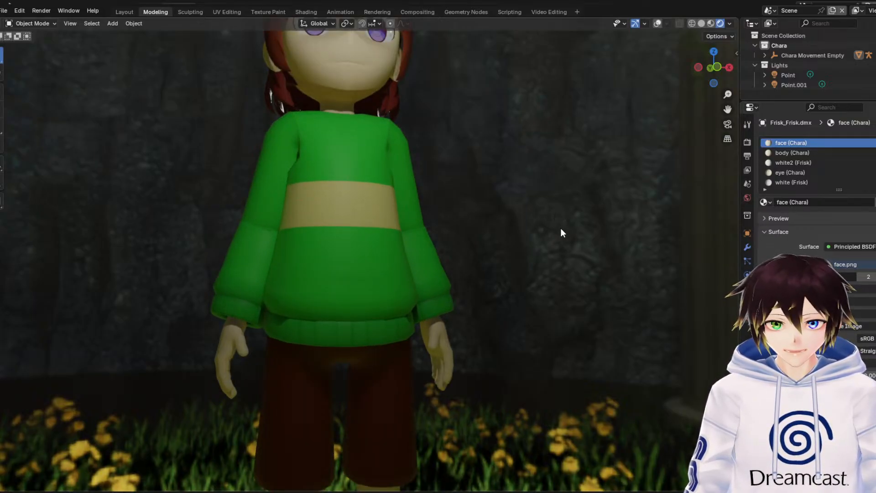
drag(728, 108, 479, 265)
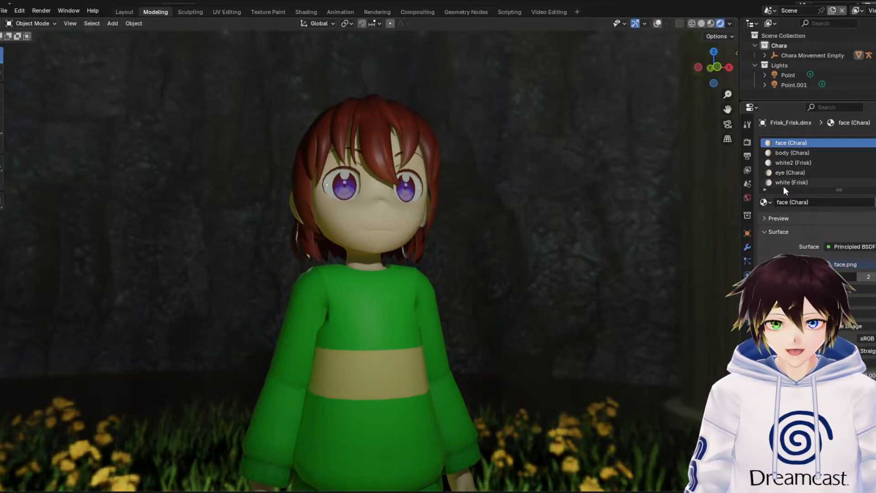
scroll(414, 290, up, 3)
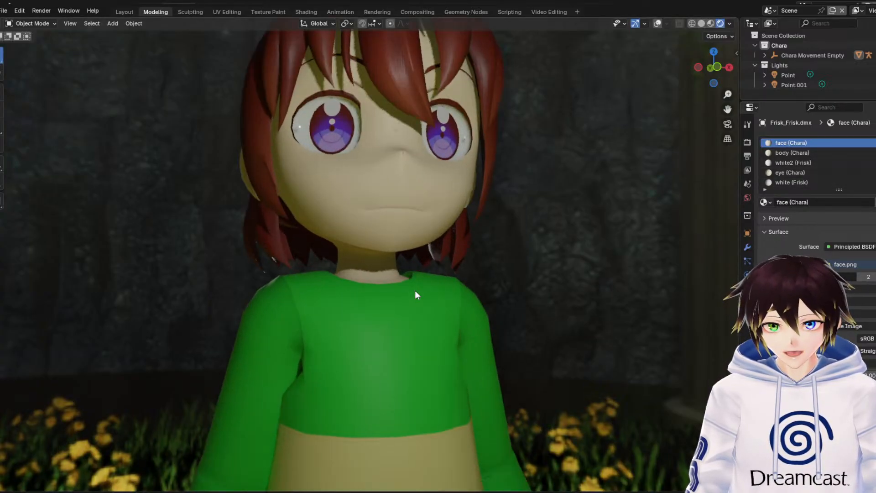
mouse_move(453, 254)
middle_down()
mouse_move(406, 247)
mouse_move(467, 247)
middle_up()
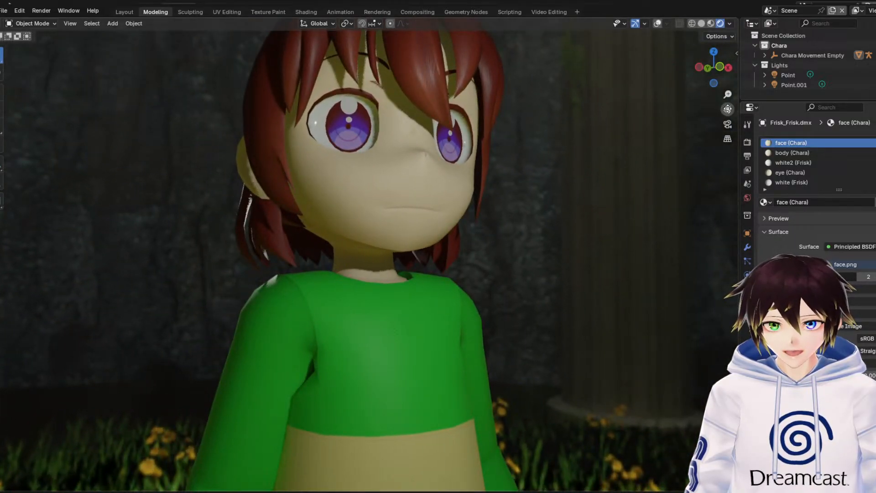
Examine the character's striped green sweater, sleeves, hands and brown shorts up close from both sides
drag(727, 109, 805, 1)
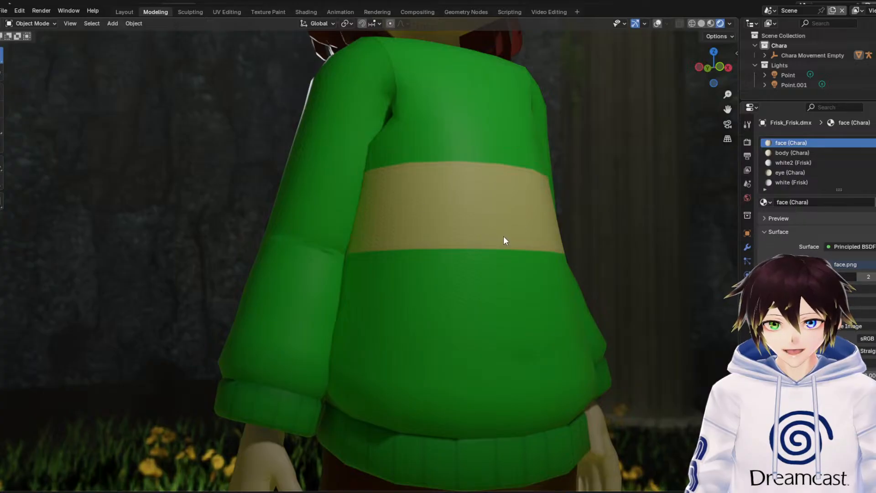
middle_drag(494, 228, 429, 241)
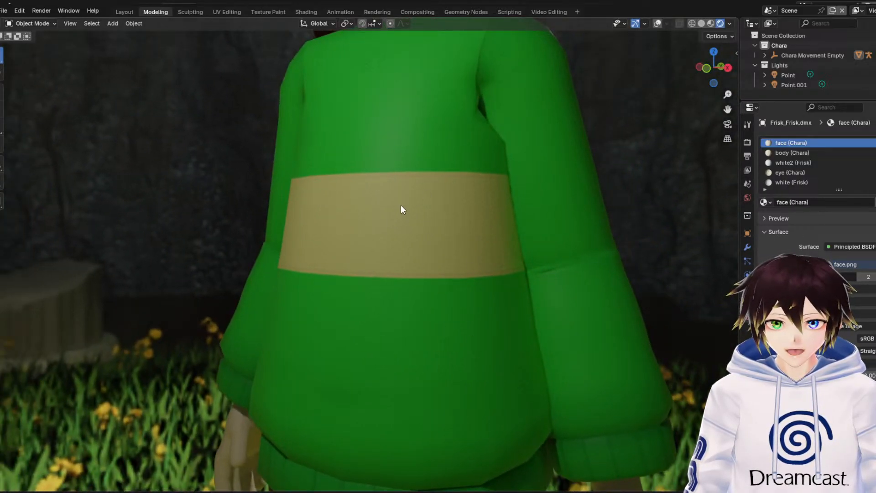
middle_drag(401, 209, 467, 208)
scroll(467, 208, down, 3)
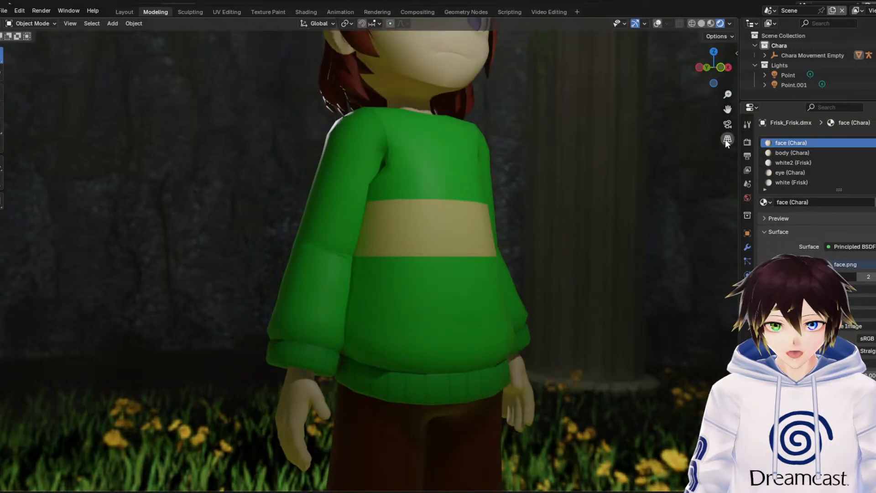
drag(727, 109, 721, 1)
scroll(497, 267, up, 3)
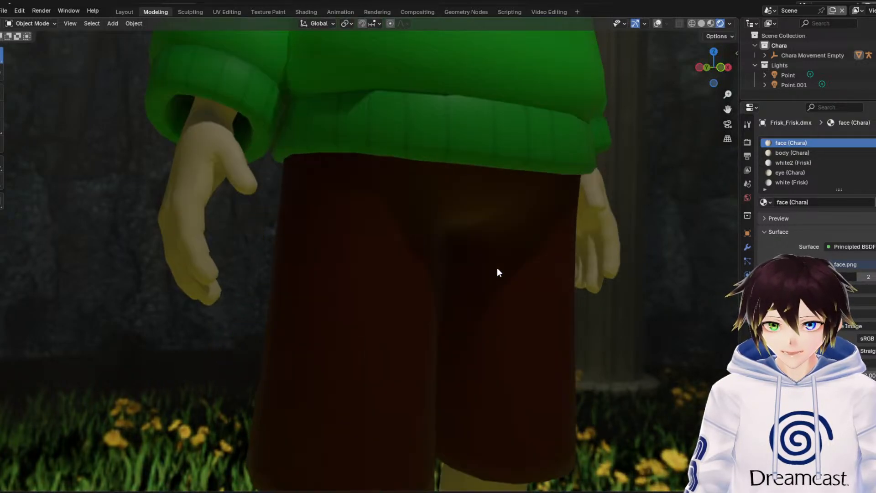
middle_drag(412, 303, 543, 307)
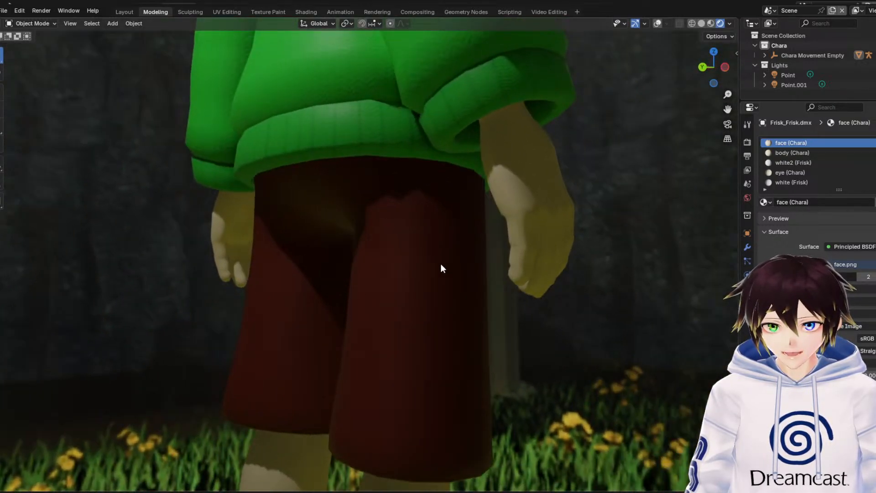
middle_drag(435, 228, 379, 254)
scroll(383, 251, down, 5)
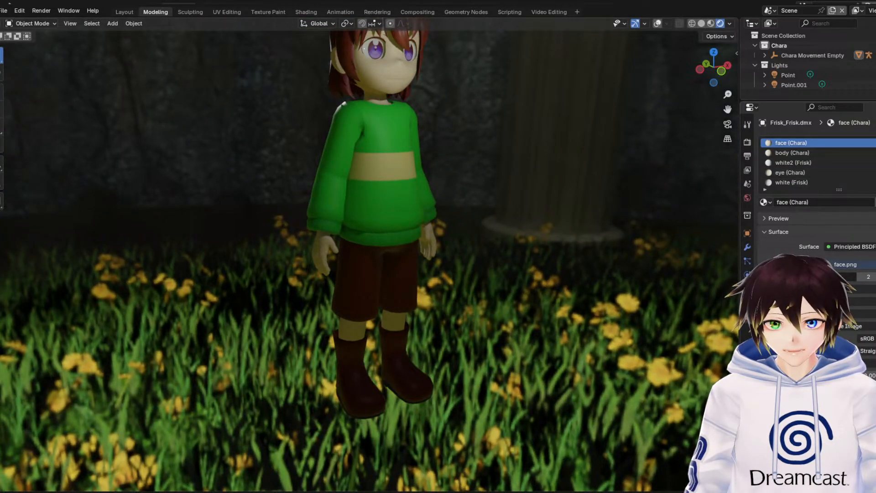
Examine the character's head, upper body and full figure in the flower field from the front and at an angle
drag(725, 108, 724, 295)
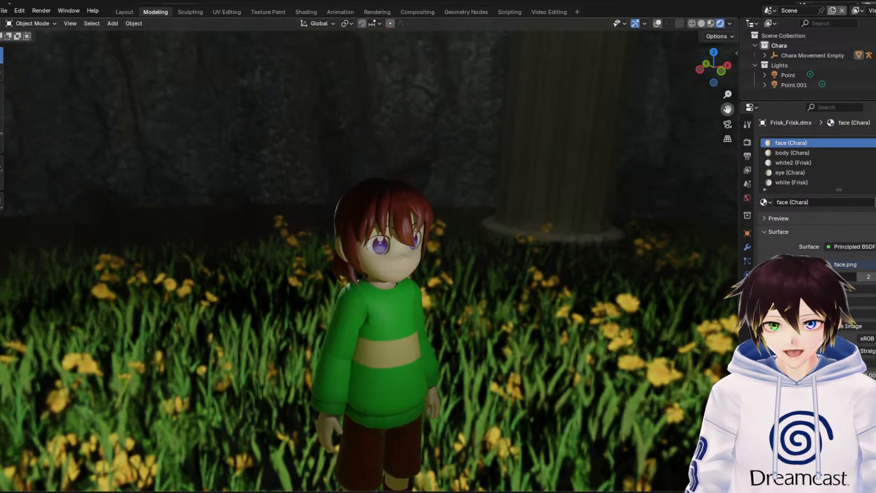
scroll(480, 195, up, 6)
middle_drag(480, 194, 343, 202)
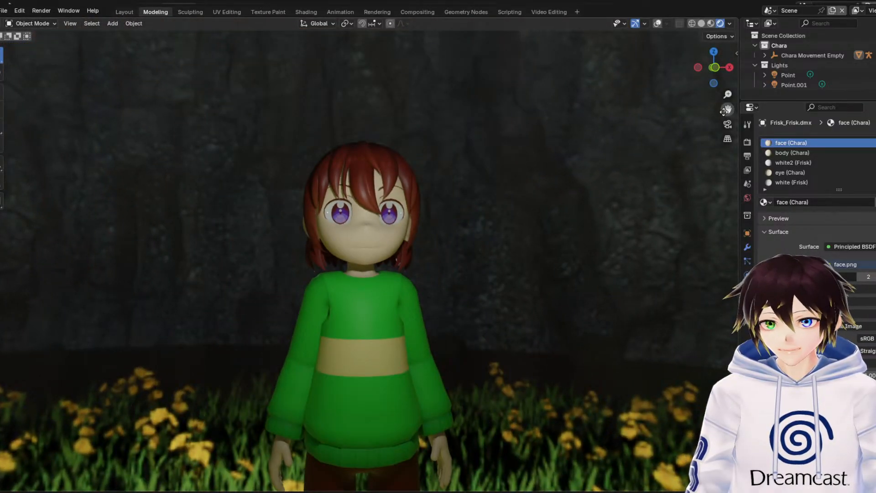
drag(727, 108, 666, 18)
scroll(694, 144, down, 3)
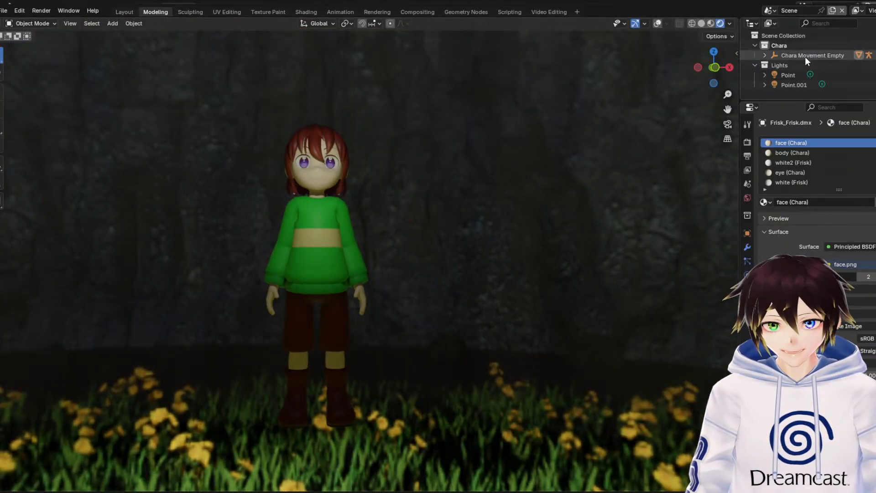
scroll(384, 182, up, 4)
middle_drag(341, 182, 365, 173)
scroll(629, 111, up, 5)
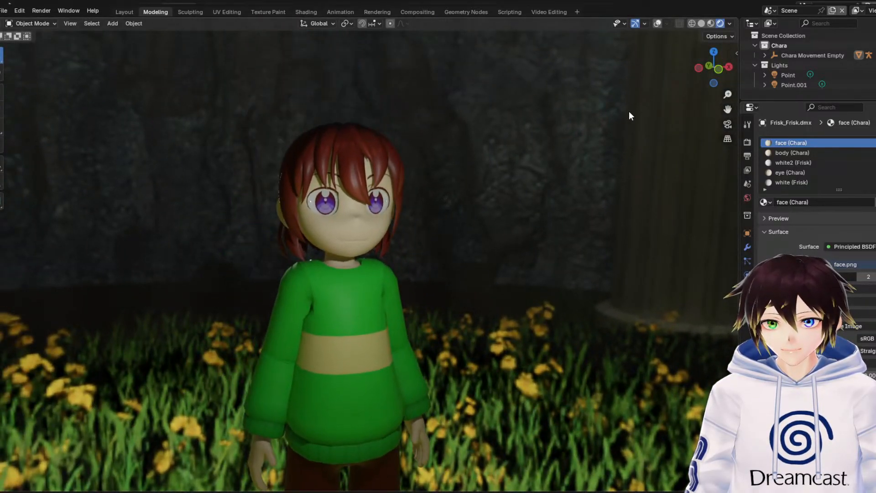
middle_drag(638, 132, 620, 191)
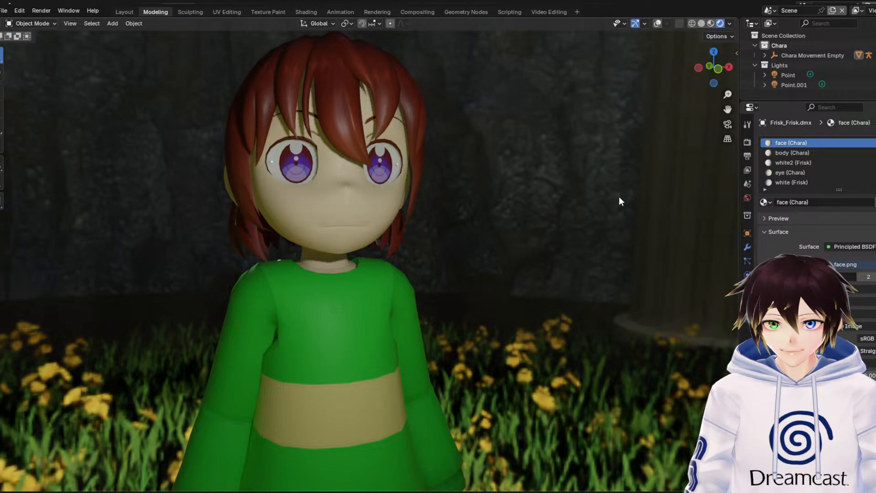
scroll(587, 185, down, 5)
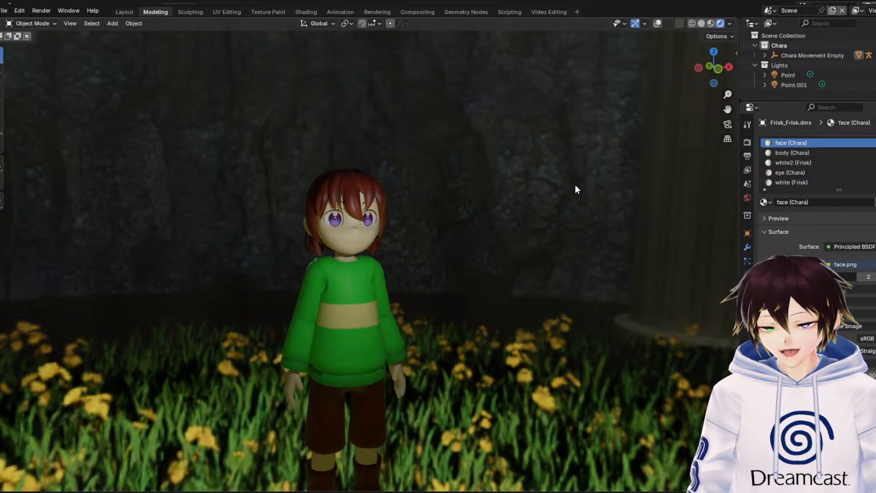
drag(724, 110, 725, 34)
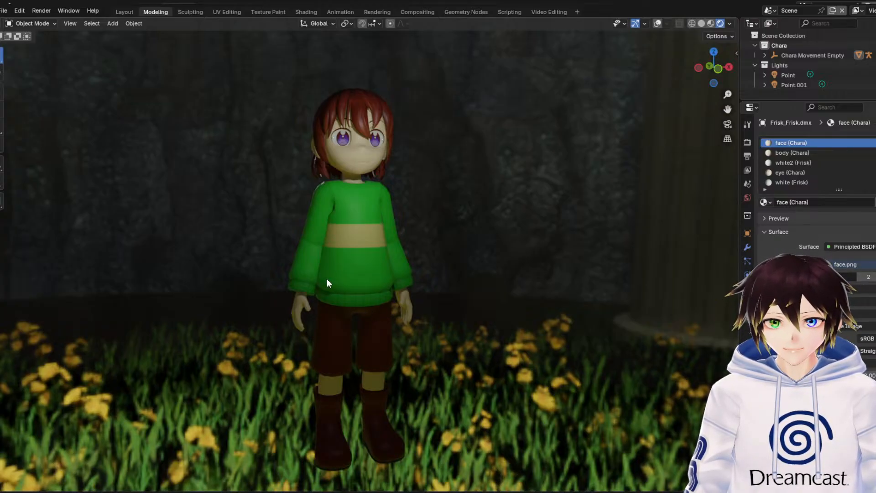
middle_drag(327, 279, 351, 278)
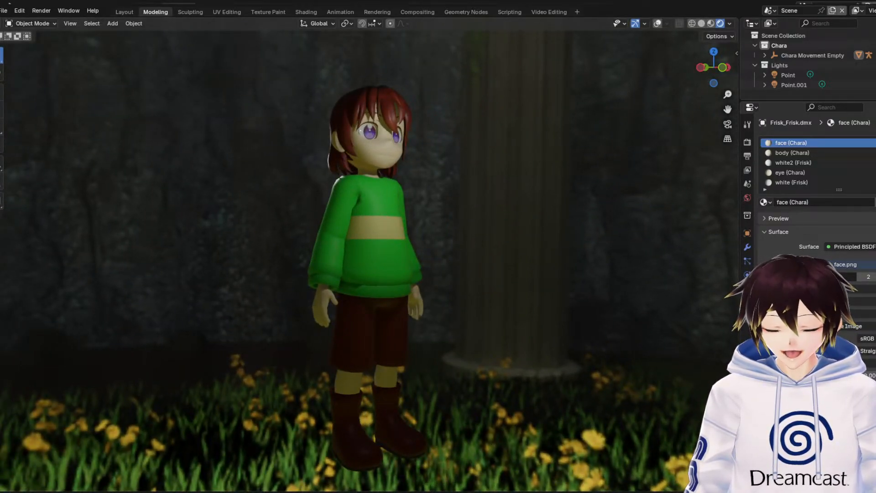
Close CharaFixed.blend without saving its changes and return to the open environment scene
click(874, 2)
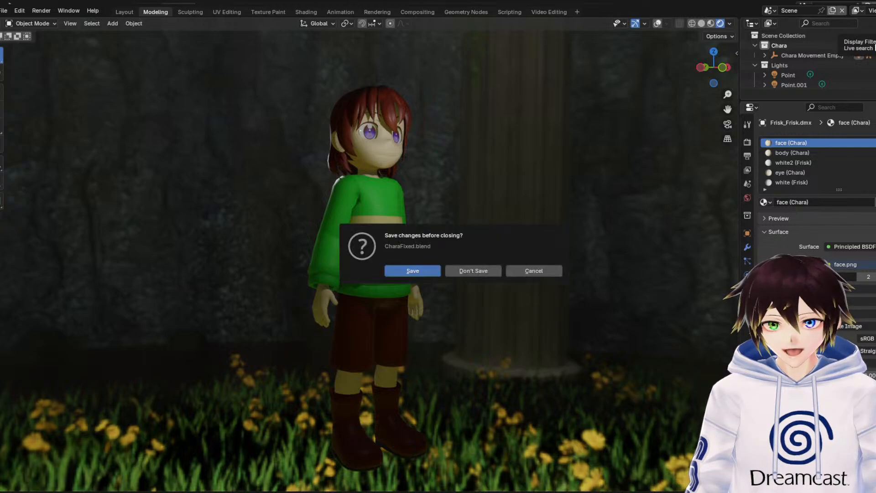
click(485, 272)
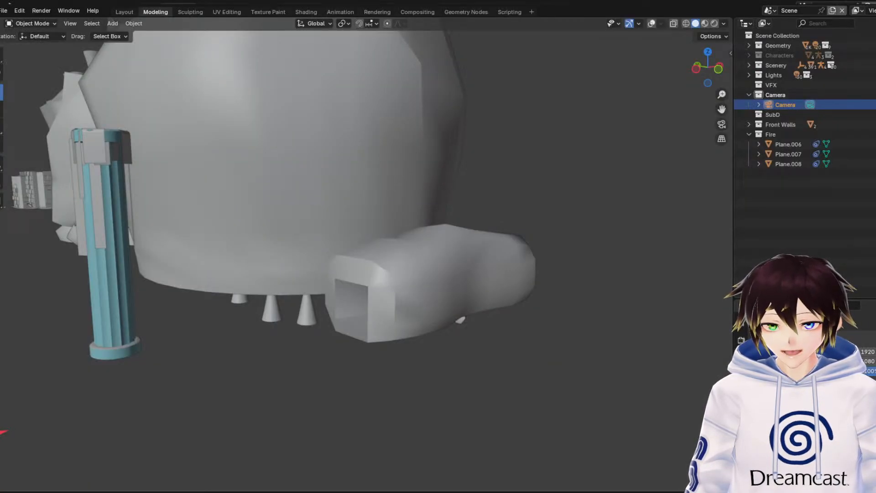
Fly around the outside of the environment, past the loose rocks and blue pillar, to the small tunnel's square opening
middle_drag(401, 253, 401, 250)
key(shift+grave)
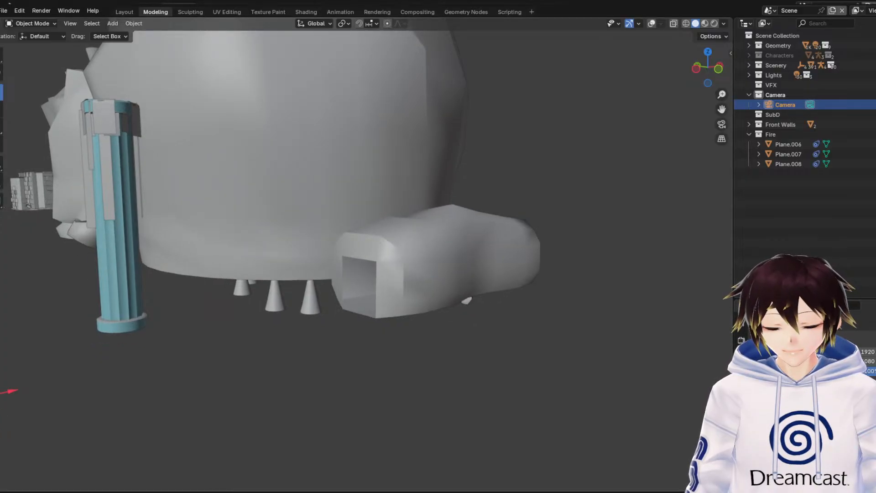
key(w)
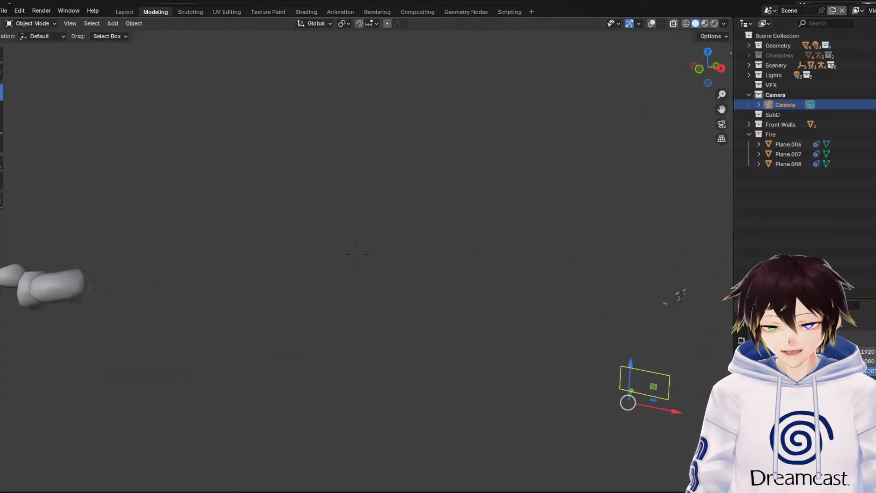
key(a)
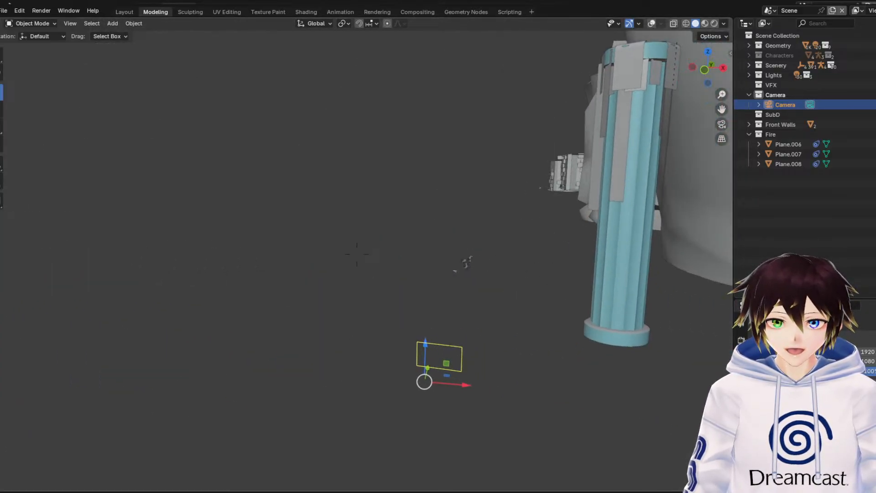
key(w)
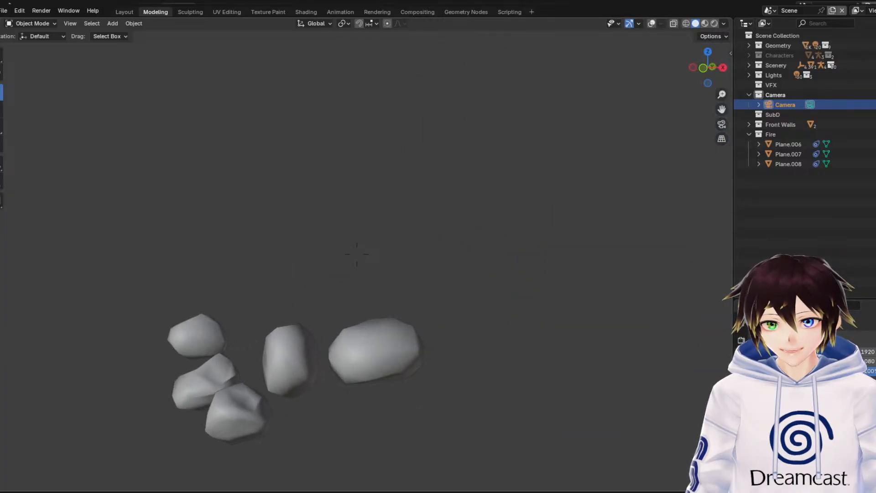
key(a)
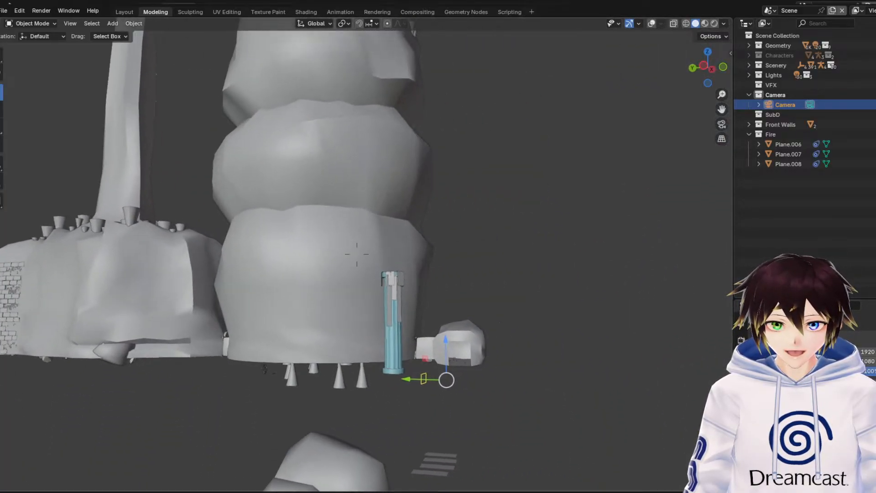
key(w)
key(w)
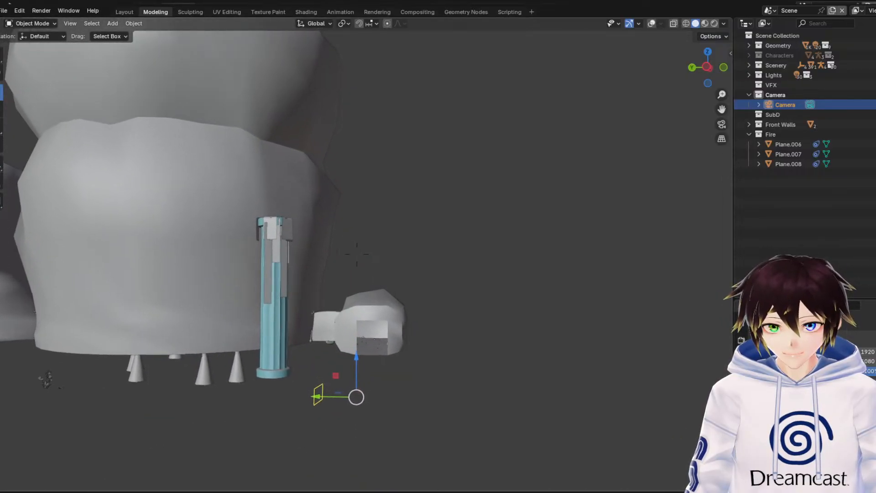
key(w)
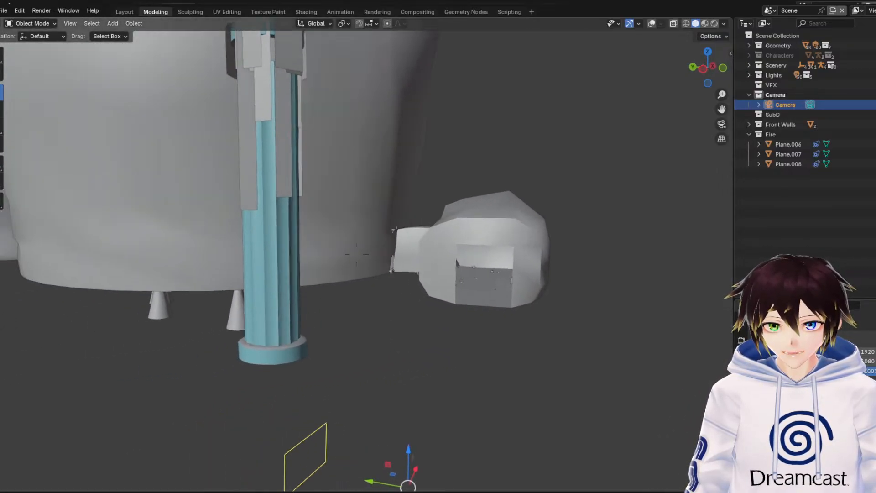
key(w)
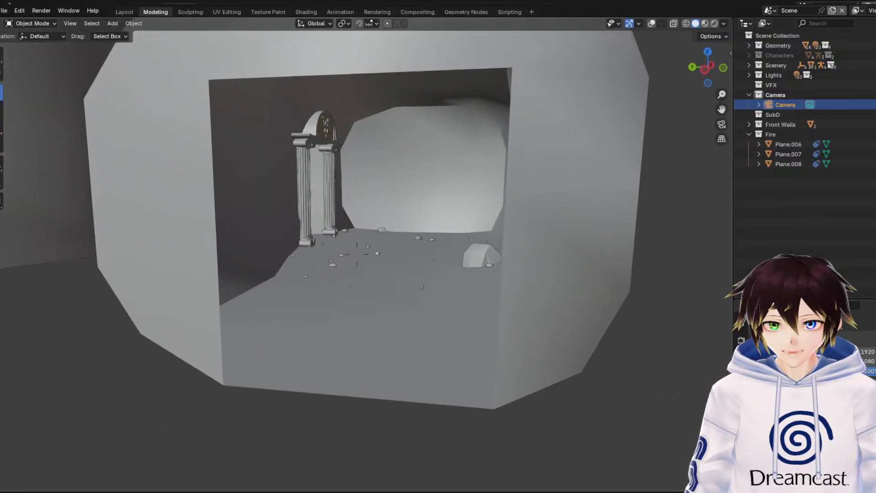
Fly through the tunnel's rock-strewn entrance room and past its columned archway into the chamber with the tall stalagmites
key(w)
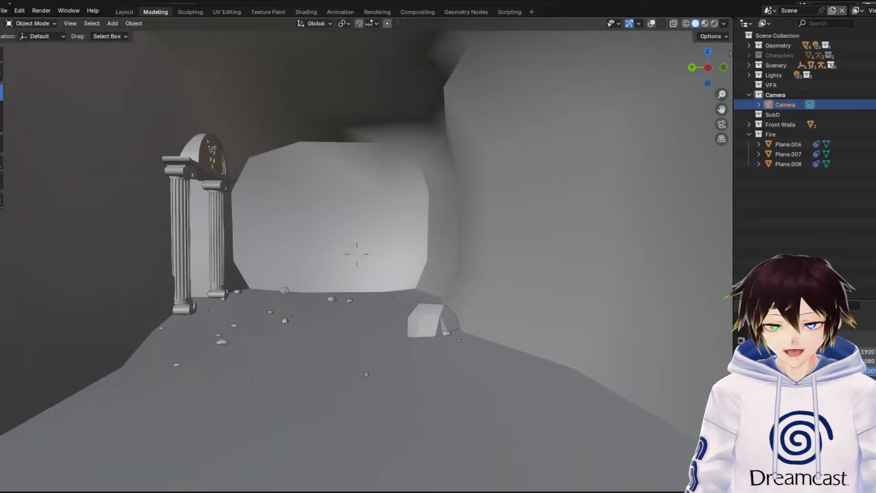
key(w)
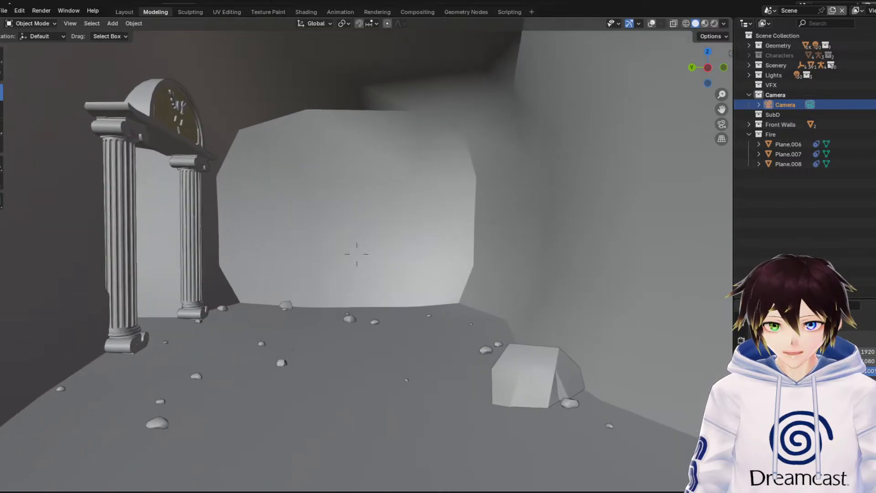
key(w)
key(w)
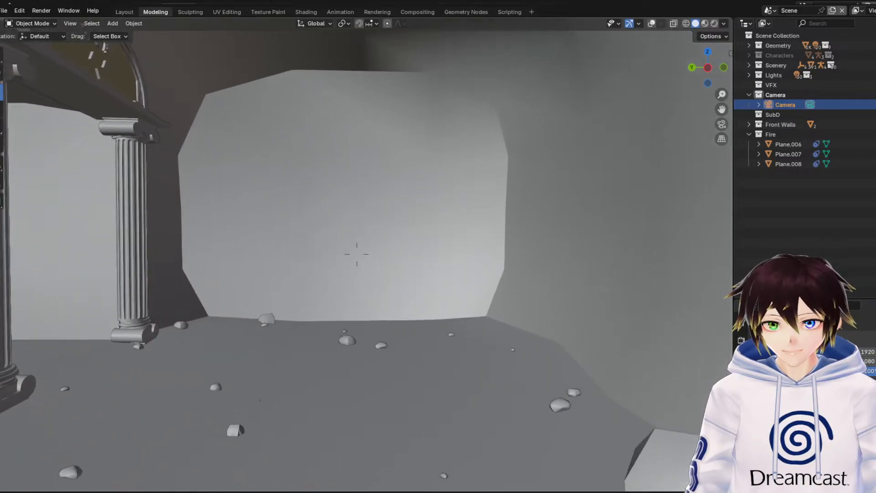
key(w)
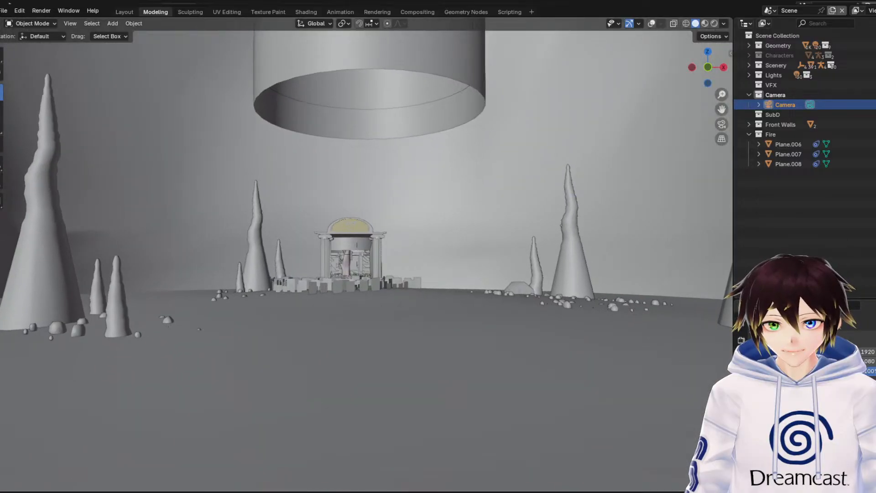
Tour the stalagmite chamber and fly on through the columned doorways and main cavern to the brick entrance with two staircases
key(w)
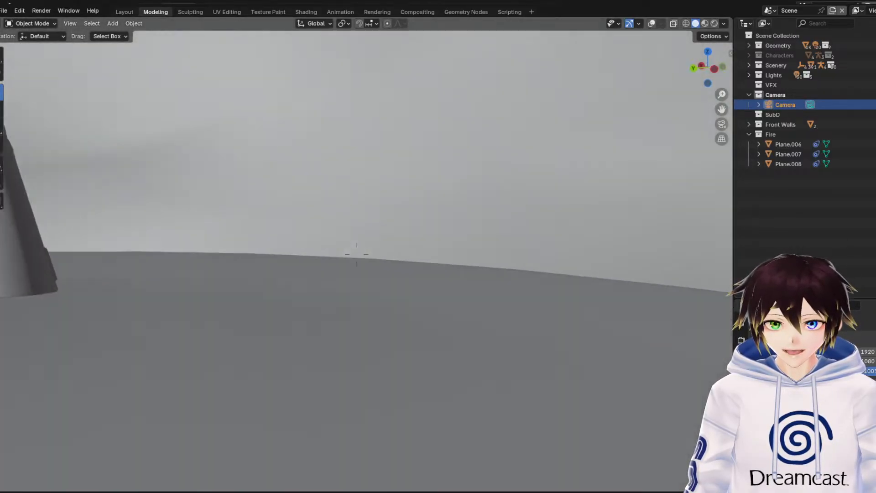
key(w)
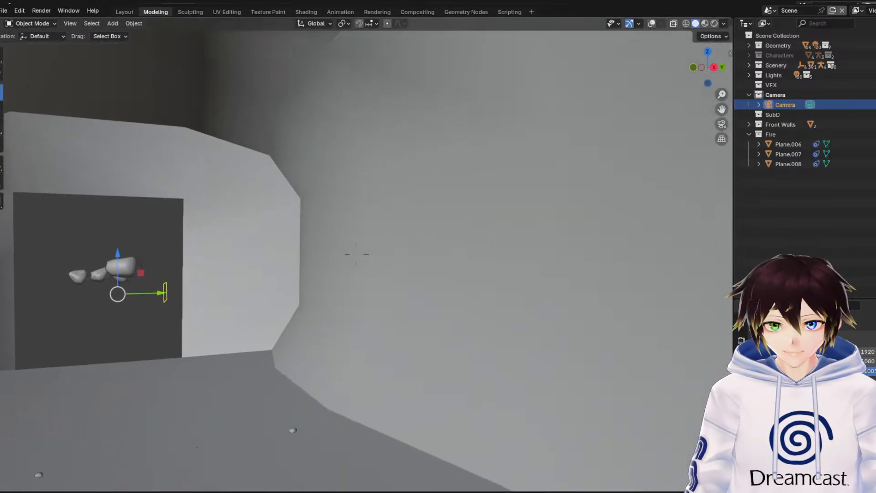
key(w)
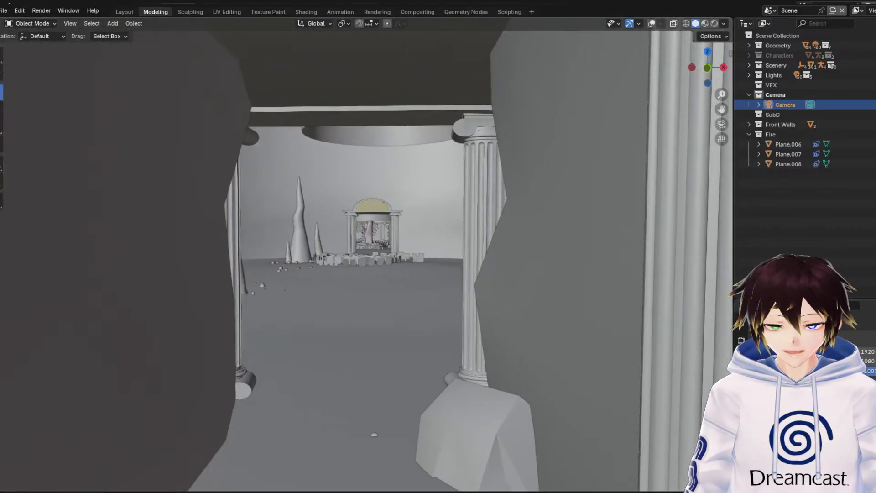
key(w)
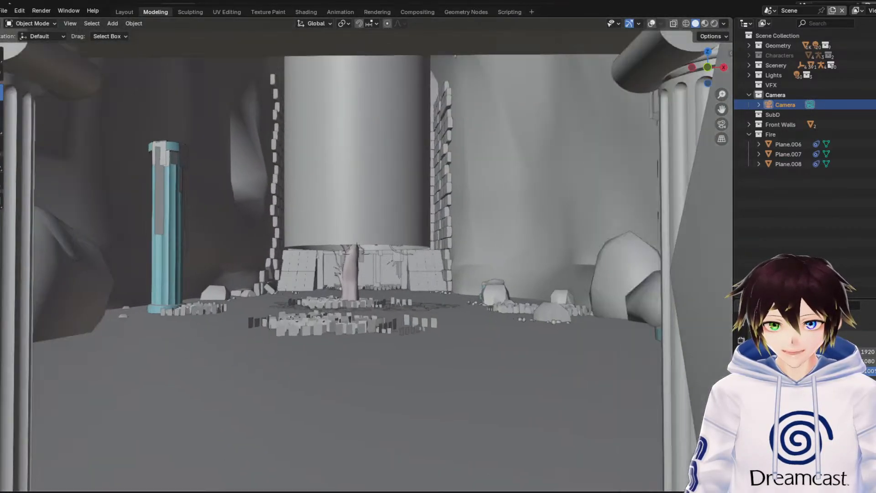
key(w)
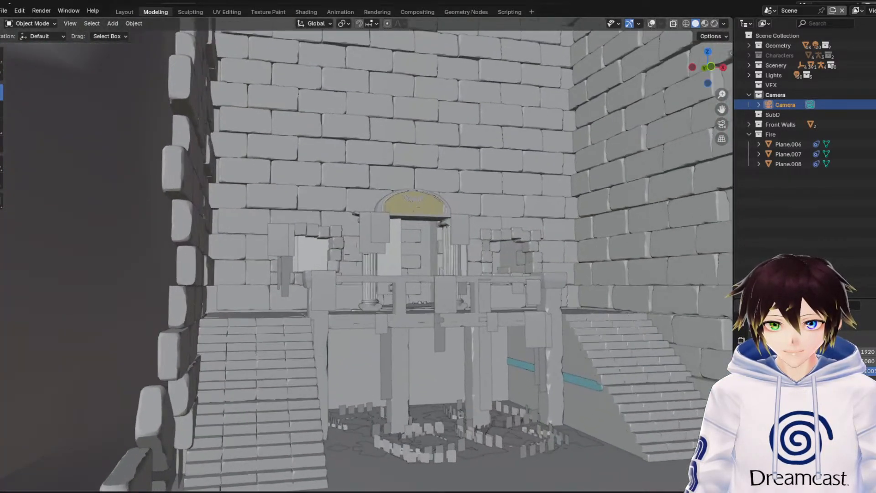
Examine the tree base, fallen leaves and grass patches in the main cavern up close, and leave fly navigation
key(s)
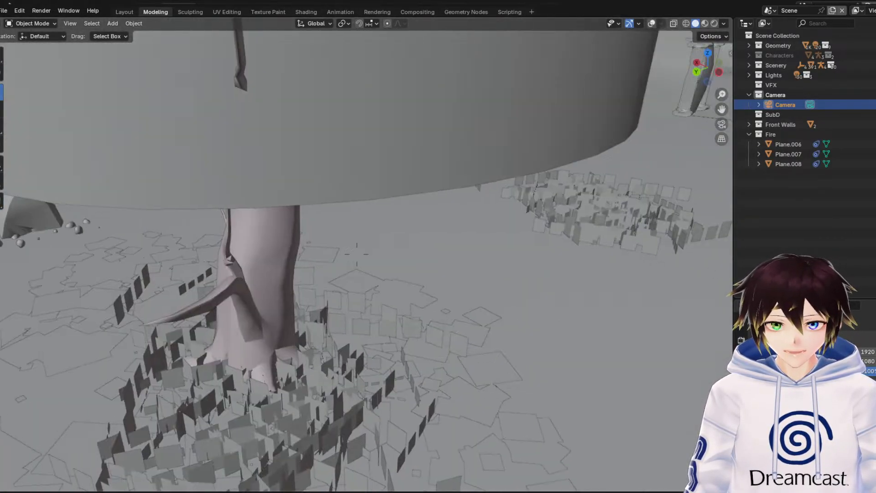
key(w)
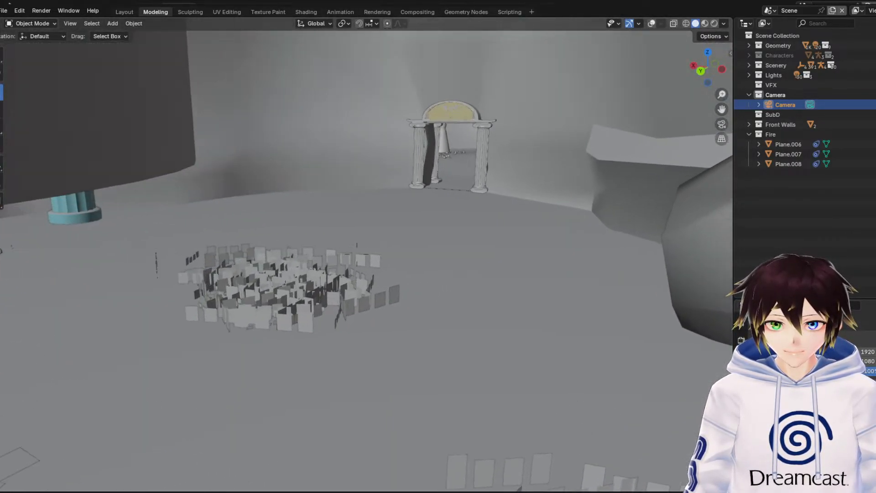
key(d)
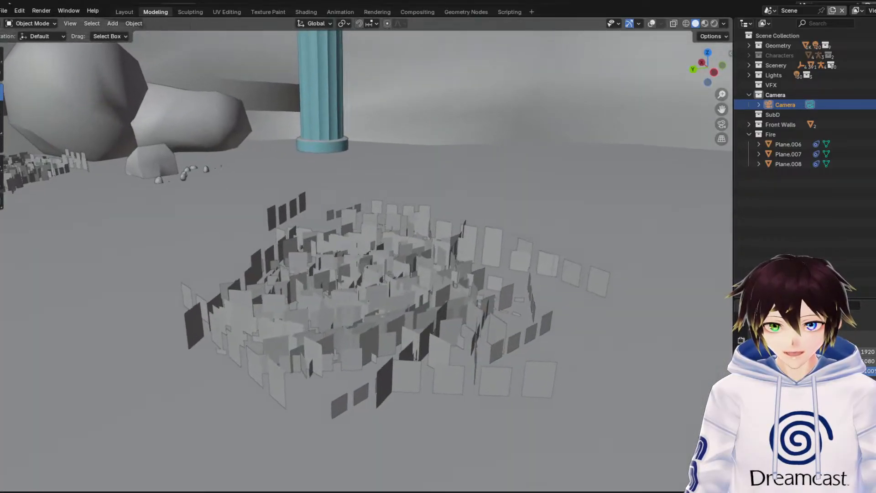
key(Escape)
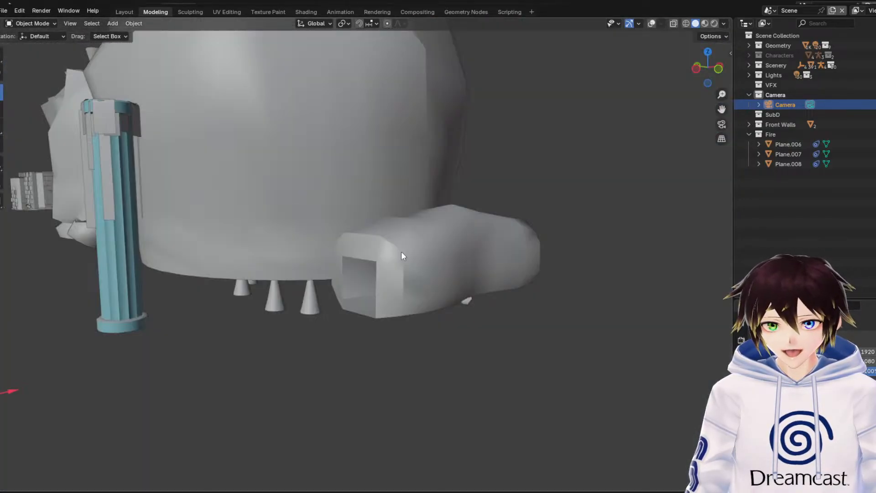
Examine the main cavern's interior from above, moving in to the grass patches, boulders and tall blue pillar
middle_drag(337, 207, 337, 229)
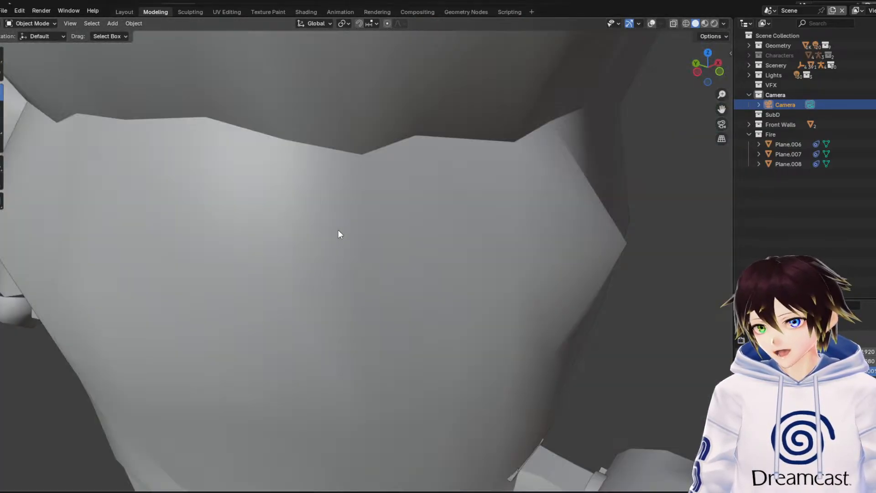
drag(718, 113, 651, 179)
scroll(565, 201, up, 5)
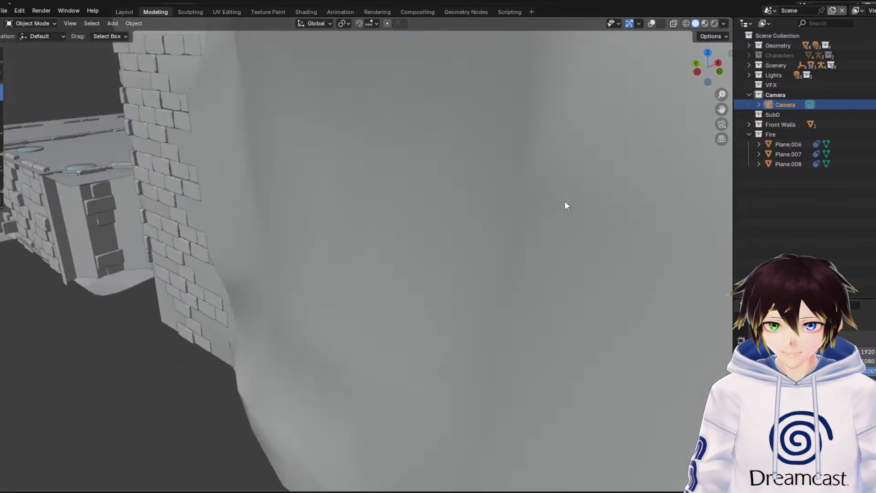
scroll(560, 198, up, 3)
scroll(523, 197, down, 5)
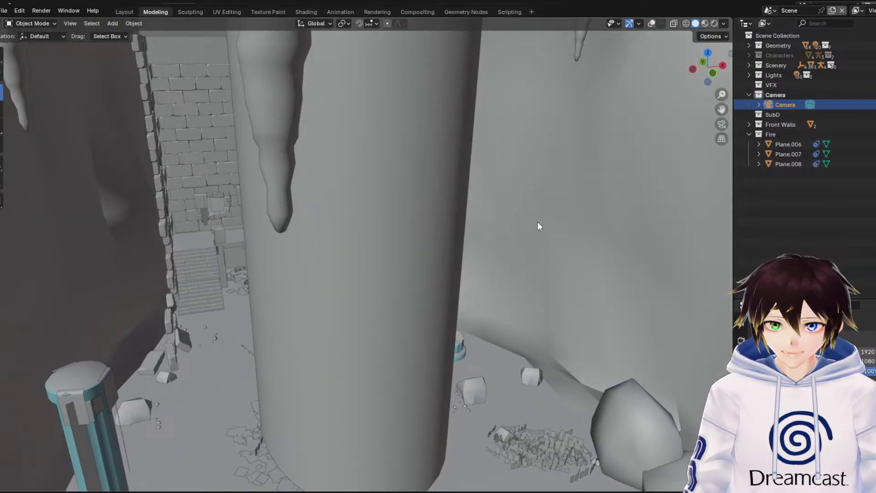
scroll(539, 219, up, 1)
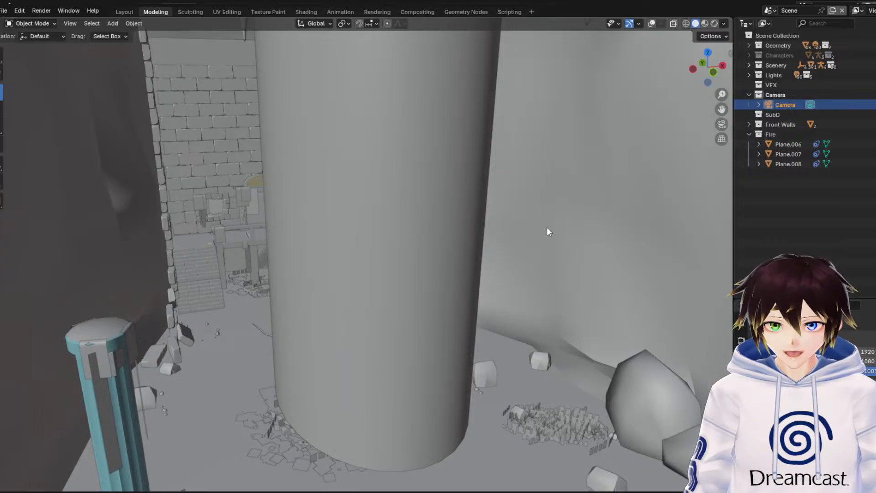
drag(720, 109, 357, 294)
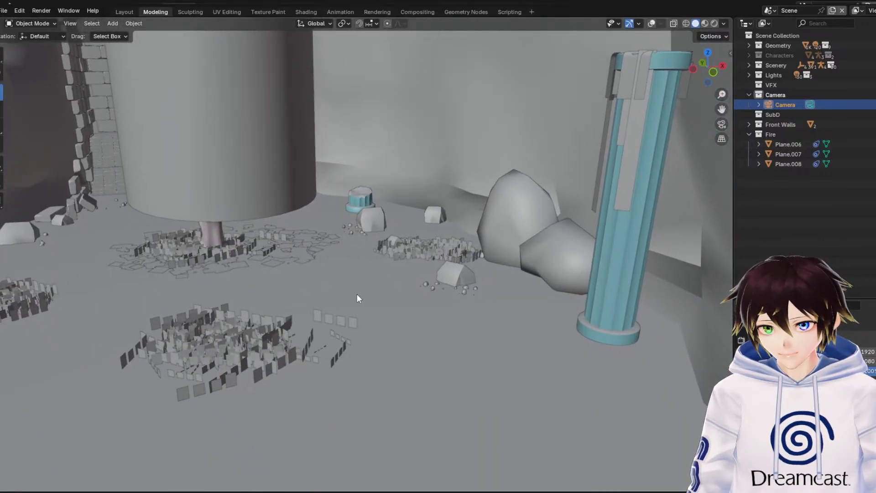
Select the nearest grass patch and turn on the viewport overlays to show wireframes and scene statistics
click(245, 351)
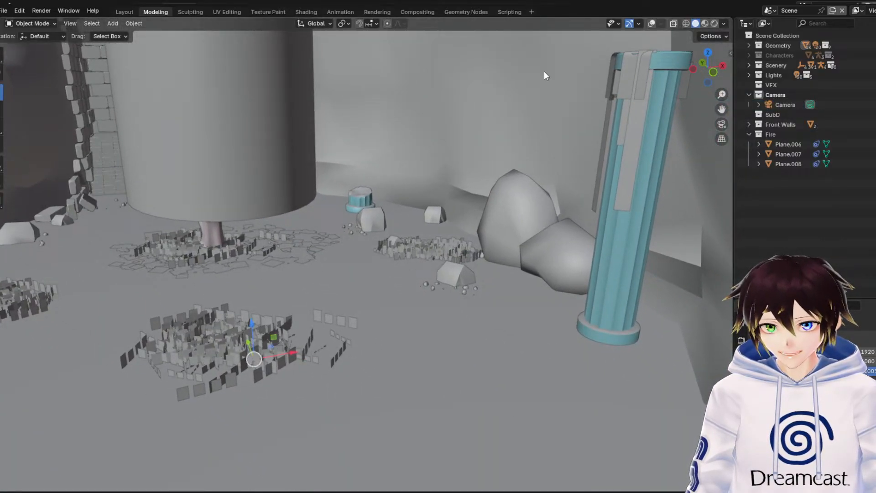
click(657, 23)
click(652, 23)
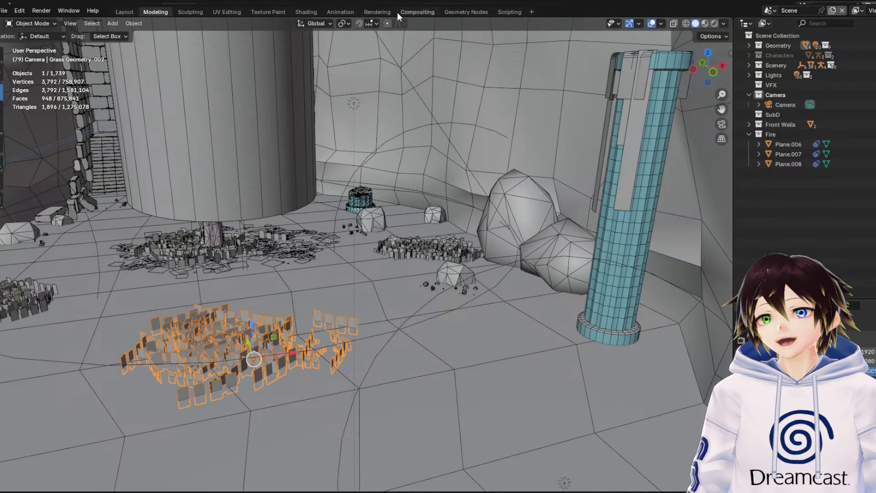
Check the available geometry node groups for the grass patch, and return to the Modeling workspace in Object Mode
click(449, 13)
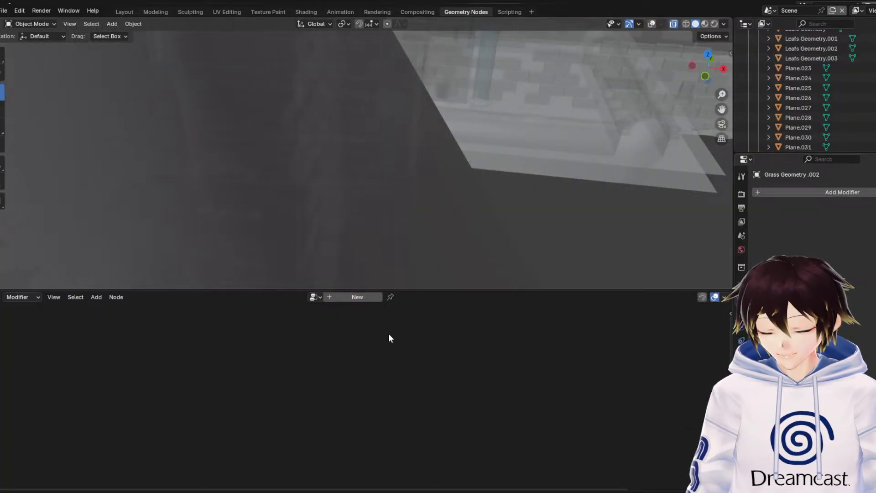
click(315, 296)
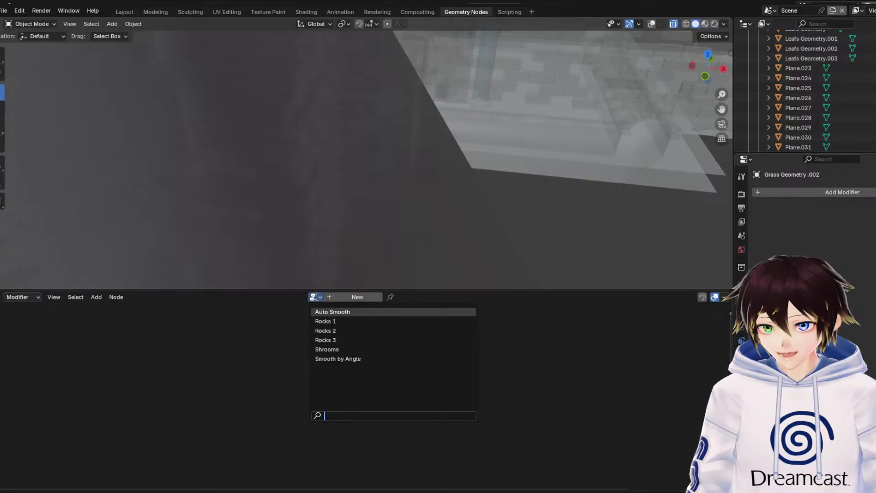
click(314, 297)
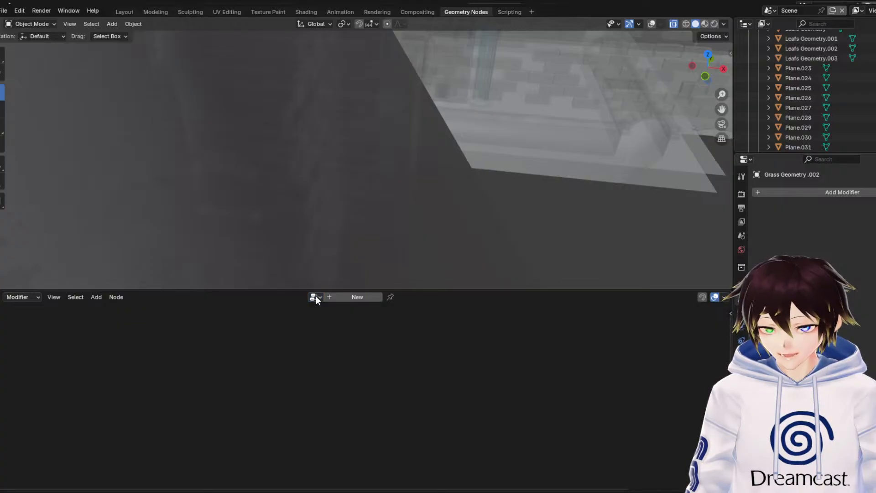
click(157, 12)
click(40, 23)
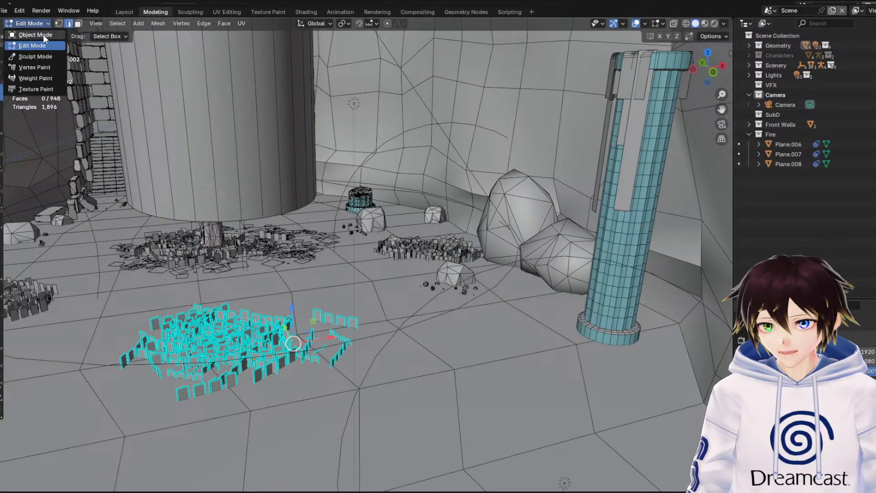
click(35, 34)
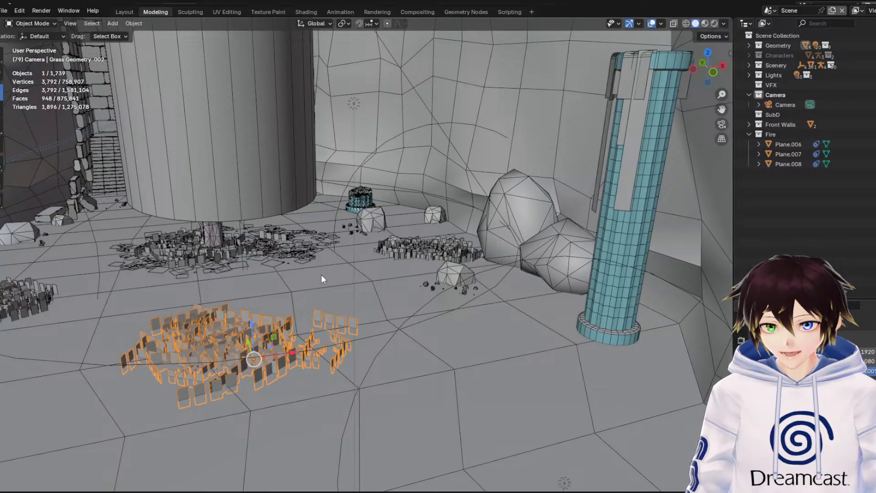
Select the main cavern's floor-and-wall mesh in place of the grass patch
middle_drag(321, 275, 324, 275)
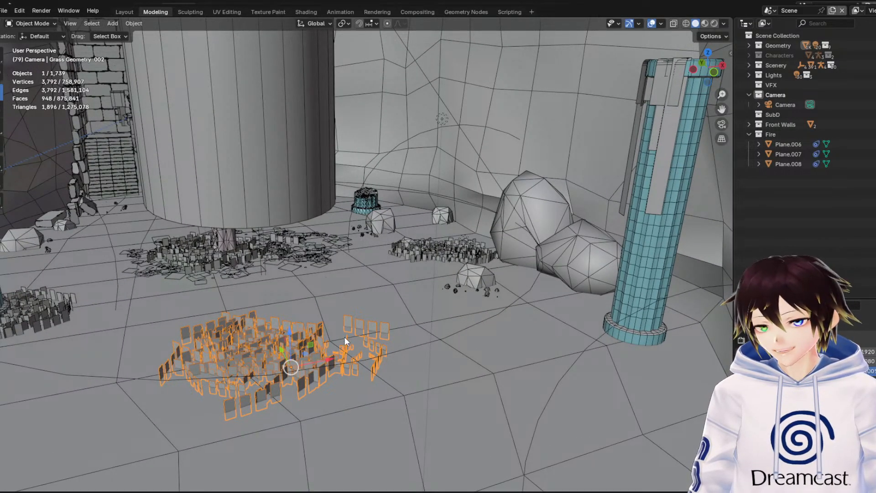
click(369, 300)
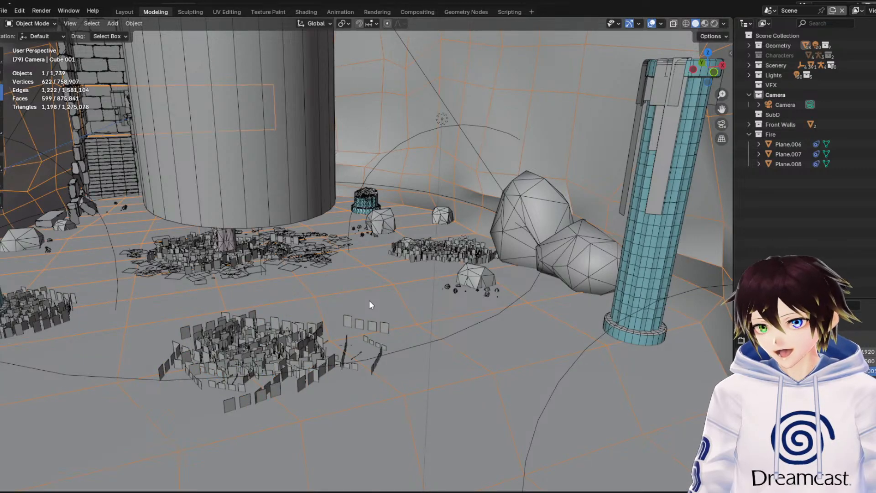
Hide the viewport overlays for a clean view of the cavern, show them again, and deselect the floor-and-wall mesh
click(650, 24)
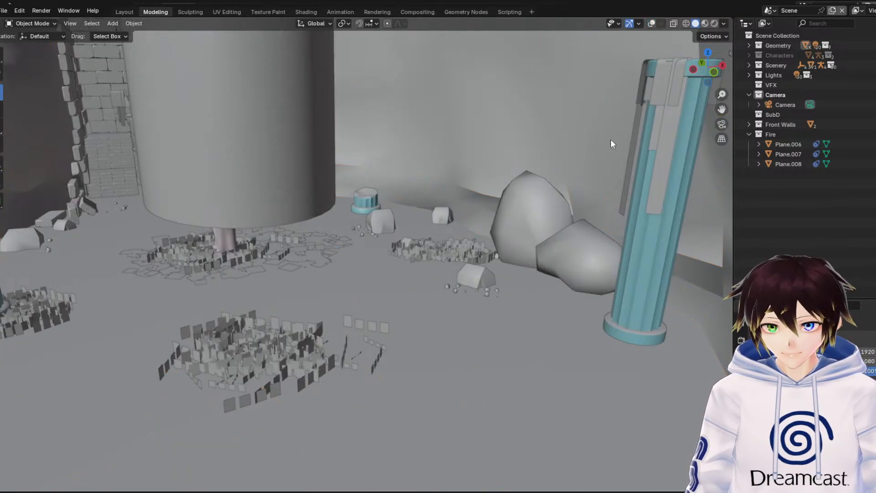
click(653, 23)
scroll(410, 251, down, 8)
click(137, 362)
scroll(453, 237, up, 5)
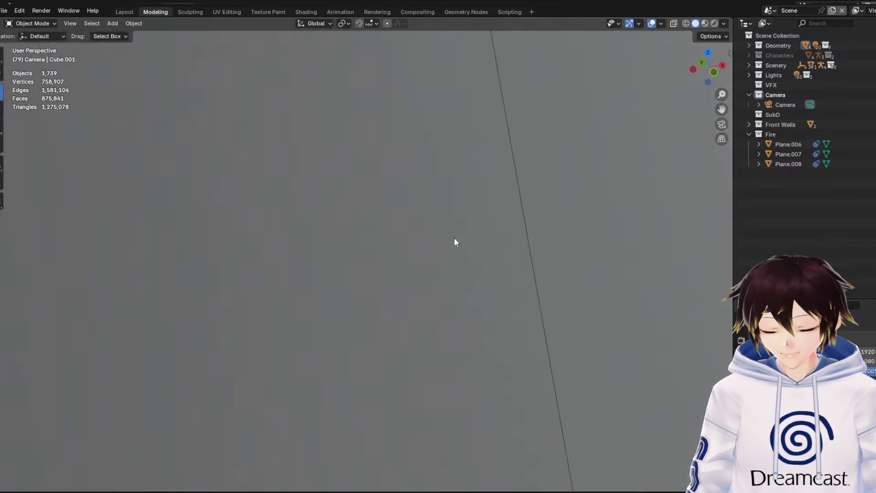
scroll(474, 236, down, 6)
scroll(475, 236, up, 2)
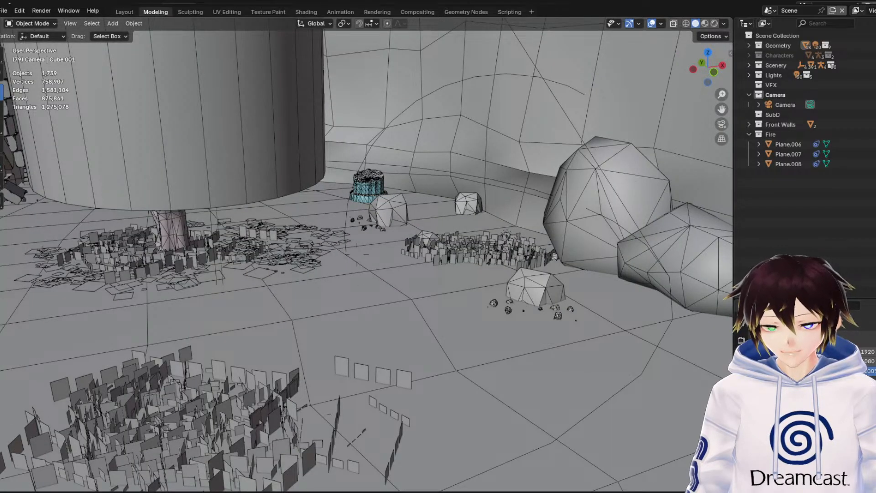
Examine the wireframes of the tall blue pillar, the broken pillar stump and the brick facade with its two staircases
key(w)
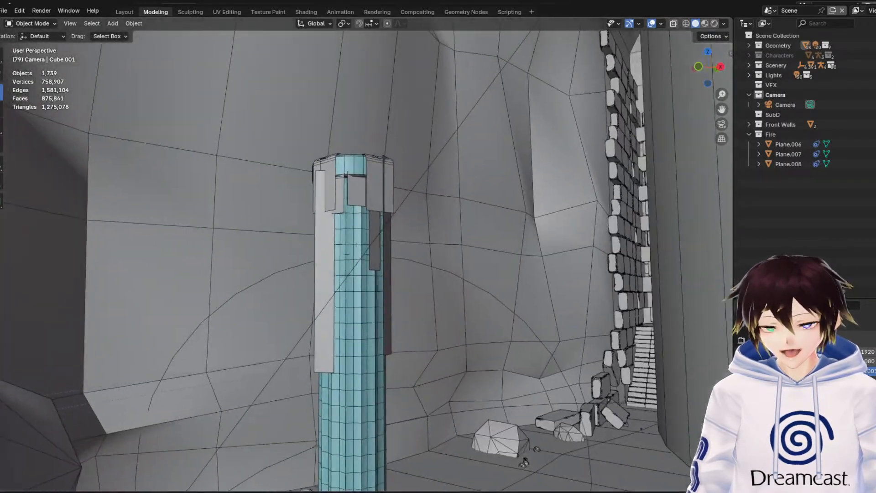
key(s)
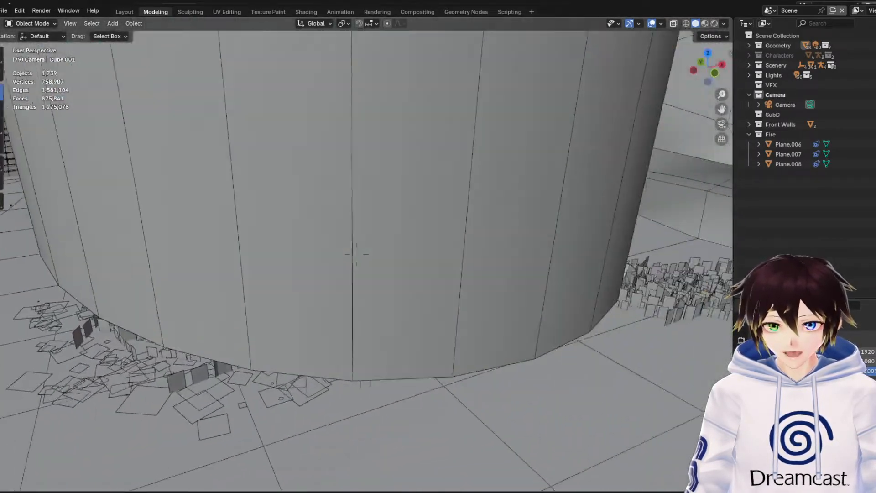
key(w)
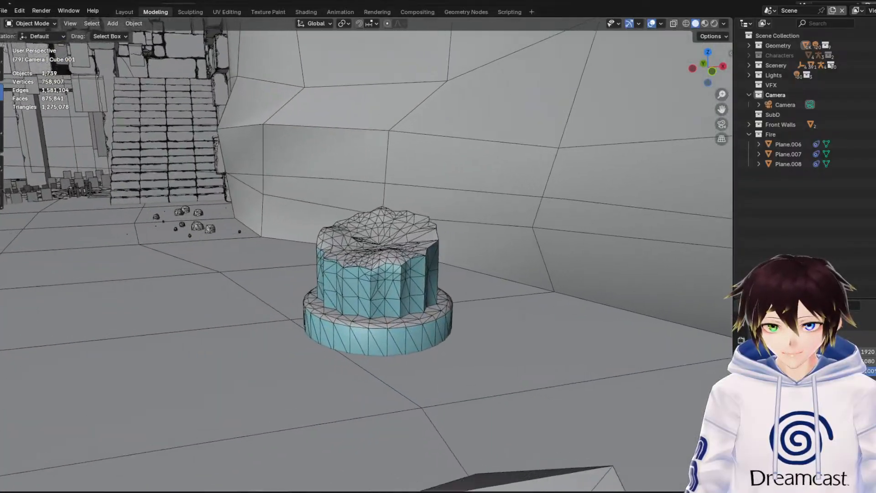
key(s)
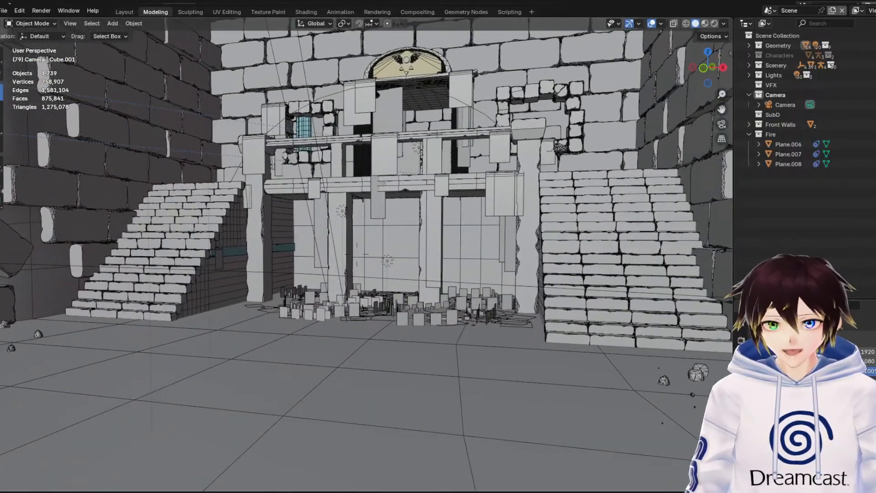
key(w)
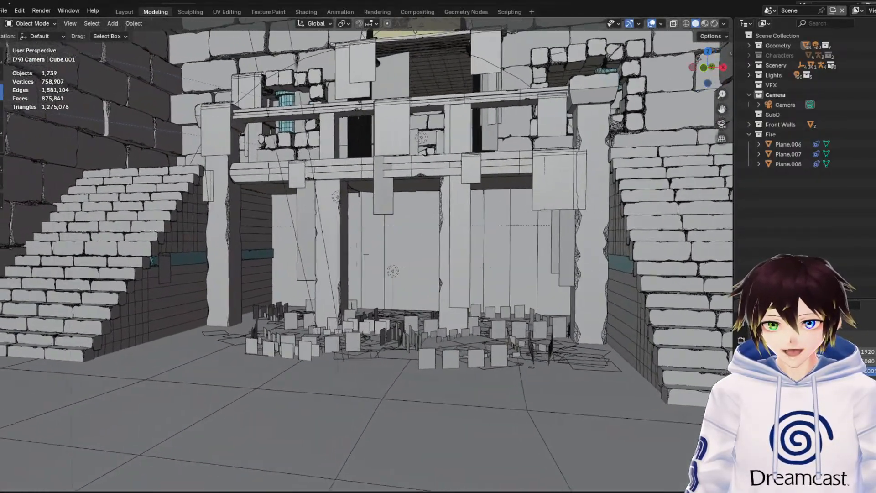
key(s)
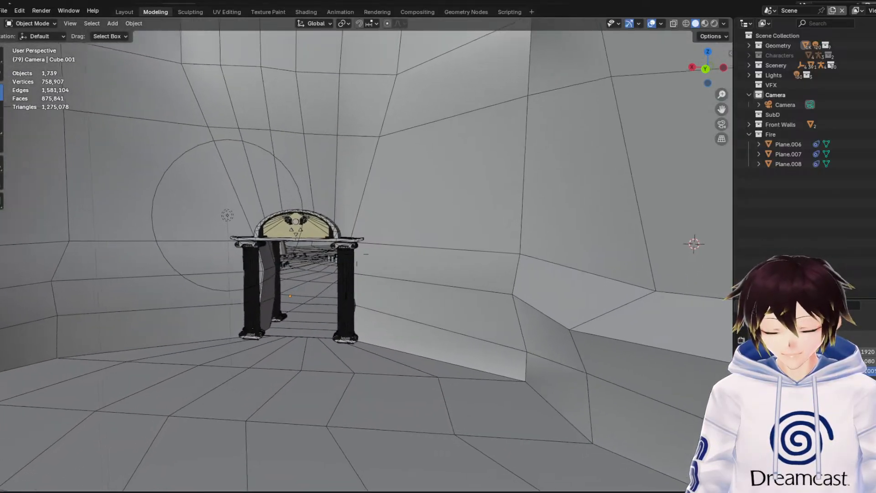
Inspect the columned archway with the winged emblem up close and move through it into the adjoining rock-strewn chamber
key(a)
key(s)
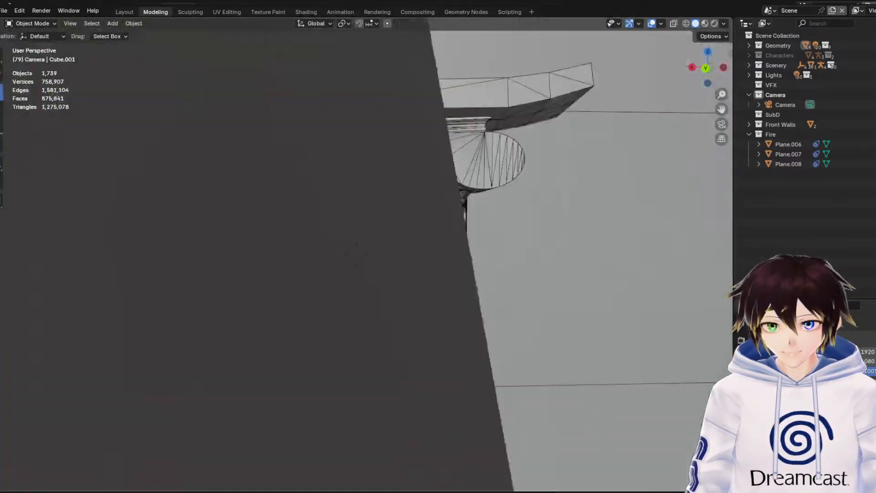
key(d)
key(w)
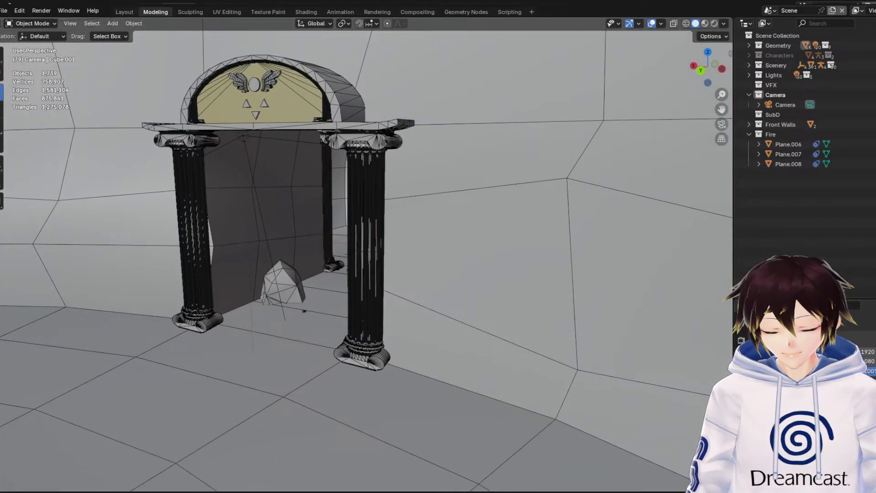
key(w)
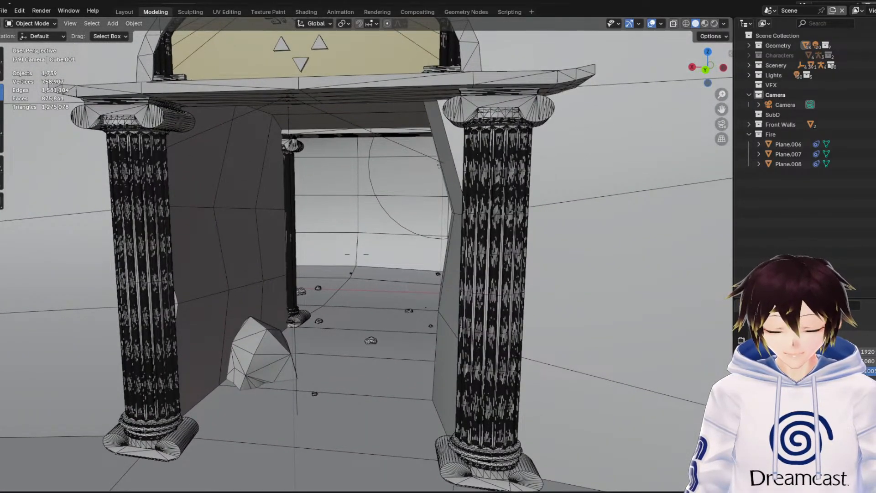
key(w)
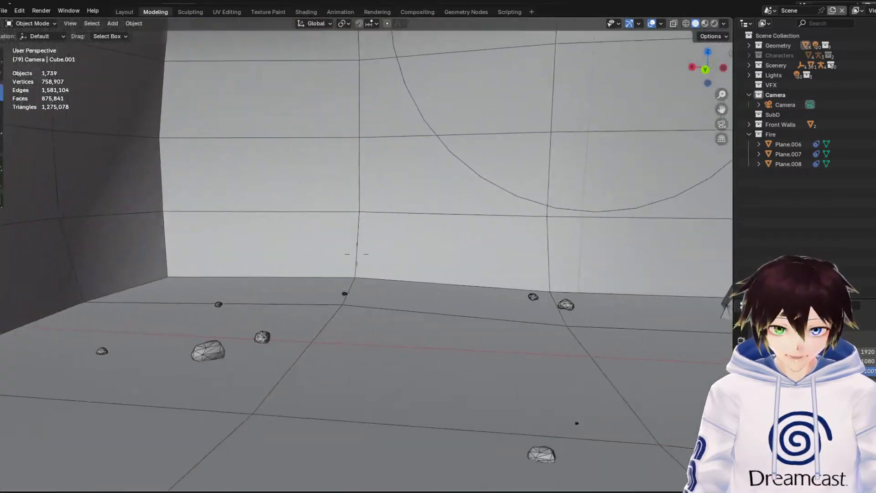
Look around the adjoining chamber, checking its walls, scattered rocks, archway and the rectangular opening in the end wall
key(w)
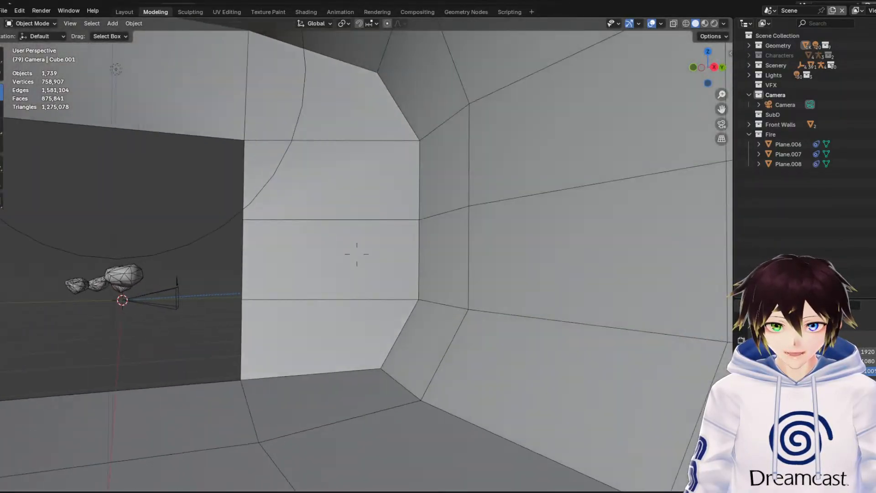
key(s)
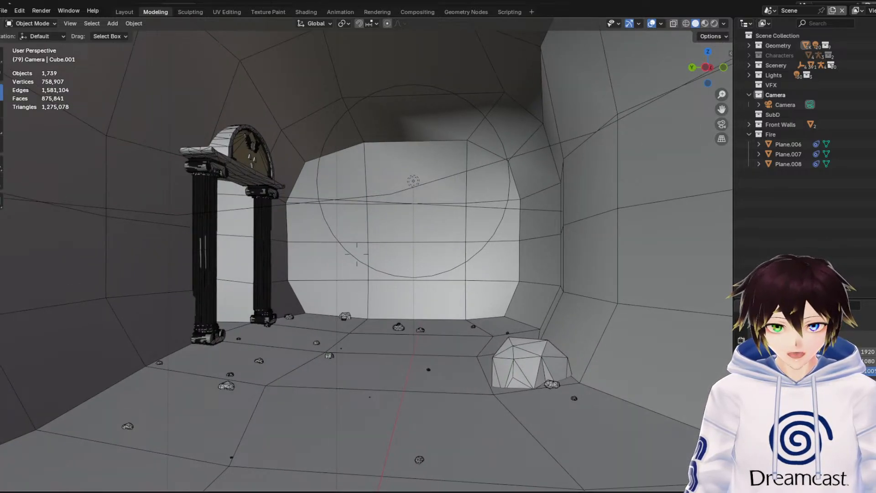
key(w)
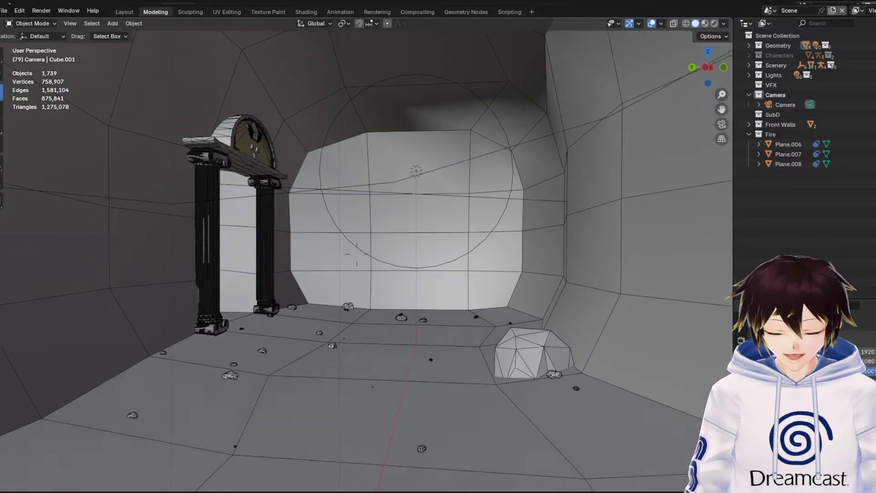
key(d)
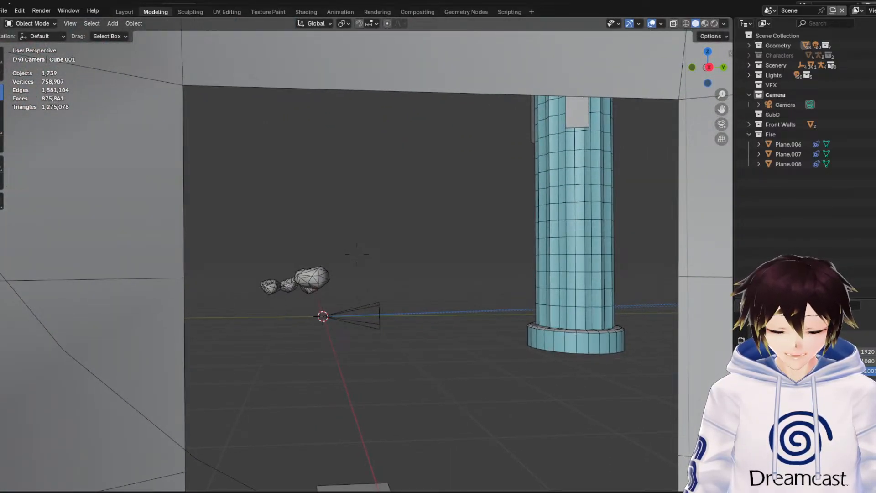
key(d)
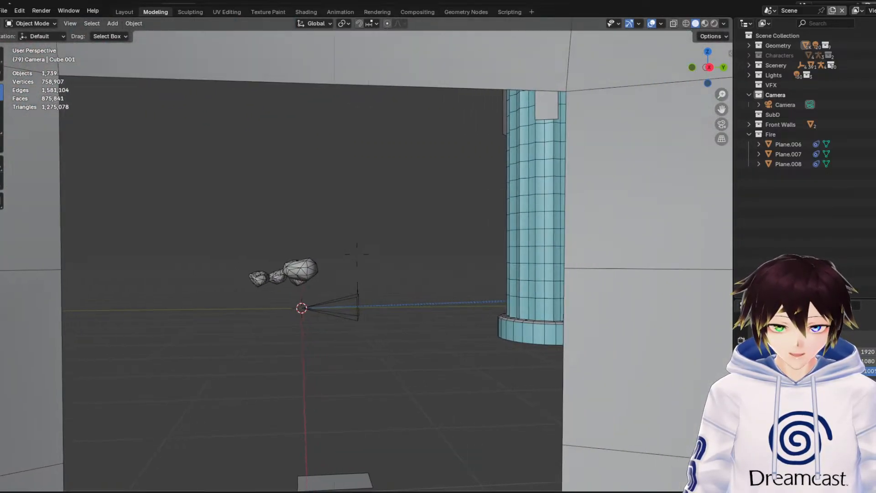
key(a)
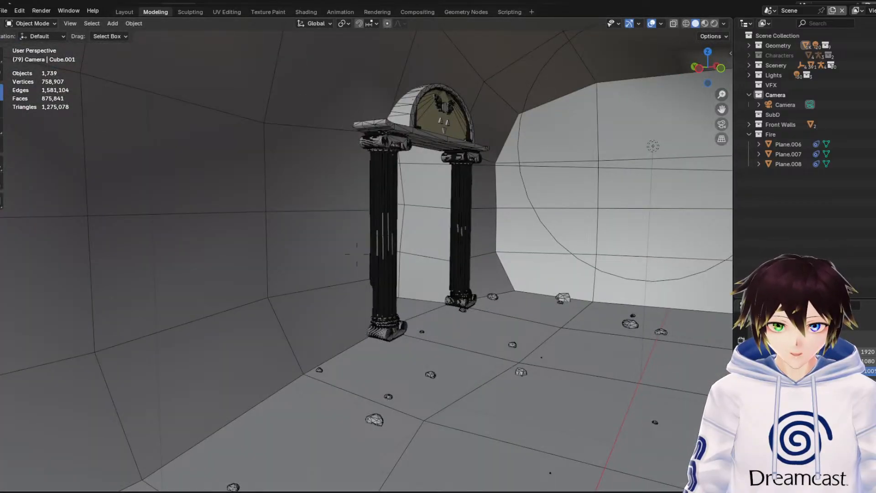
key(d)
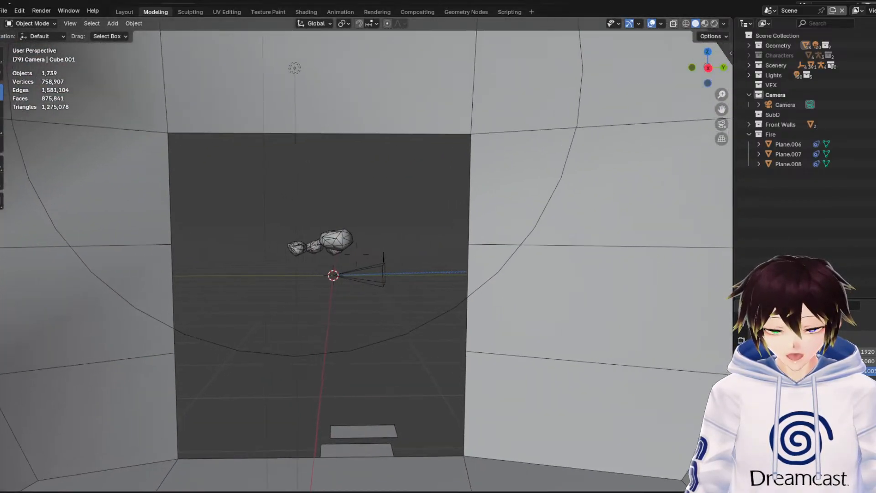
key(w)
key(s)
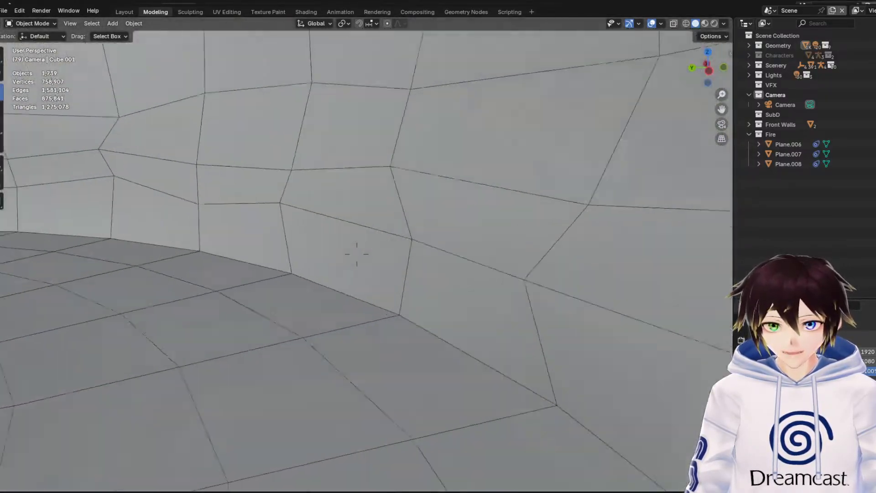
Examine the round chamber's radial floor mesh, stalagmites and central grass patch from above and at floor level
key(s)
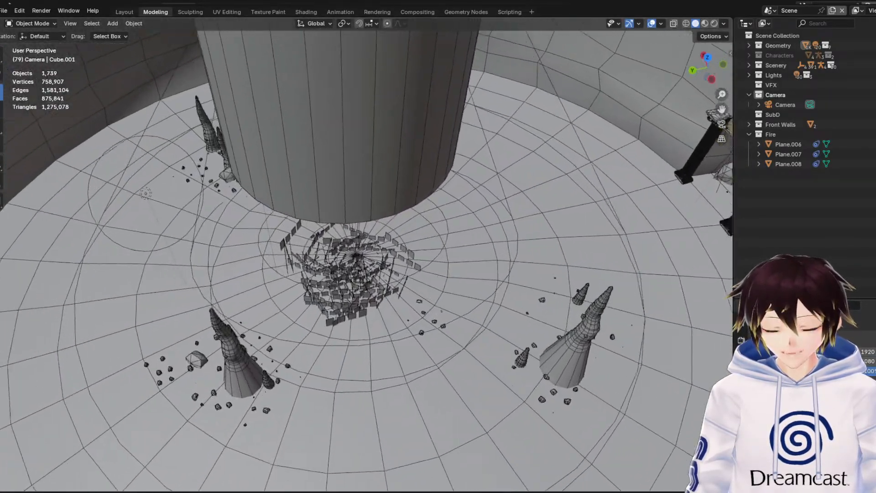
key(w)
key(d)
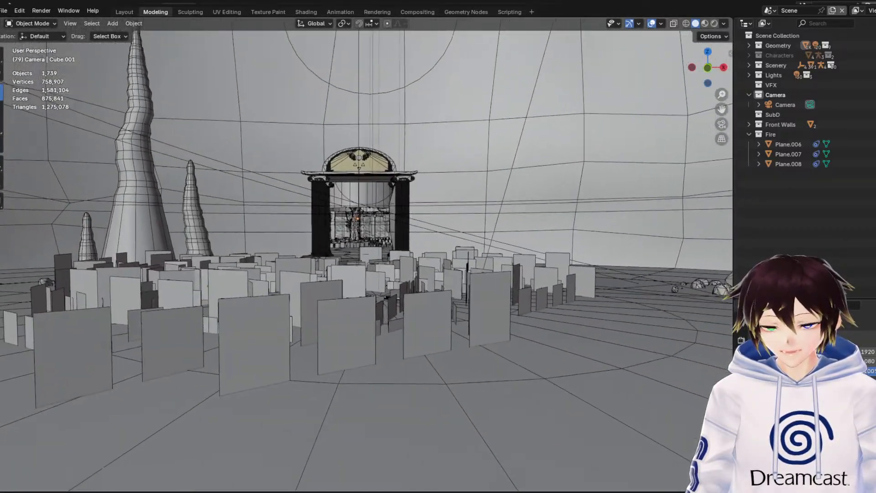
key(s)
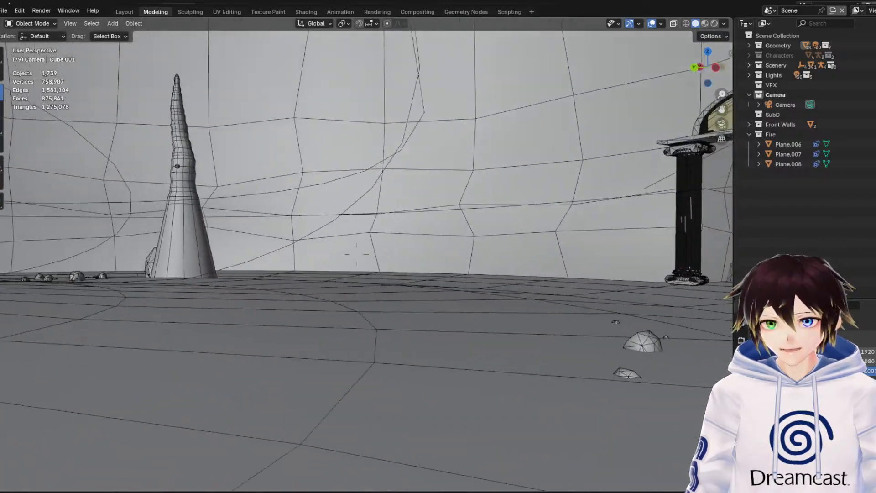
key(s)
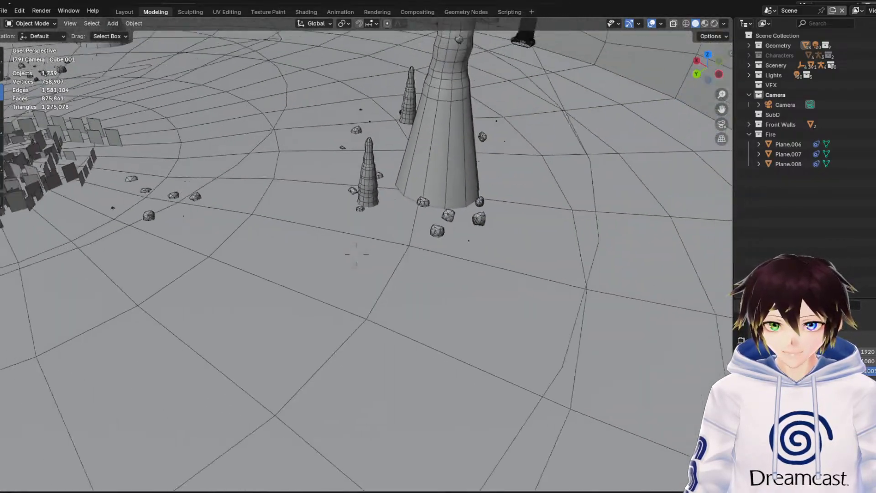
key(s)
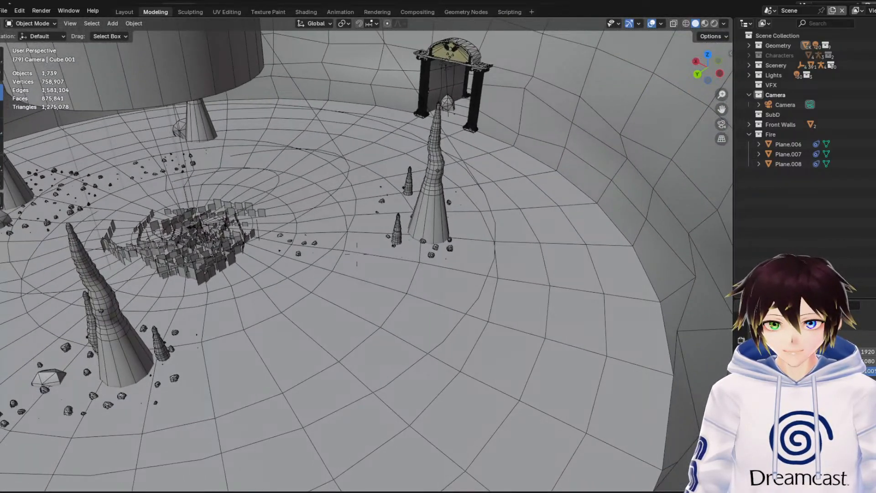
key(w)
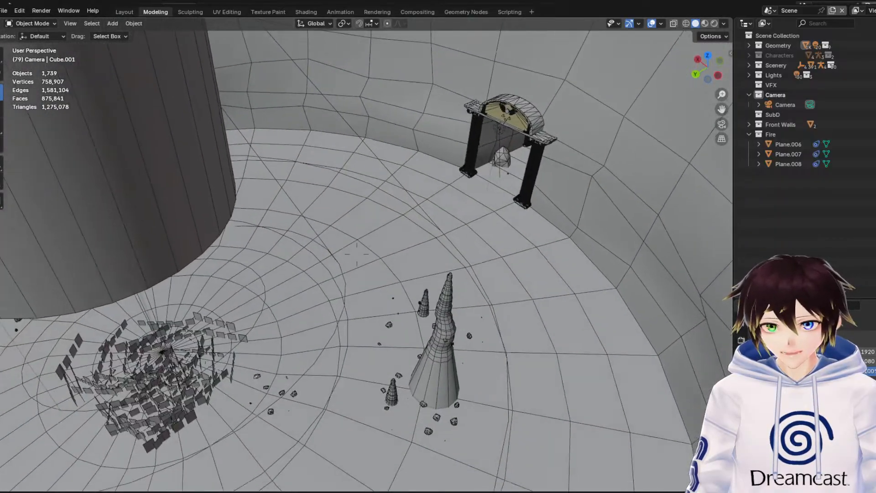
key(s)
key(s)
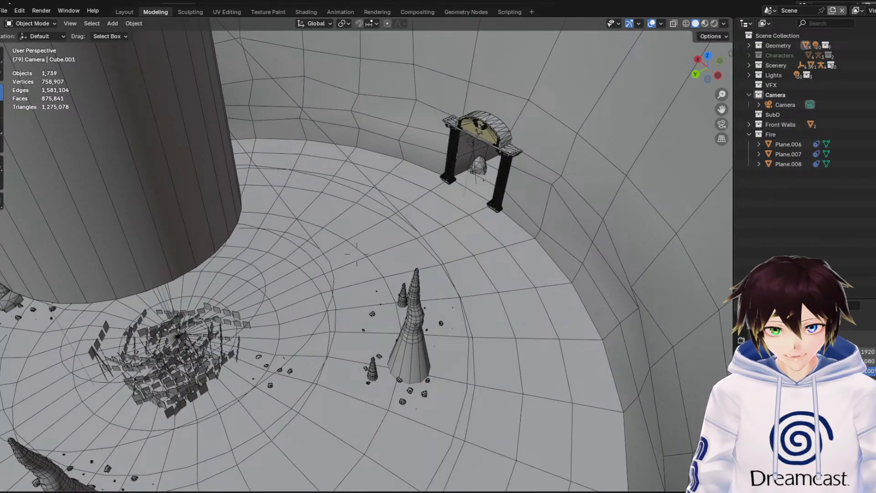
Survey the round chamber from above, move down to its columned archway, and view the floor, stalagmites and hollow overhead cylinder
key(d)
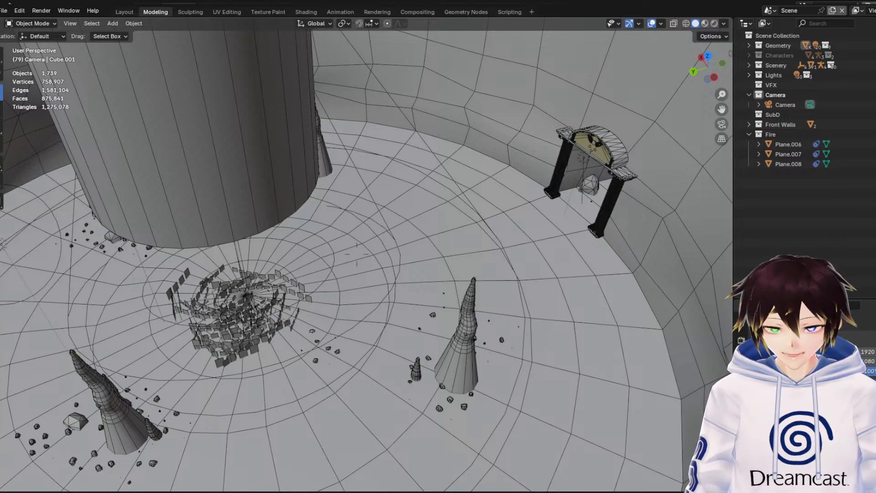
key(s)
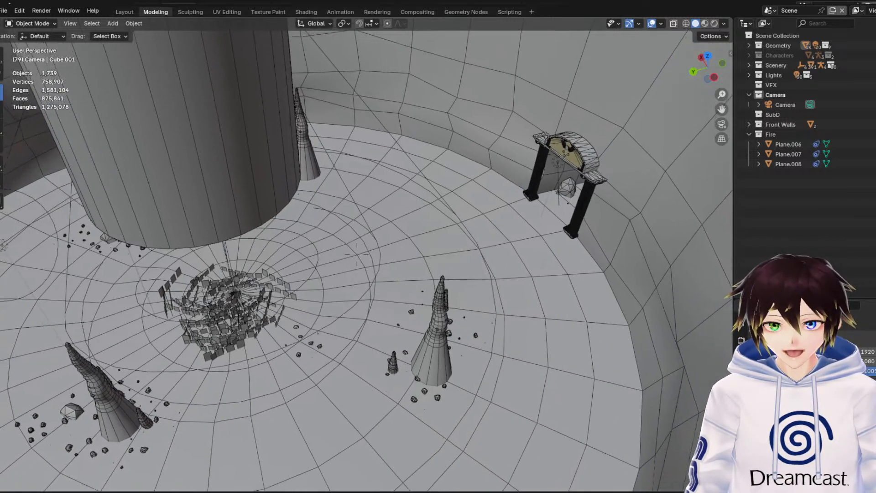
key(a)
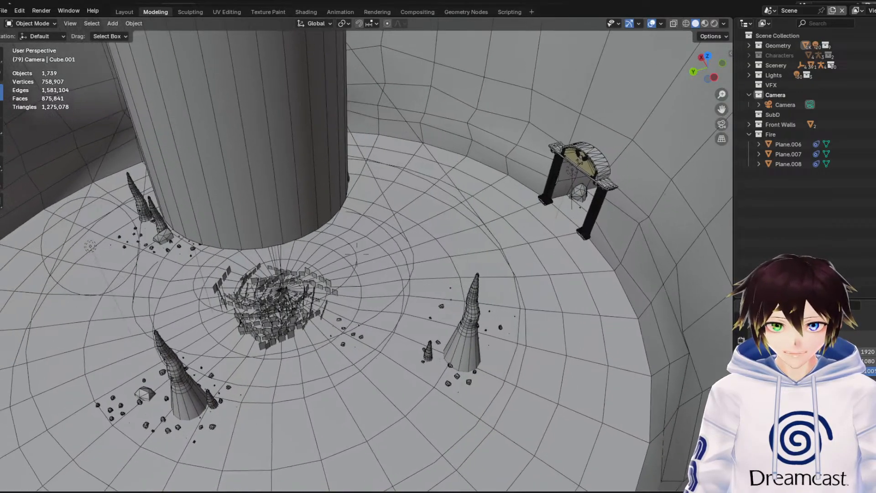
key(a)
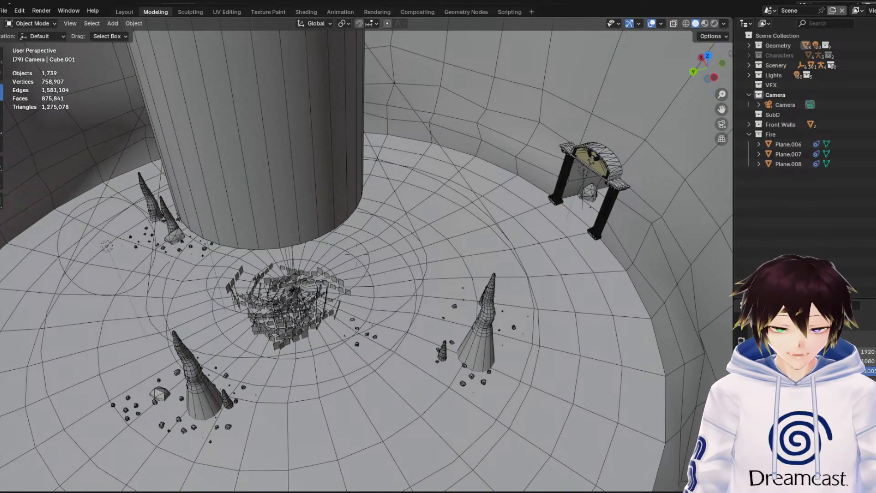
key(w)
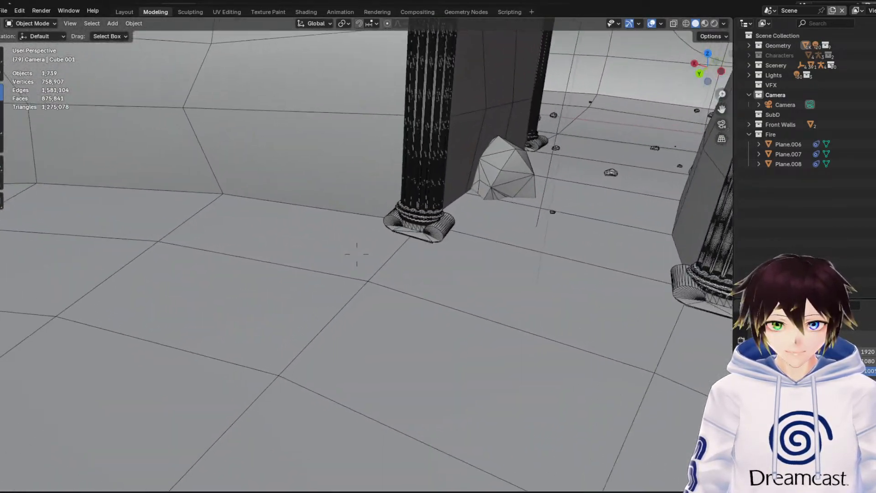
key(w)
key(s)
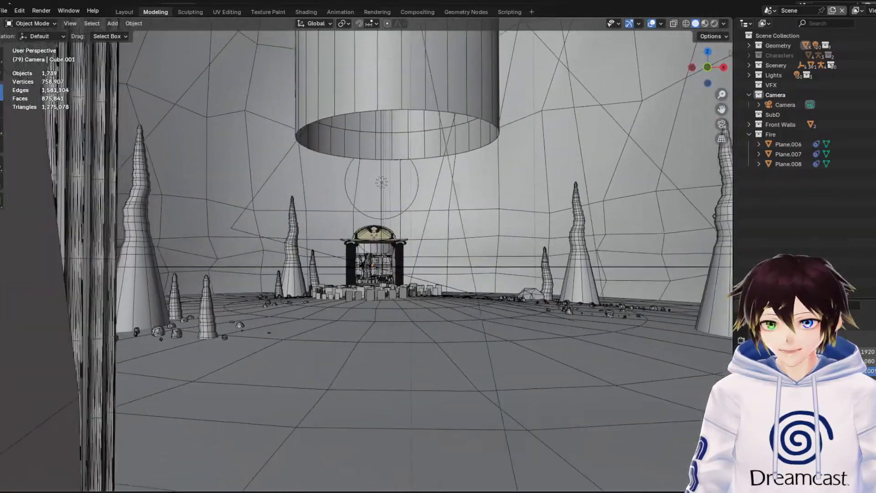
key(w)
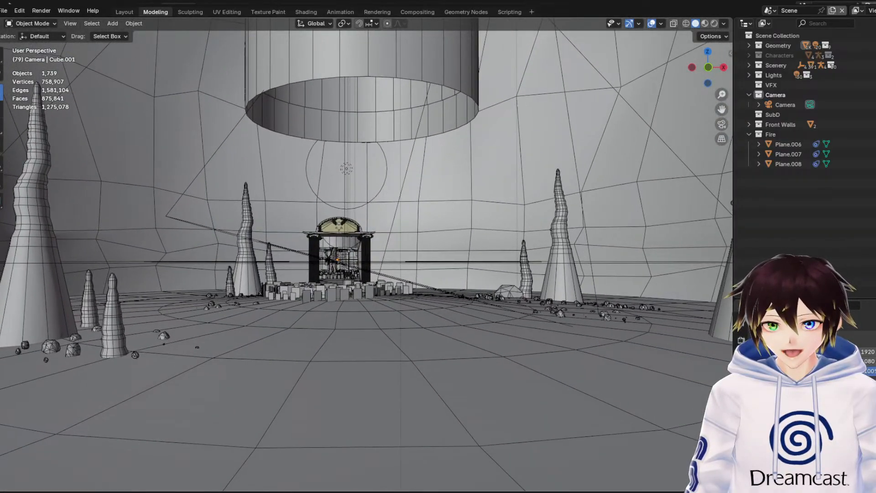
Examine the overhead cylinder and the cavern ceiling's hanging rocks, and view the round chamber's radial floor, grass patch and stalagmites
key(w)
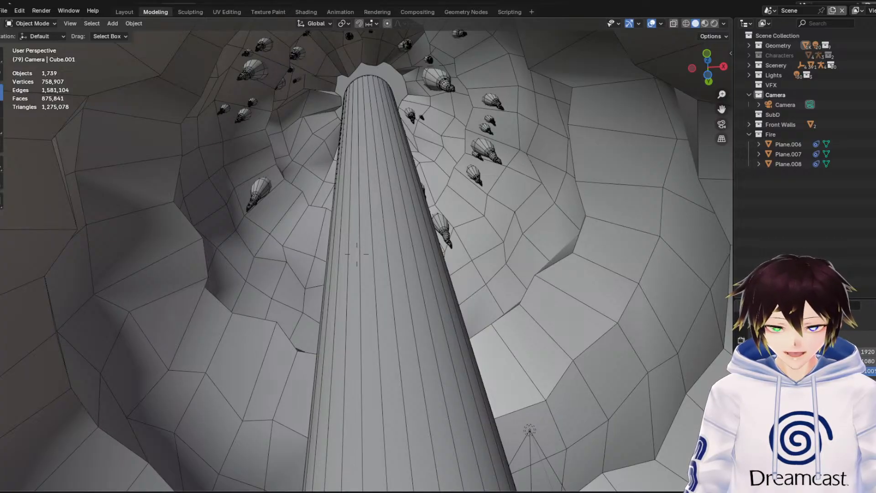
key(w)
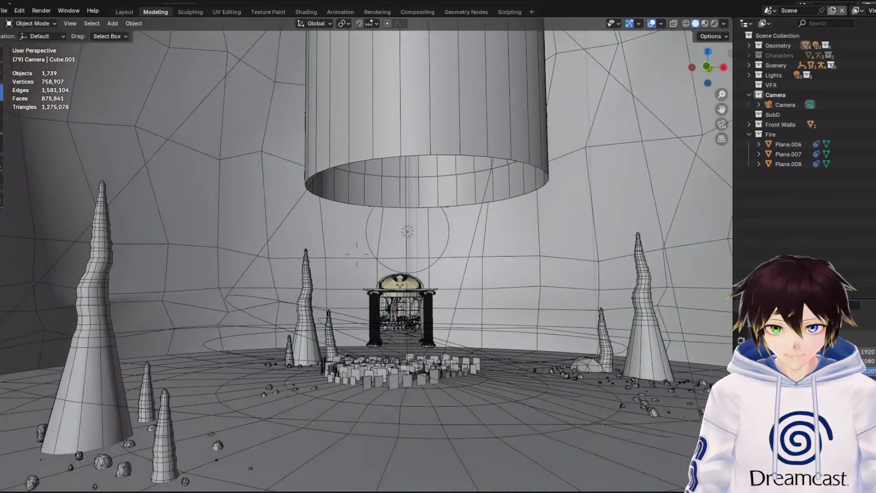
key(s)
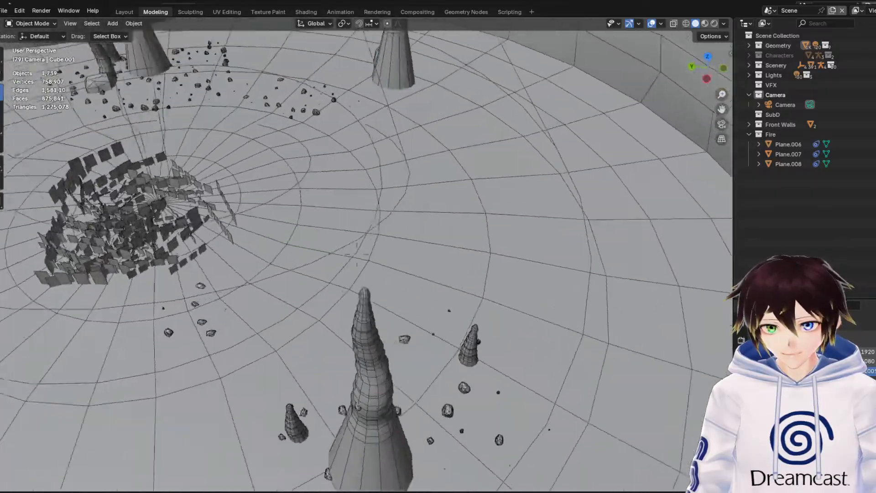
key(w)
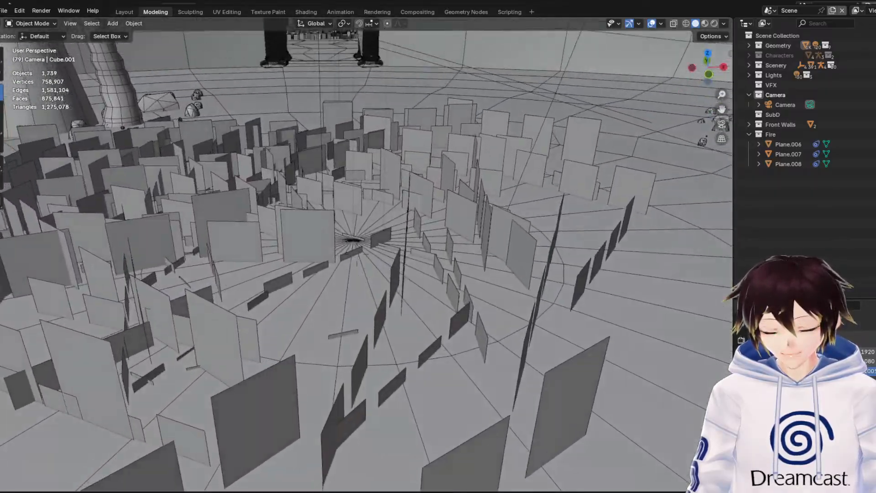
key(a)
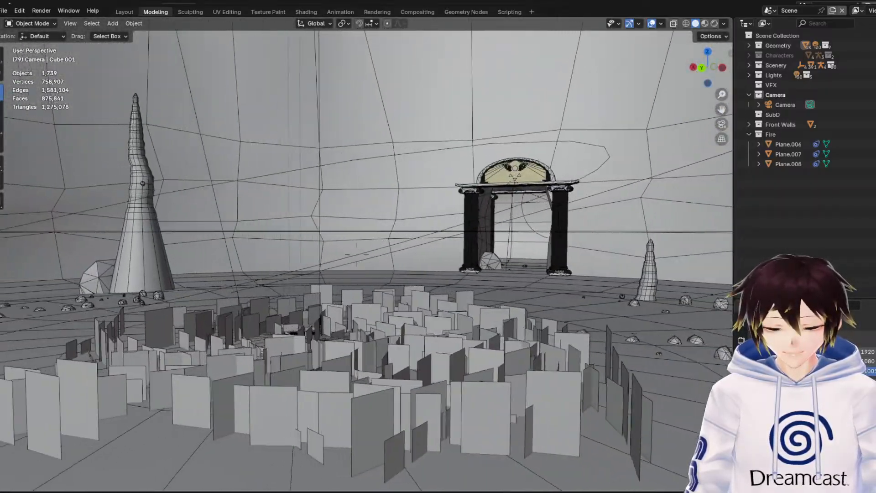
key(s)
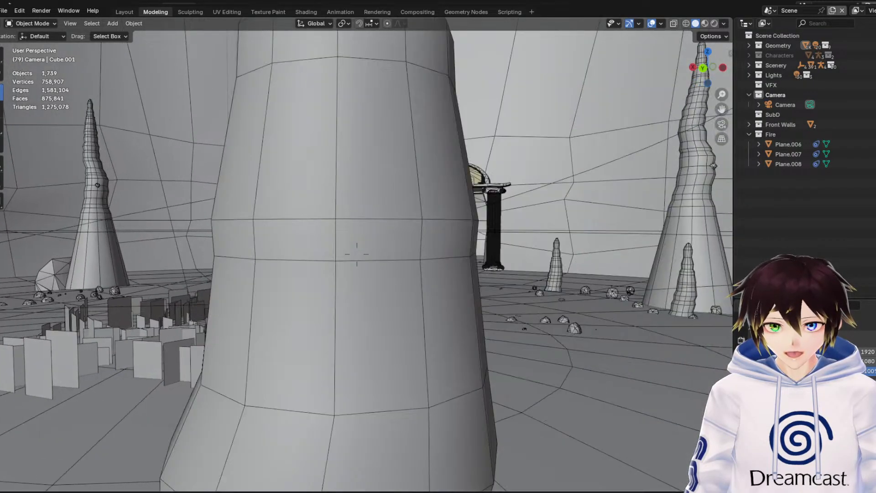
key(w)
key(w)
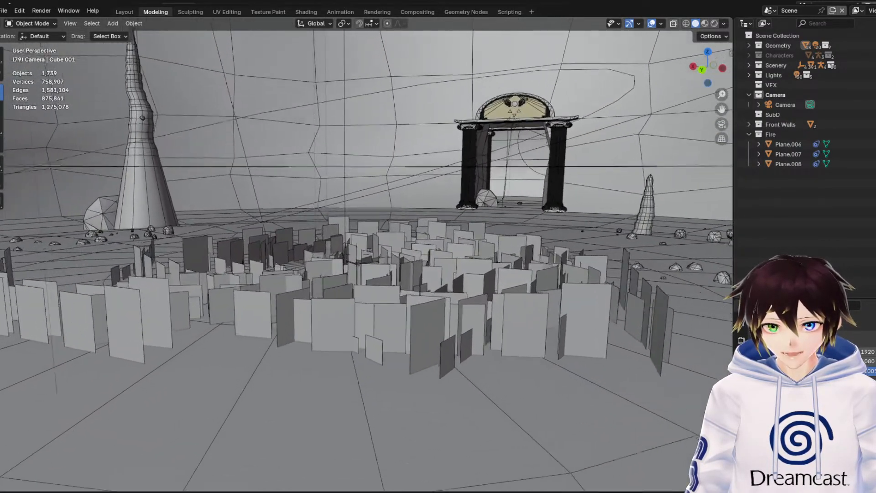
Circle the central grass patch at floor level, viewing its upright planes up close and from a distance against the archway and stalagmites
key(d)
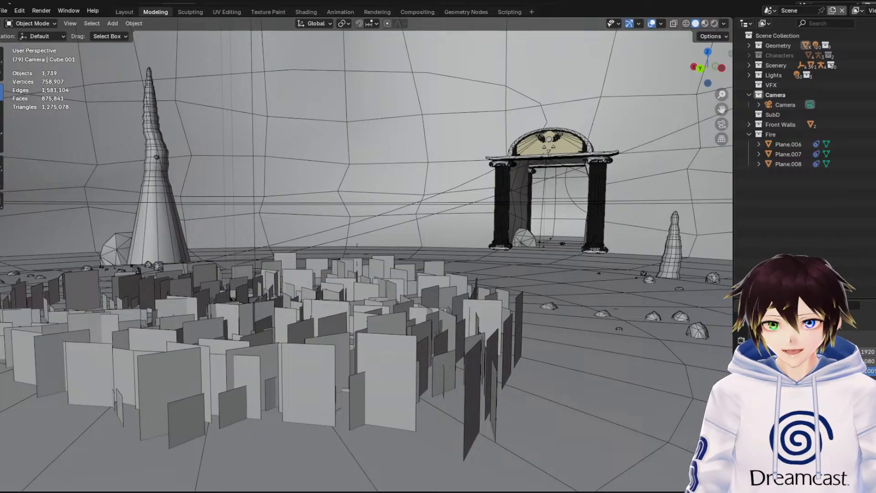
key(d)
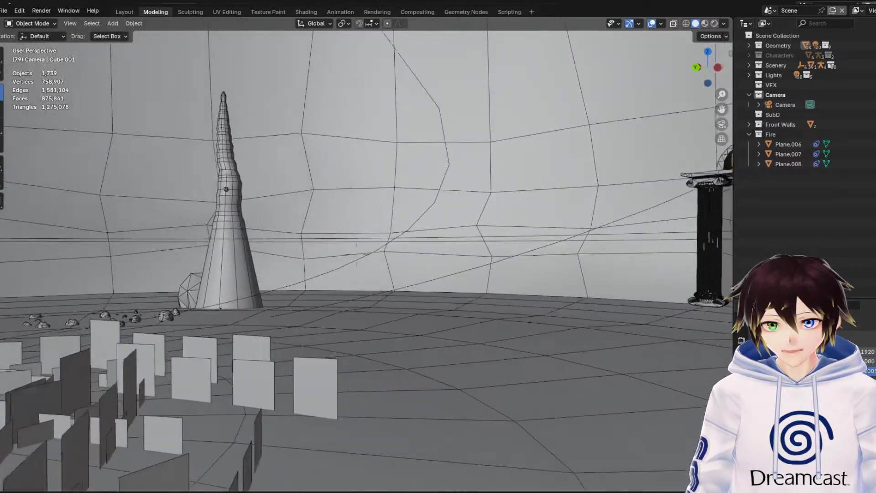
key(d)
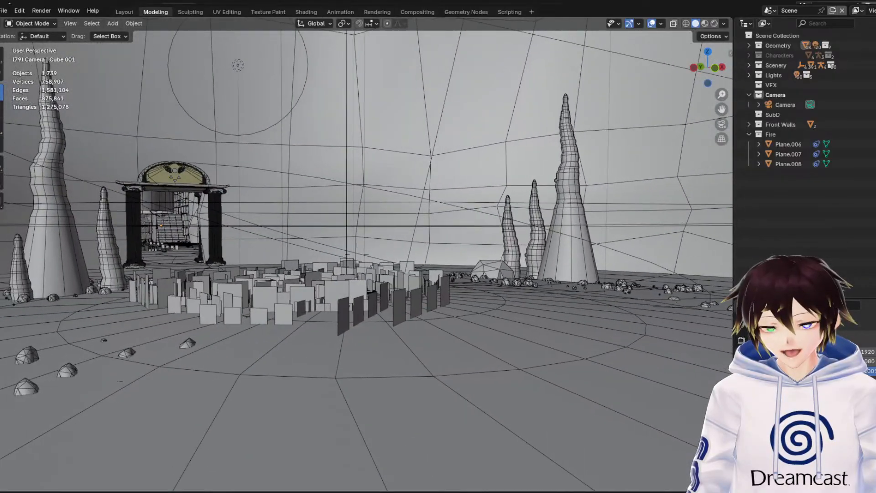
key(w)
key(w)
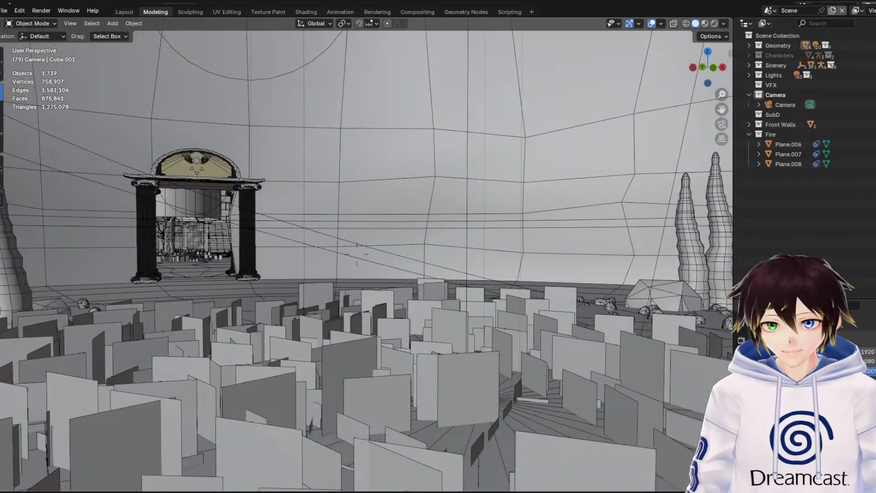
key(s)
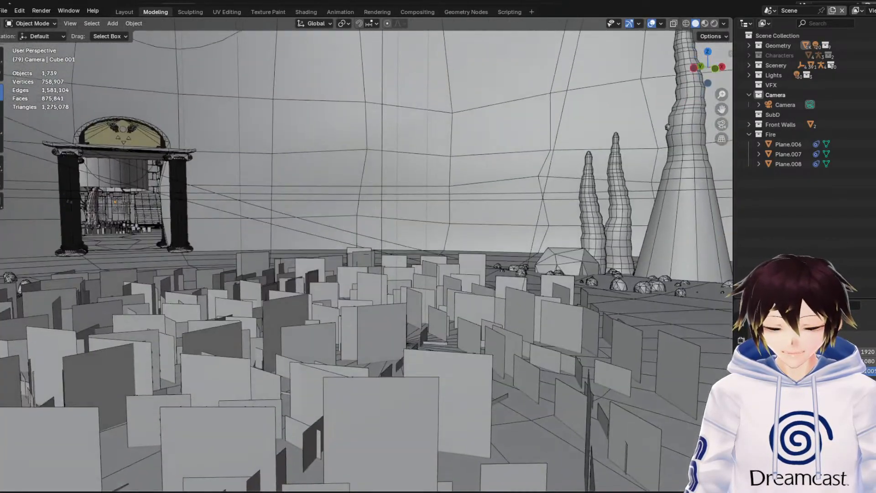
key(s)
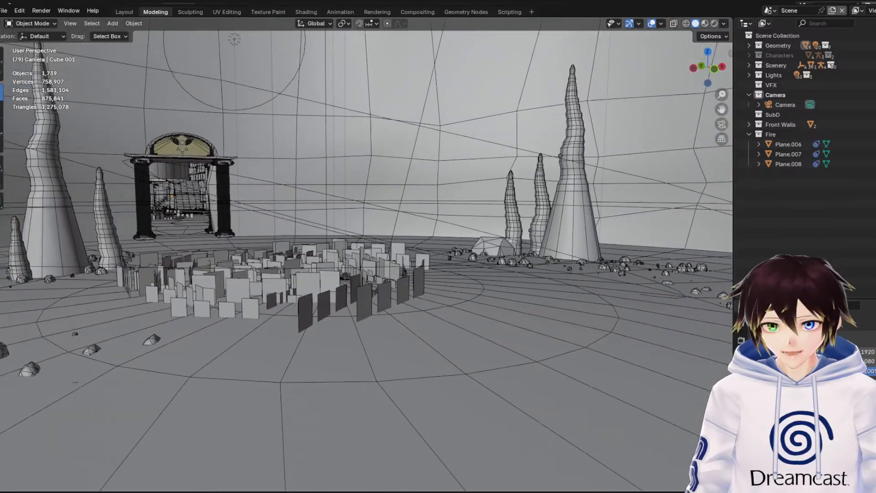
key(w)
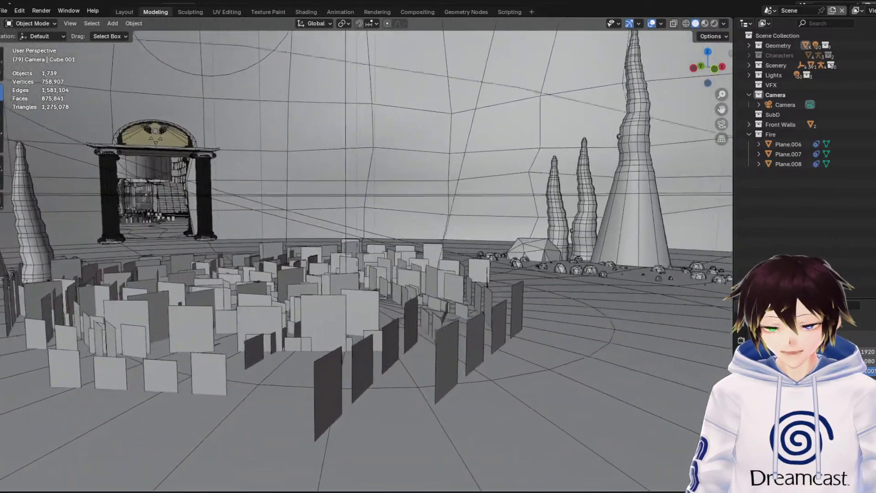
key(w)
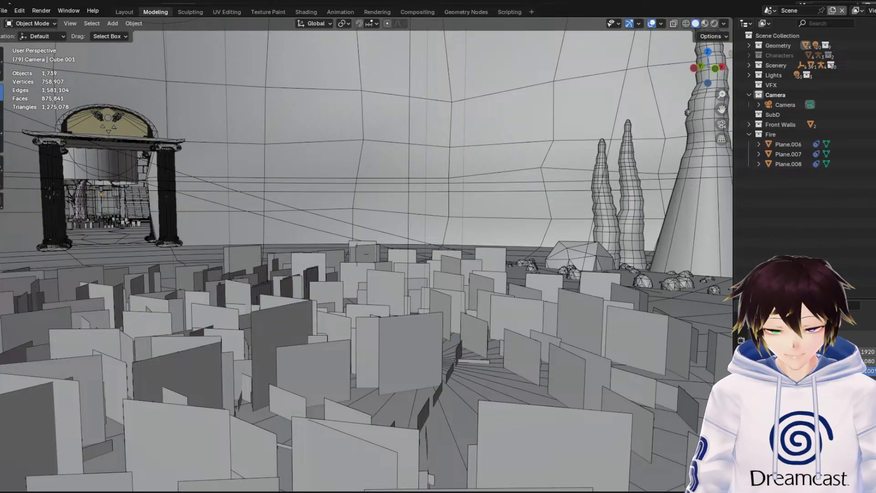
key(s)
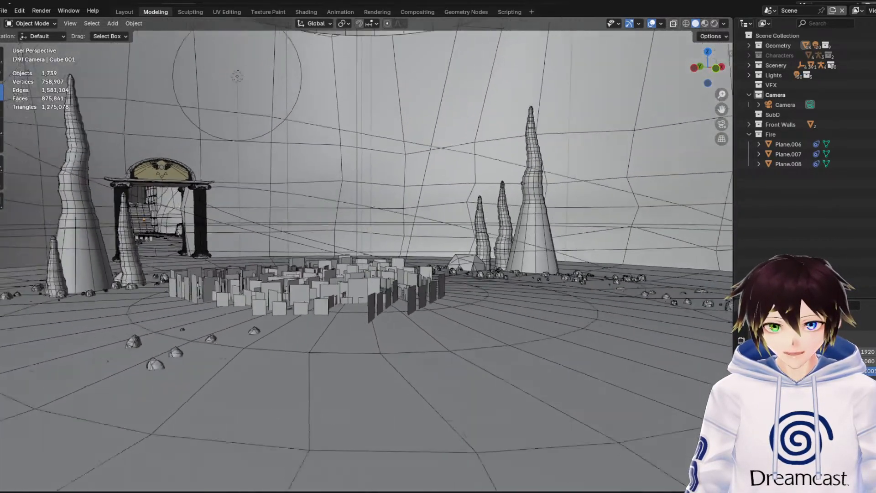
key(s)
key(d)
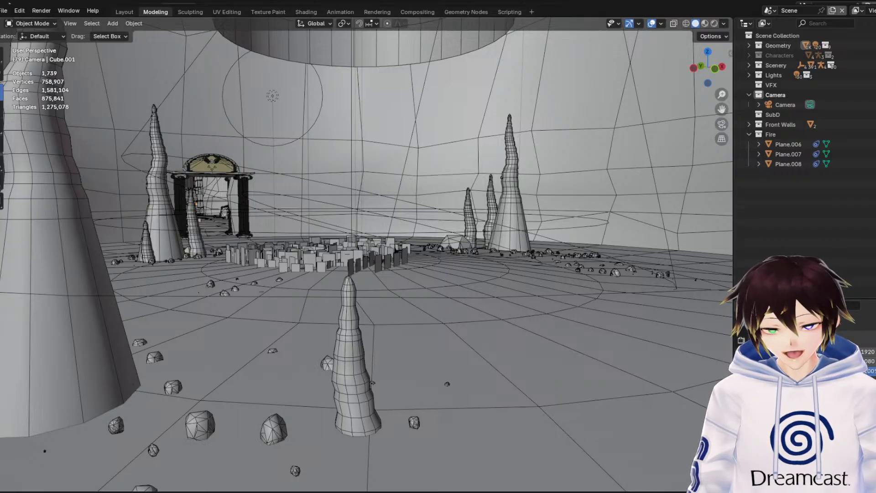
View the round chamber from beside the large stalagmite, checking the small stalagmite, floor rocks and distant archway
mouse_move(365, 255)
middle_down()
mouse_move(337, 256)
mouse_move(371, 258)
mouse_move(361, 258)
middle_up()
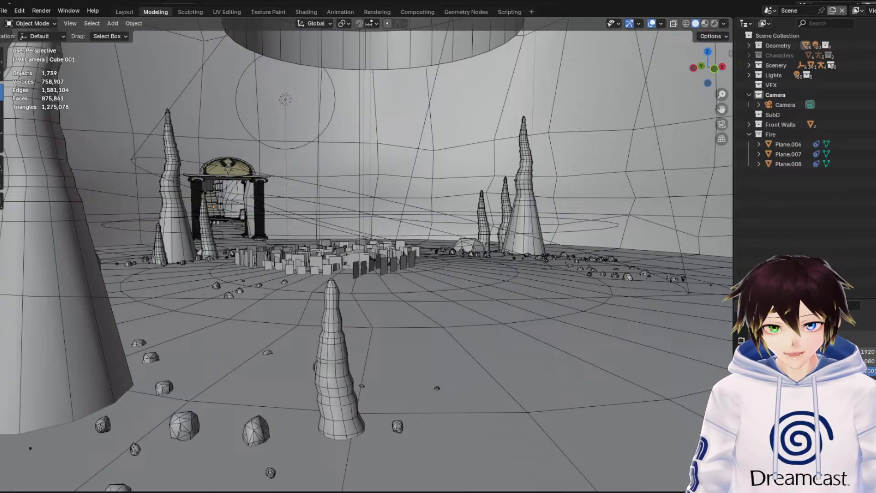
mouse_move(365, 255)
shift+middle_down()
mouse_move(337, 258)
mouse_move(350, 256)
shift+middle_up()
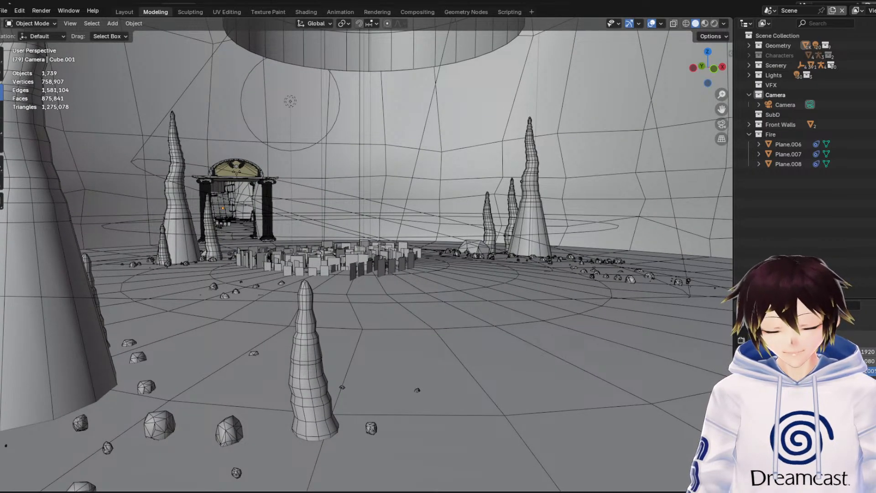
shift+middle_drag(350, 256, 354, 256)
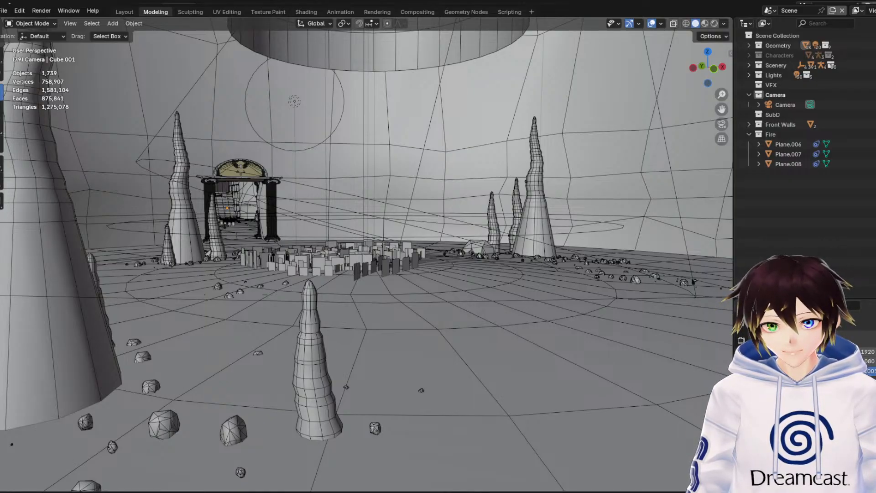
key(w)
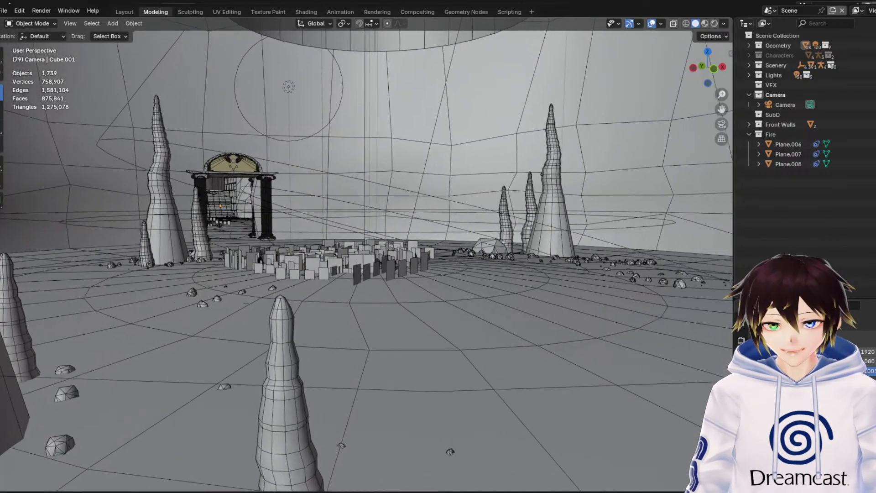
key(s)
key(d)
key(w)
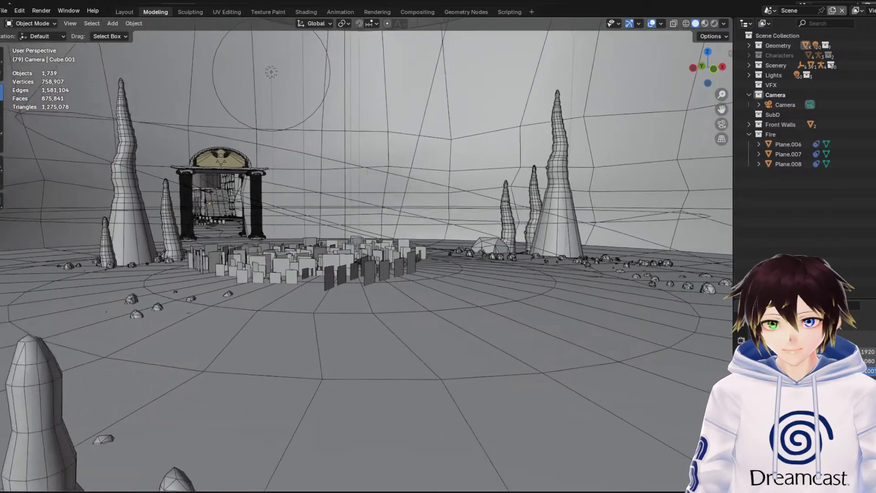
Travel between the round chamber and the tree chamber, viewing the bare tree, stairways, grass patches and connecting columned archway
key(w)
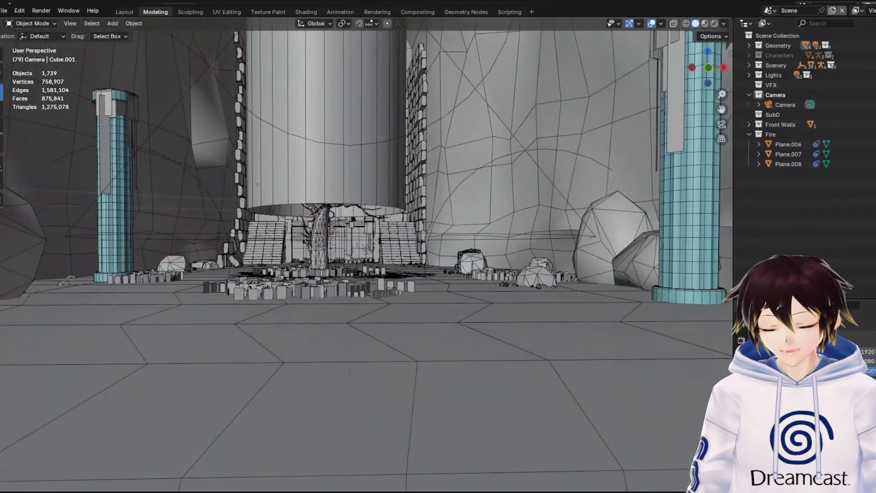
key(w)
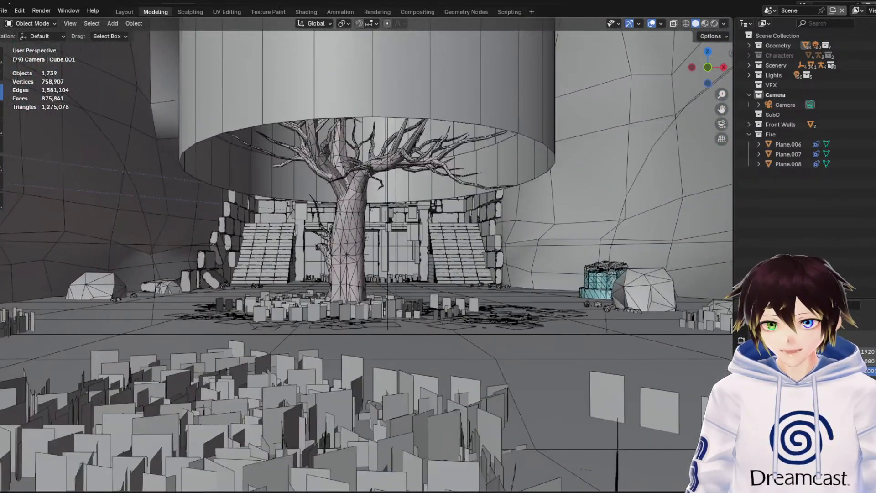
scroll(367, 254, down, 4)
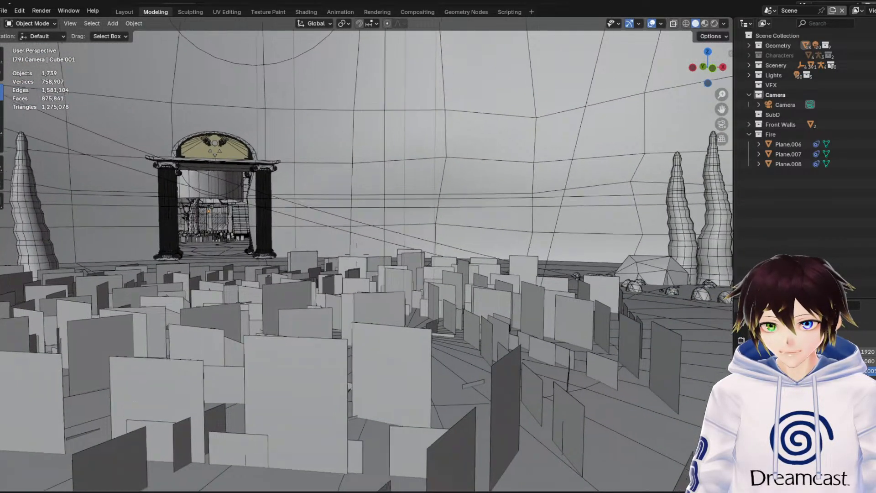
key(s)
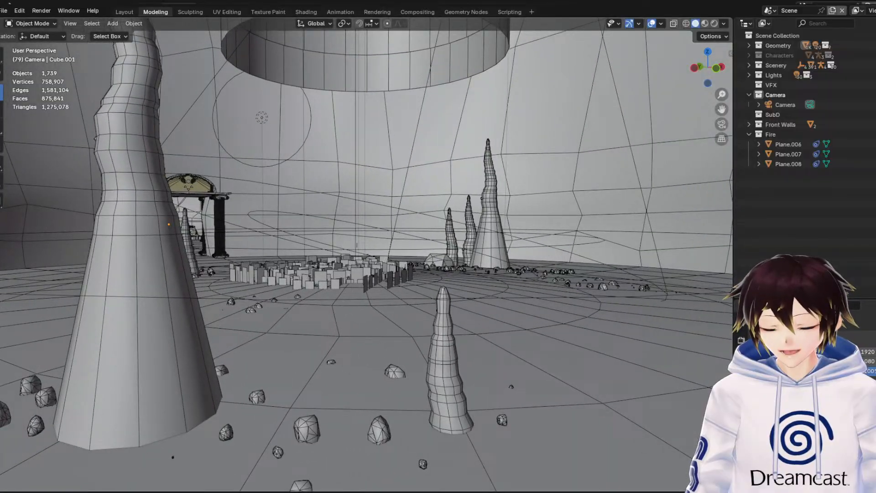
key(w)
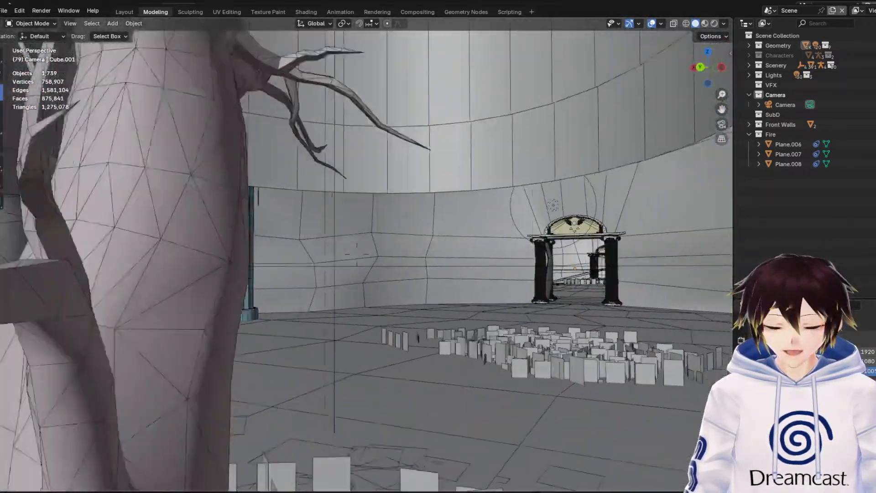
key(s)
key(w)
key(w)
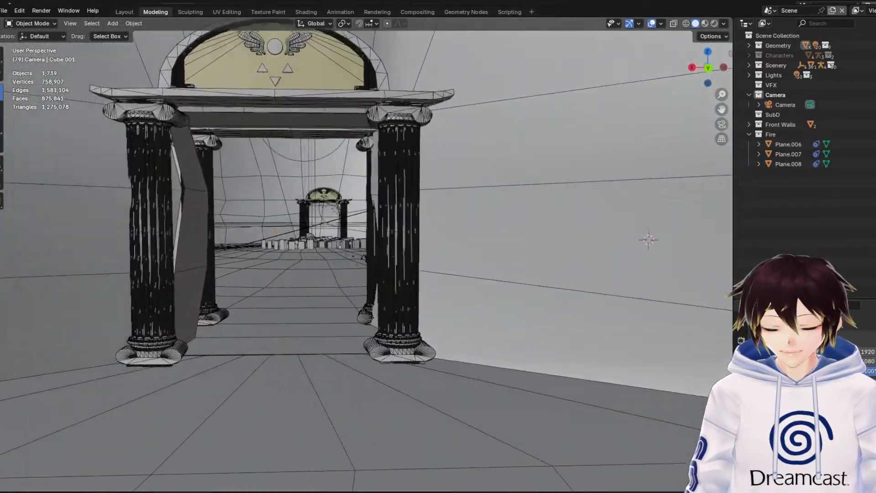
Revisit the round chamber's stalagmites, rocks and grass, and pass through the fluted-column archway to view the tree chamber again
key(w)
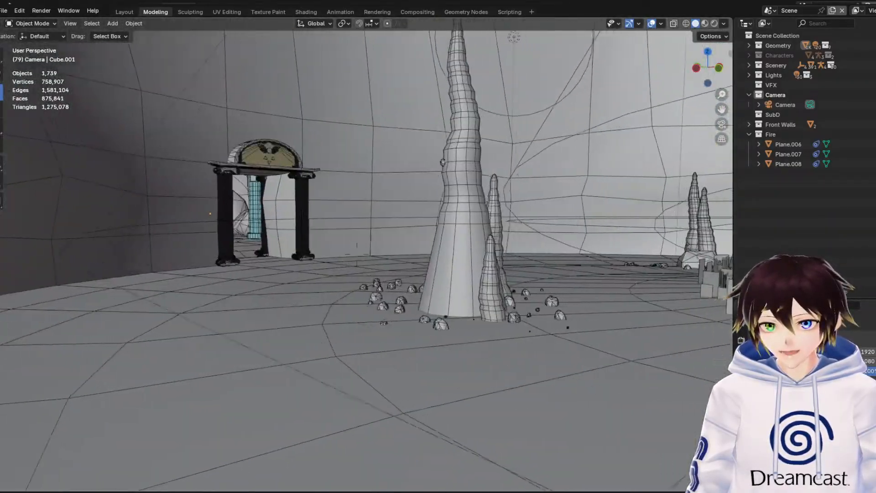
key(w)
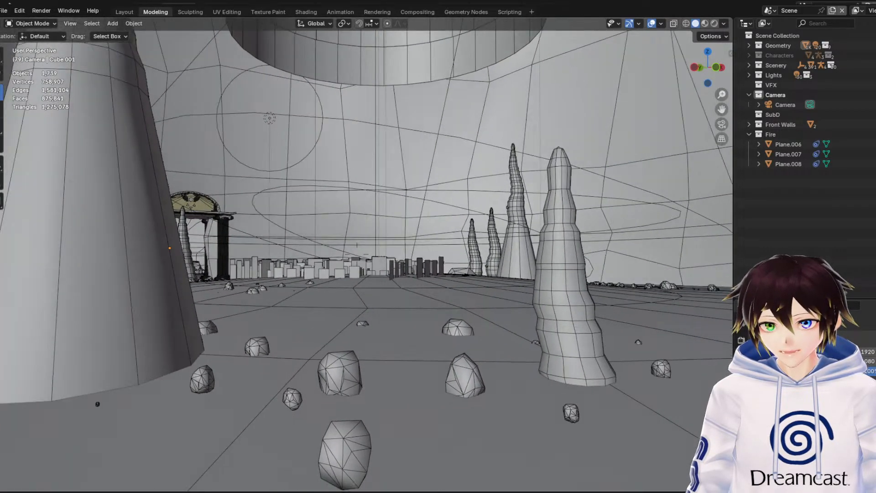
key(w)
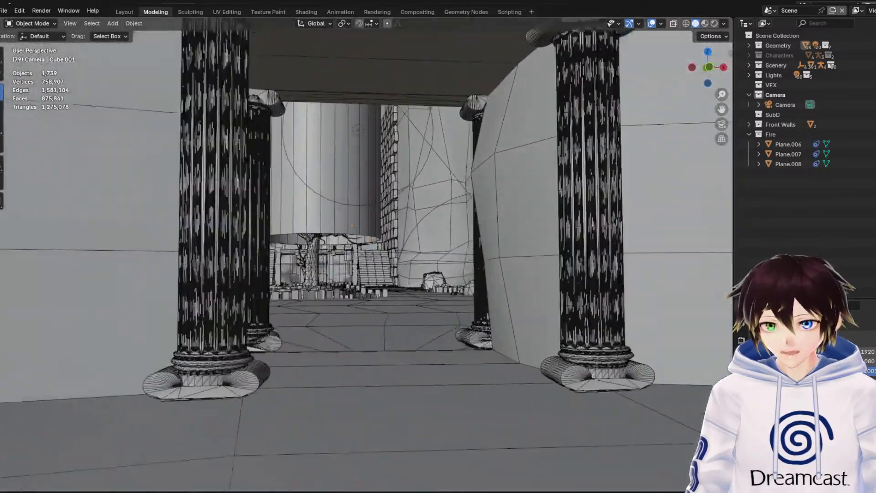
key(w)
key(w)
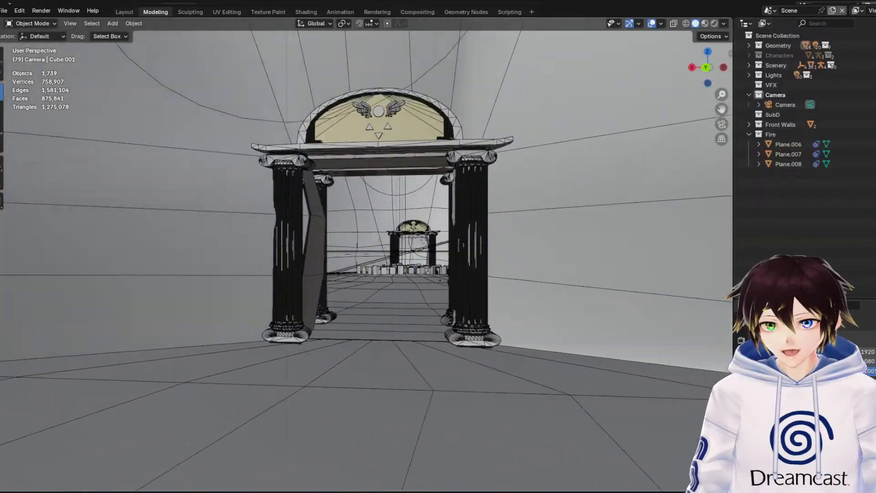
key(w)
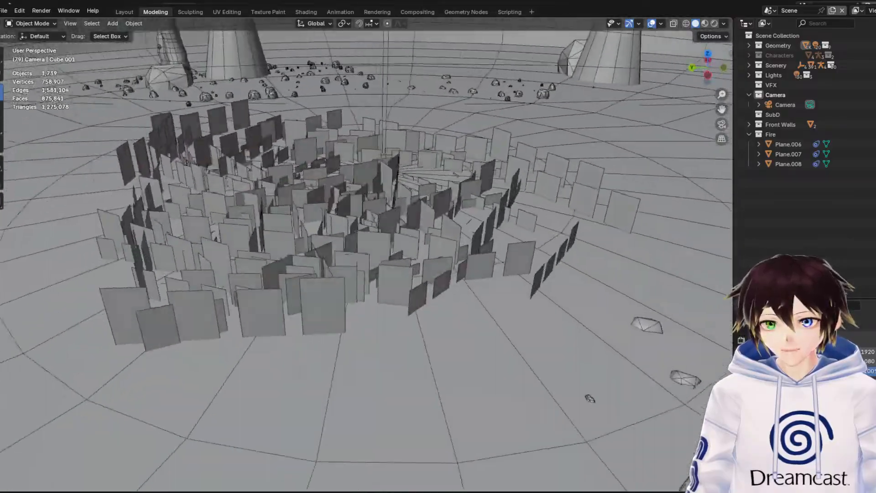
key(d)
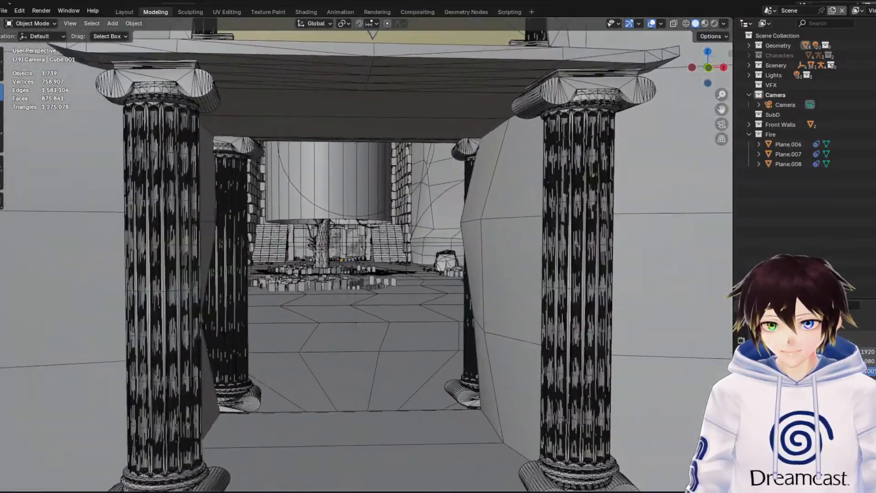
key(w)
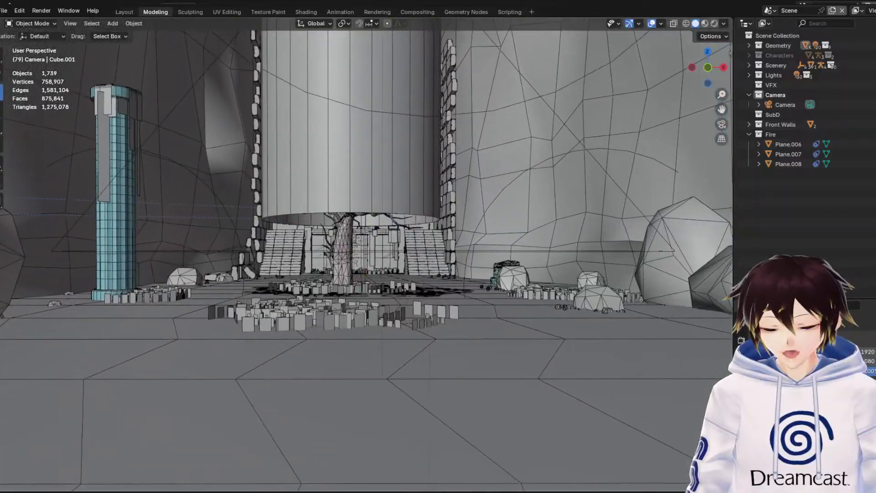
Travel back and forth through the fluted-column archway, examining the column bases, the stalagmites beyond and the tree chamber's approach
key(w)
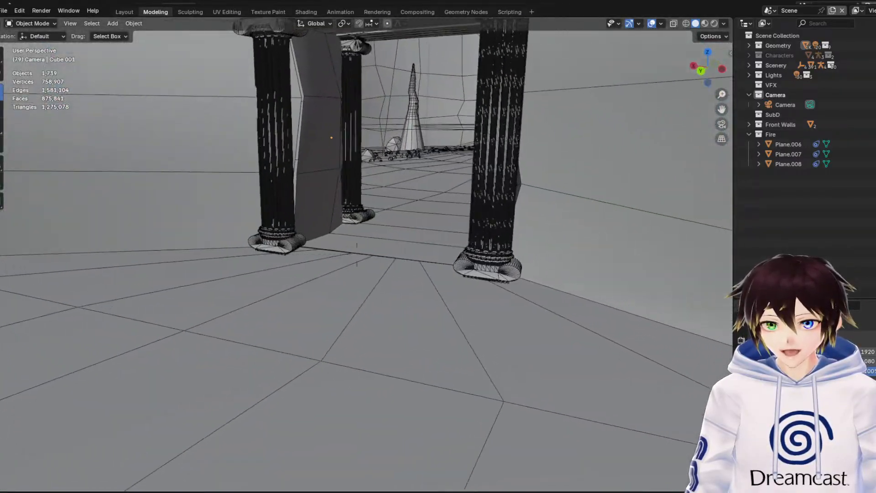
key(w)
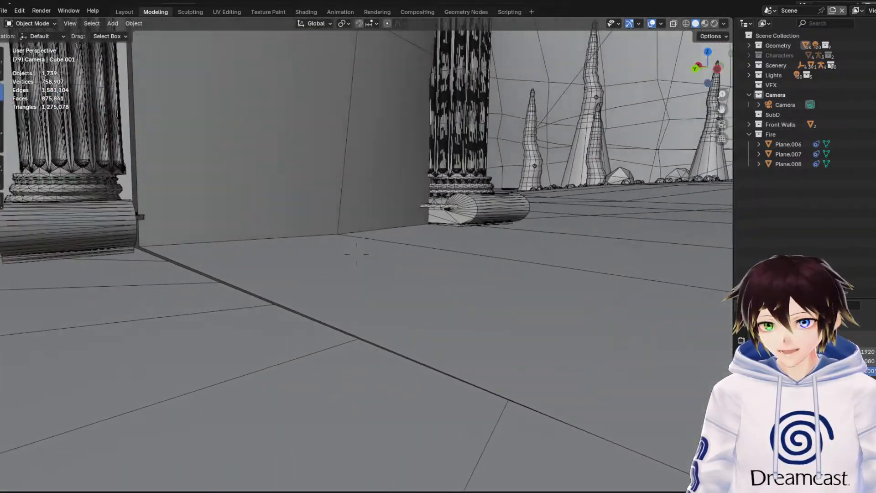
key(d)
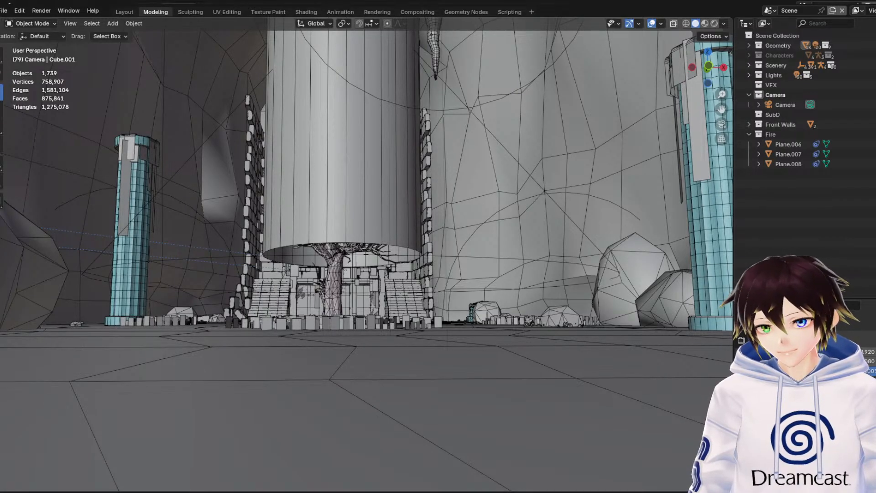
key(s)
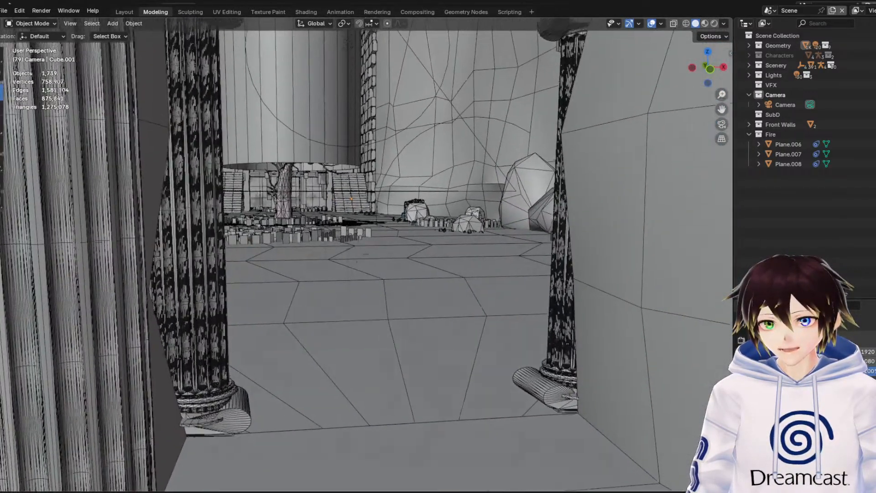
key(w)
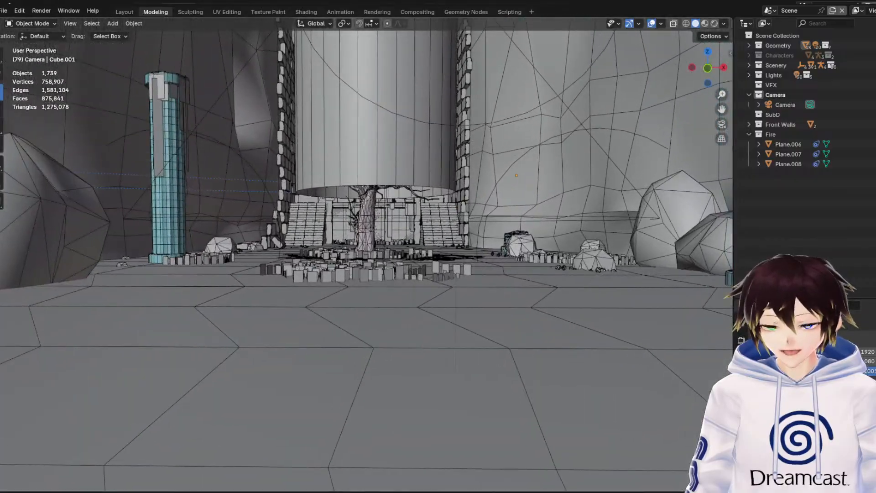
Inspect the brick stairway in the tree chamber from the front and side, including the fallen blocks and supporting pillars
key(w)
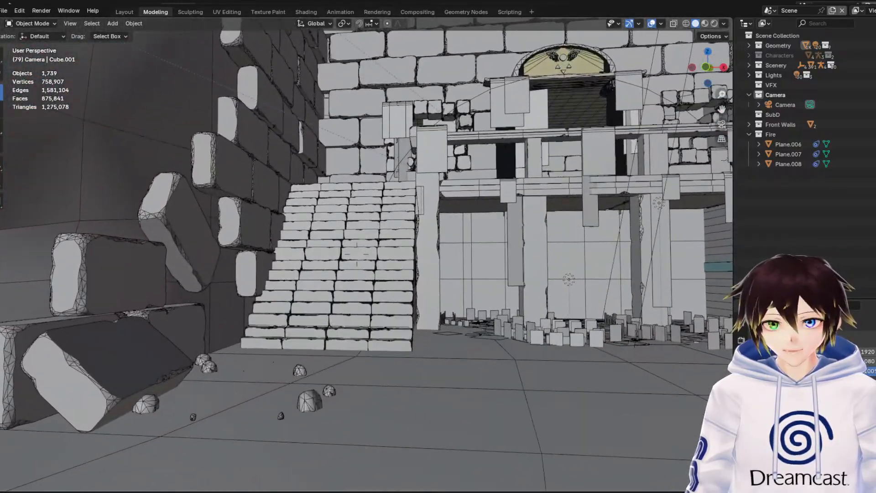
key(w)
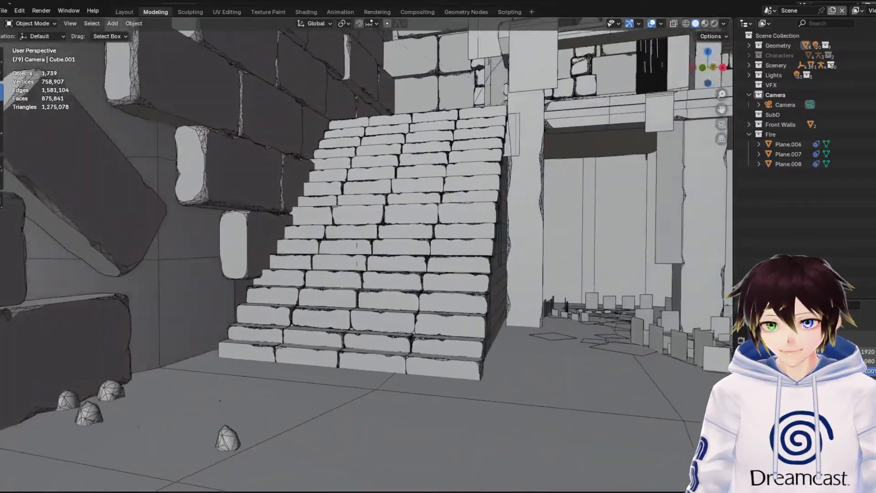
key(d)
key(s)
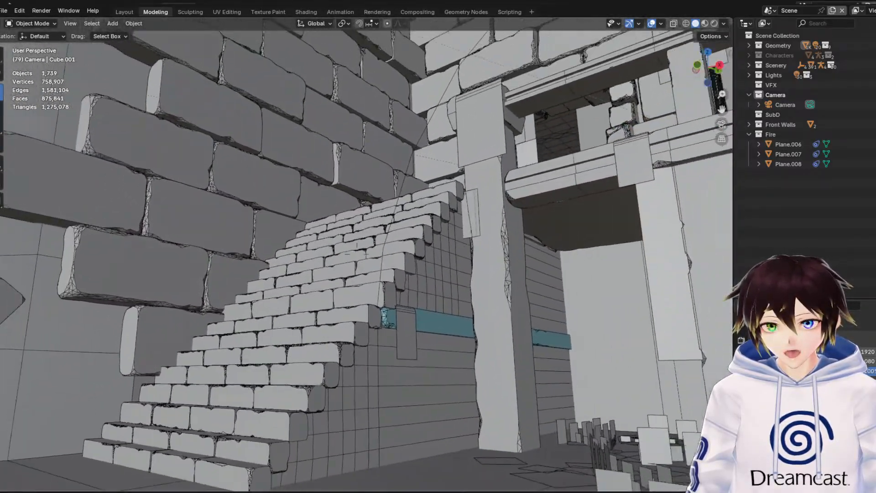
Enter the upper brick room and examine its arched door wall from a distance and up close at the door's seam
key(w)
key(w)
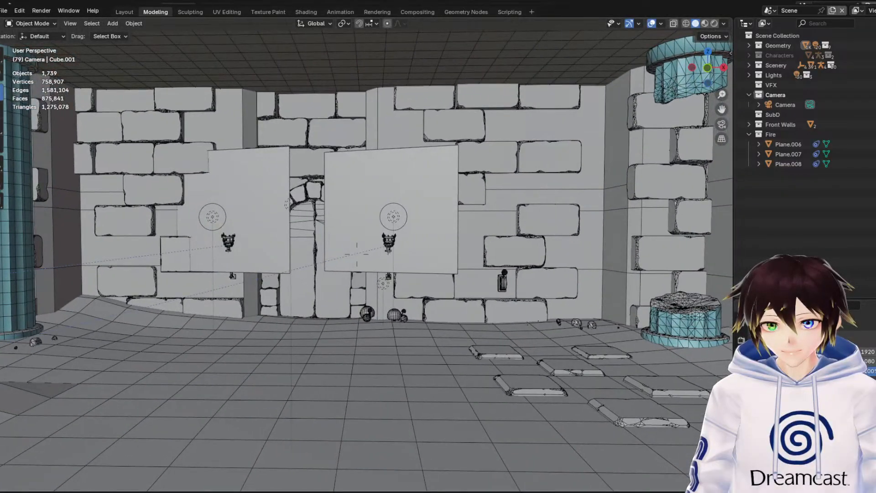
key(w)
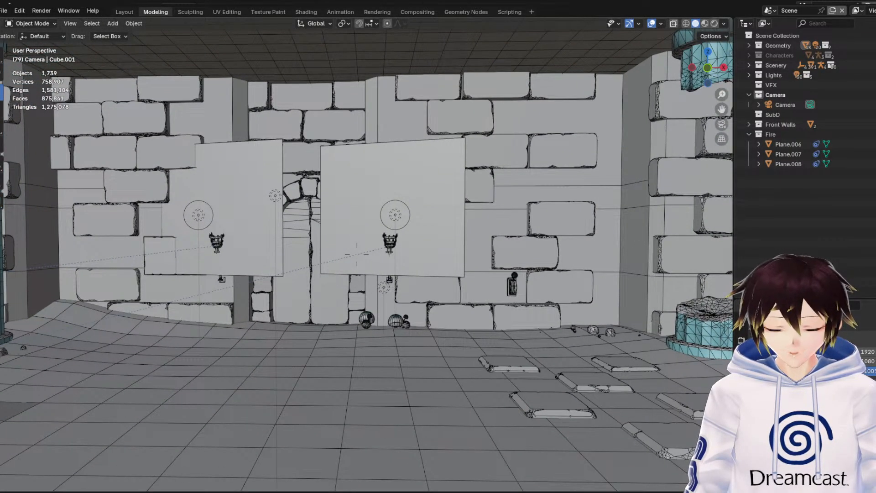
key(s)
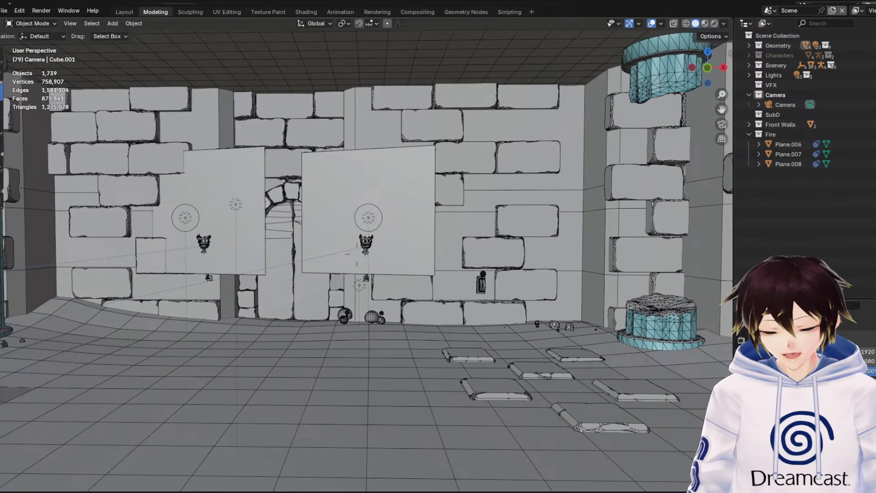
key(w)
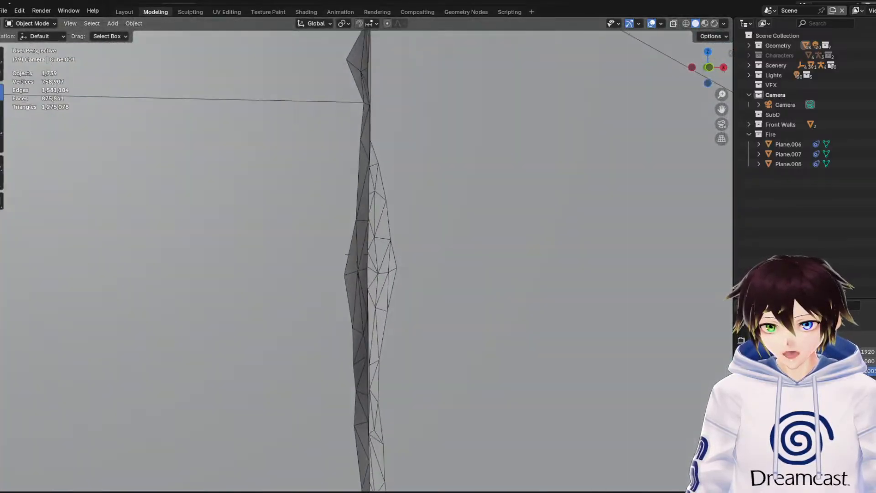
View the long pillared hall with its plank bridge, wall torch and stone blocks, and return to the brick room
key(s)
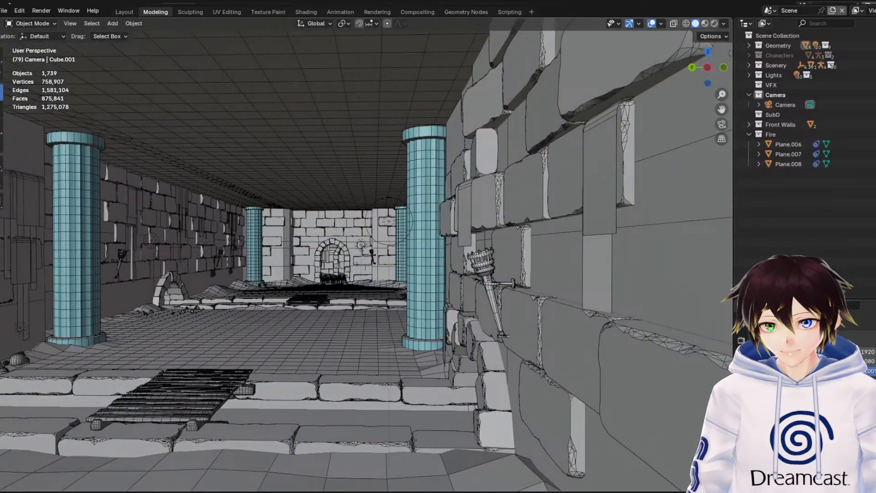
key(a)
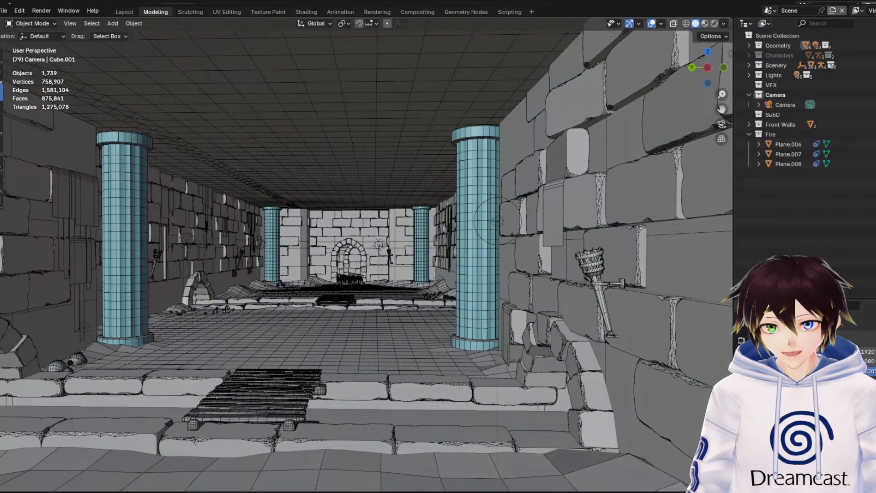
key(w)
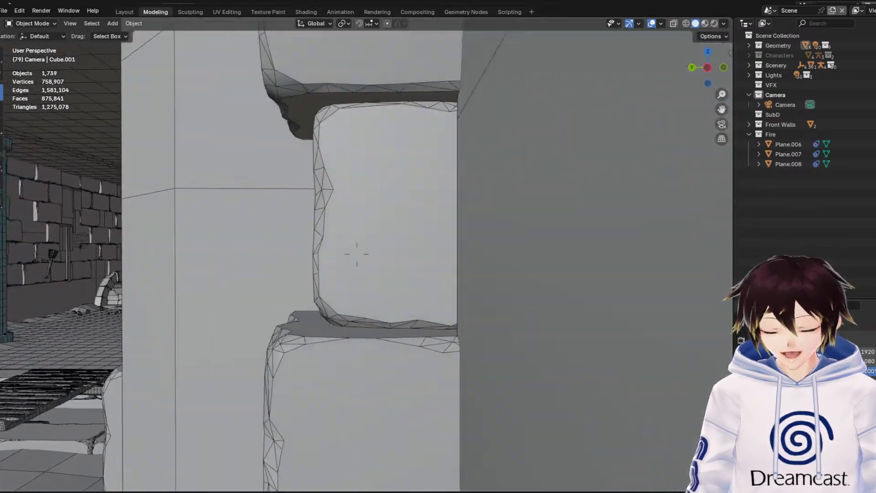
key(s)
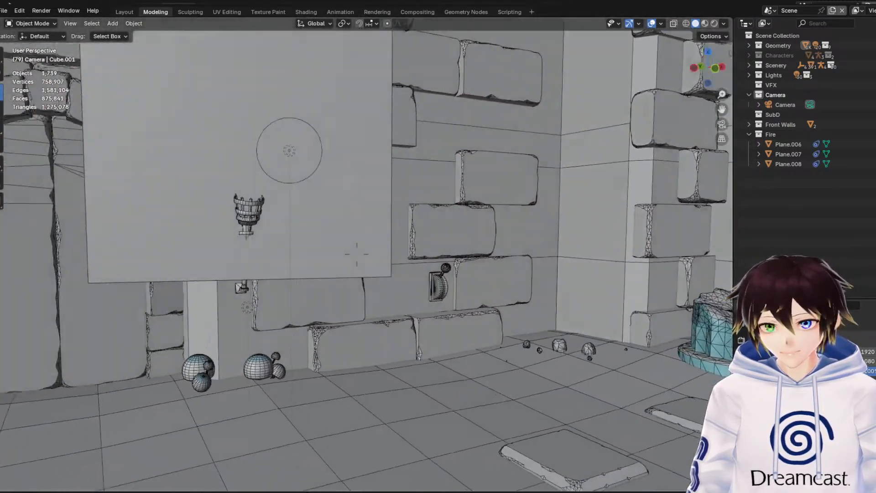
key(s)
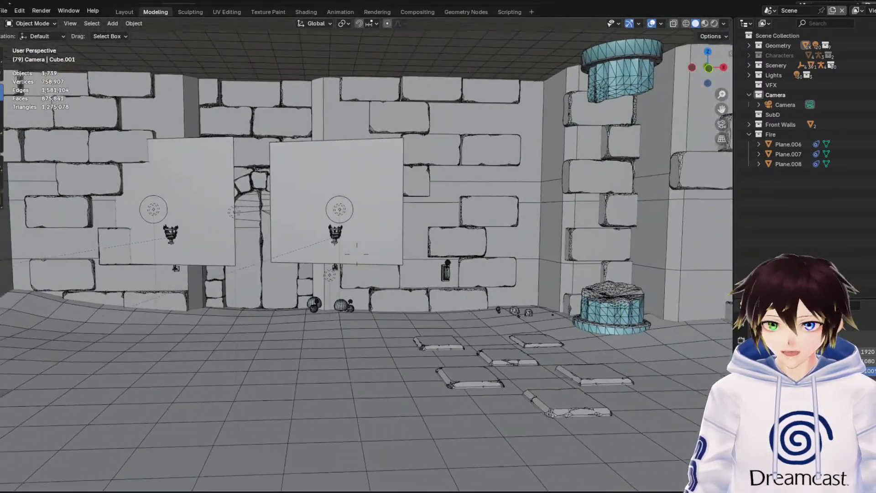
Exit the brick room through the winged-emblem entrance and view the tree chamber's tree, grass patches and pillars from above
key(w)
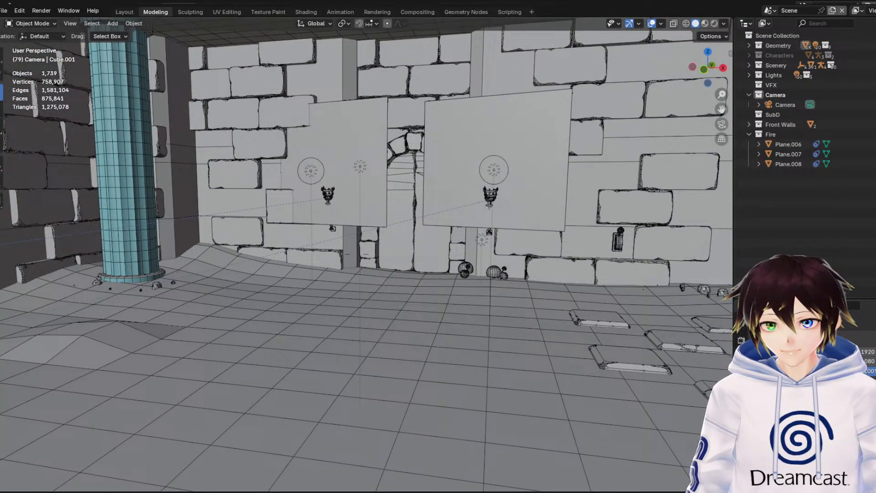
key(s)
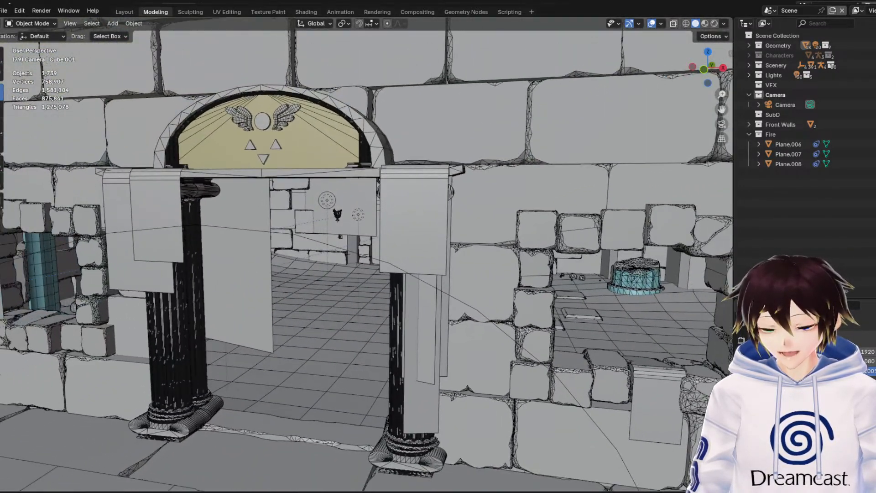
key(w)
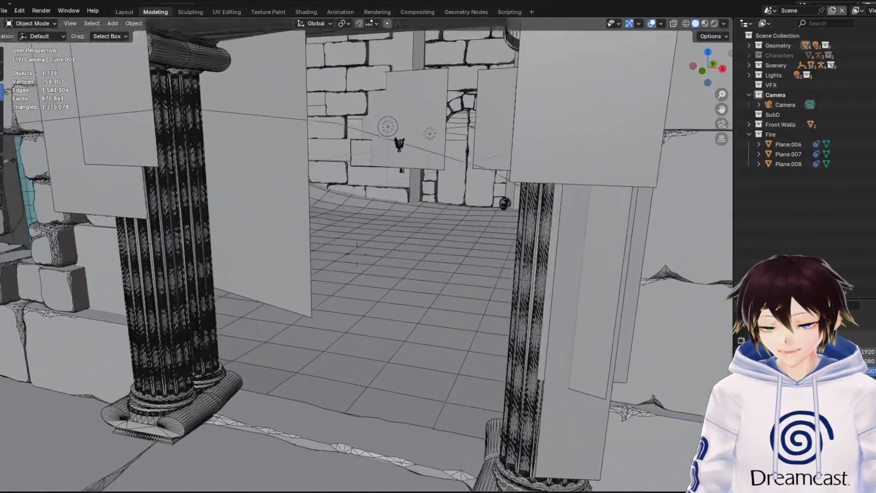
key(w)
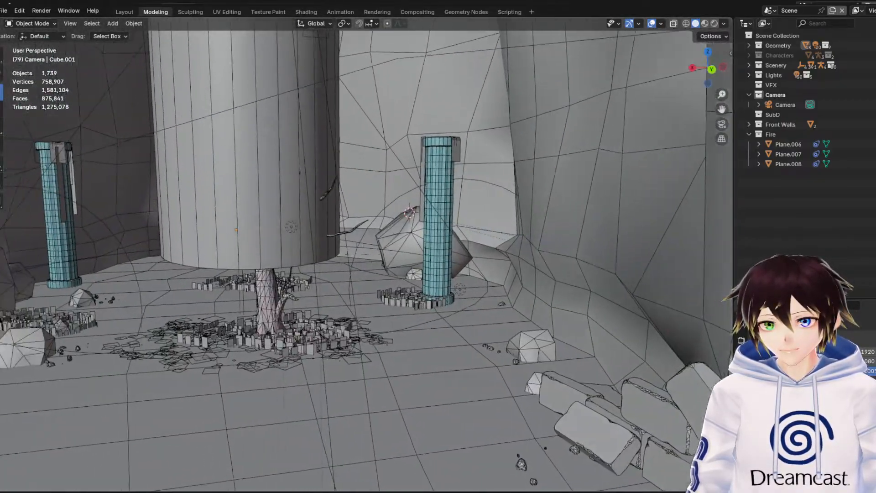
key(s)
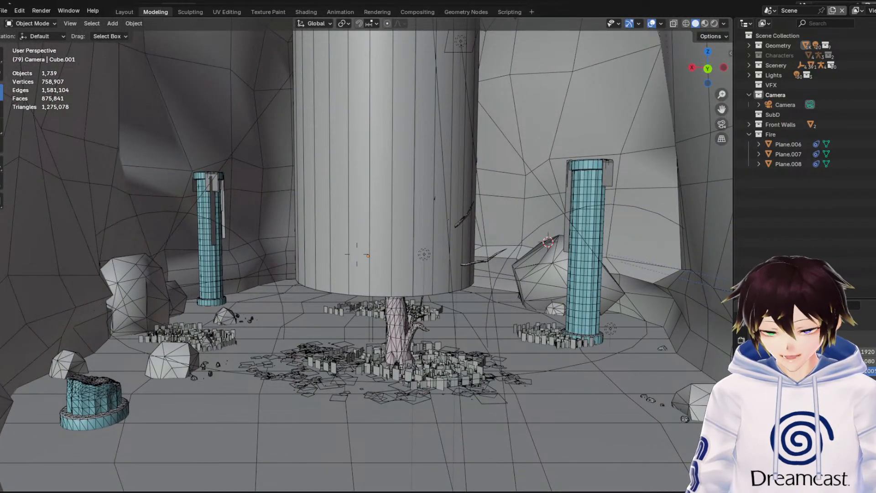
key(w)
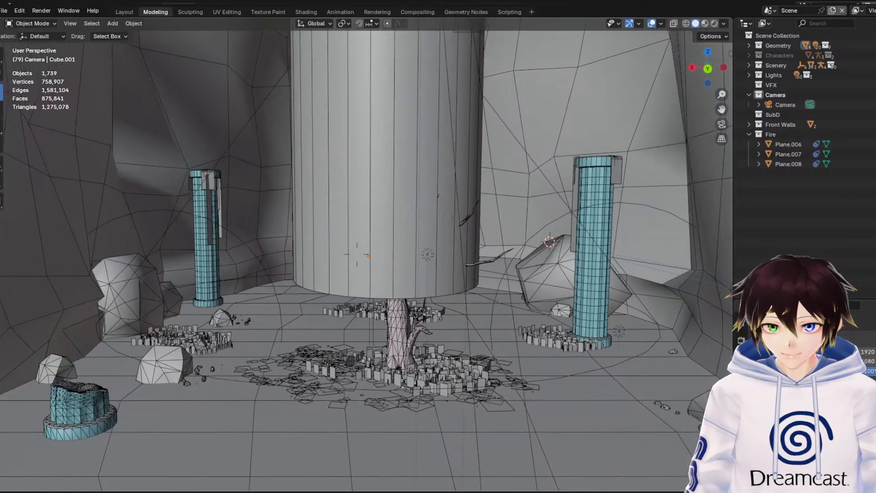
Re-enter the brick room through the columned entrance and inspect the flat planes, torches and mushrooms around the arched door
key(w)
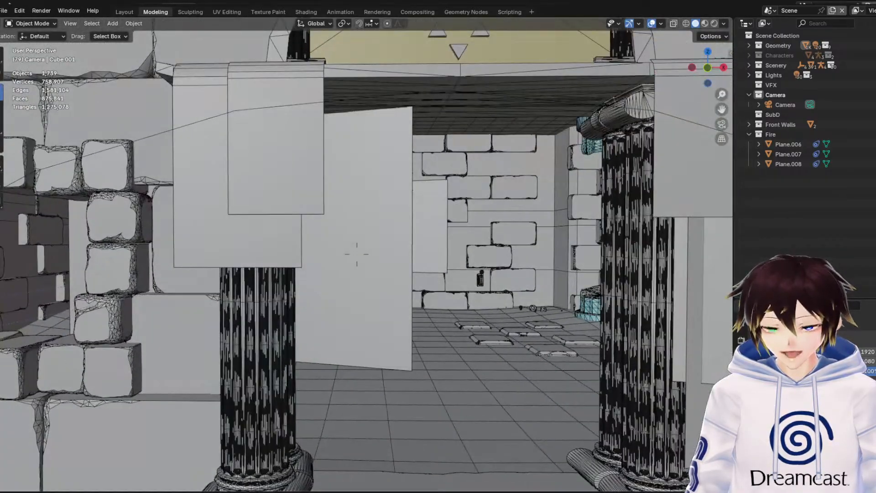
key(w)
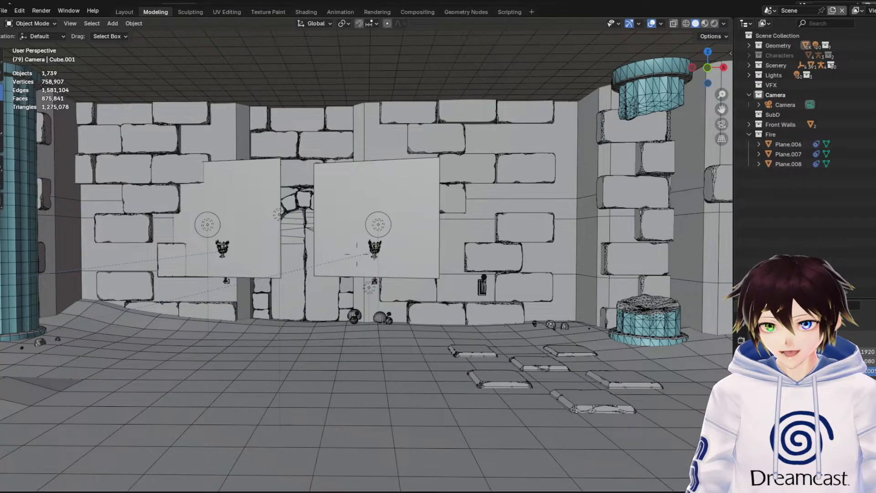
key(w)
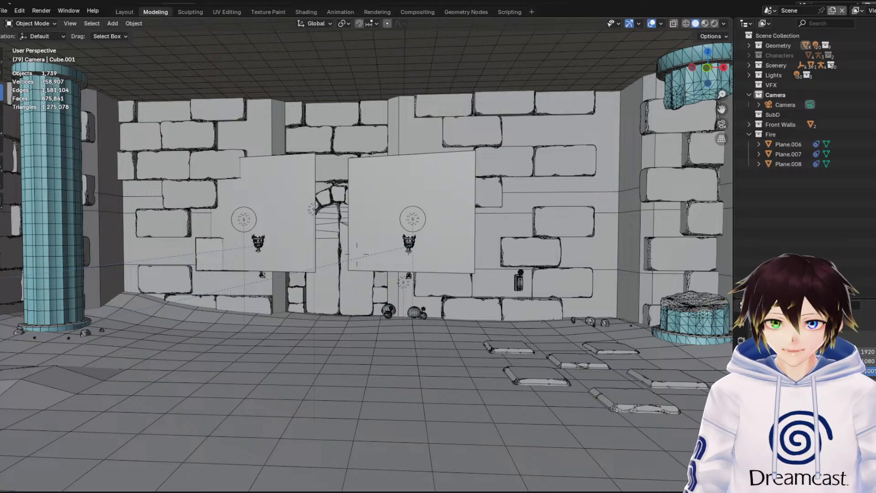
key(w)
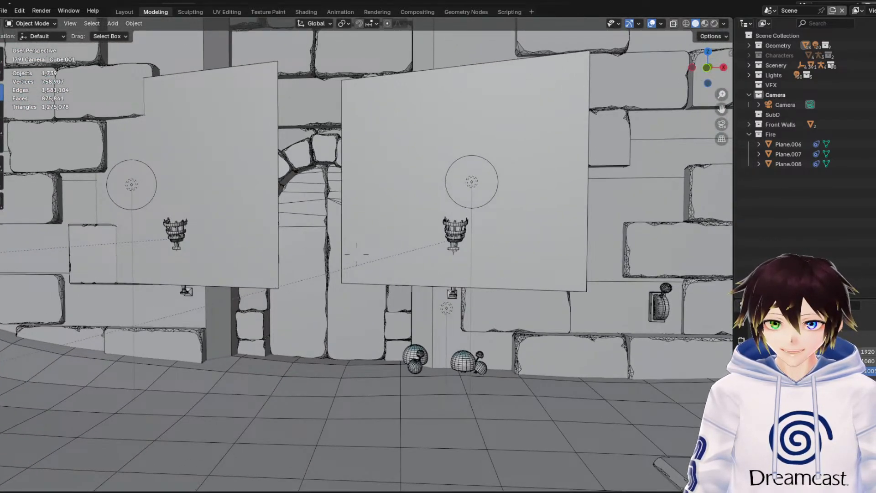
key(s)
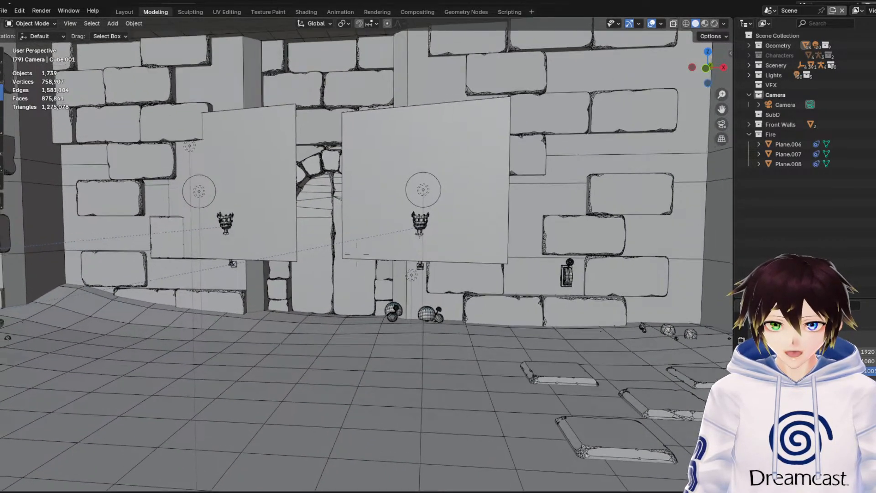
key(s)
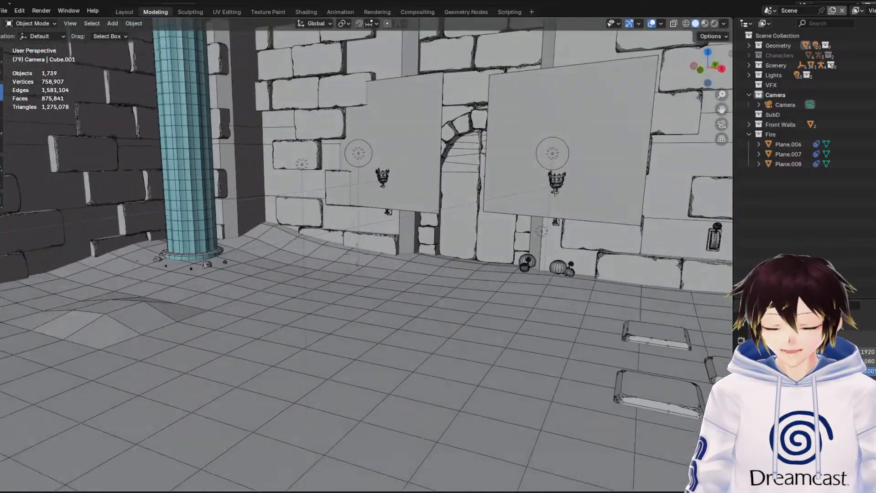
Examine the brick room's torches and flat planes from the front and side, along with its ceiling, round pillars and side wall
key(w)
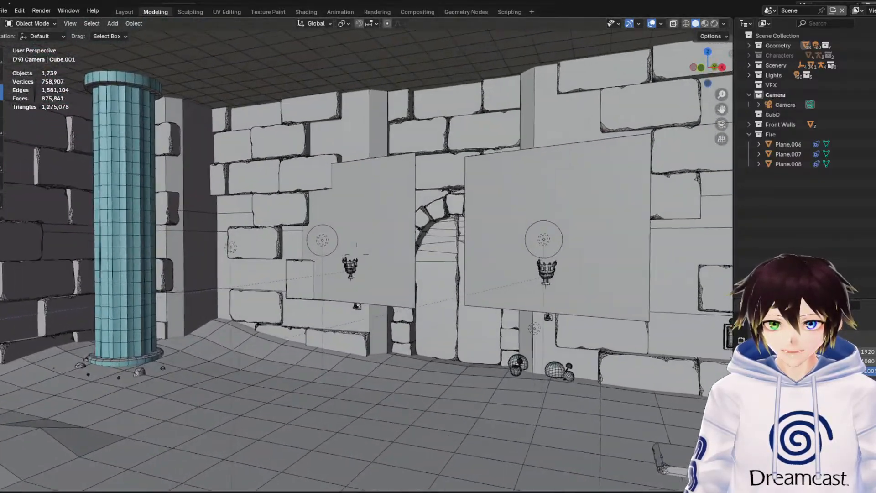
key(s)
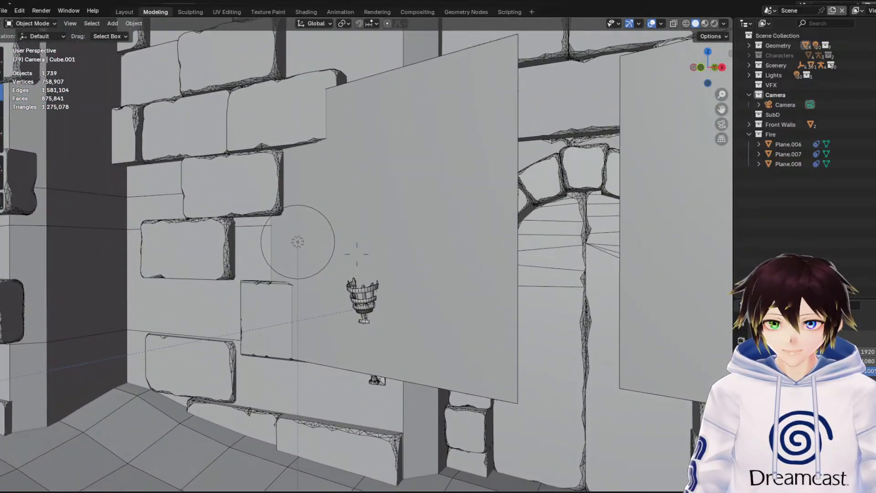
key(d)
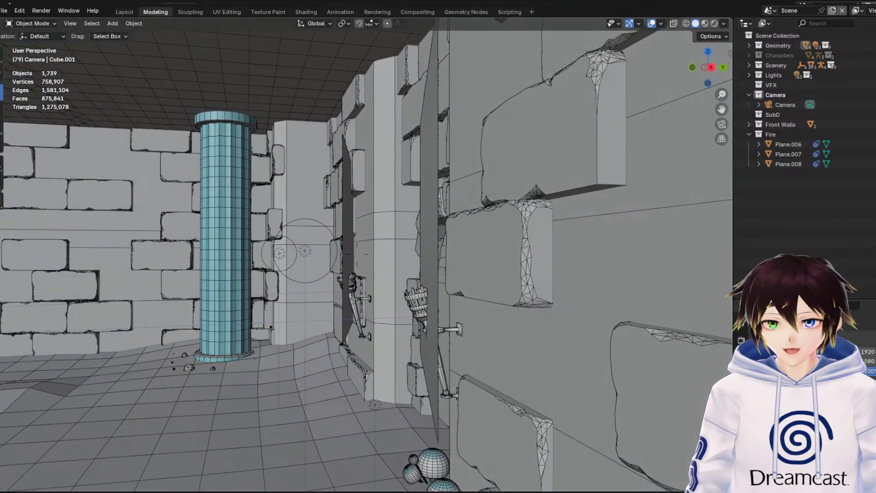
key(a)
key(a)
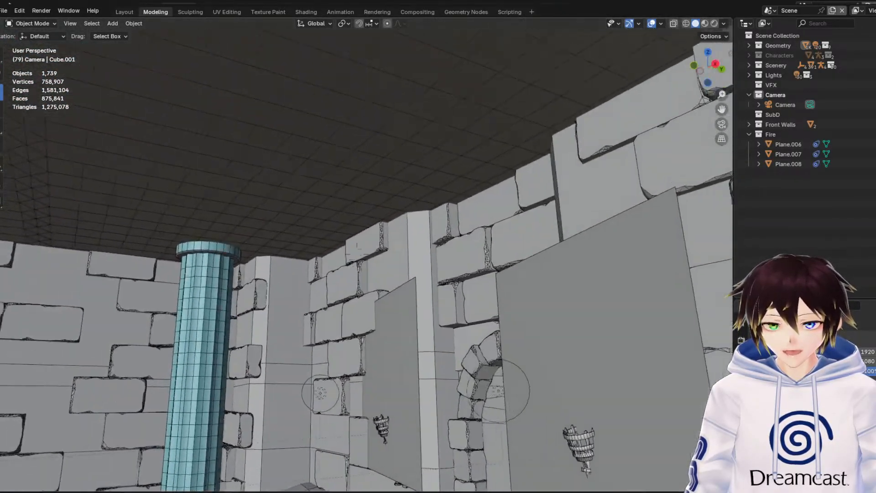
key(s)
key(s)
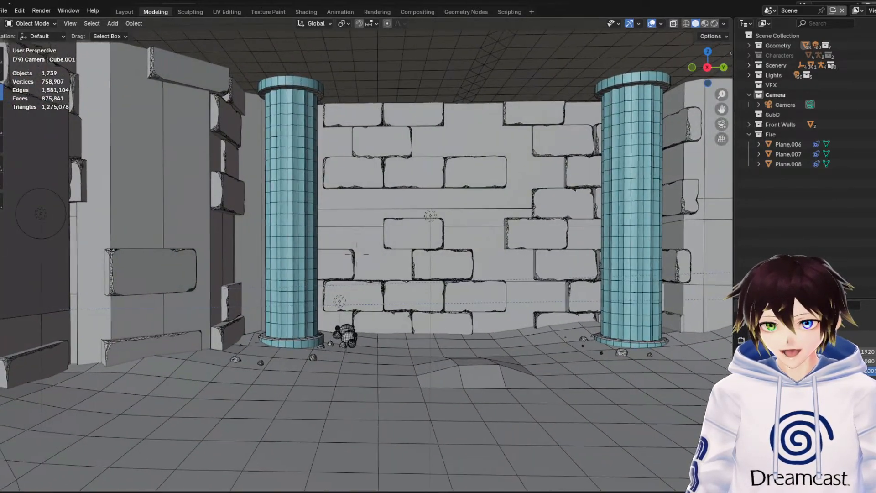
key(w)
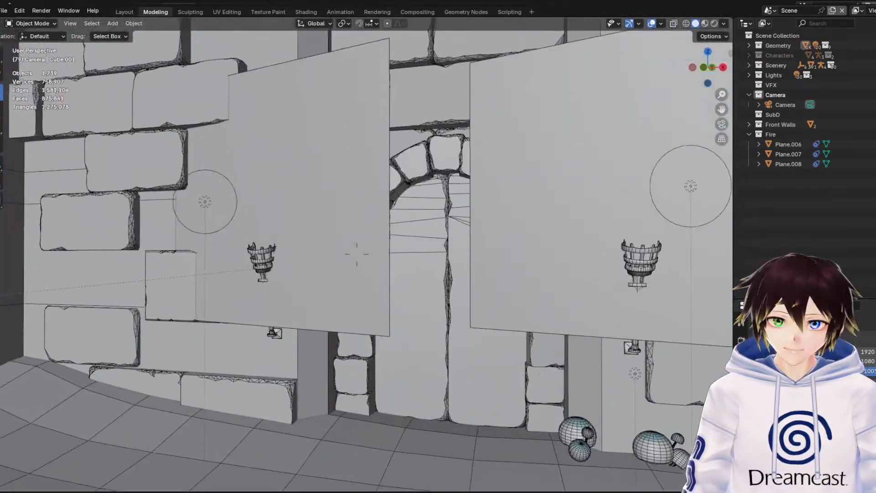
Tour the long pillared brick hall, viewing its plank bridges, wall torch, round pillars and the horned statue under the arch
key(w)
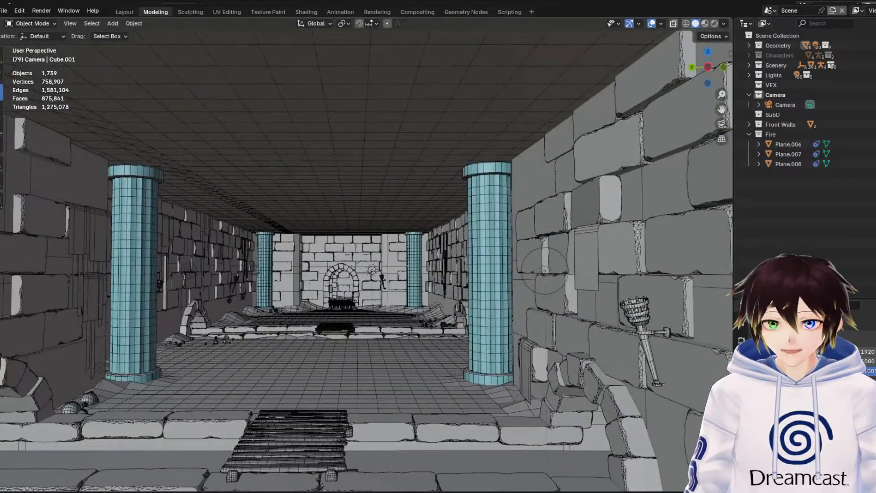
key(s)
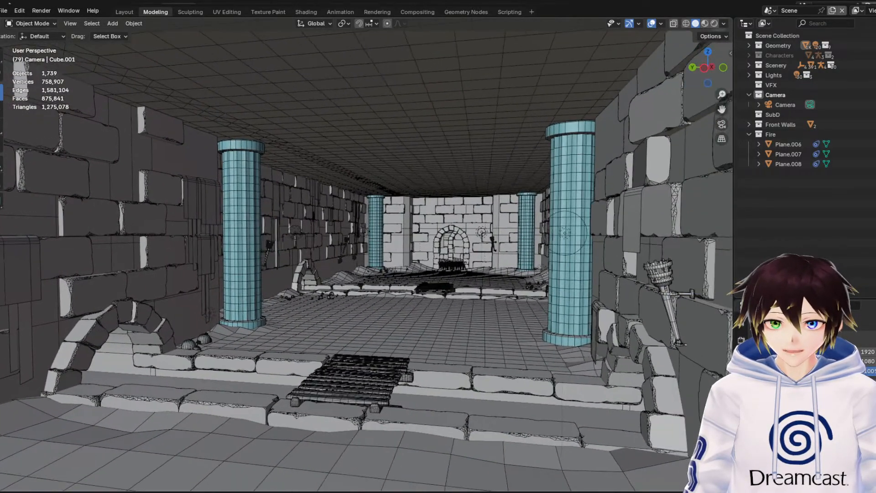
key(d)
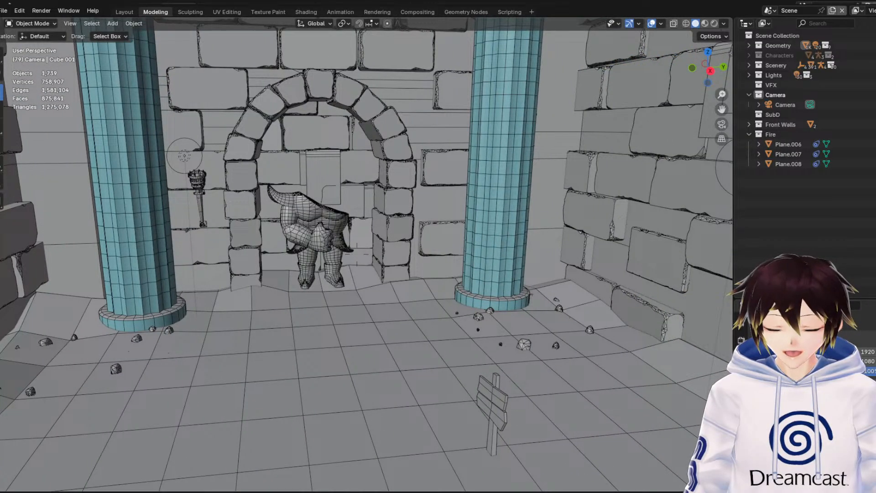
key(a)
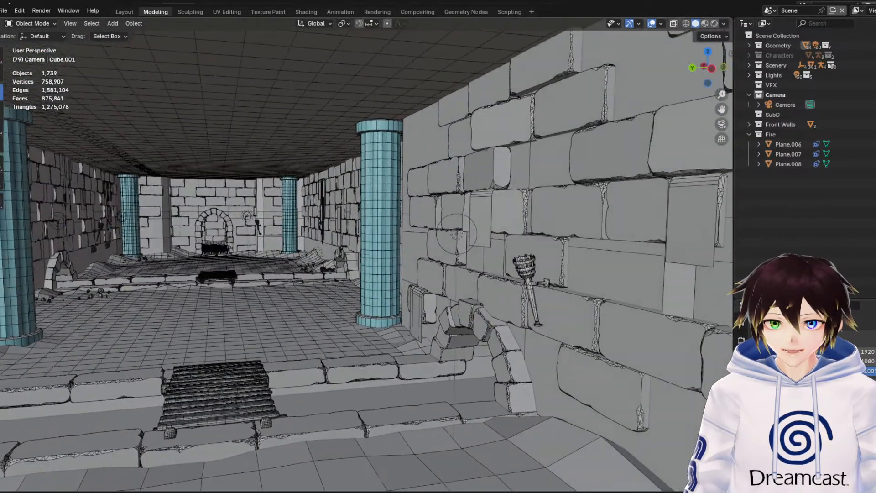
Go through the brick room's columned entrance into the tree chamber and inspect its tree, pillars, balcony railing and brick-wall stairway
key(w)
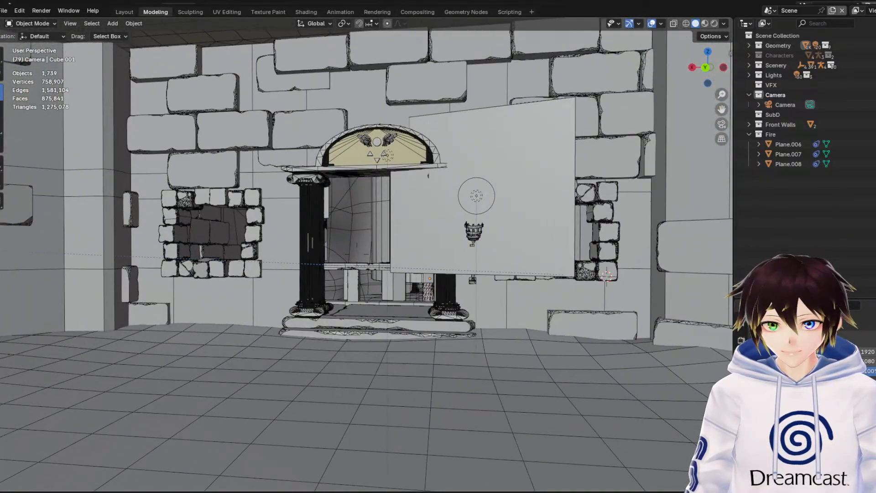
key(w)
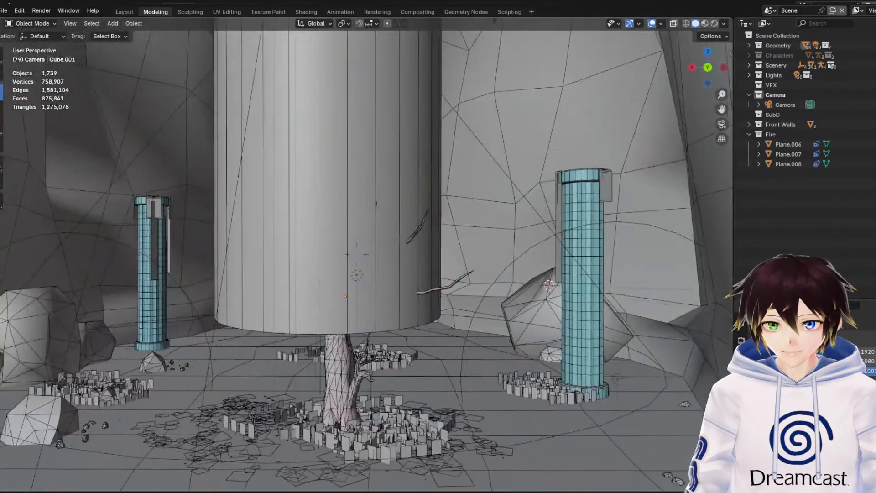
key(w)
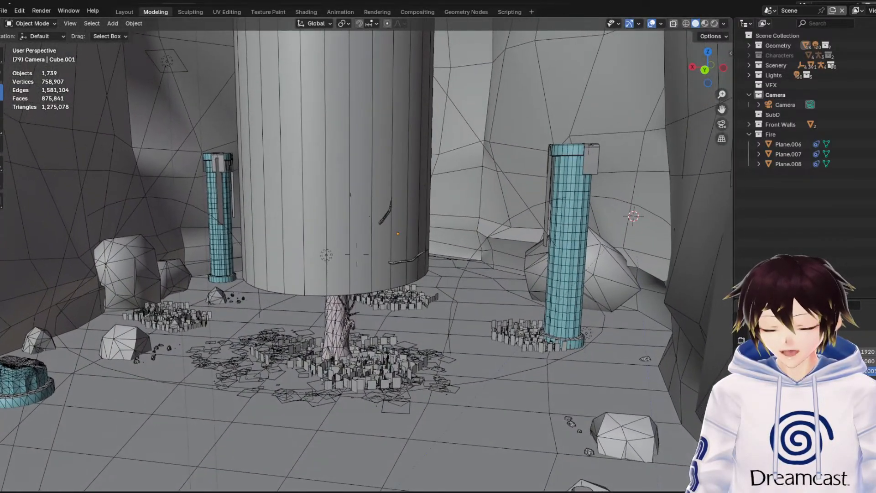
key(s)
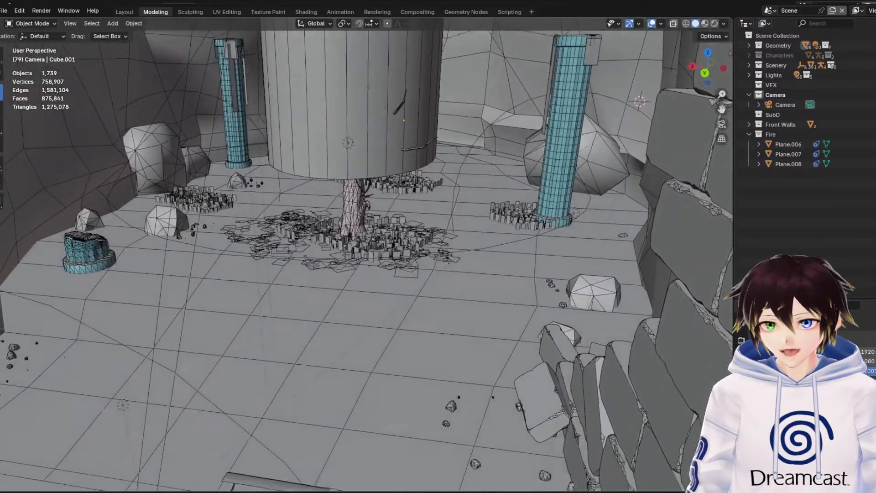
key(w)
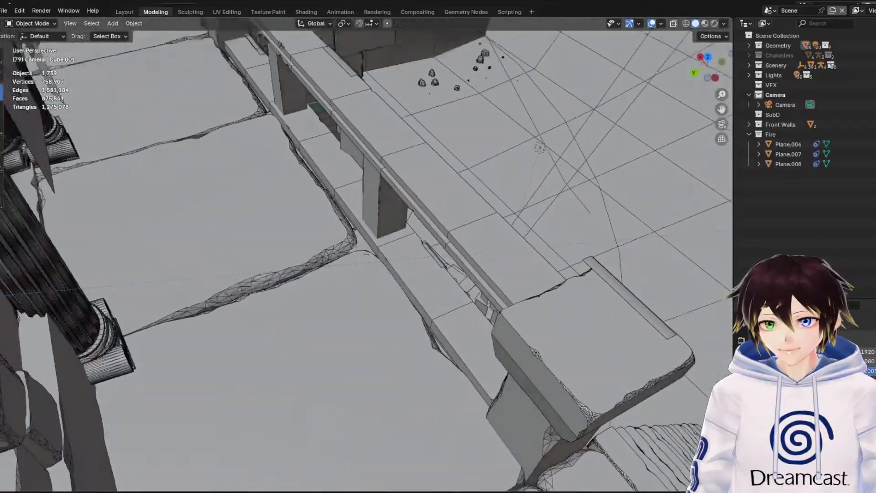
key(w)
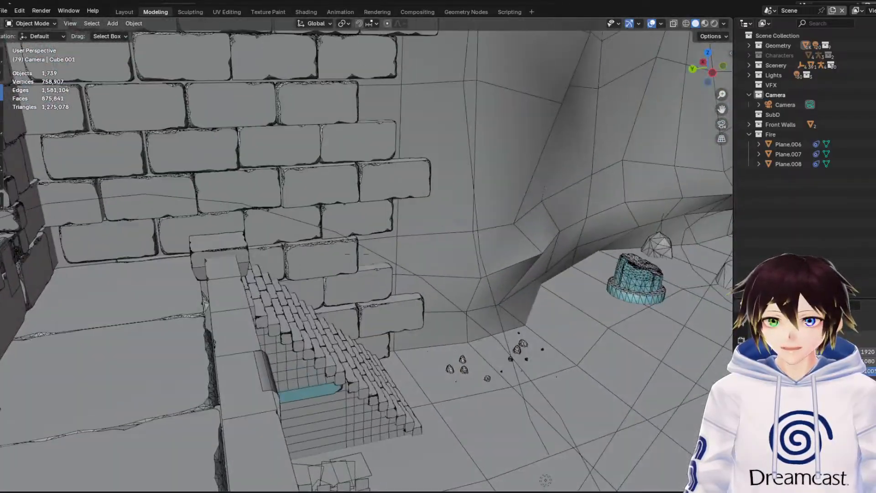
View the winged-emblem gateway and the cavern with tall stone spikes, and end the walkthrough beside the tree chamber's grass and boulders
key(w)
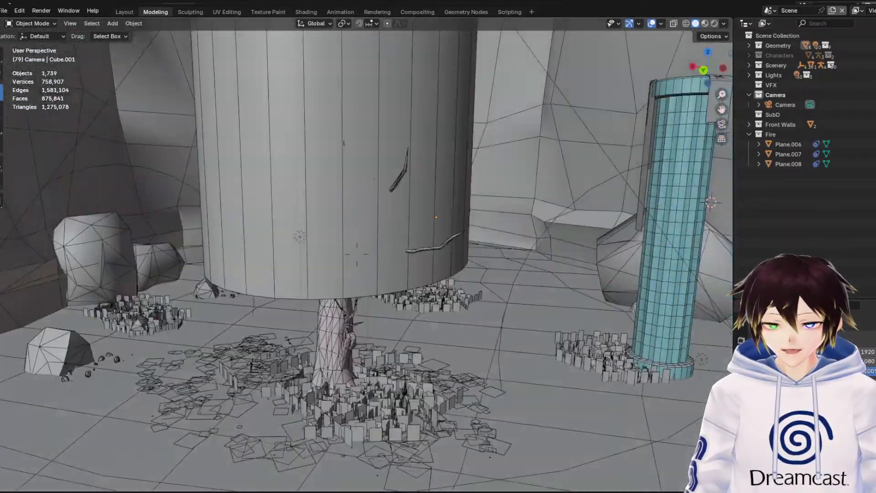
key(w)
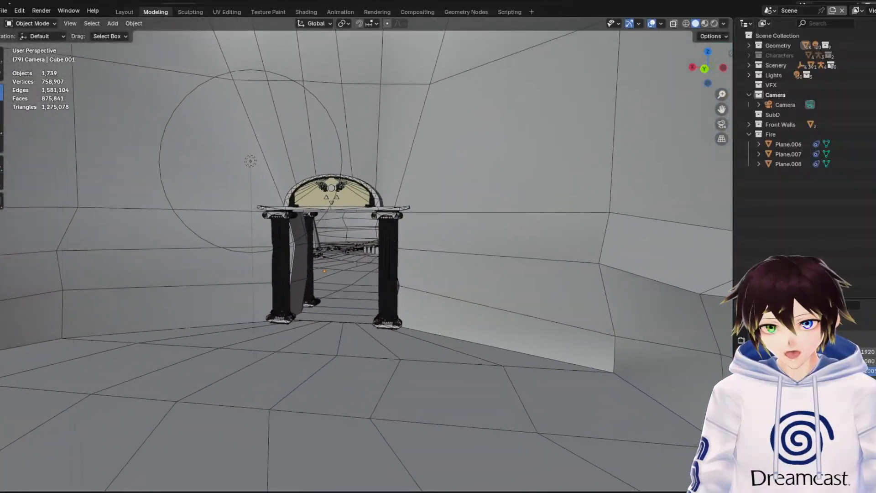
key(w)
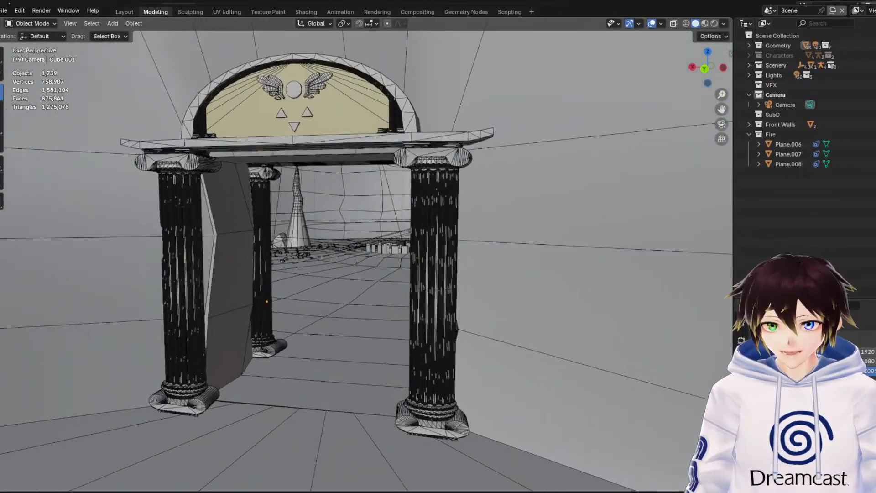
key(w)
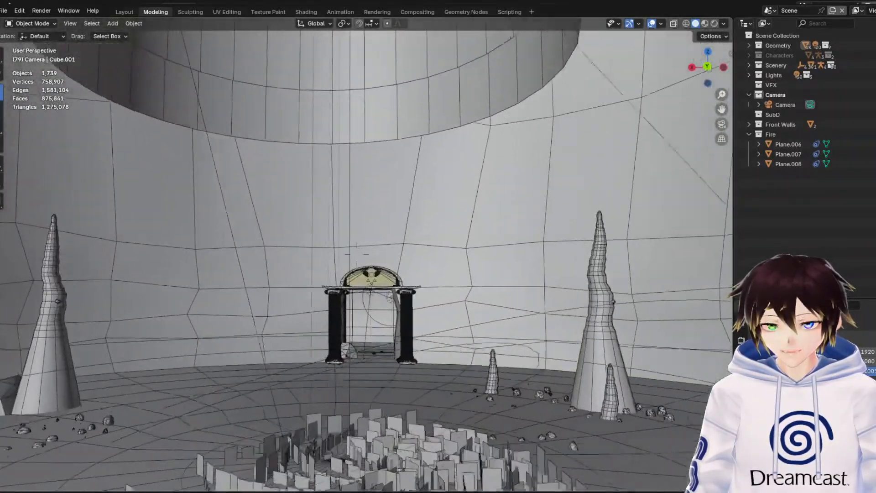
key(w)
key(Escape)
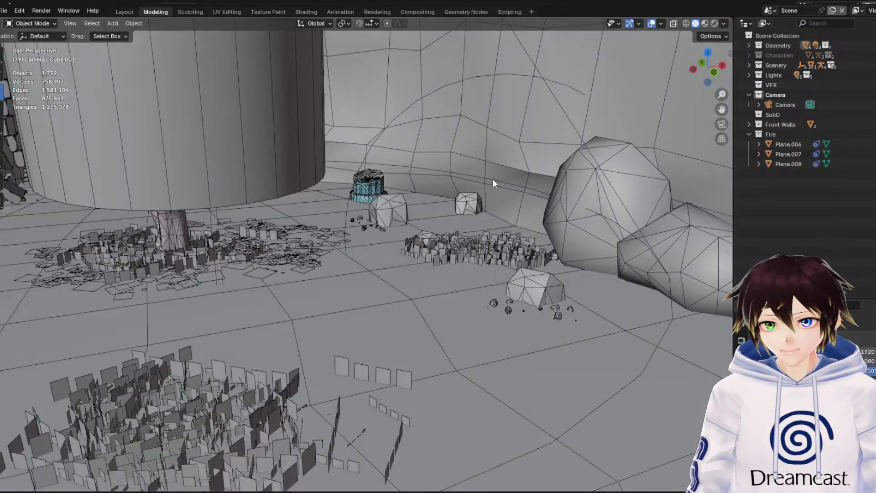
Select the round pillar near the boulders and open its Ruins Stone (Pillar) nodes in the Shading workspace with solid viewport shading
scroll(366, 226, down, 1)
scroll(365, 226, up, 2)
scroll(617, 215, down, 1)
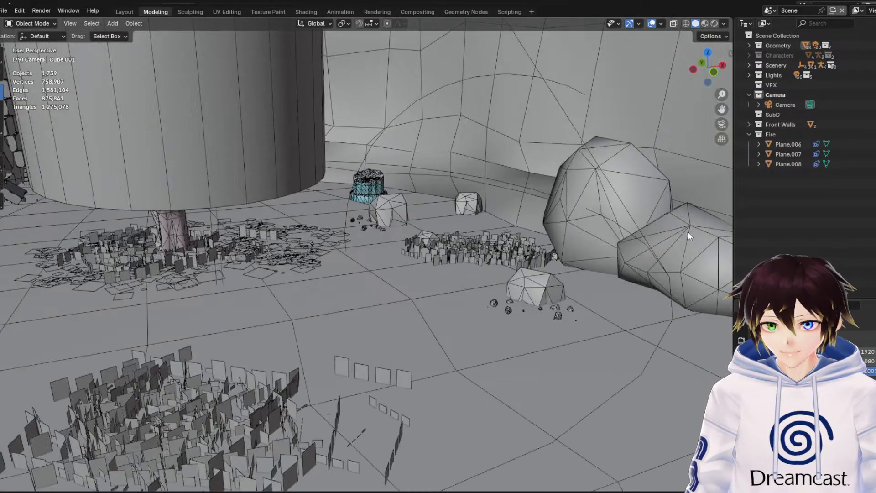
middle_drag(687, 231, 612, 219)
click(546, 250)
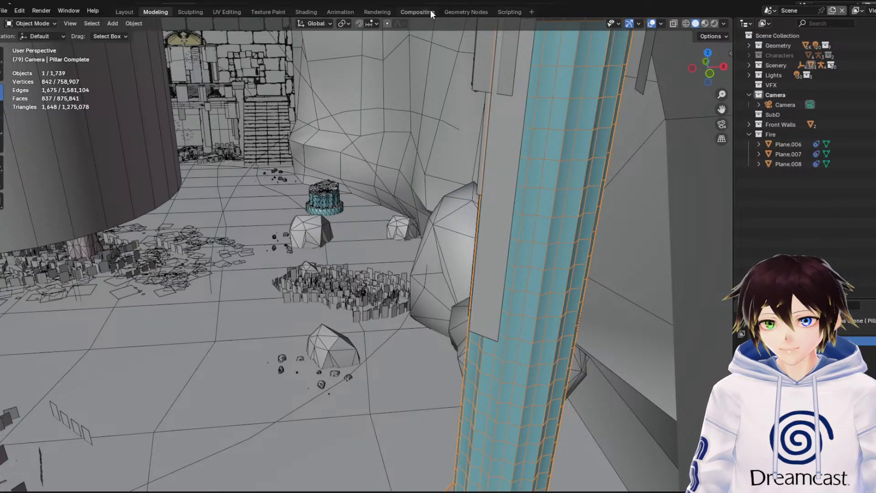
click(306, 12)
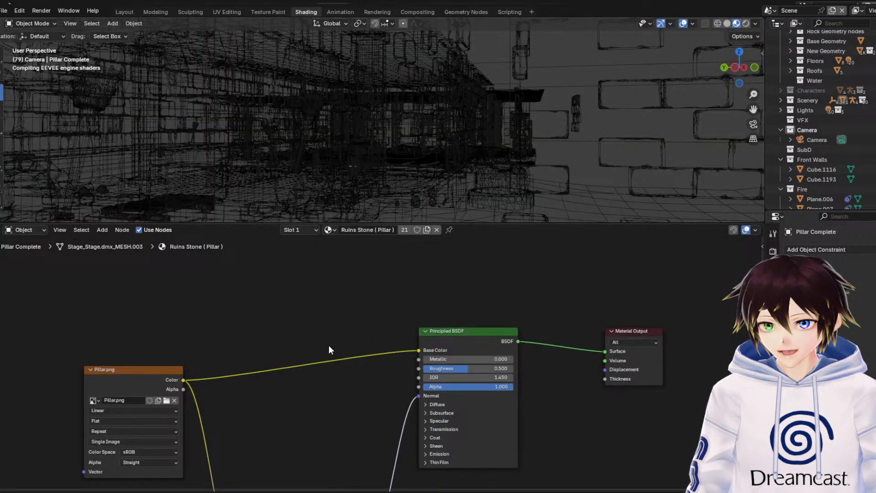
middle_drag(339, 399, 401, 329)
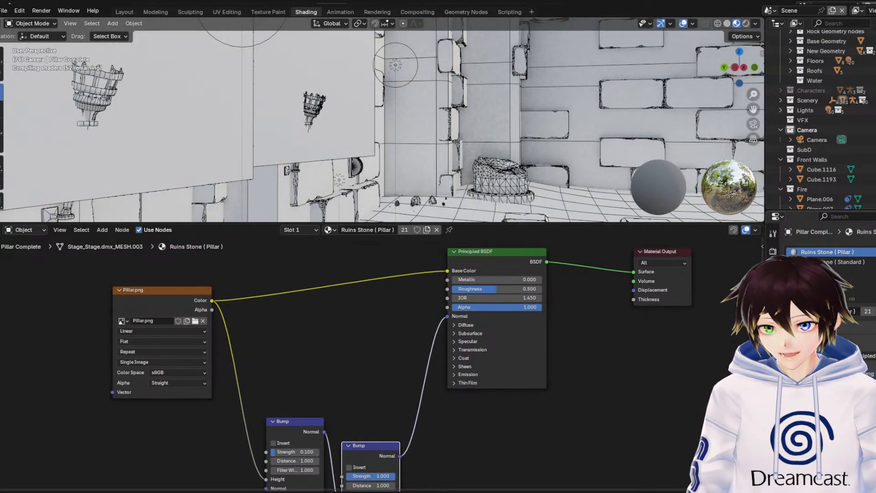
click(727, 24)
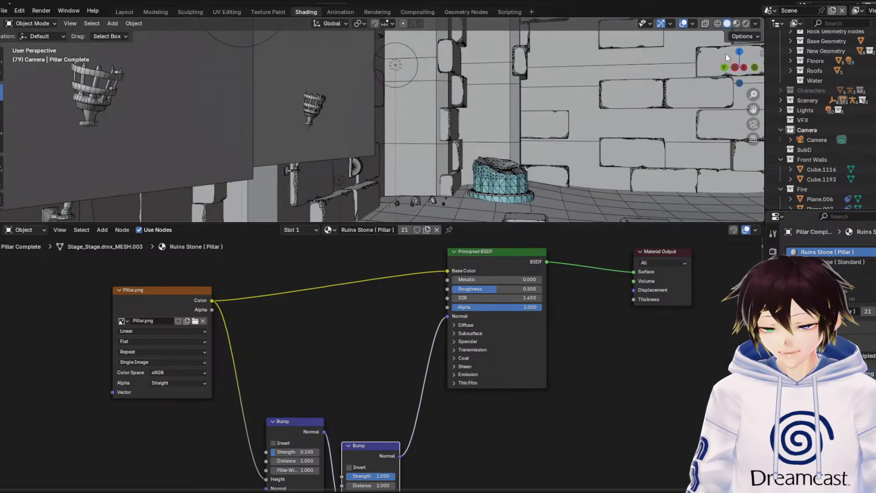
Switch to the pillar's Ruins Stone (Standard) material and examine its image textures, normal map, bump and add nodes
click(846, 262)
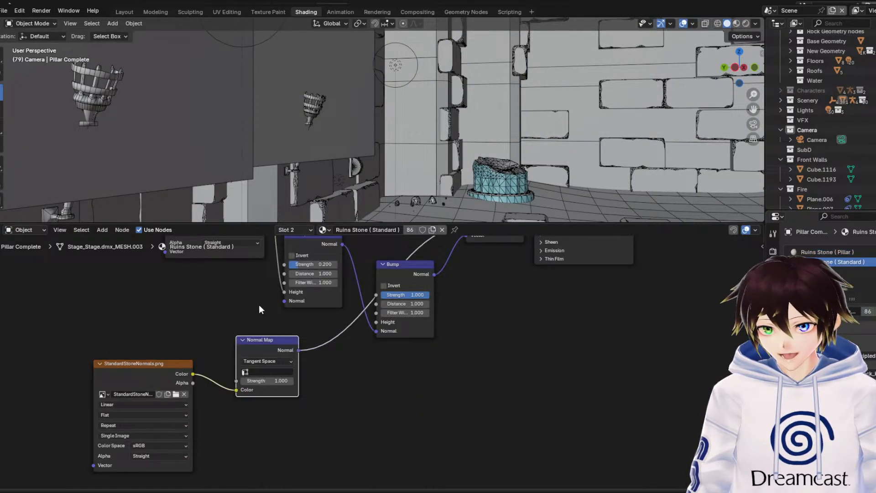
middle_drag(258, 306, 217, 366)
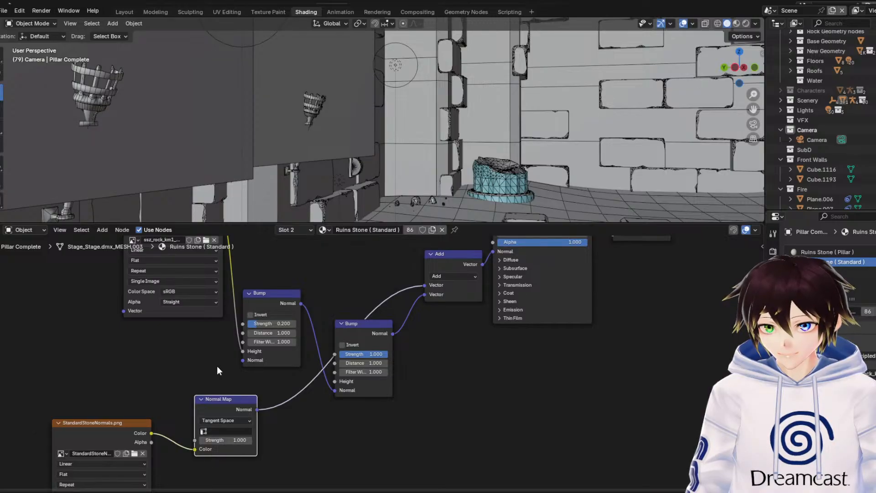
middle_drag(394, 298, 344, 356)
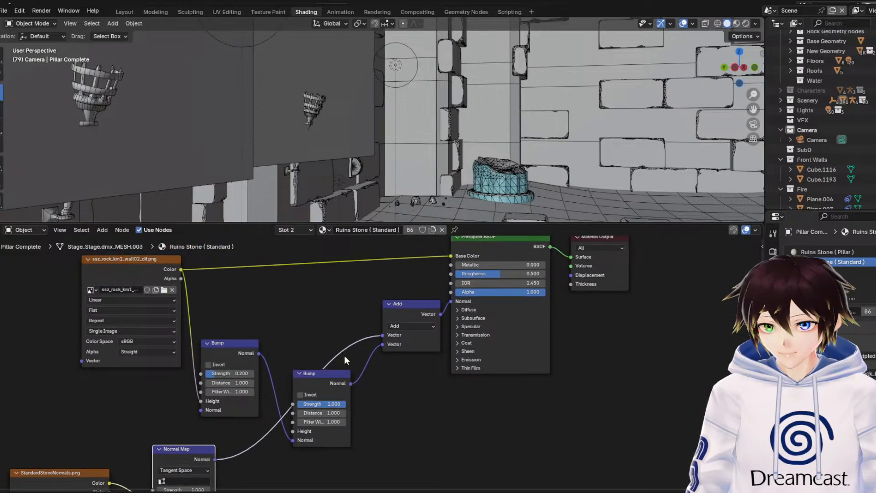
Select the broken pillar stump and move its RuinsPillarIndoorshading.png texture node farther away from the Principled BSDF
click(510, 168)
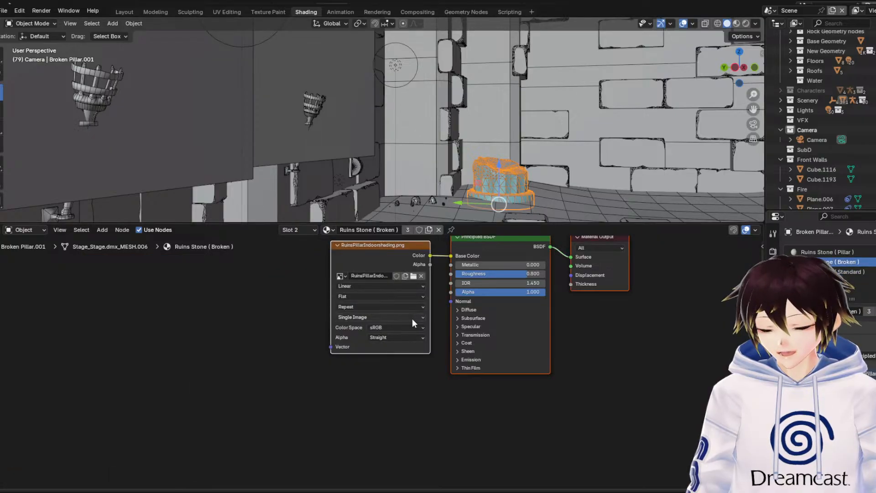
middle_drag(412, 319, 396, 344)
drag(394, 270, 84, 290)
click(336, 284)
Examine the broken pillar stump from above and up close, focusing on the mesh of its jagged top
middle_drag(684, 137, 706, 136)
drag(753, 109, 622, 189)
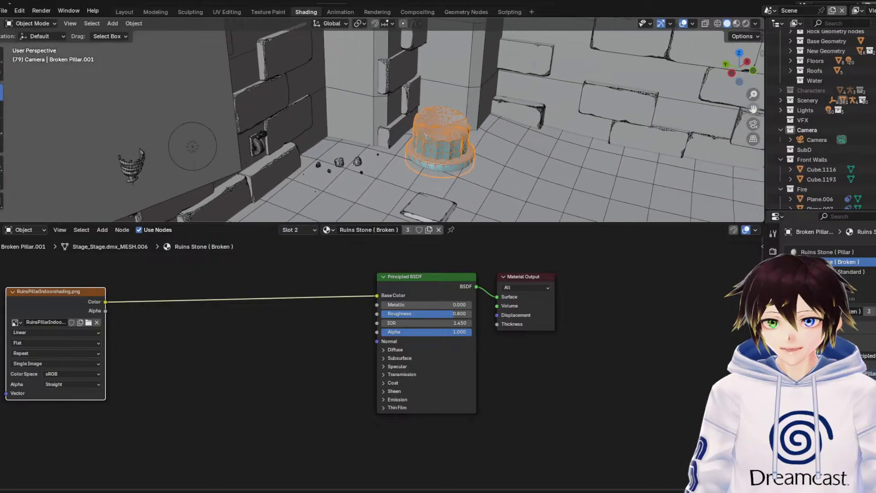
shift+middle_drag(720, 137, 552, 134)
scroll(678, 145, up, 3)
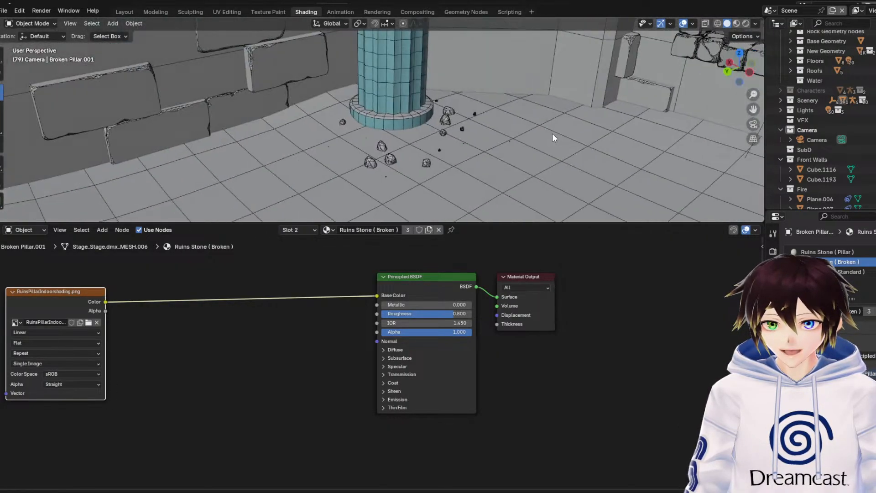
drag(753, 109, 875, 37)
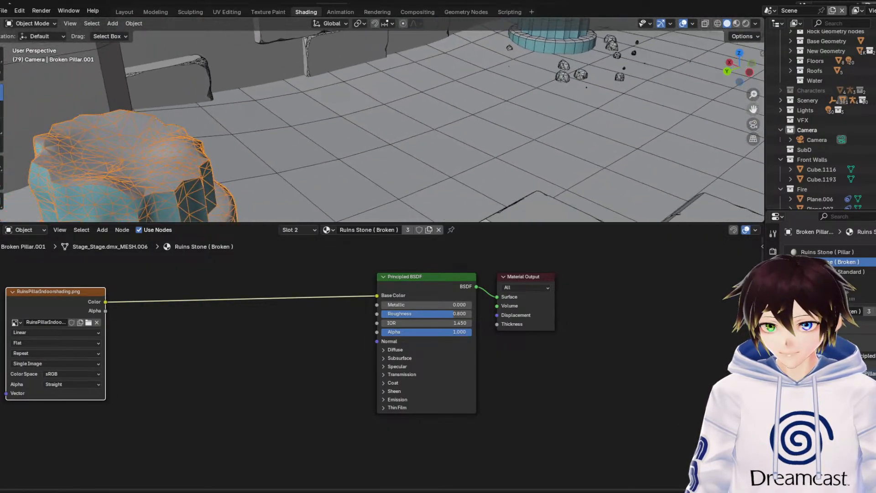
shift+middle_drag(487, 177, 662, 111)
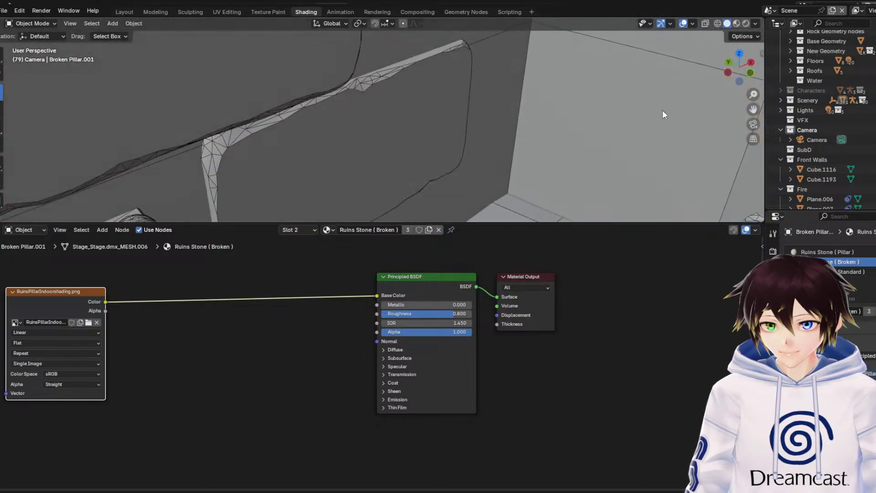
drag(753, 109, 600, 4)
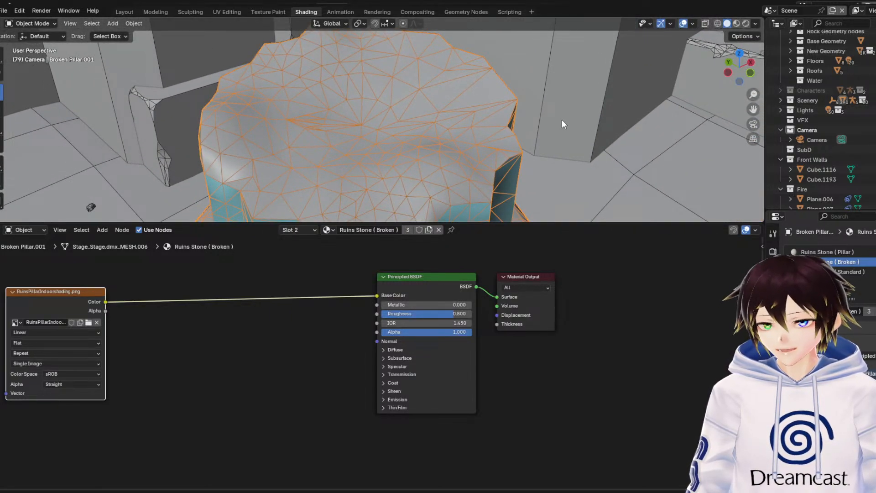
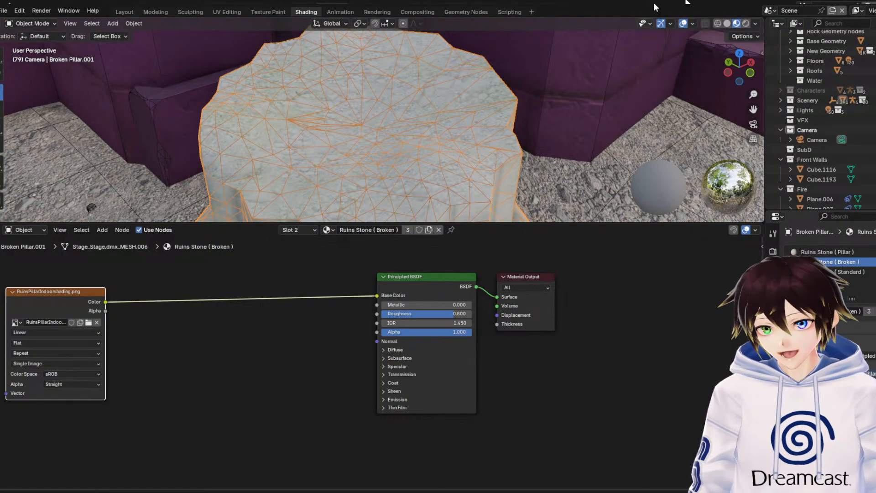
Show the broken pillar in rendered shading without overlays and add a Bump node fed by the RuinsPillarIndoorshading.png color into Height
click(683, 23)
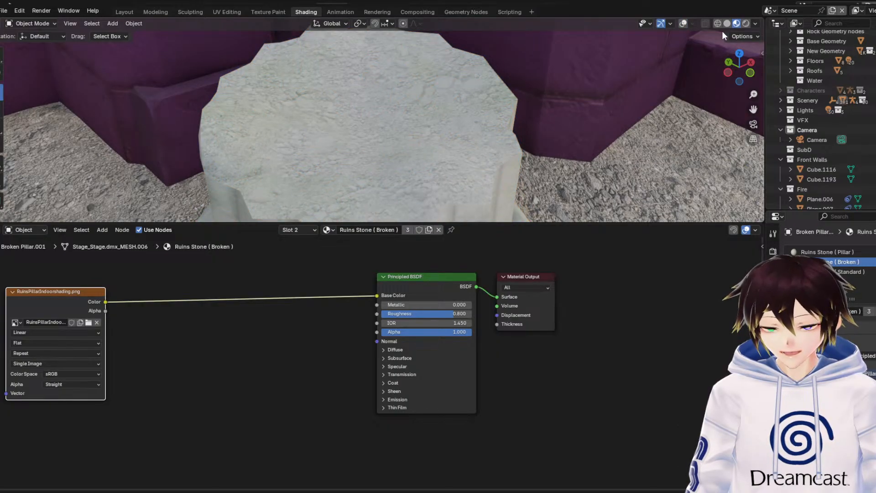
click(745, 24)
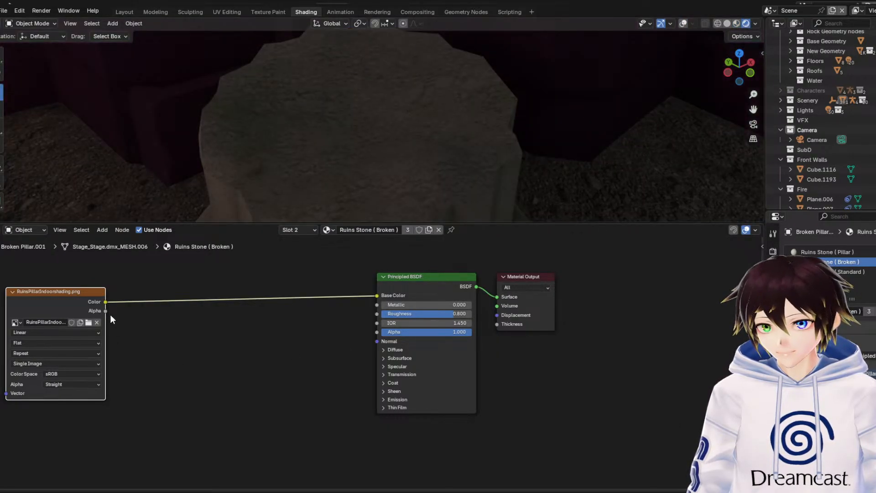
drag(105, 311, 172, 409)
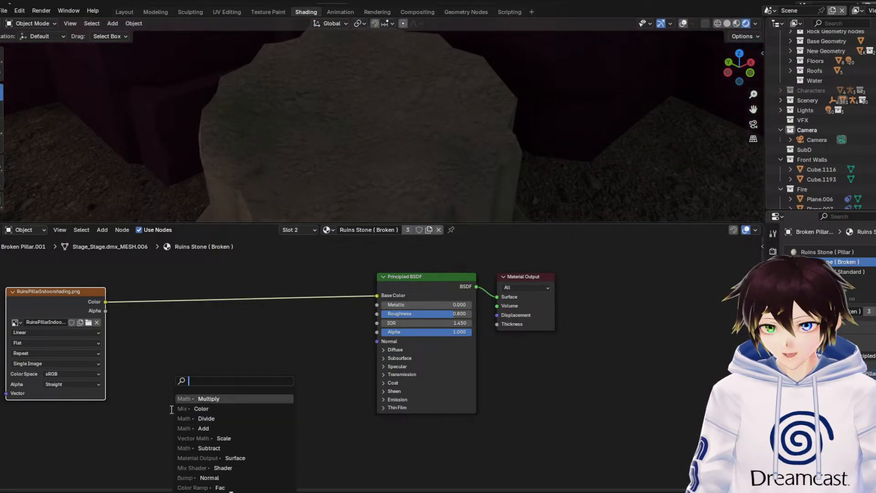
text(bump)
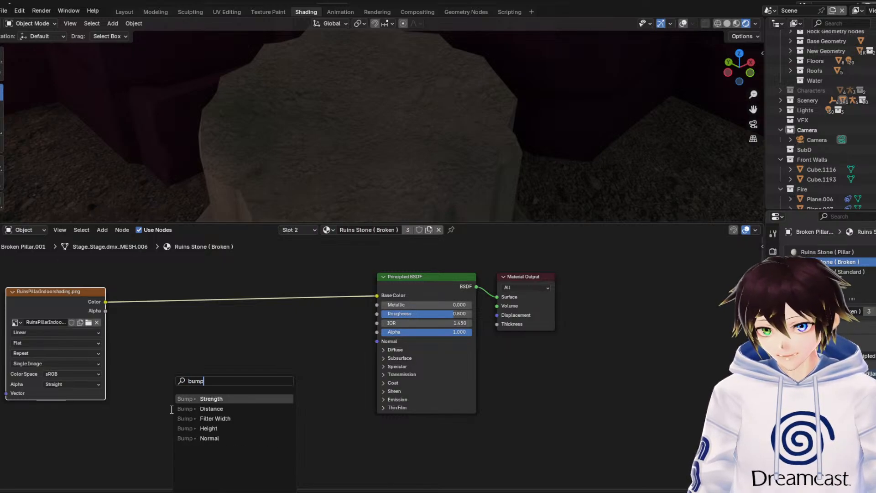
click(225, 428)
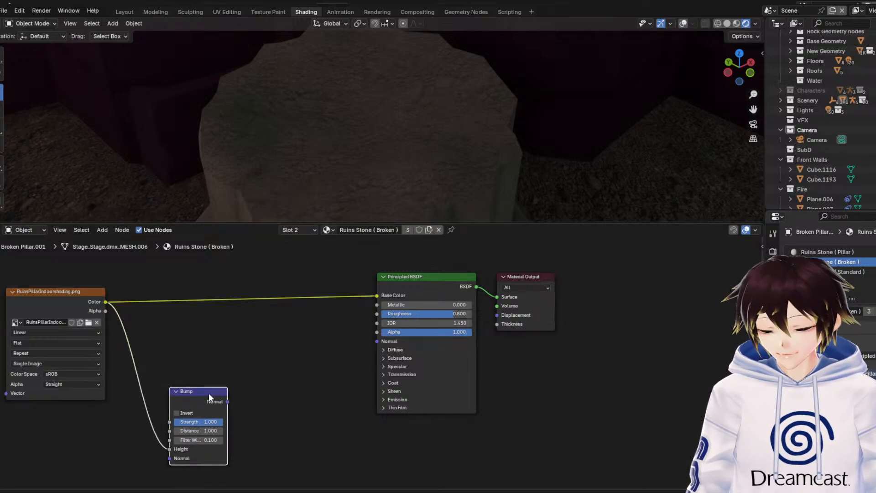
Duplicate the Bump node, chain the first Bump's Normal into the copy, and connect the copy to the Principled BSDF's Normal
key(shift+d)
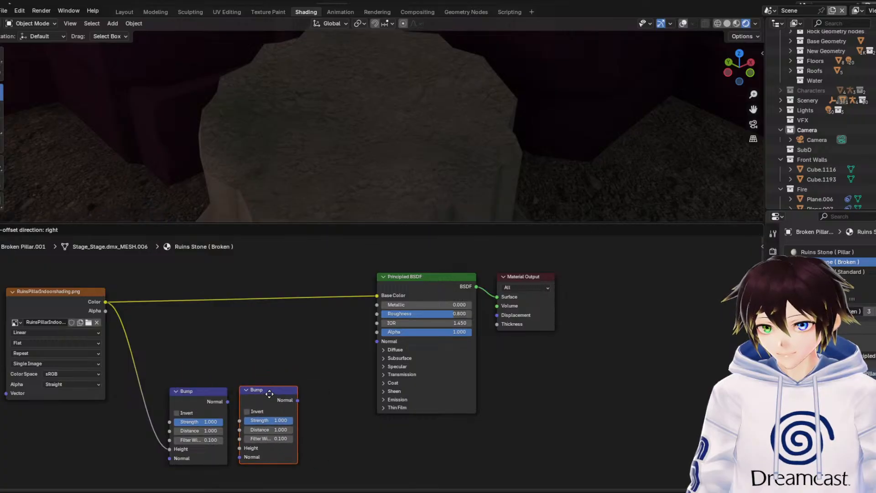
click(269, 393)
drag(227, 402, 236, 457)
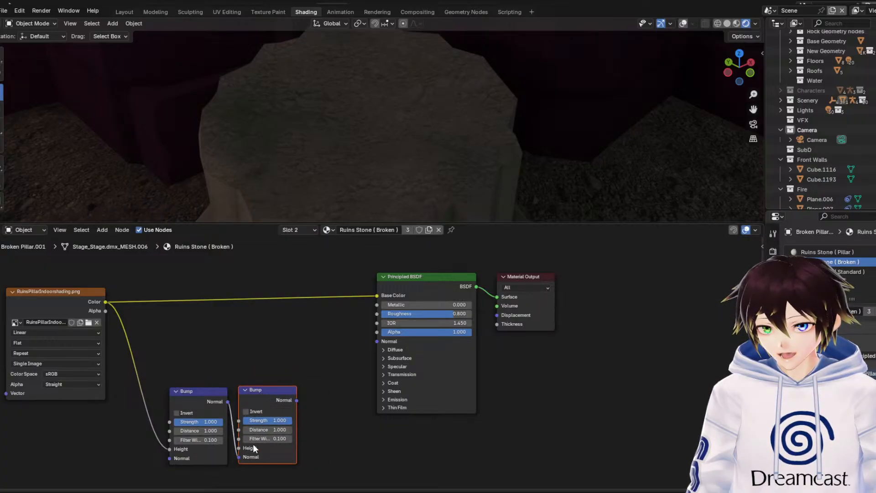
drag(296, 400, 376, 341)
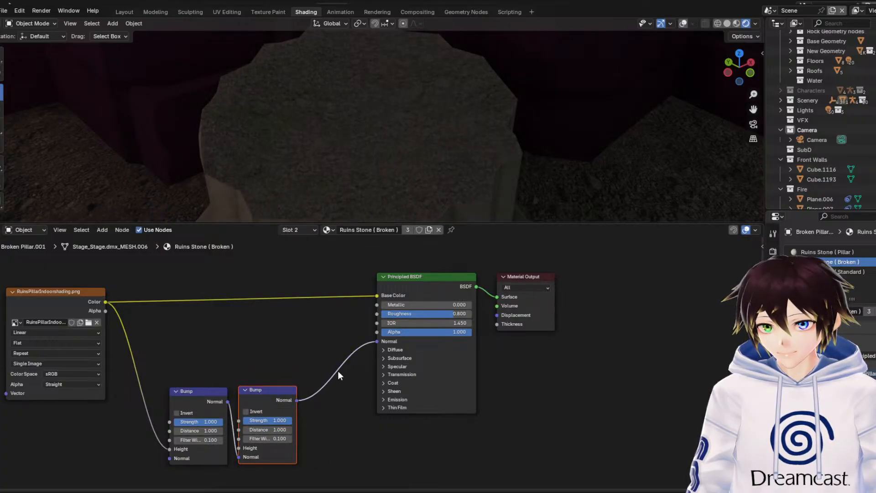
click(601, 354)
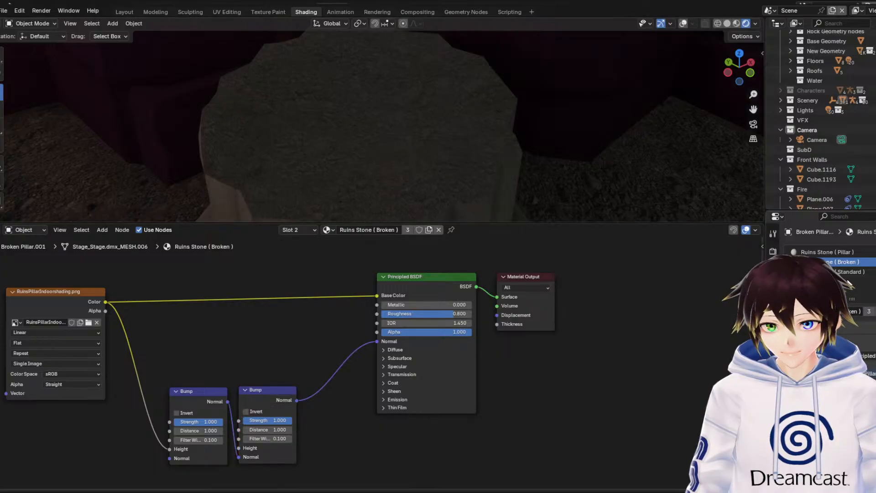
Compare the bump and normal map setups in the stump's Ruins Stone (Pillar) and Ruins Stone (Standard) materials
click(826, 252)
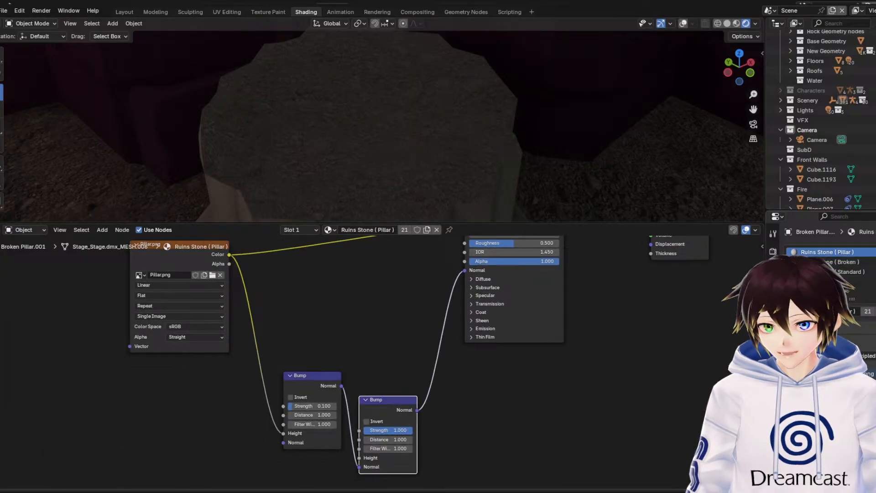
click(834, 271)
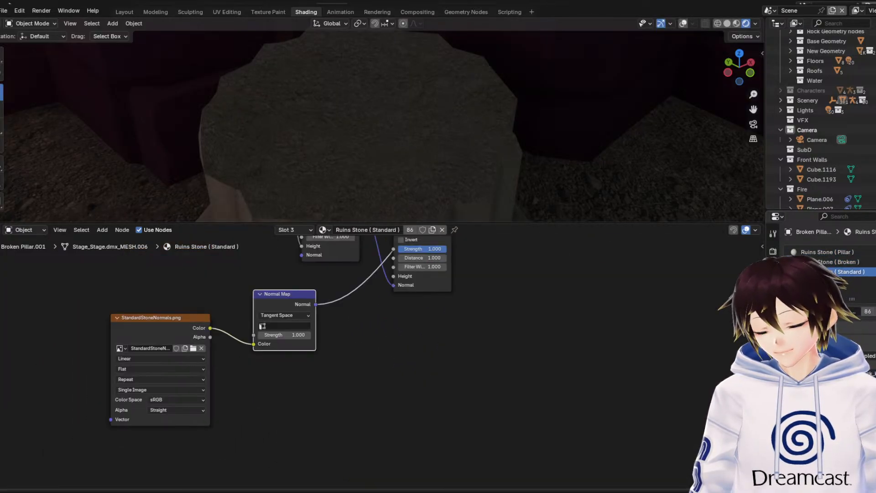
click(507, 427)
middle_drag(395, 332, 398, 404)
middle_drag(446, 160, 455, 164)
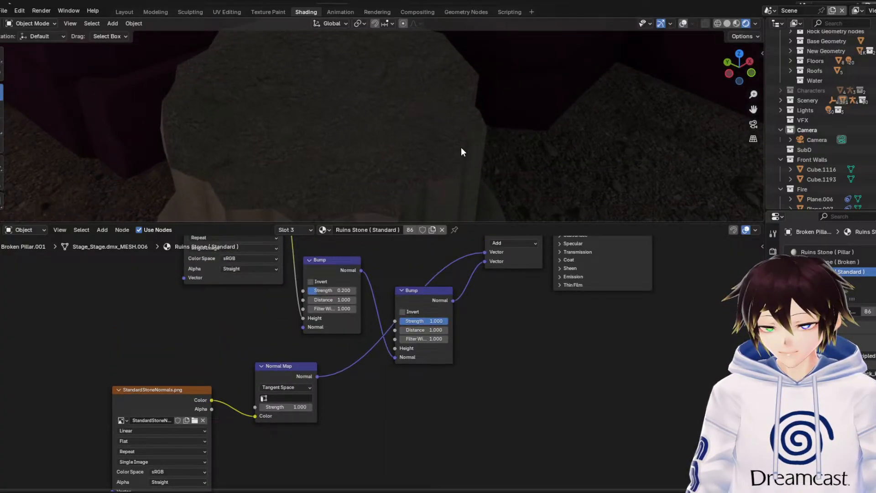
Switch to the Modeling workspace and examine the cave meshes, flying past the winged archway to the boulders and broken pillar
click(156, 12)
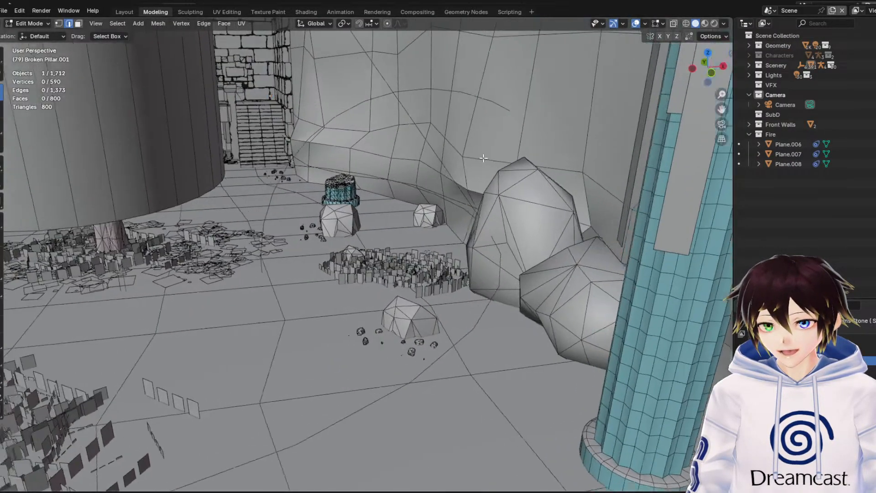
middle_drag(483, 158, 507, 164)
scroll(505, 166, down, 6)
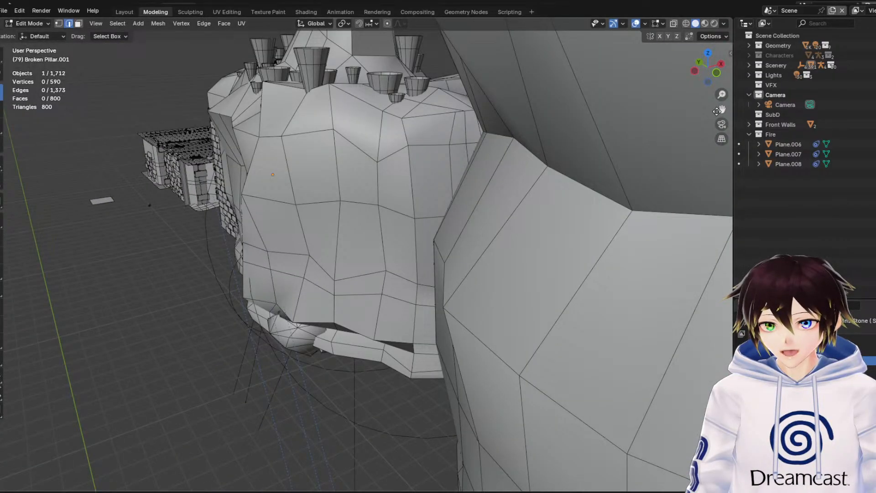
drag(718, 111, 570, 41)
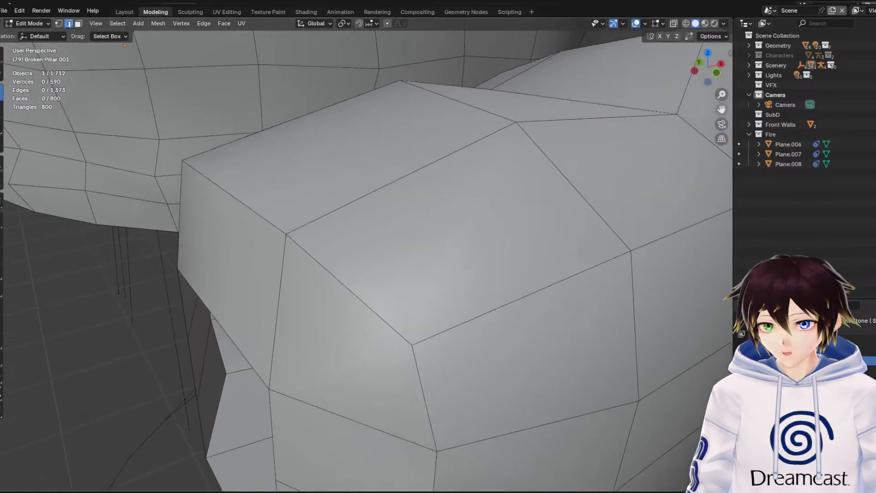
shift+middle_drag(329, 146, 348, 188)
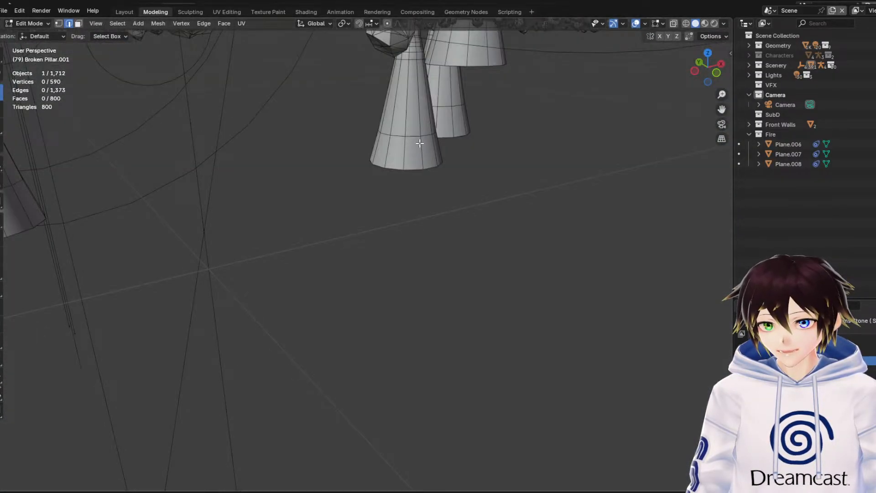
key(shift+grave)
key(w)
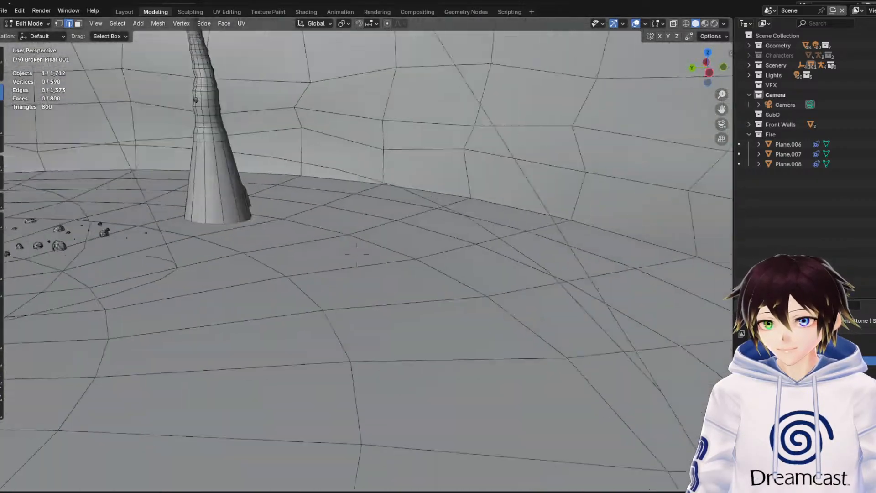
key(s)
key(w)
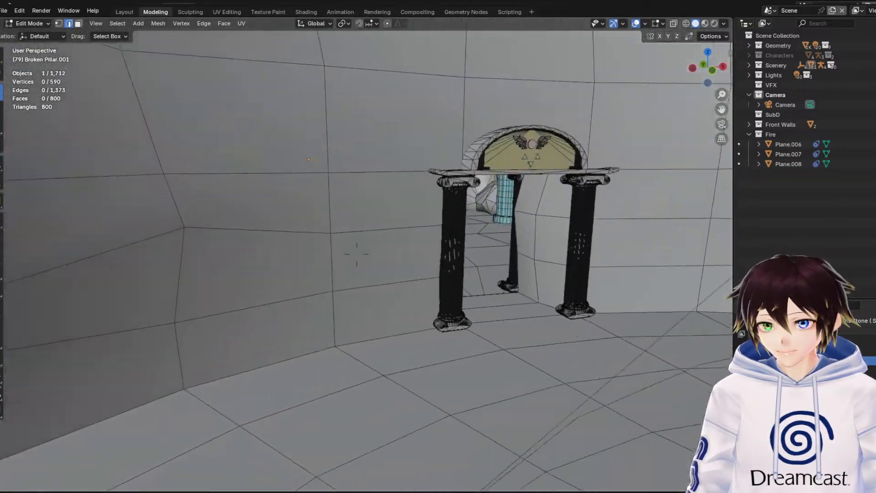
key(w)
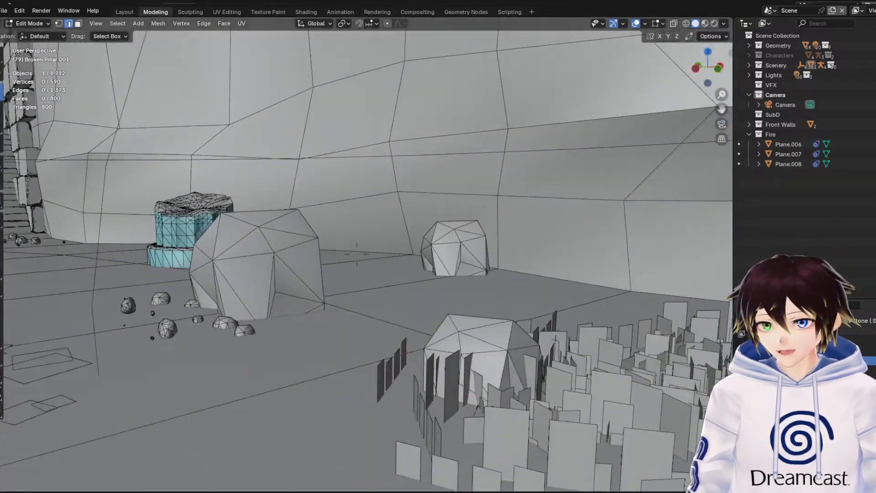
key(Escape)
Inspect the broken pillar stump up close in rendered shading with the viewport overlays hidden
middle_drag(420, 141, 467, 162)
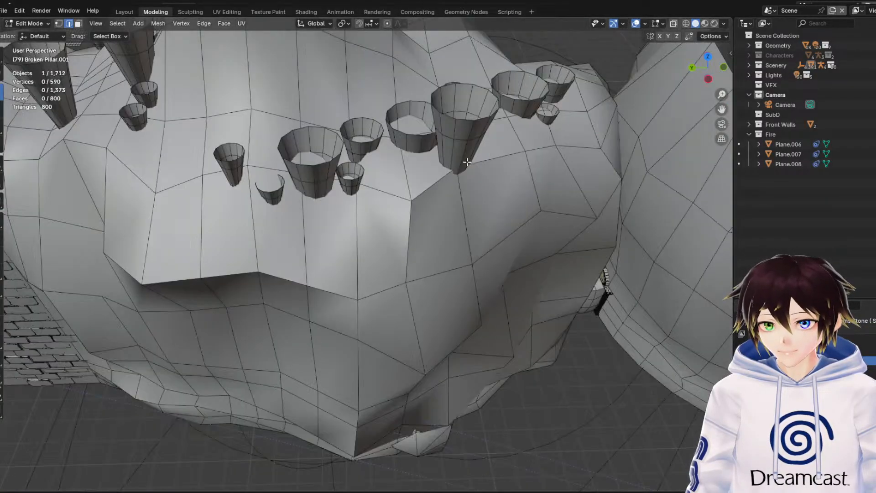
scroll(467, 162, up, 5)
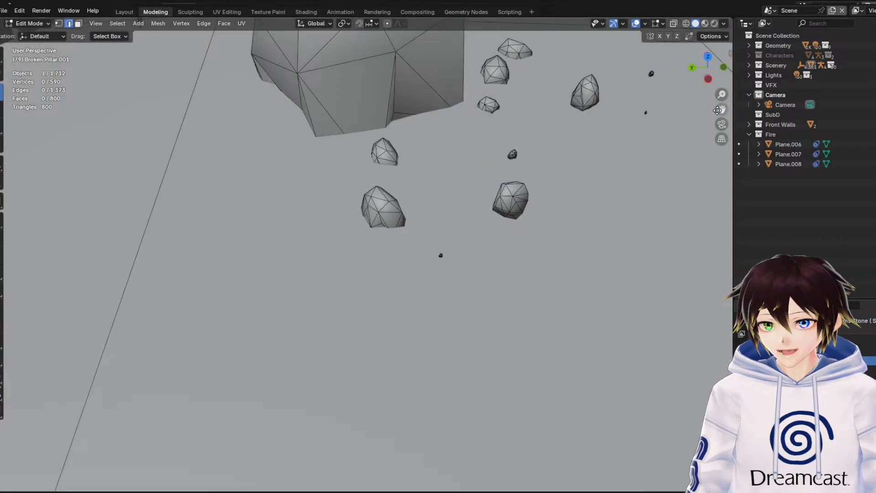
drag(721, 109, 528, 180)
scroll(528, 180, down, 4)
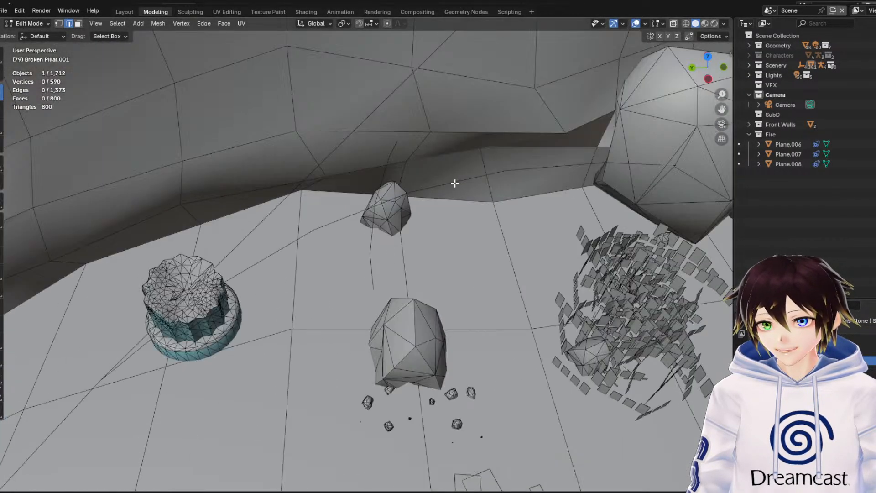
click(714, 23)
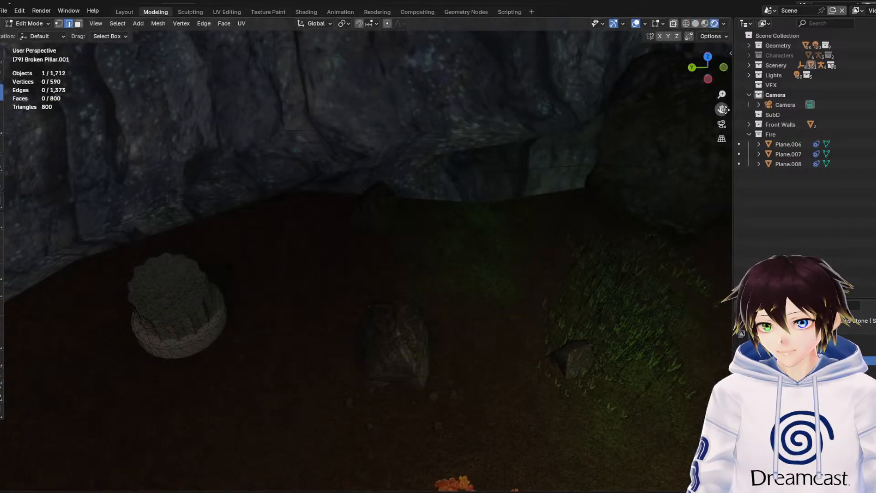
mouse_move(721, 109)
mouse_down()
mouse_move(730, 82)
mouse_move(713, 44)
mouse_up()
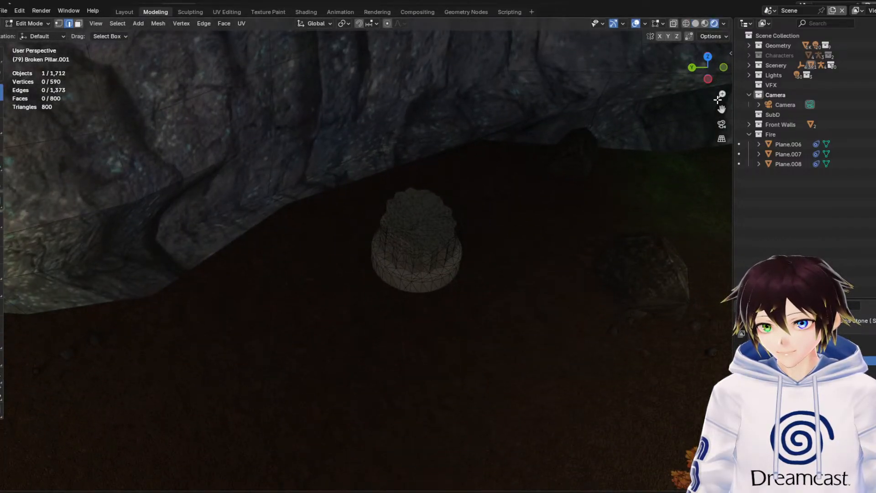
drag(721, 94, 722, 59)
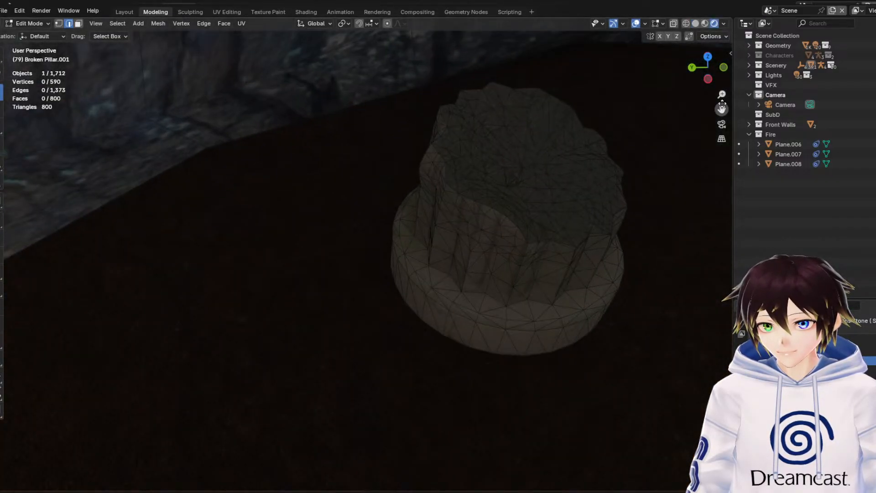
click(636, 24)
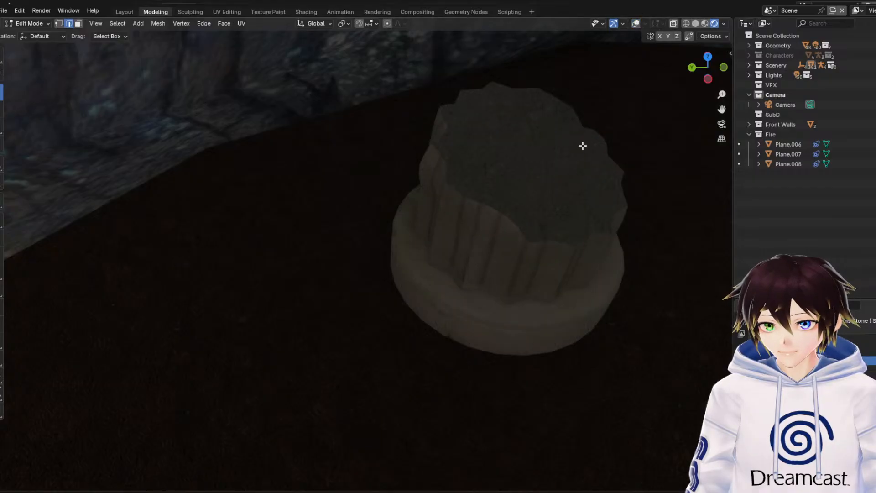
Return to Object Mode and check the stump in material preview before setting the viewport to solid shading
click(44, 24)
click(11, 35)
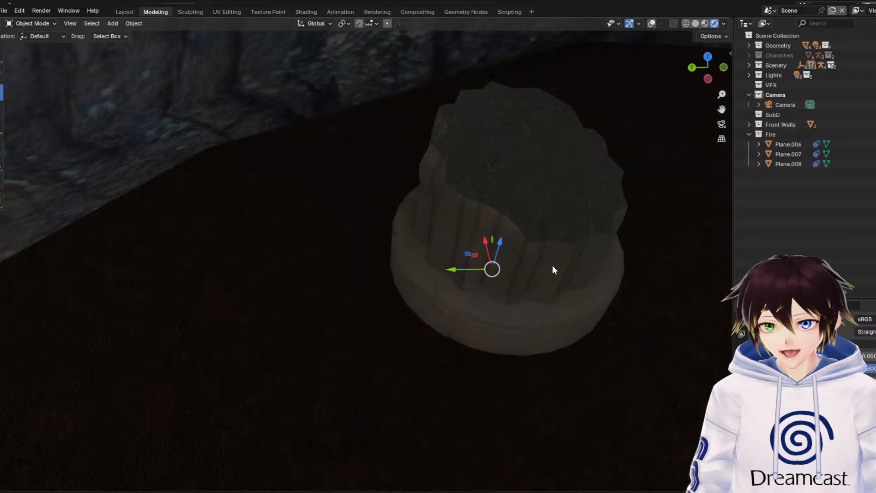
click(705, 24)
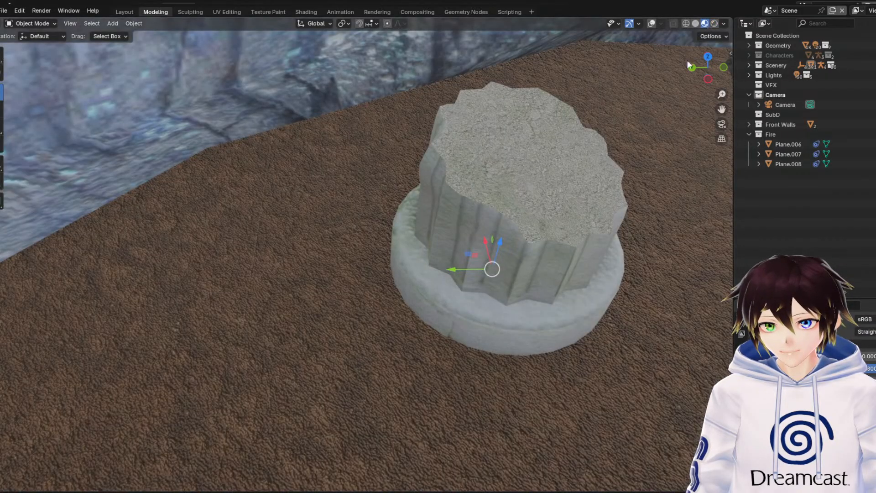
click(694, 25)
Walk through the solid-shaded cave to examine the winged archway and its fluted columns
key(shift+grave)
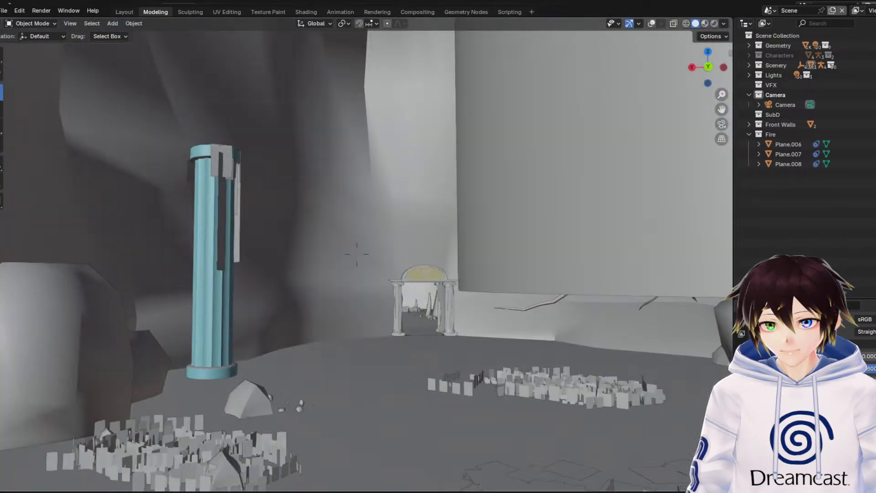
key(w)
key(w)
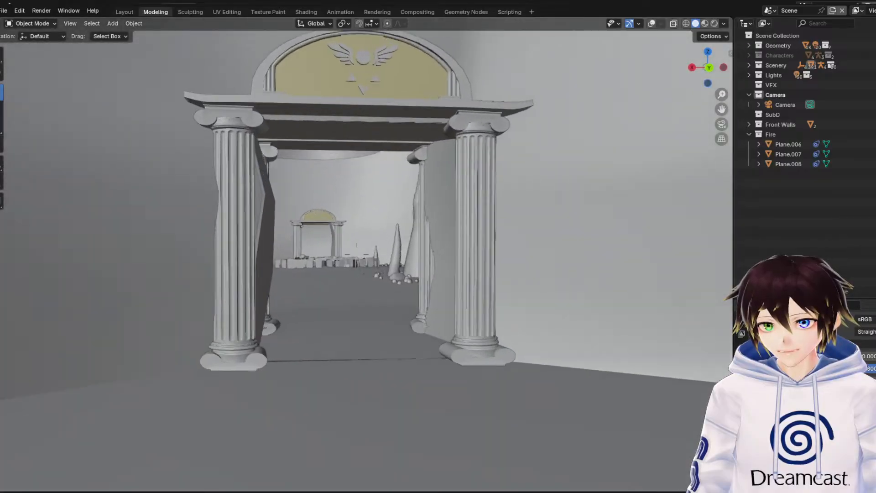
key(w)
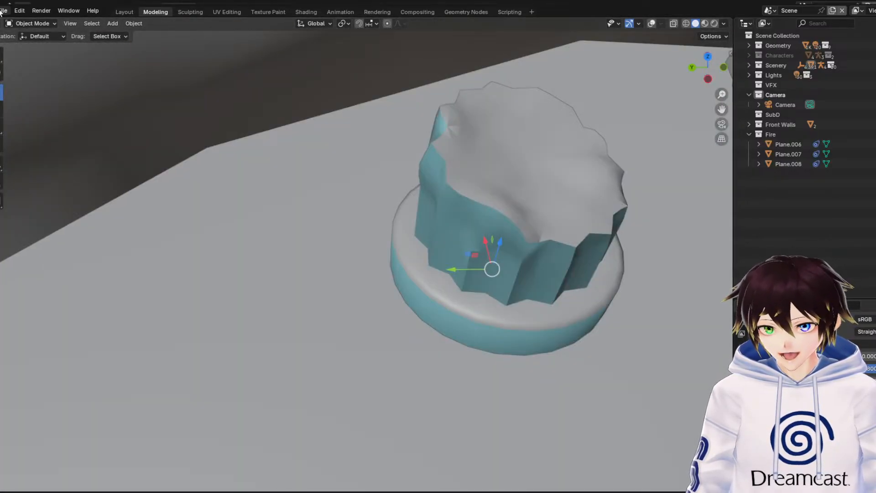
click(3, 10)
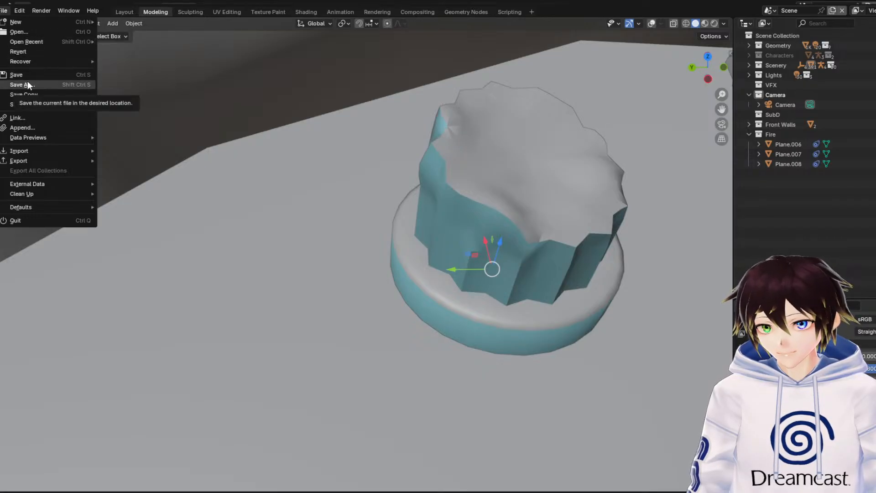
key(Escape)
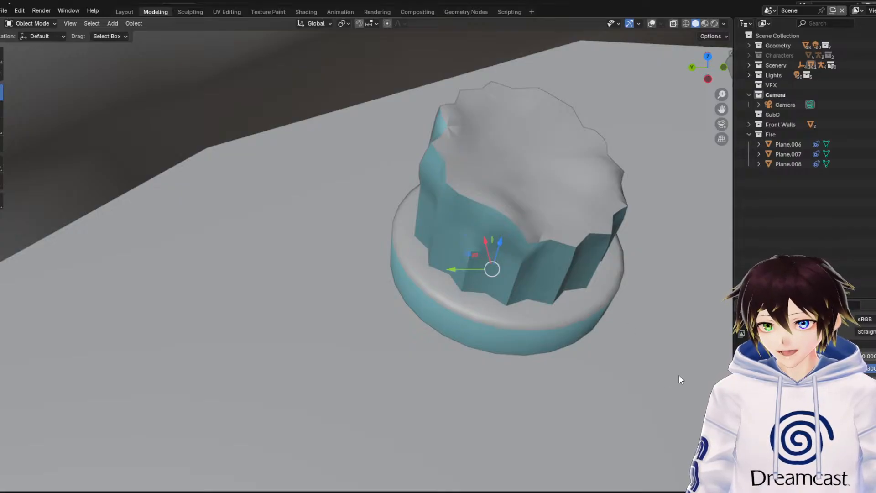
click(4, 10)
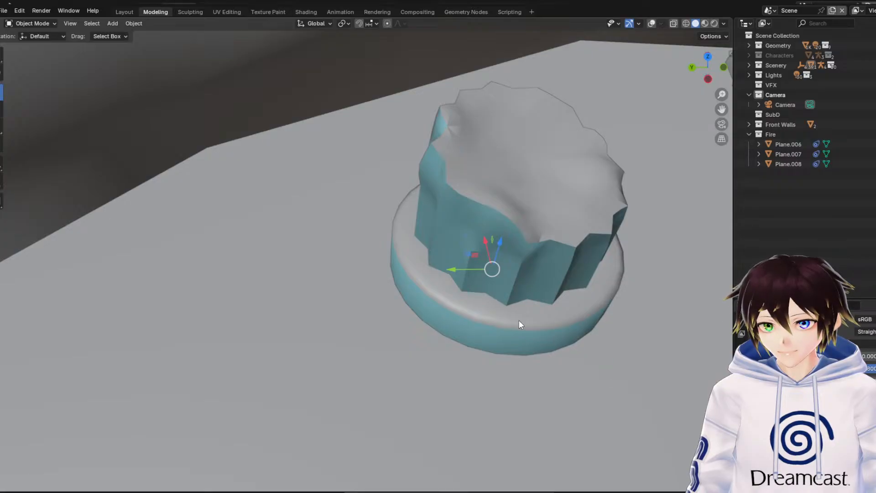
Examine the tall round pillar and nearby boulders in a wider view of the chamber around the broken stump
scroll(510, 328, down, 6)
shift+middle_drag(502, 321, 493, 257)
scroll(475, 310, down, 2)
drag(722, 110, 835, 173)
middle_drag(576, 155, 532, 168)
scroll(532, 168, up, 2)
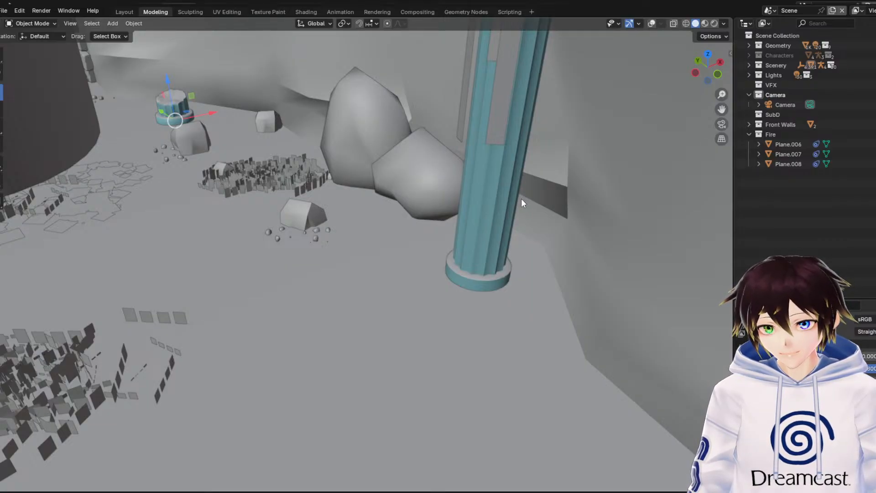
Switch from the move tool to plain selection and pick the large grass patch on the open cave floor
drag(723, 110, 868, 82)
middle_drag(459, 151, 435, 149)
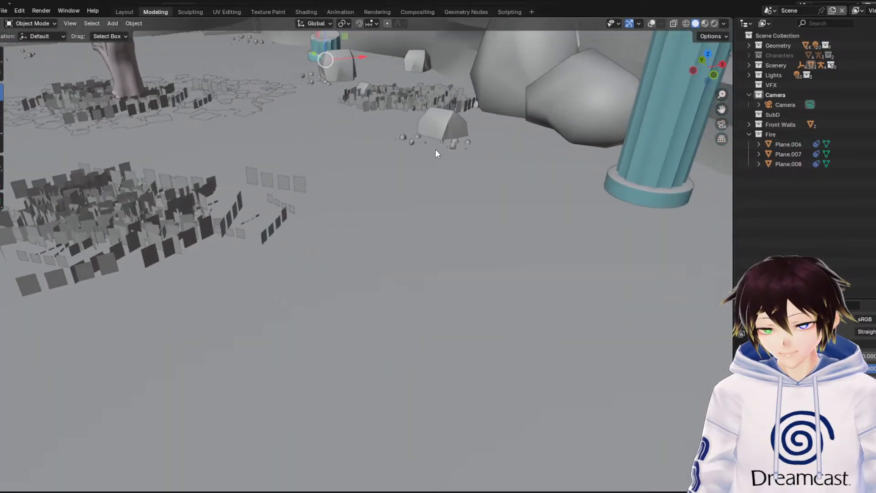
drag(721, 108, 694, 118)
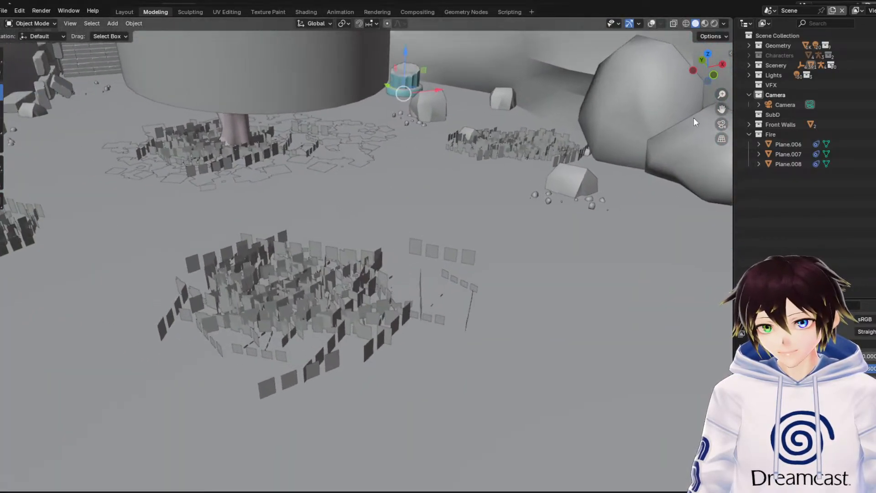
click(1, 58)
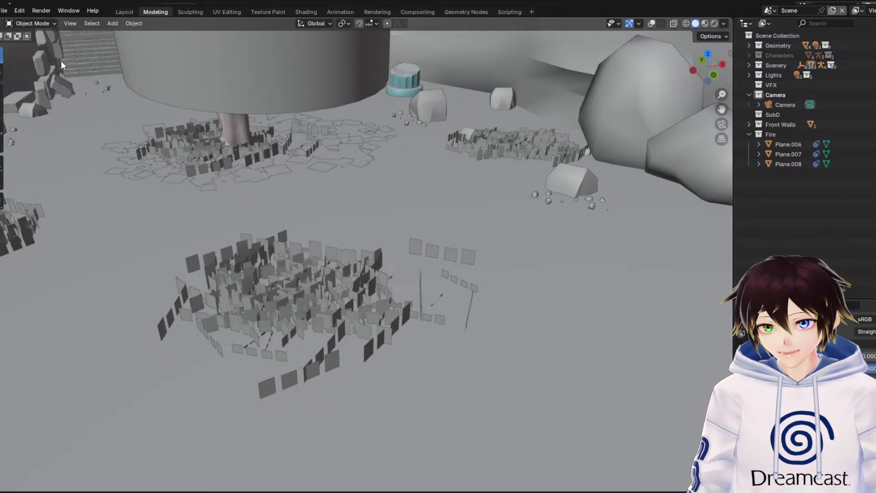
drag(721, 109, 856, 98)
middle_drag(456, 160, 444, 162)
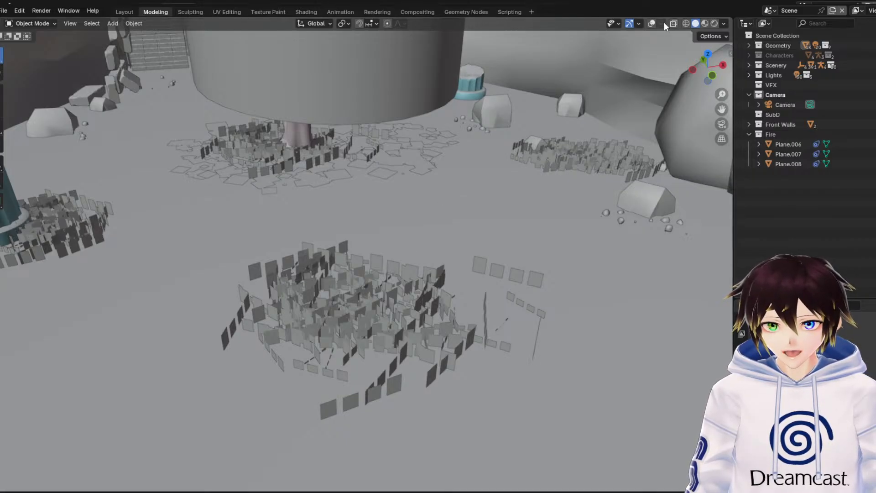
Show the viewport overlays and examine the wireframe of the selected grass patch's flat planes
click(652, 23)
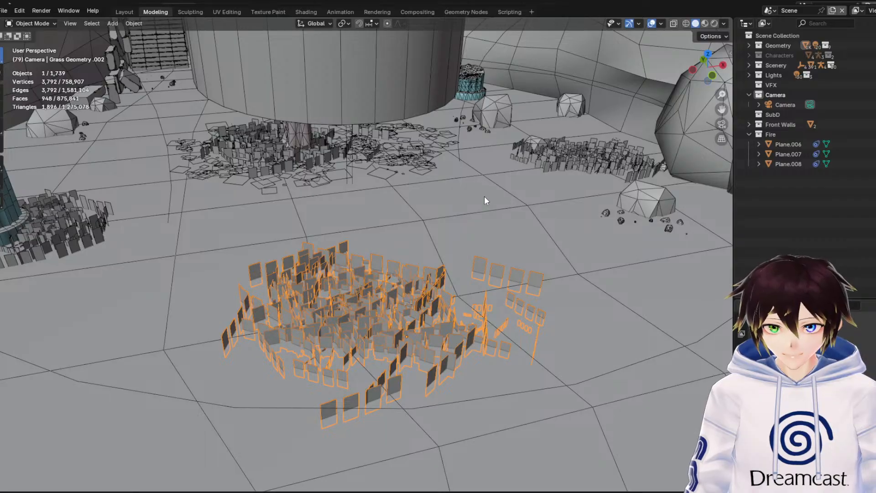
middle_drag(468, 242, 469, 228)
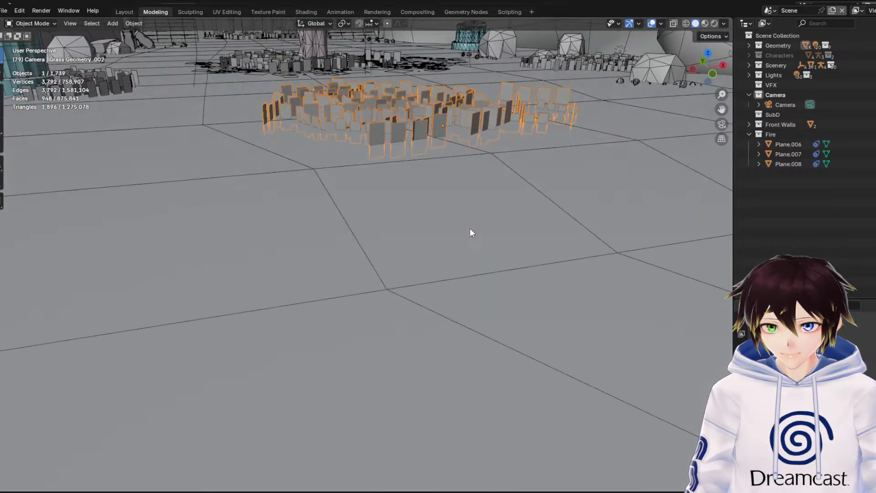
key(KP_Decimal)
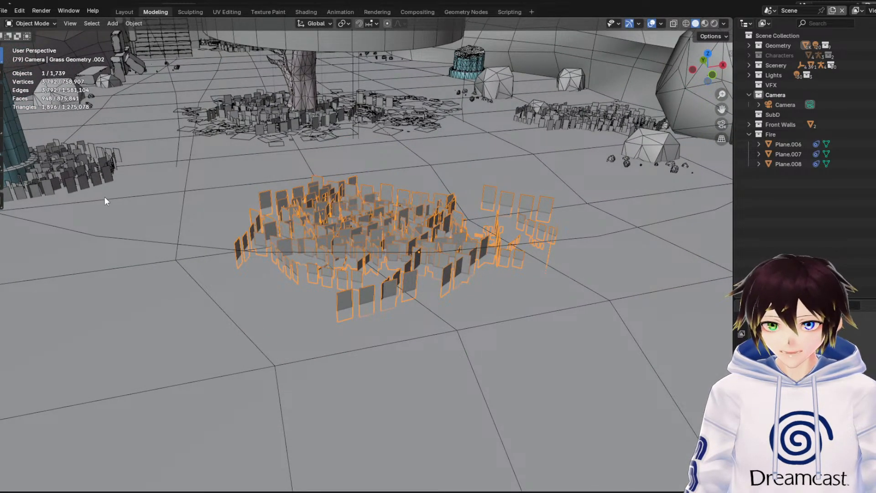
middle_drag(146, 120, 248, 186)
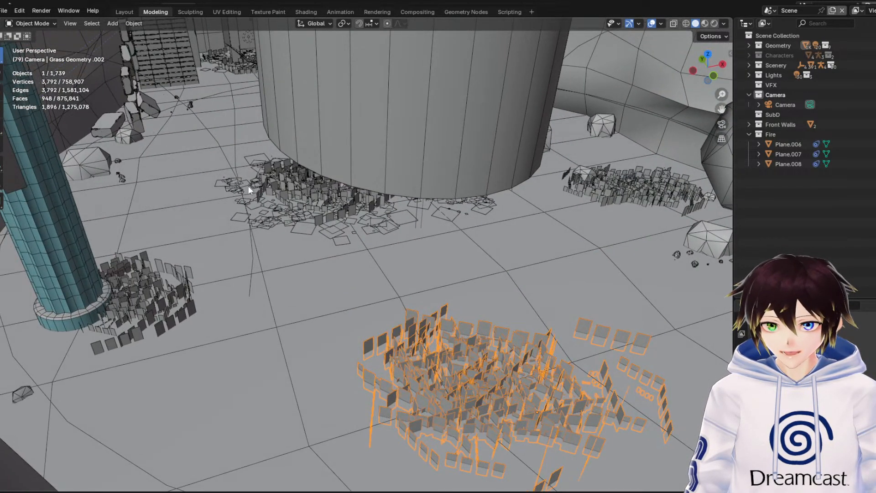
Select the fallen leaves scattered around the tree base and frame them for a close look
click(308, 223)
key(KP_Decimal)
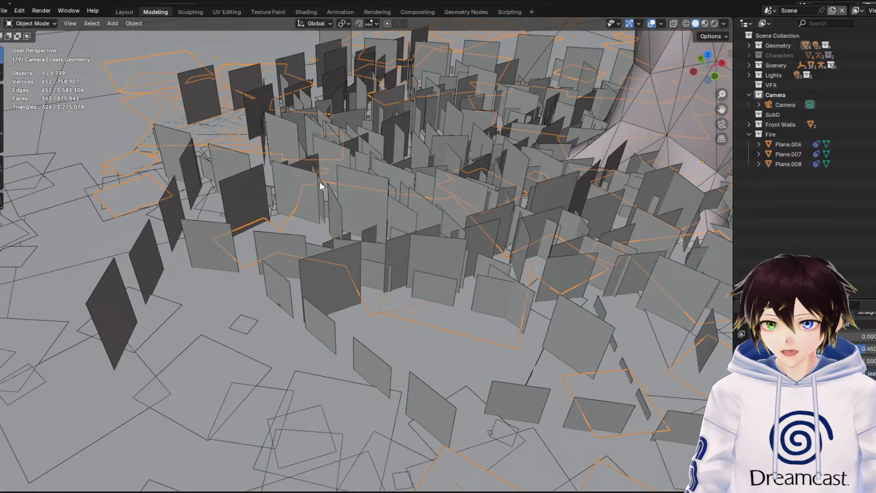
drag(718, 90, 718, 125)
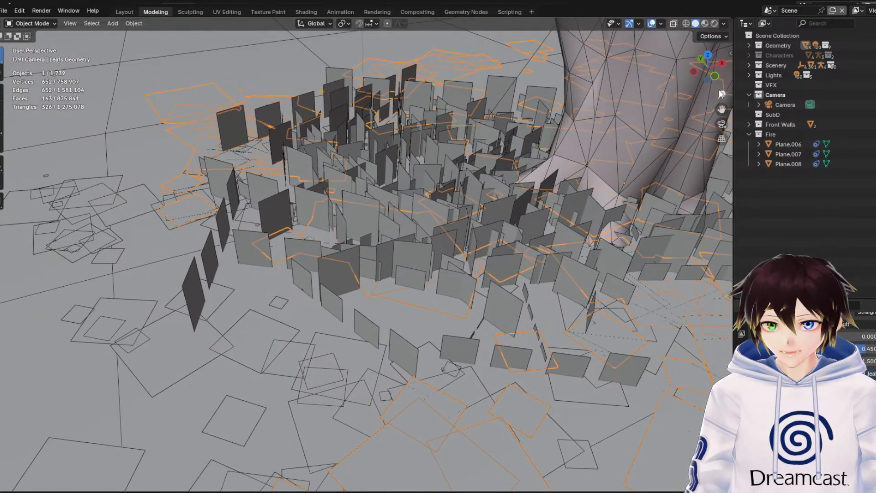
Inspect the leaves, grass and tree bark in material preview with the viewport overlays hidden
click(704, 23)
click(651, 23)
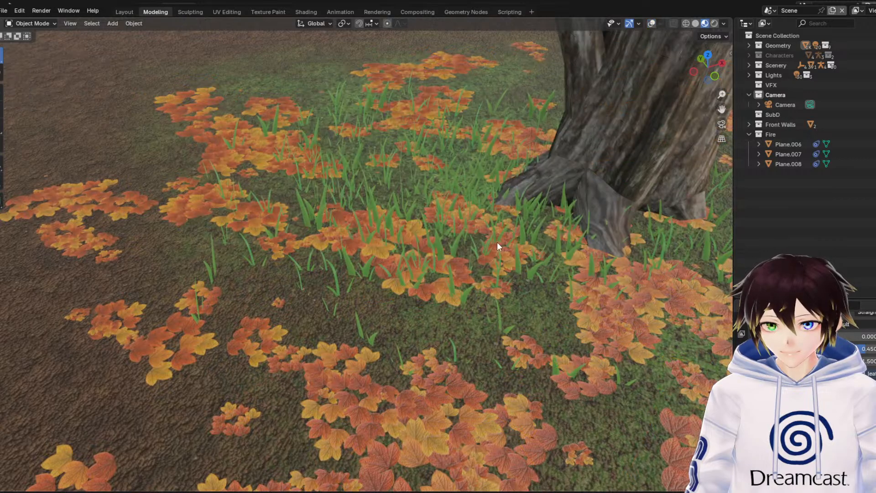
middle_drag(518, 245, 516, 244)
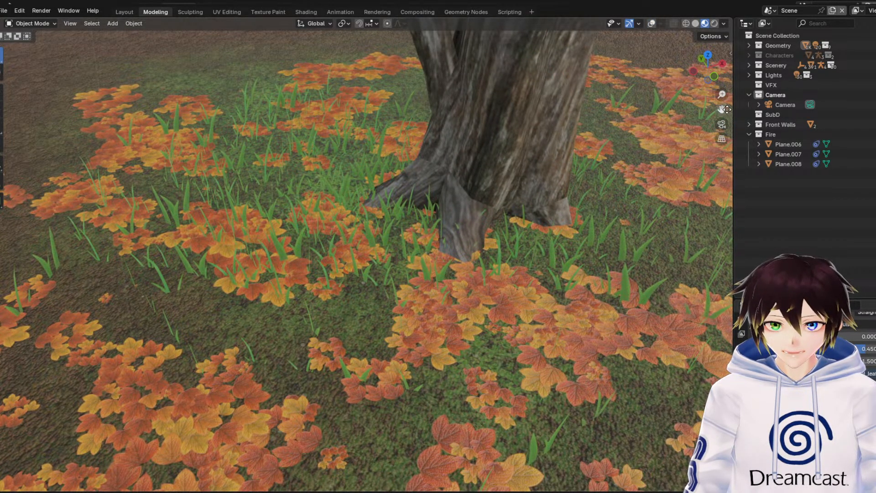
drag(726, 110, 677, 360)
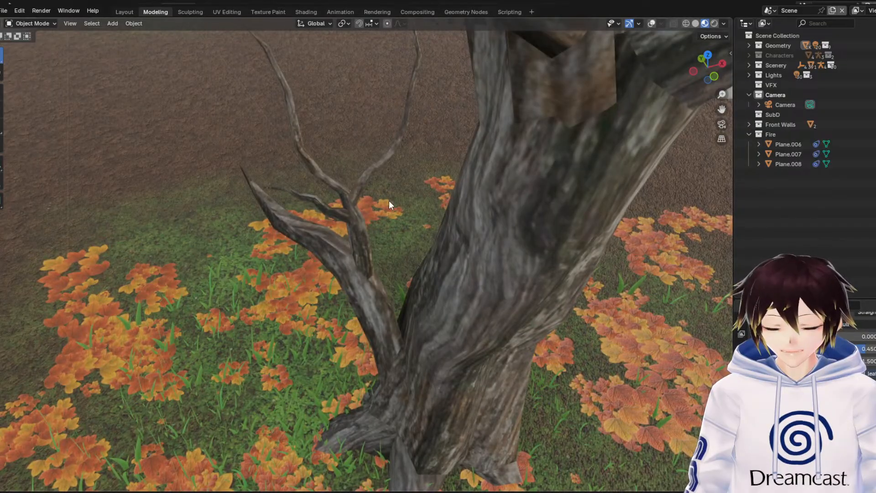
Return to solid shading with overlays shown, check the tree trunk's wireframe, and clear the selection
click(665, 26)
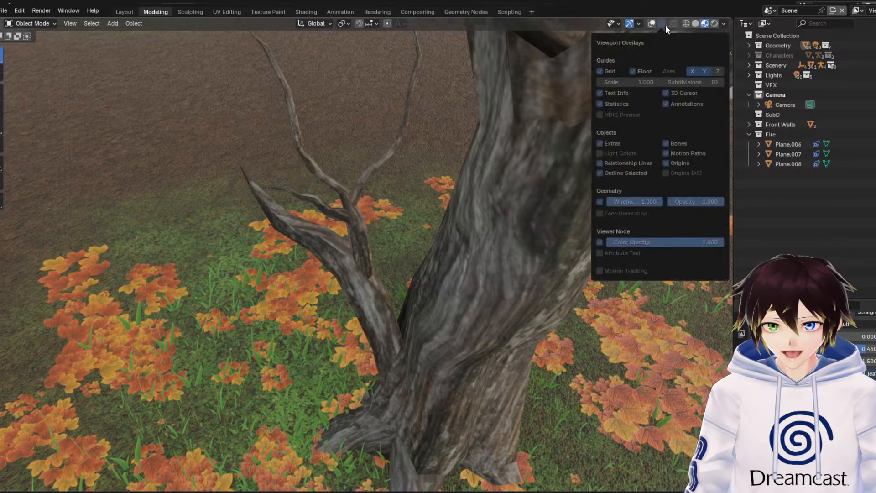
click(696, 23)
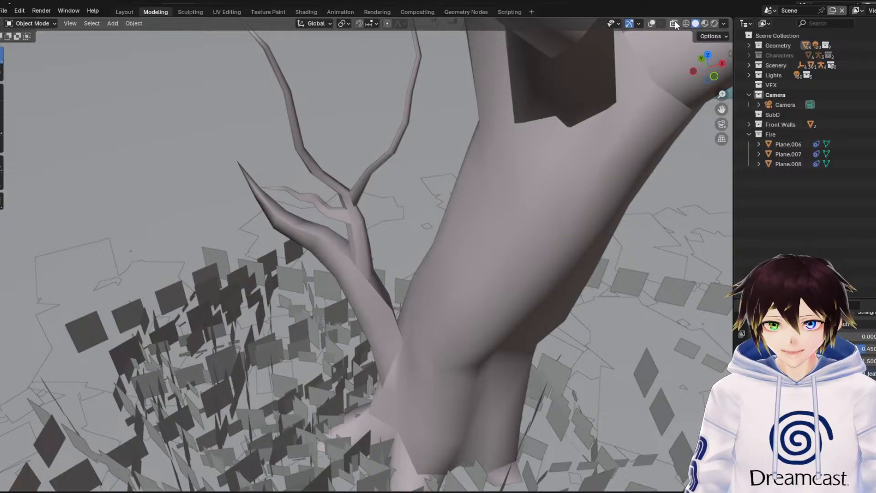
click(653, 24)
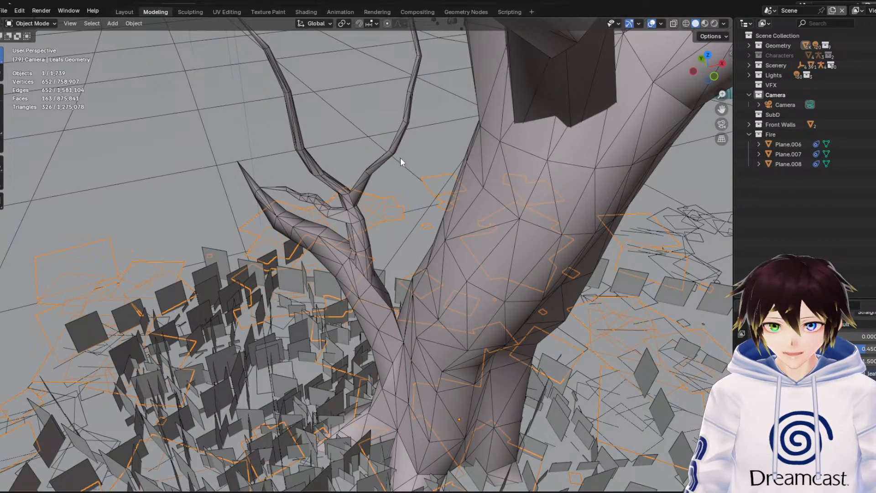
middle_drag(414, 171, 412, 170)
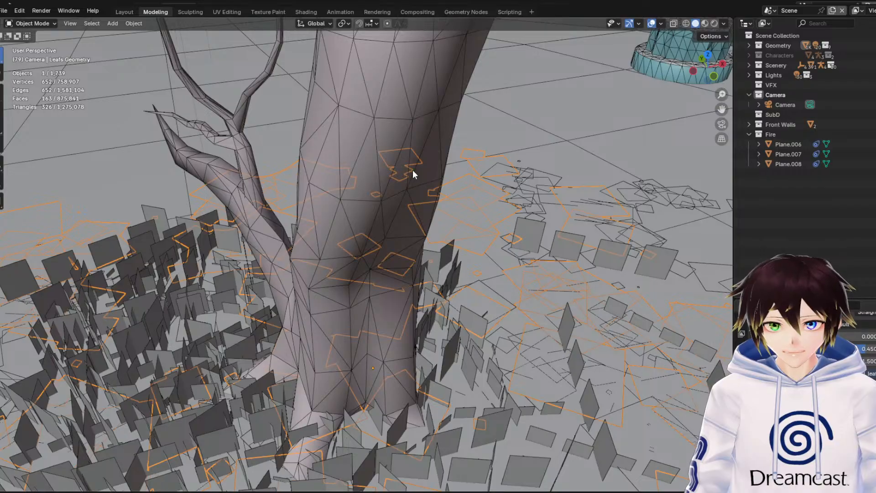
click(803, 214)
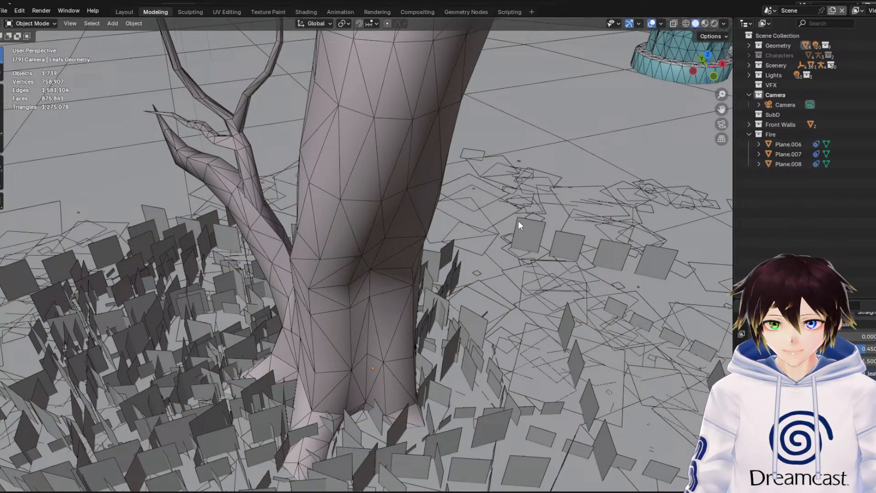
Walk around the bare tree to examine its whole trunk and branch mesh beneath the hanging cylinder
scroll(518, 221, up, 5)
scroll(518, 221, down, 3)
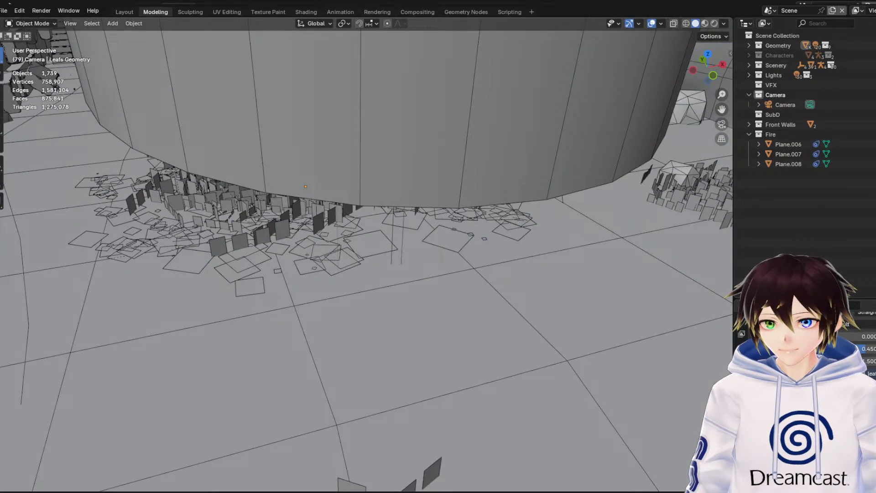
key(shift+grave)
key(w)
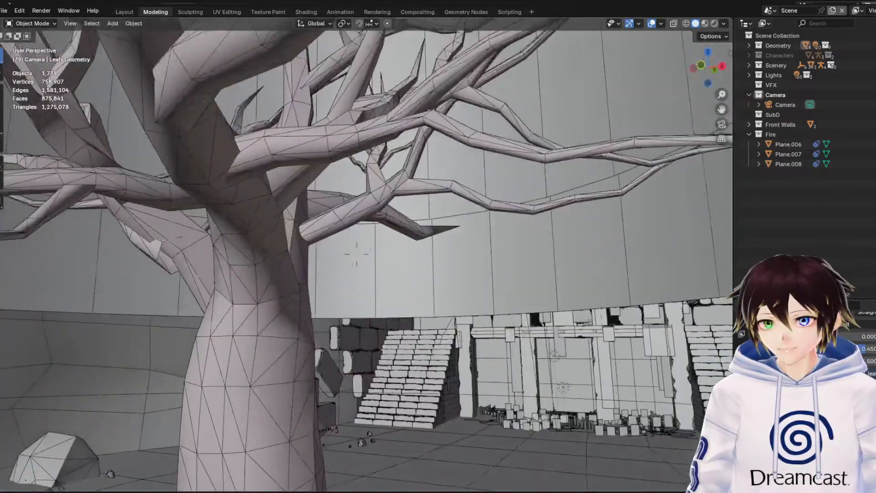
key(s)
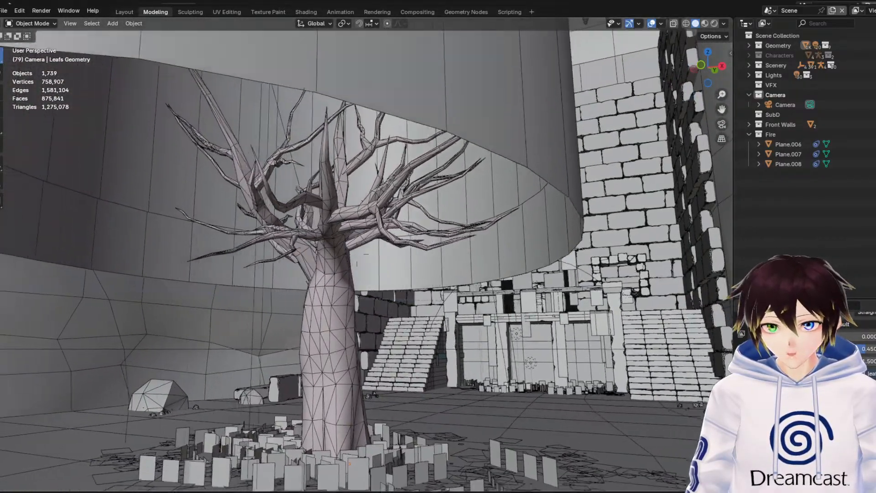
key(a)
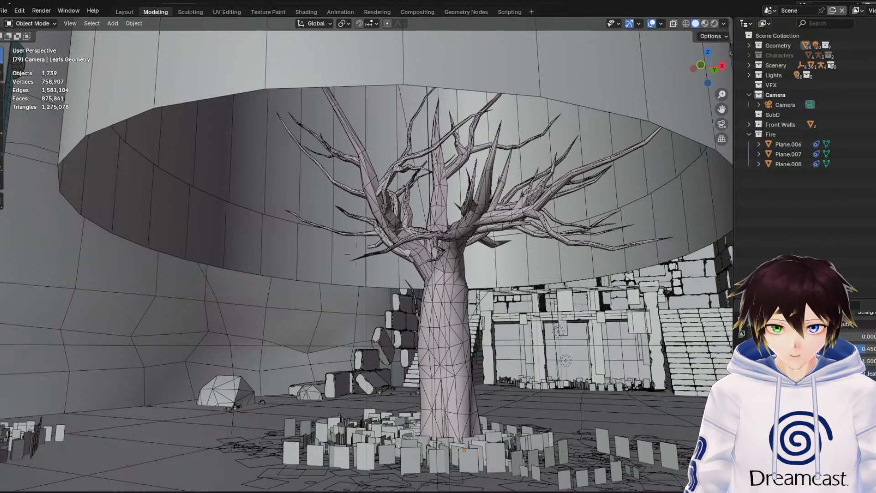
key(d)
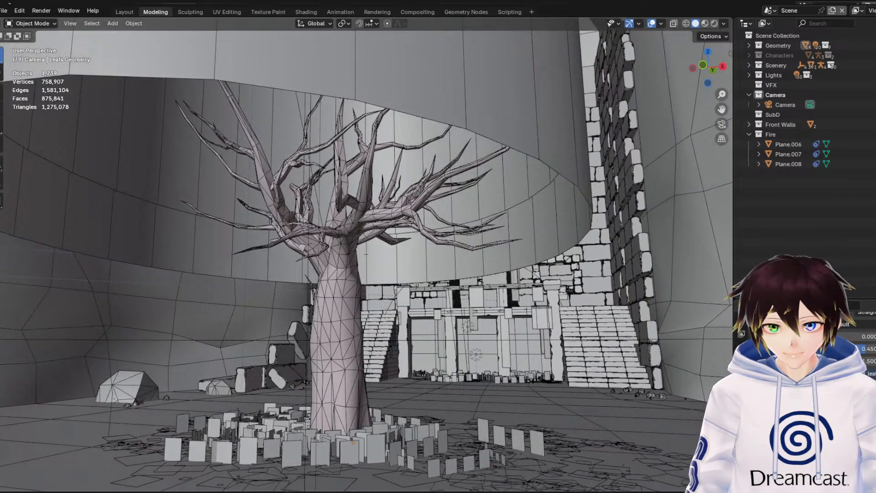
key(s)
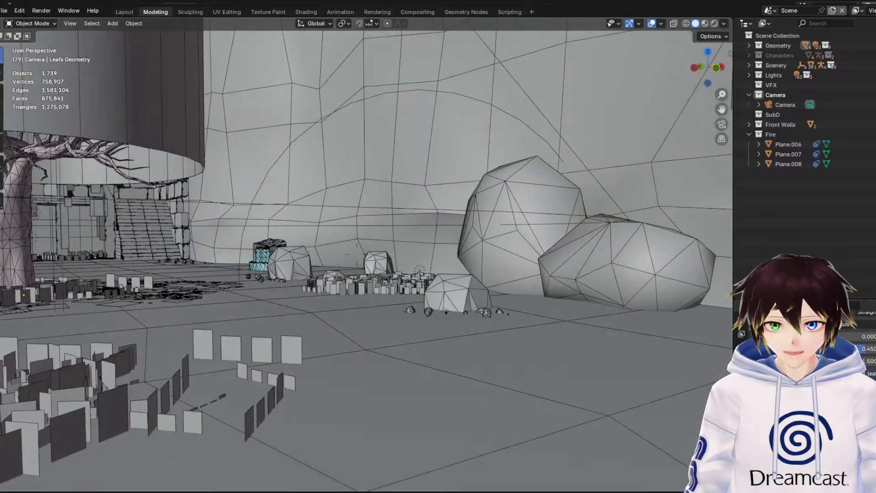
Walk past the broken pillar stump to examine the ruins' brick facade and side staircases in wireframe overlay
key(w)
key(w)
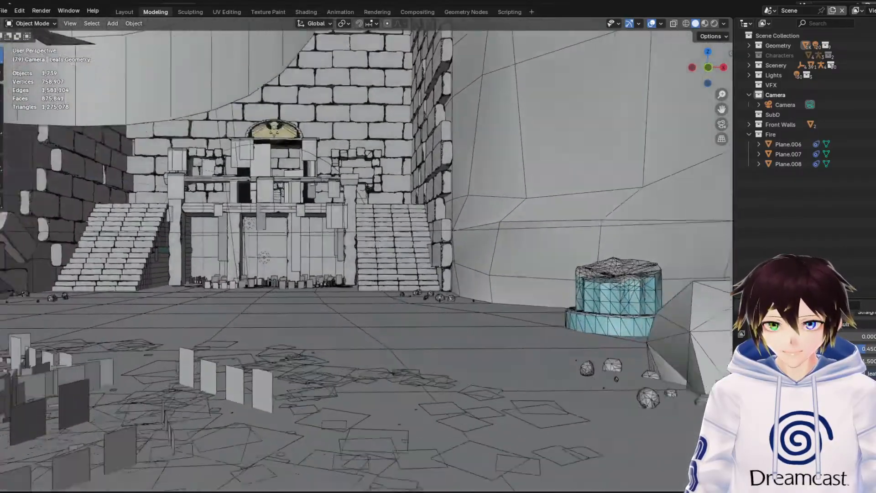
key(w)
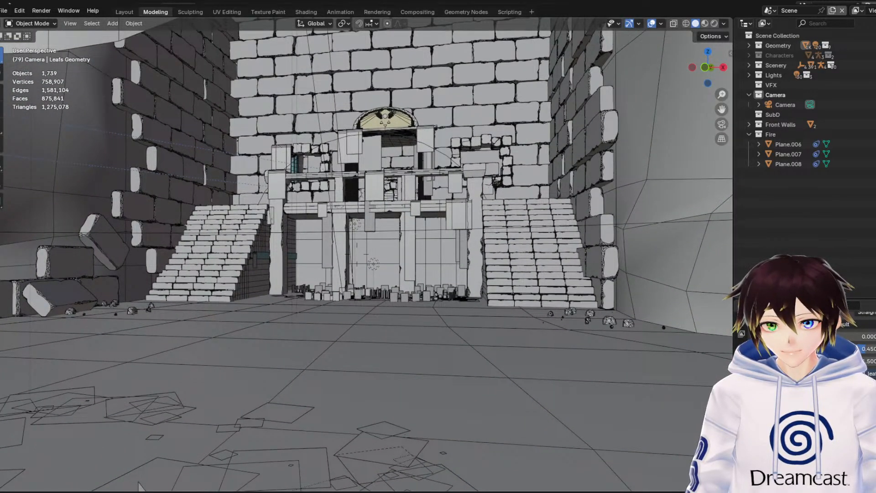
key(w)
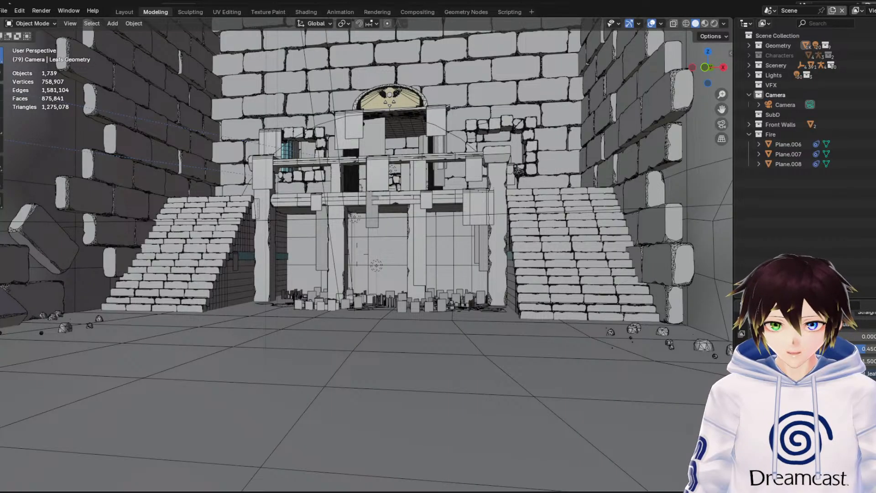
key(s)
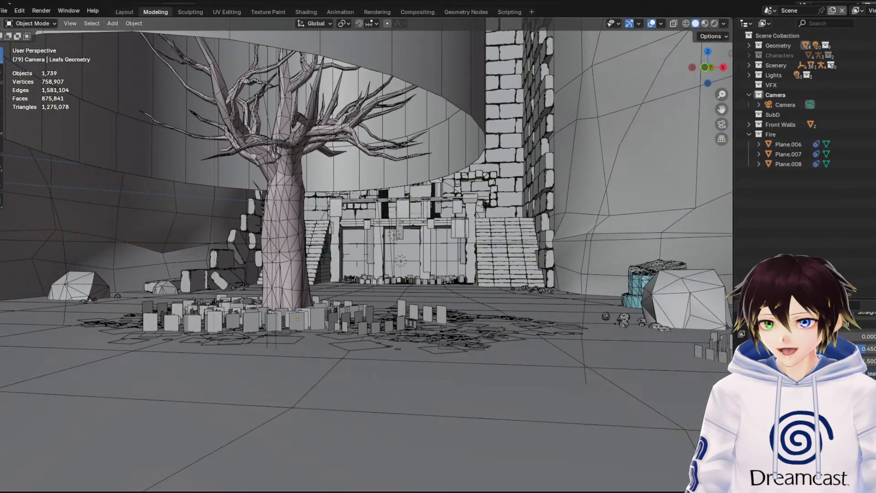
Walk up close to the tree's crown and examine the branch topology from several distances
key(w)
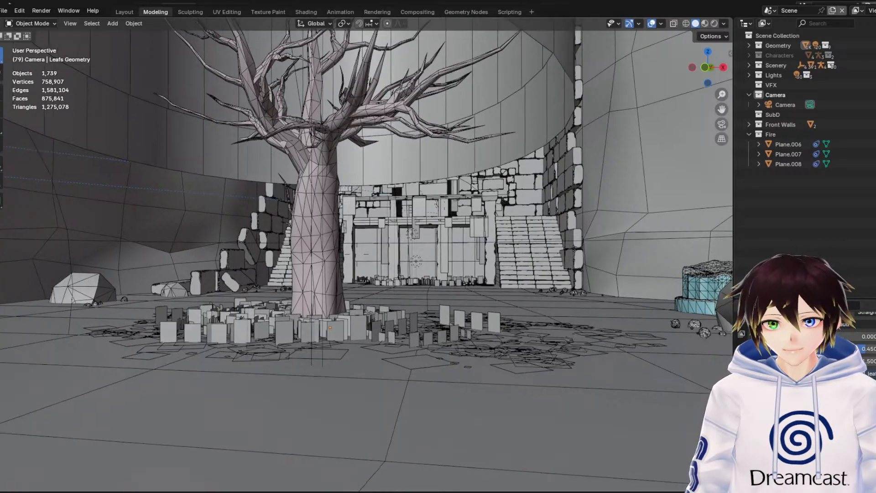
key(w)
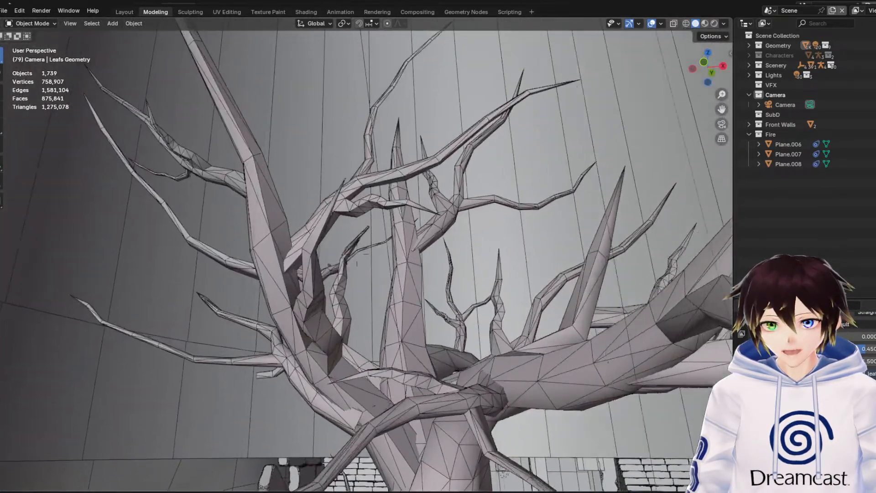
key(s)
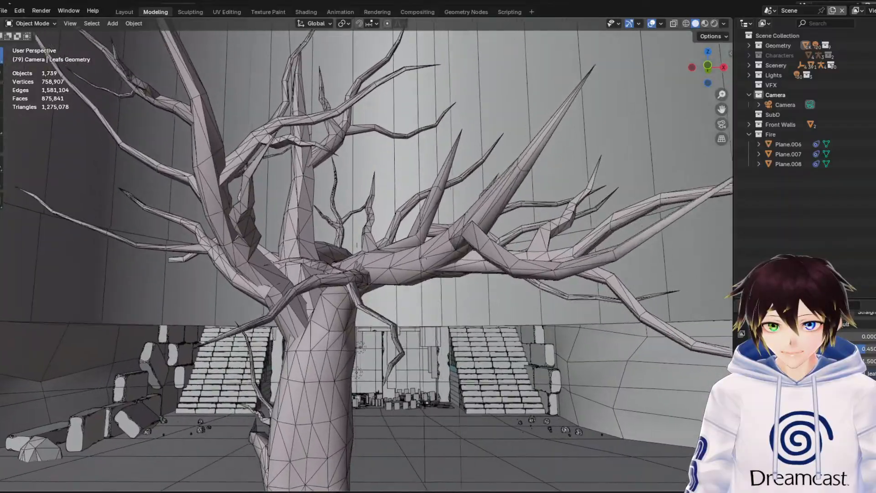
key(w)
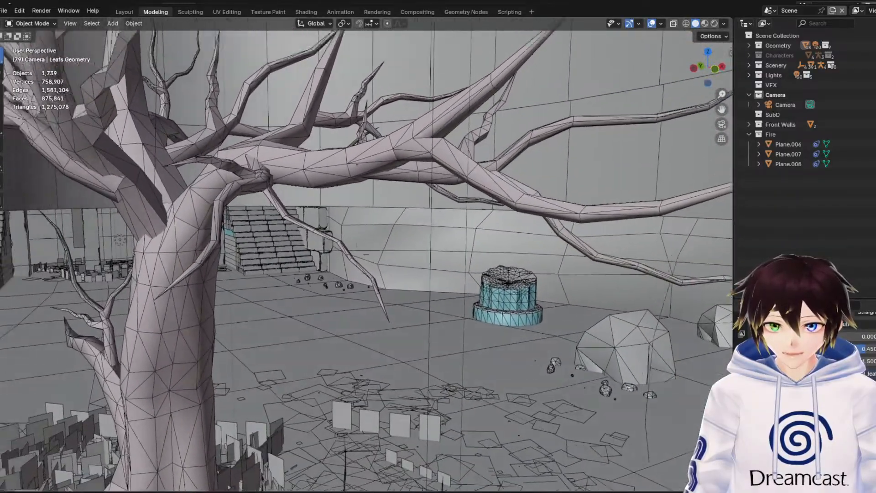
key(s)
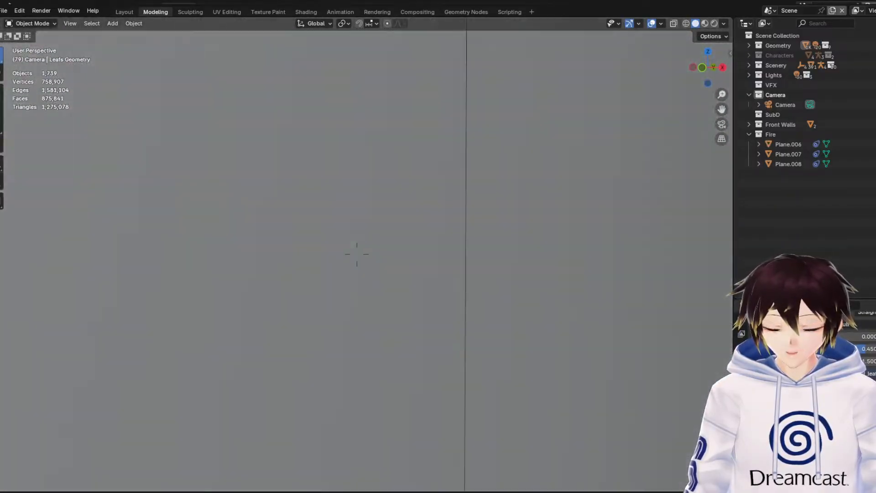
key(w)
key(a)
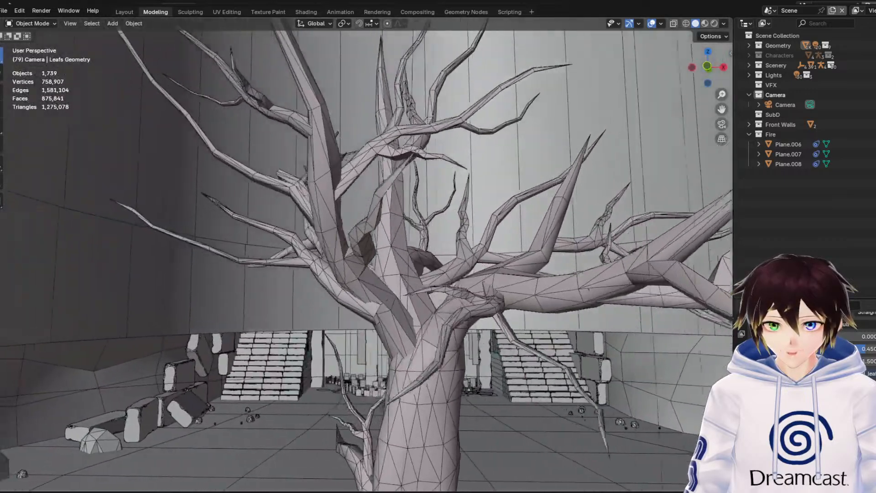
key(d)
key(s)
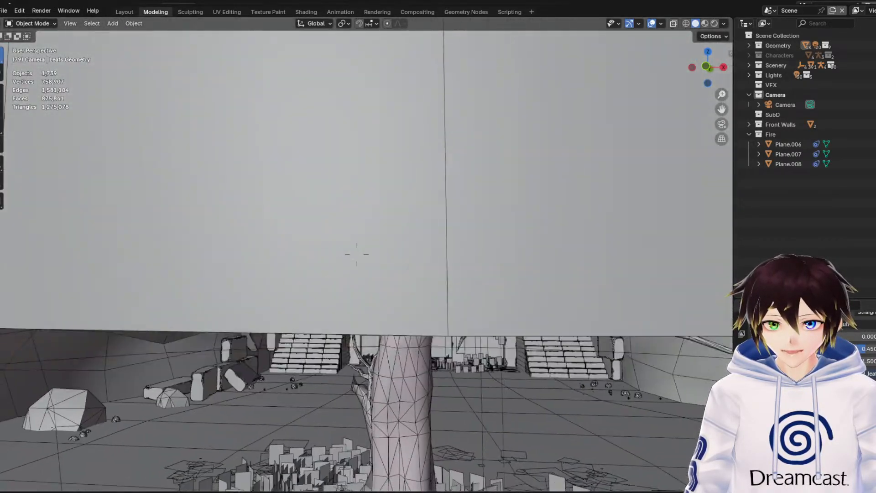
Back away from the tree to examine the cave chamber's grass planes, rocks and pillar, and return to the branches
key(s)
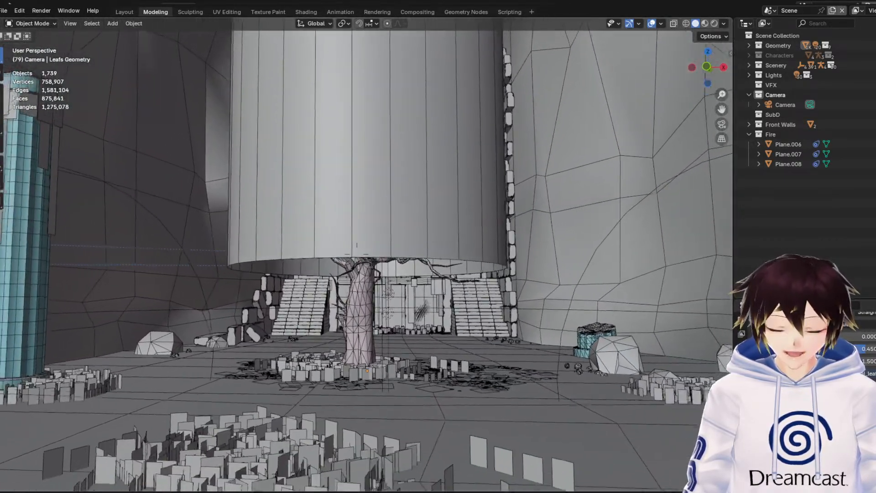
key(s)
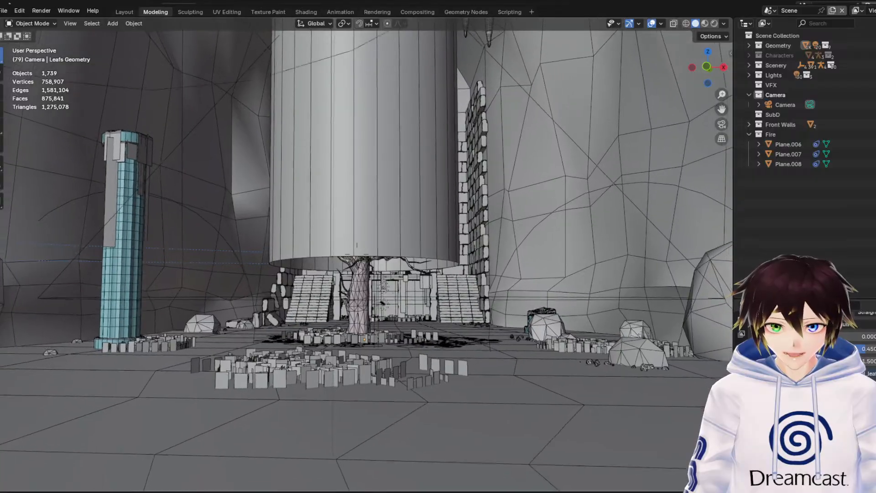
key(s)
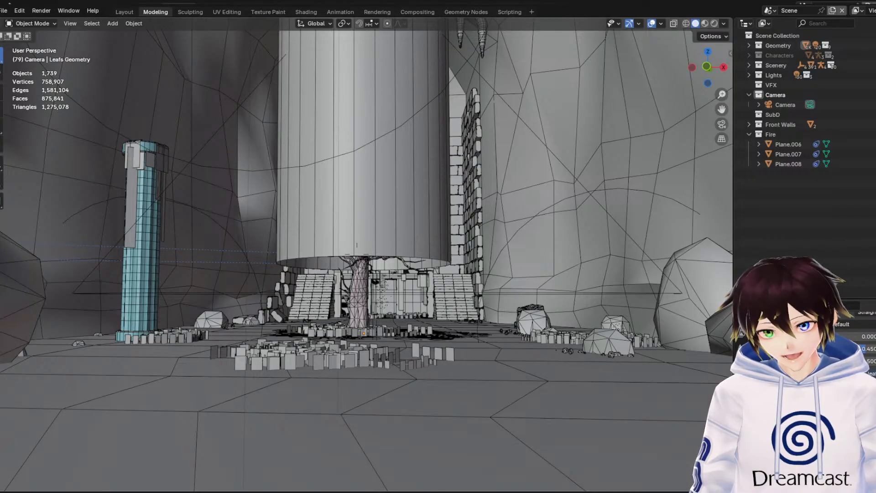
key(w)
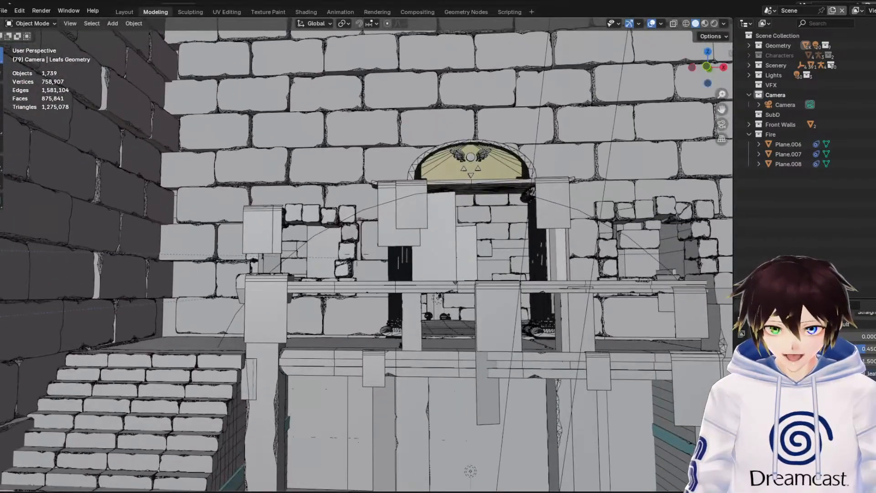
View the whole environment from outside and examine the ruins' pillared entrance with its gold arch and brick walls
click(397, 151)
middle_drag(397, 150, 472, 201)
scroll(384, 133, down, 8)
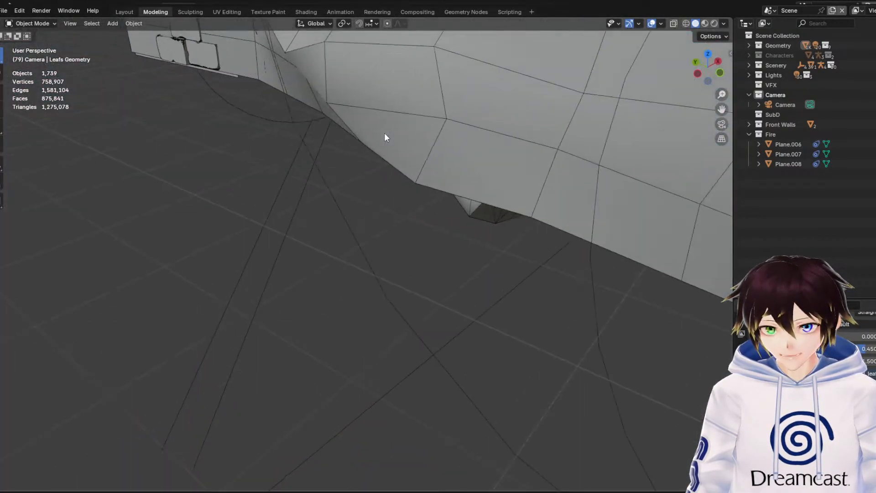
middle_drag(383, 143, 383, 157)
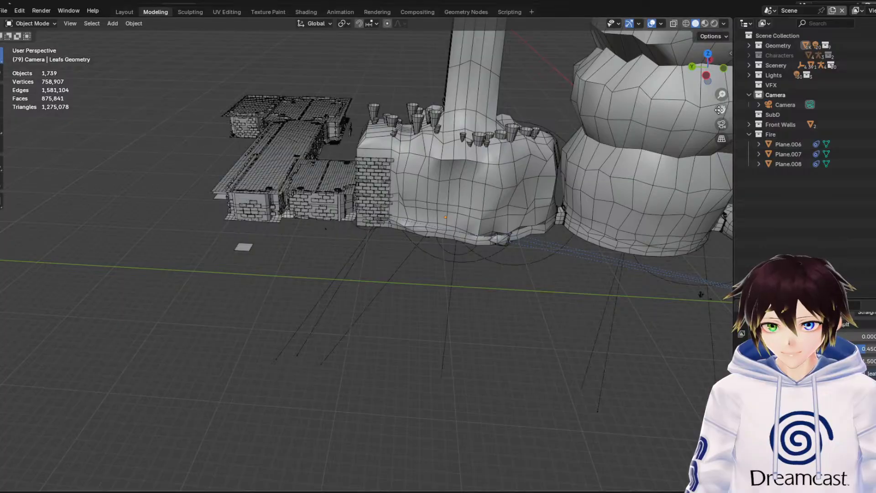
scroll(382, 157, up, 2)
shift+middle_drag(484, 183, 483, 203)
scroll(577, 203, up, 4)
scroll(497, 195, up, 3)
scroll(497, 195, up, 1)
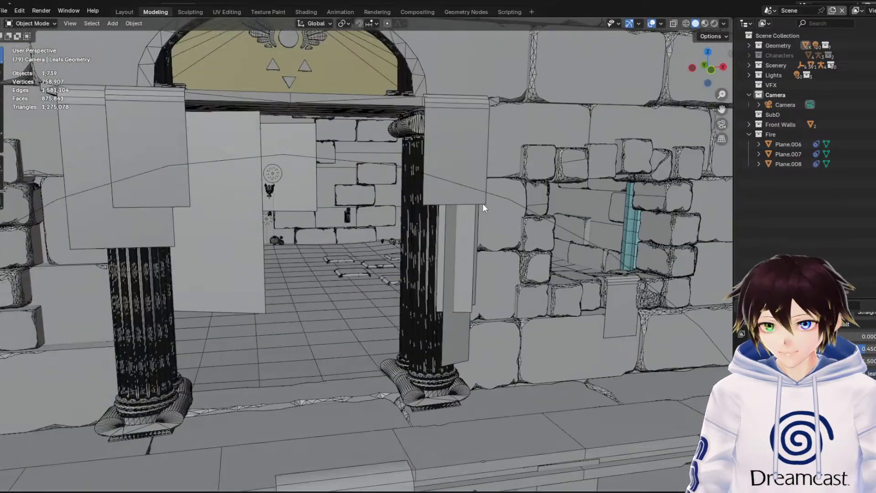
scroll(458, 250, up, 4)
middle_drag(470, 253, 454, 245)
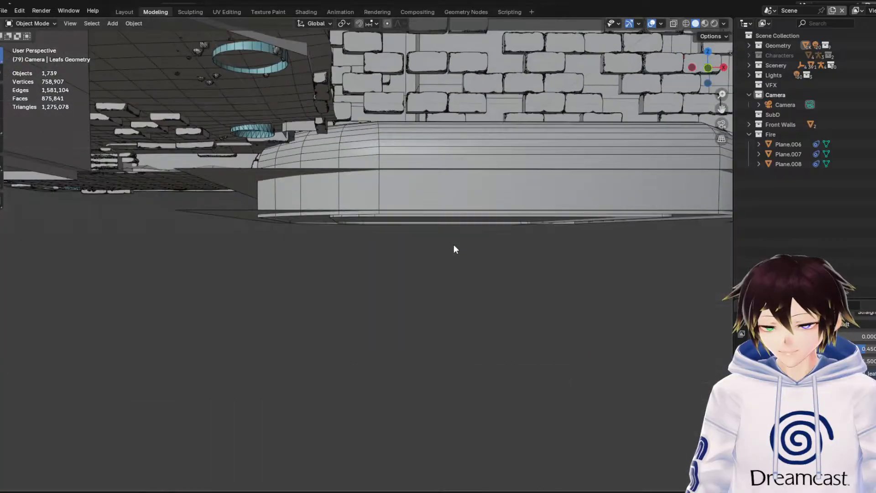
Pass the ruins' entrance and brick side wall to examine the chamber with the two torches
scroll(453, 244, up, 1)
drag(720, 110, 349, 271)
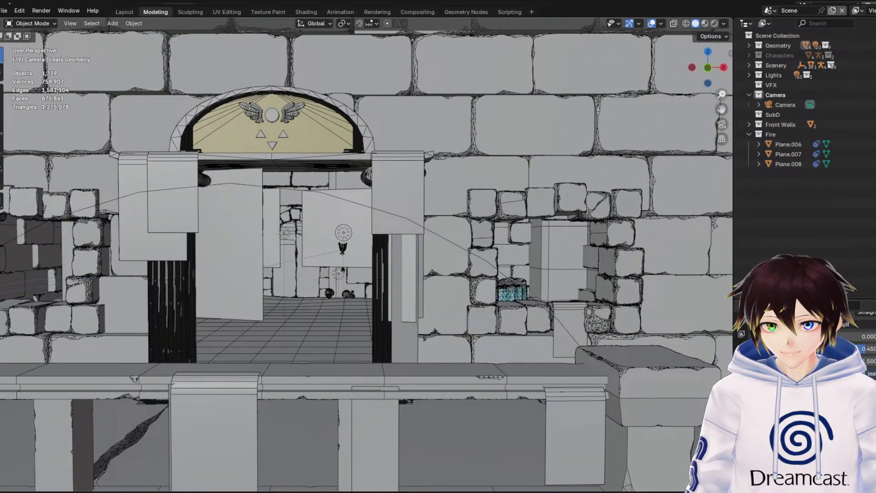
drag(721, 96, 721, 46)
drag(721, 110, 650, 106)
middle_drag(445, 178, 464, 177)
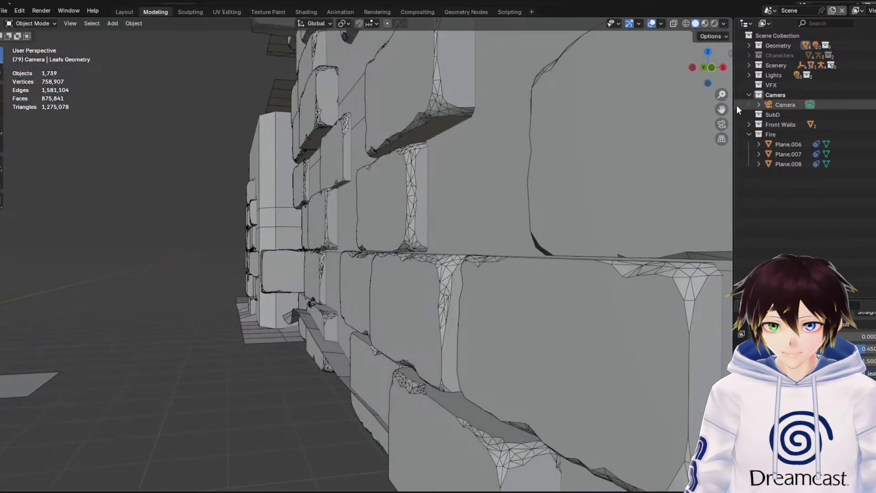
drag(720, 107, 764, 110)
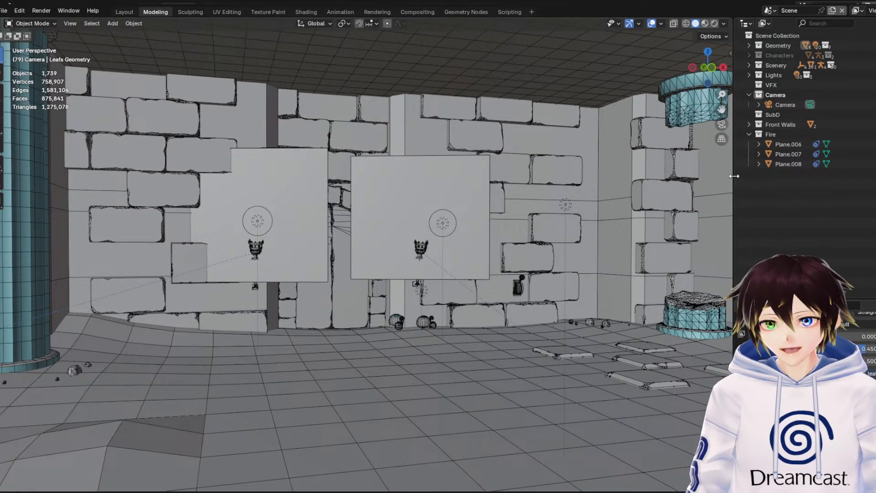
Widen the viewport and preview the torch wall in rendered shading with overlays hidden
drag(733, 179, 821, 183)
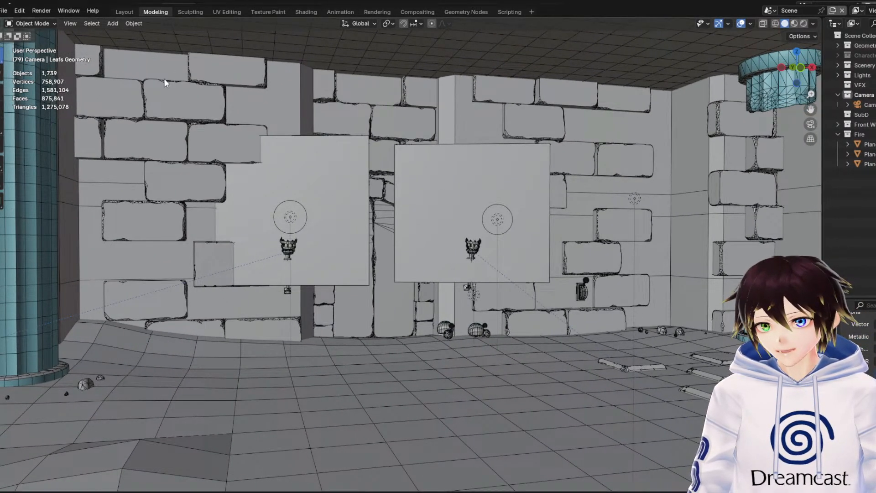
click(803, 23)
click(741, 23)
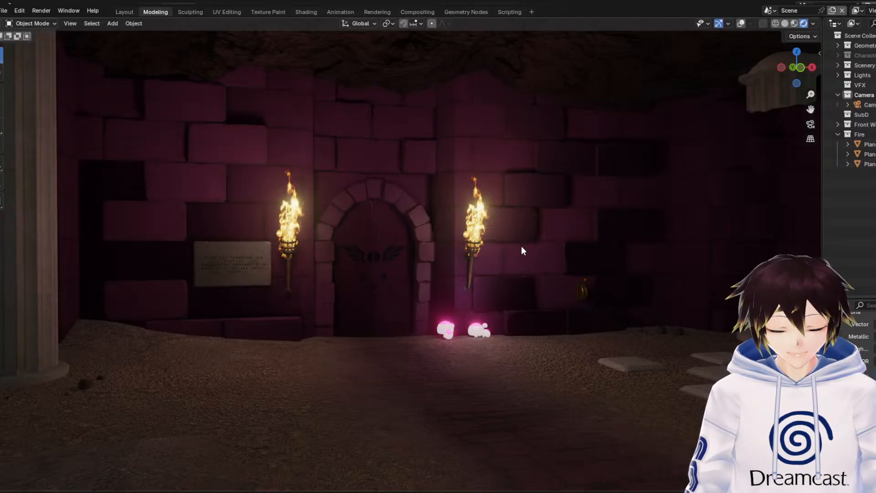
Show the overlays and change the colour of the point light beside the torch right of the door to warm orange
click(741, 23)
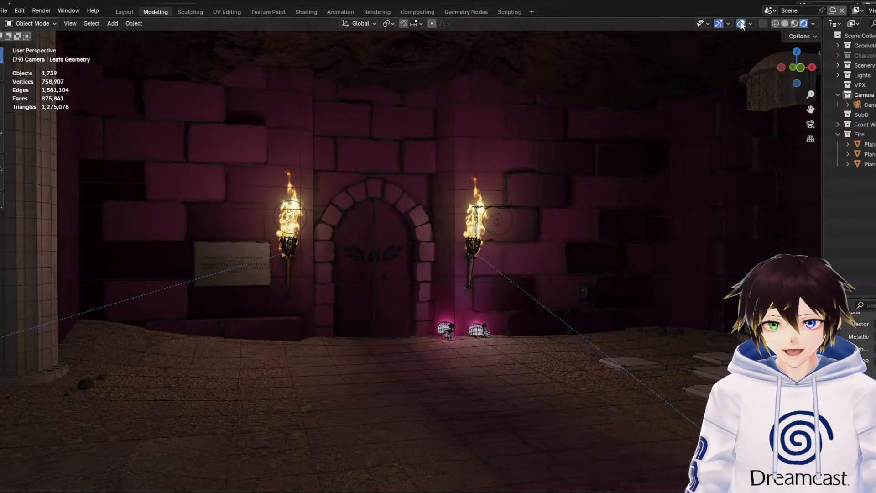
click(497, 221)
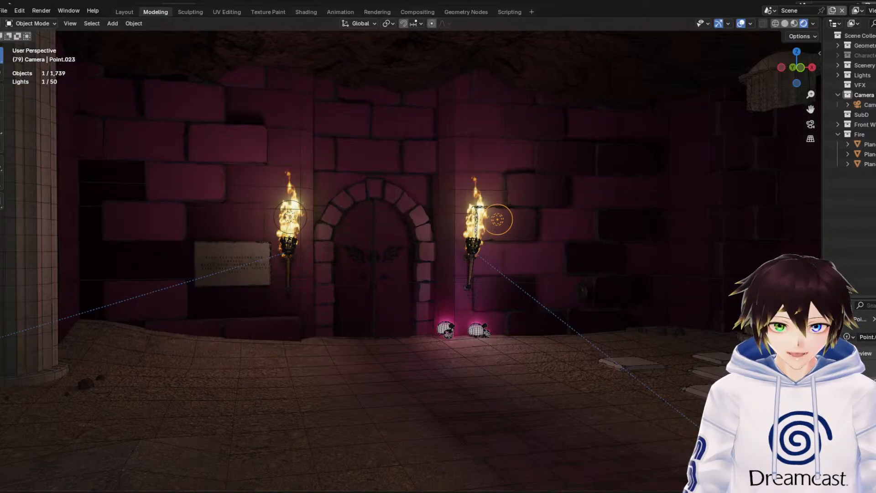
click(874, 391)
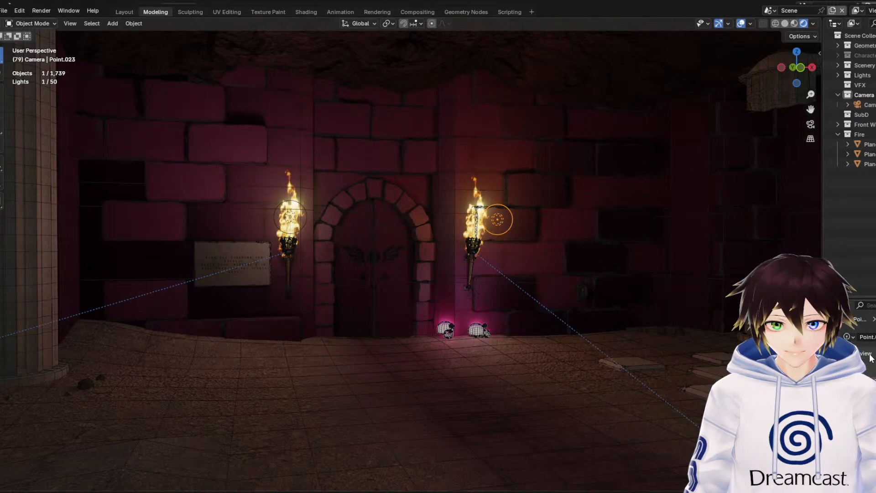
click(873, 391)
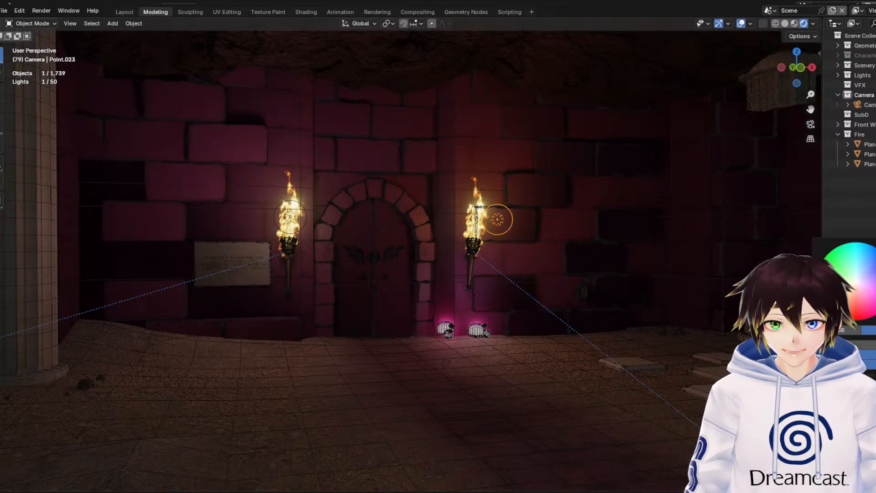
Give the point light at the torch near the wall plaque the same warm orange colour and hide the overlays
click(293, 218)
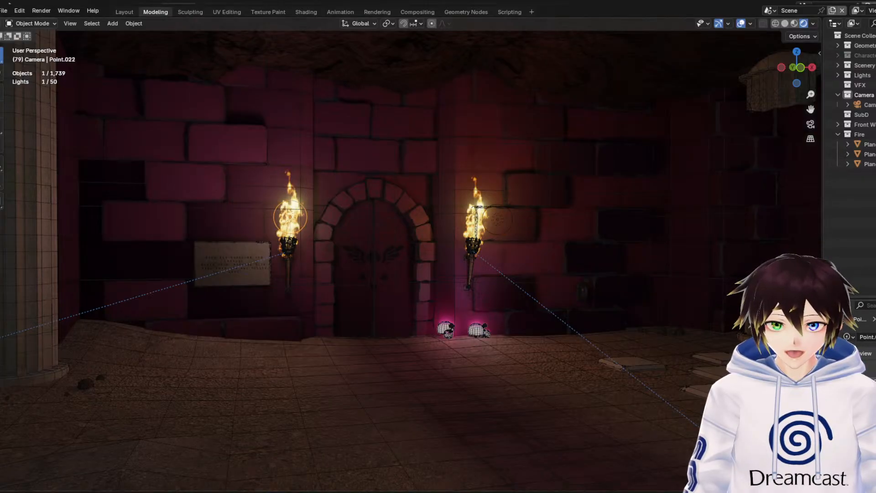
click(873, 390)
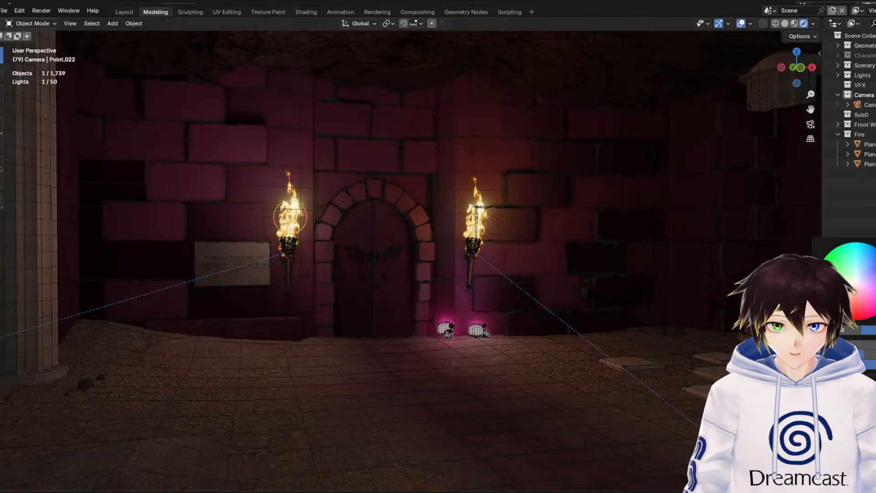
click(741, 23)
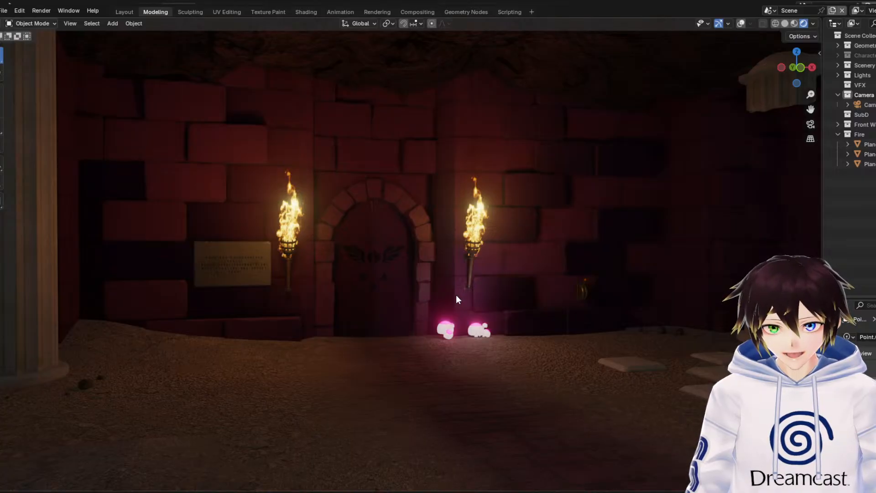
Reframe the torch wall and compare its solid geometry with the rendered result without overlays
drag(810, 109, 799, 186)
middle_drag(590, 221, 596, 215)
drag(810, 109, 771, 201)
middle_drag(590, 216, 590, 212)
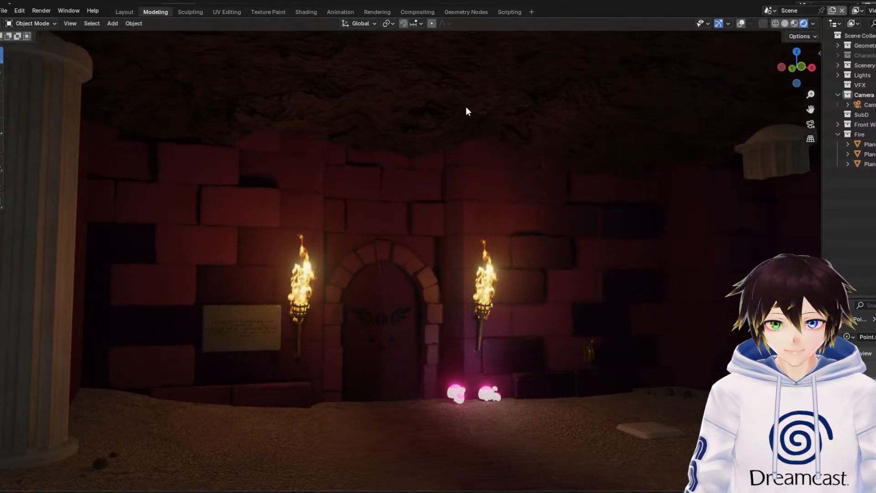
click(743, 23)
click(785, 23)
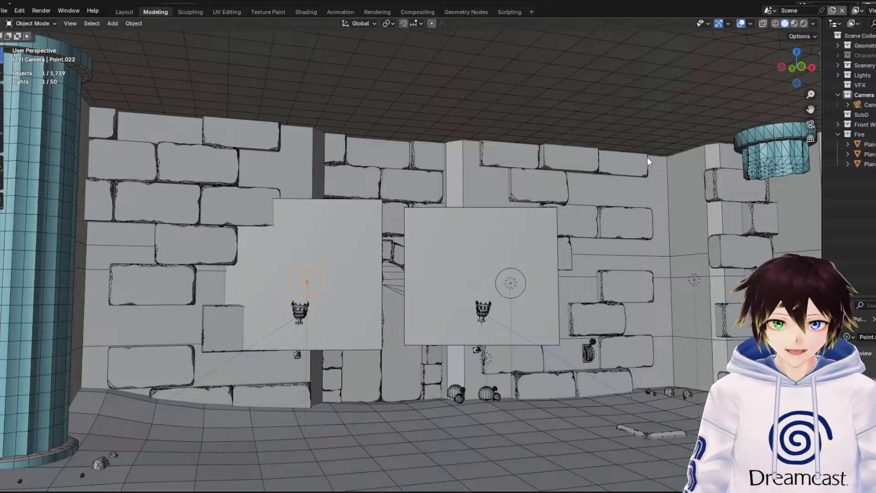
click(802, 23)
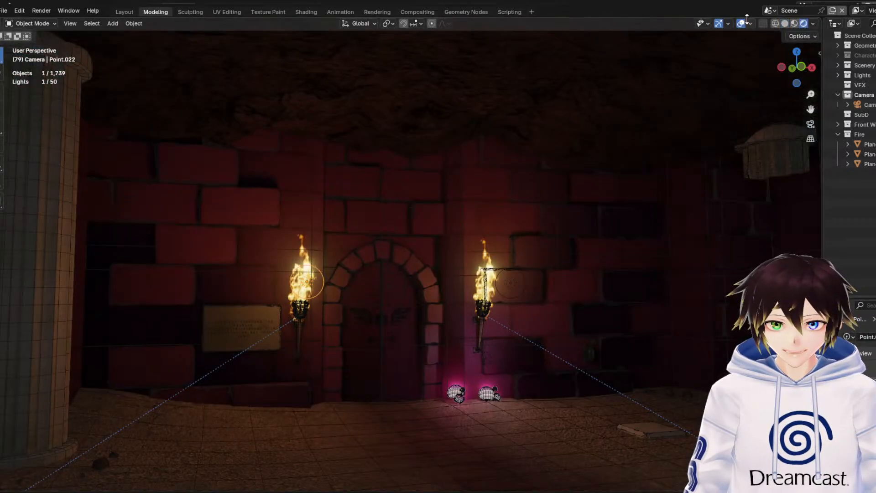
key(shift+alt+z)
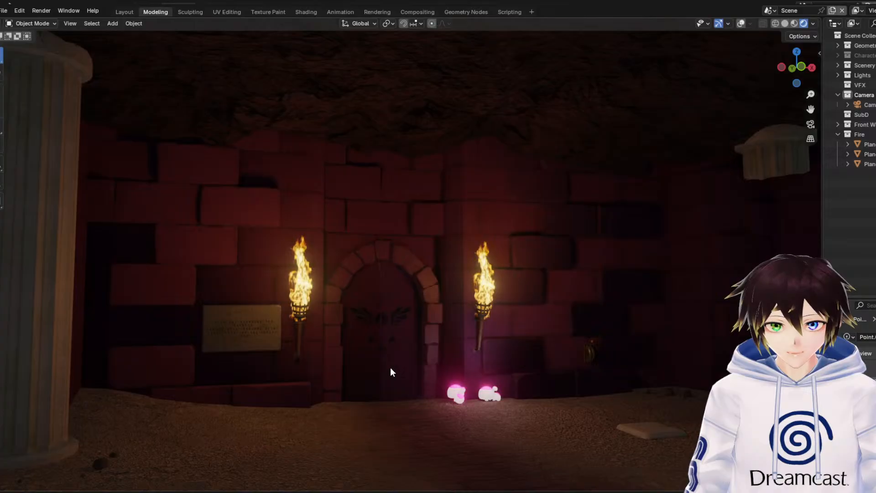
Return to solid shading with overlays shown and approach the arched door between the two torches
click(741, 23)
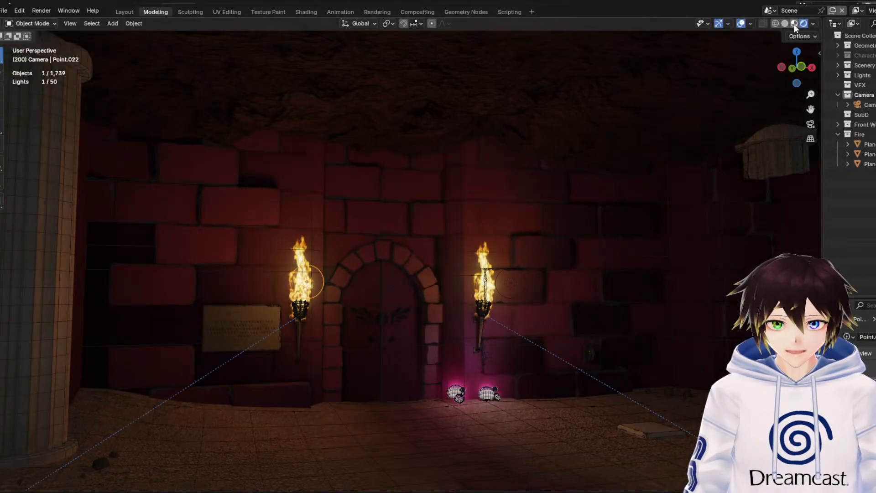
click(785, 24)
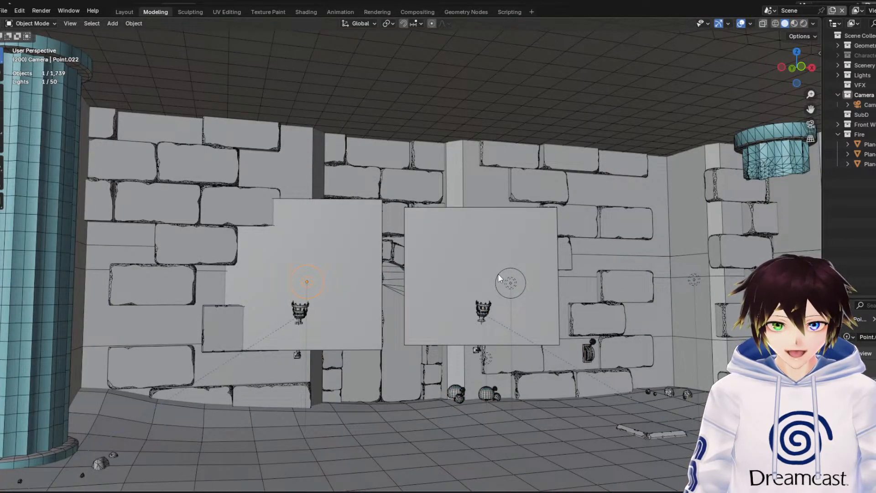
key(shift+grave)
key(w)
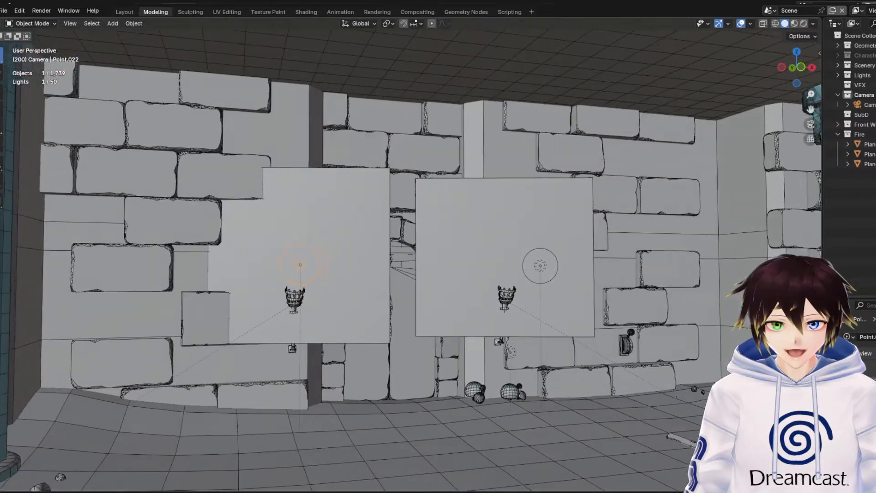
key(w)
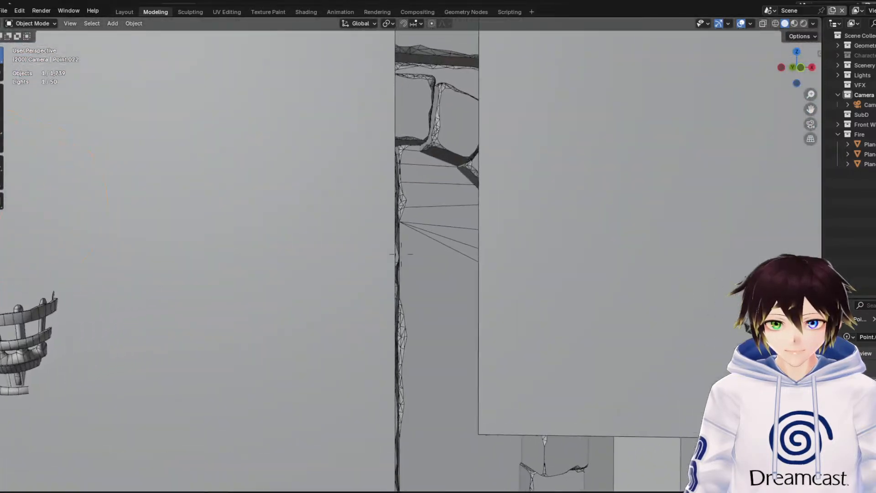
Walk around the two torches to examine the flat flame planes and the torch holders from the side and front
key(s)
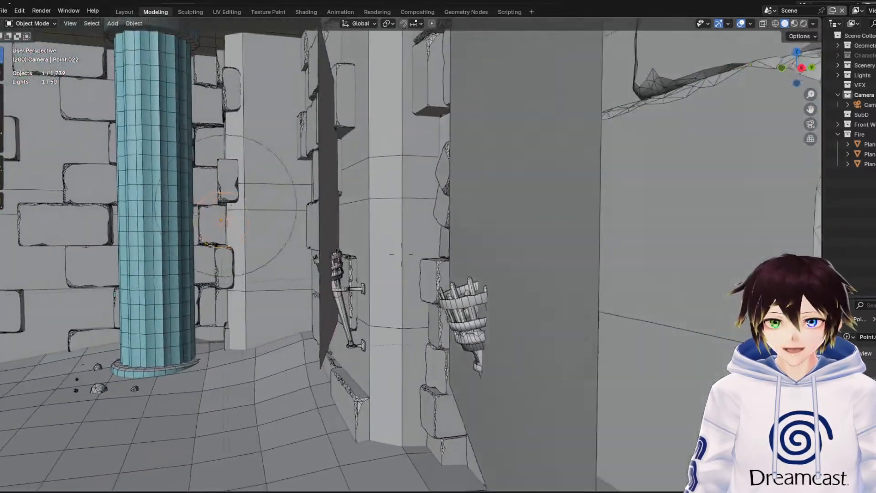
key(s)
key(a)
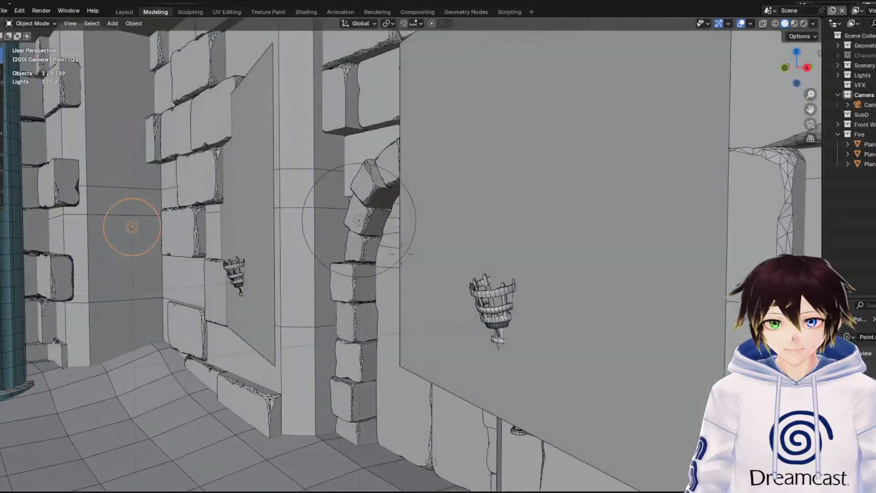
key(s)
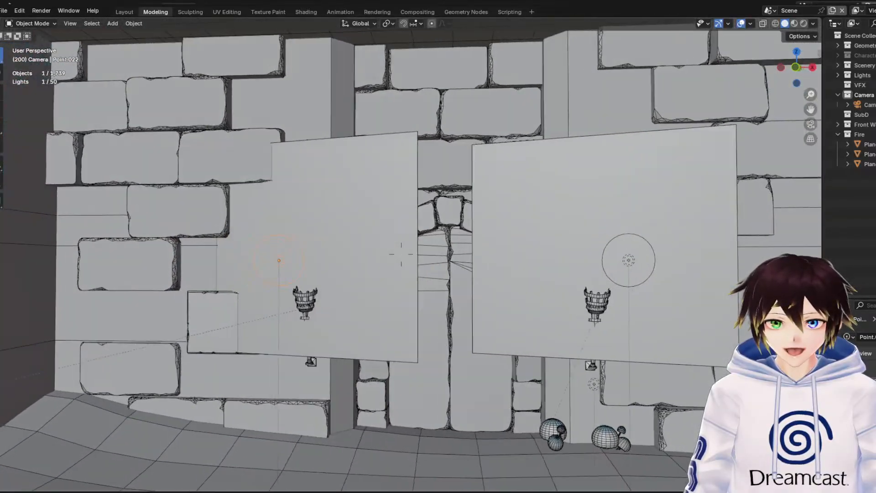
key(w)
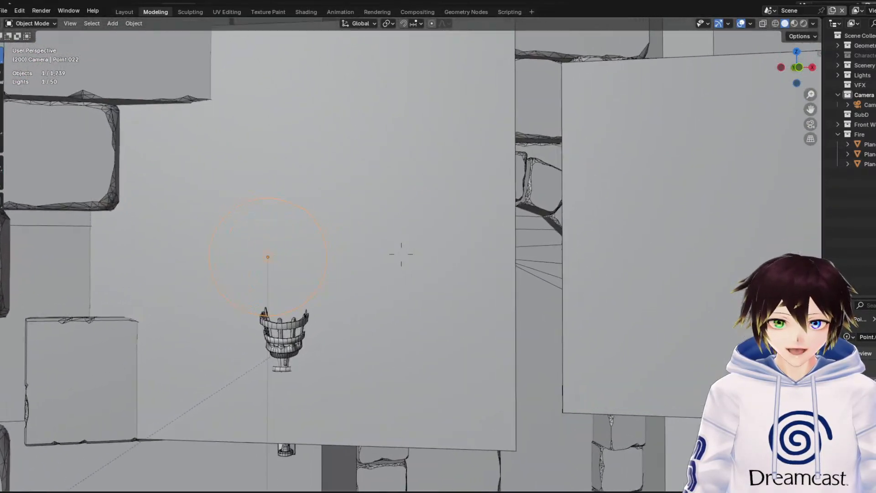
Walk through the neighbouring chambers to examine the brick walls, the torch-flanked archway and the horned figure's mesh
key(w)
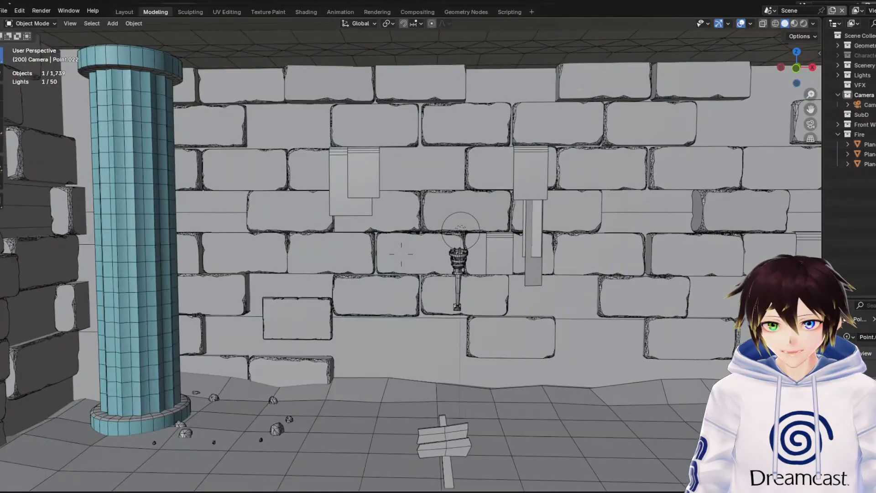
key(w)
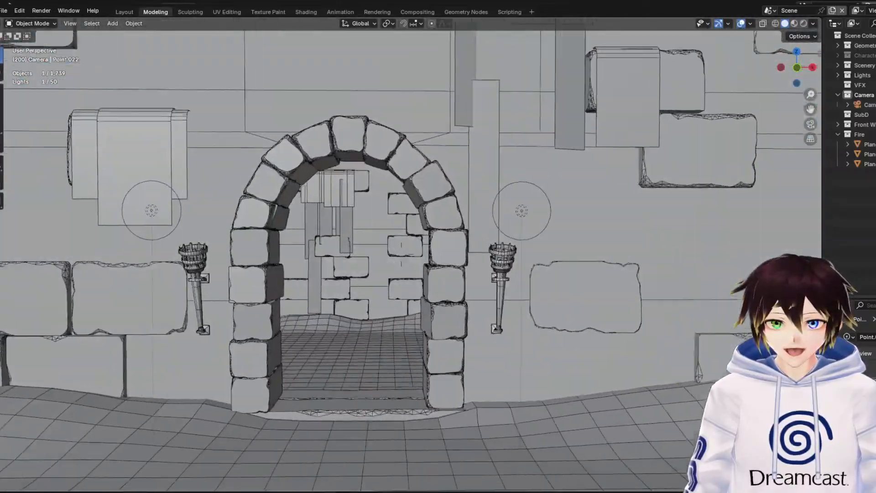
key(s)
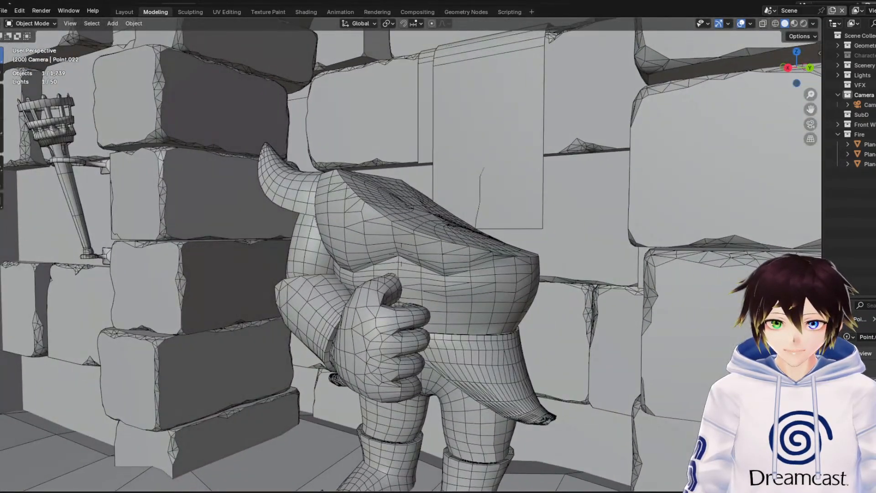
Back away from the horned figure to examine the brick archway and the two blue columns framing it
key(d)
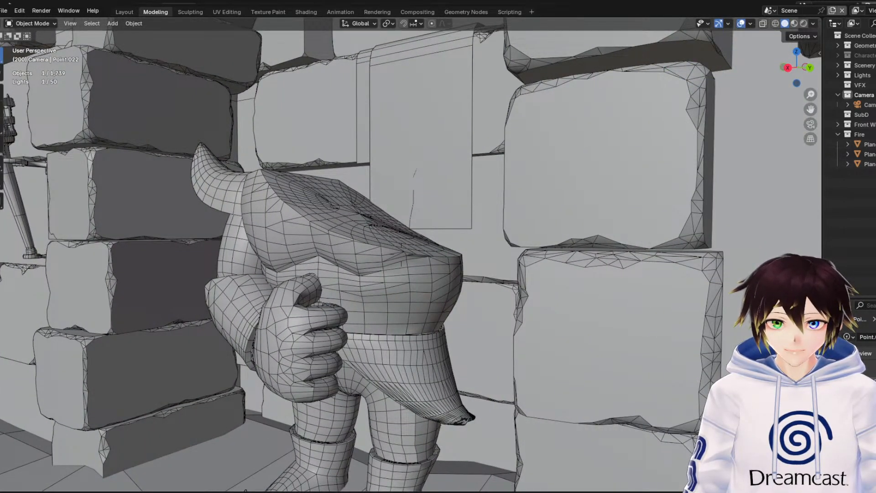
key(s)
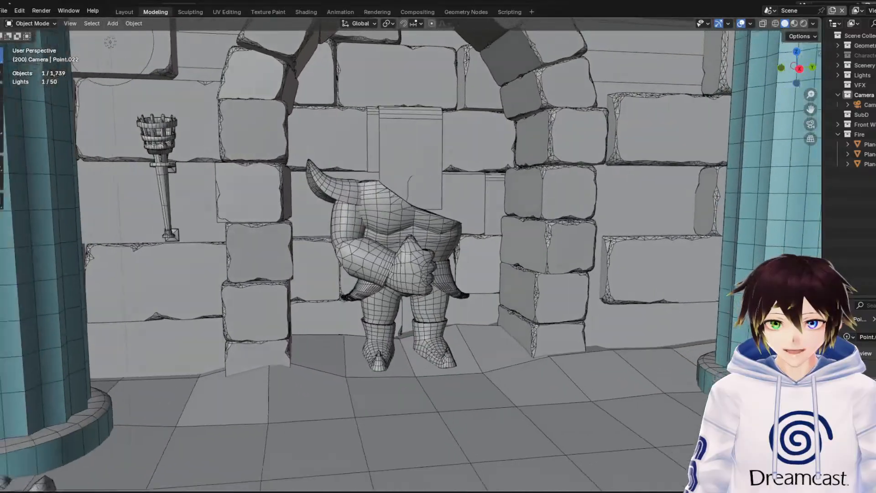
key(s)
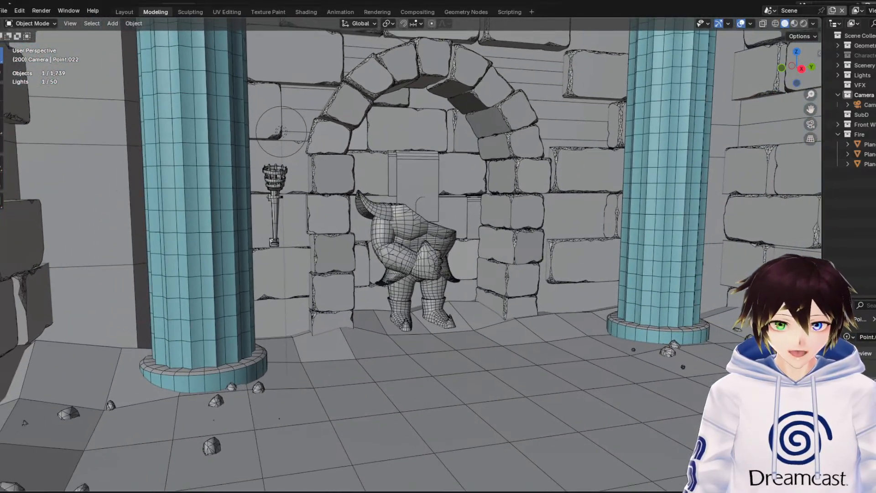
key(d)
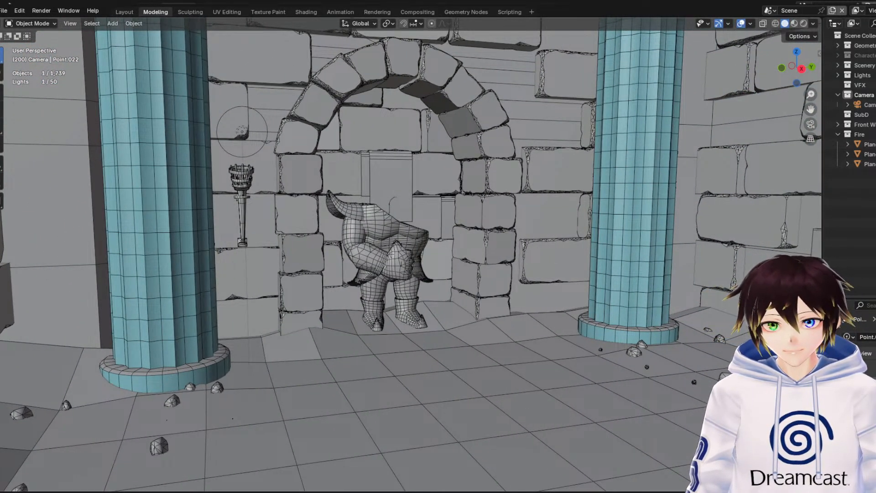
key(w)
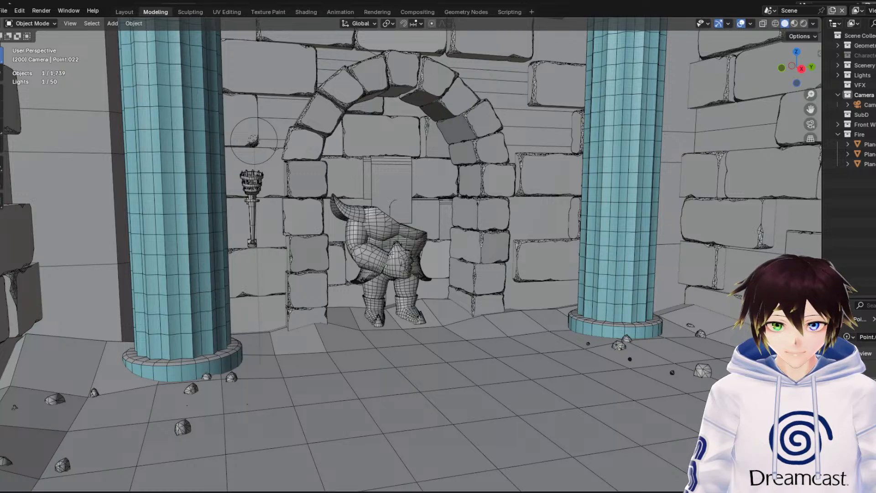
key(w)
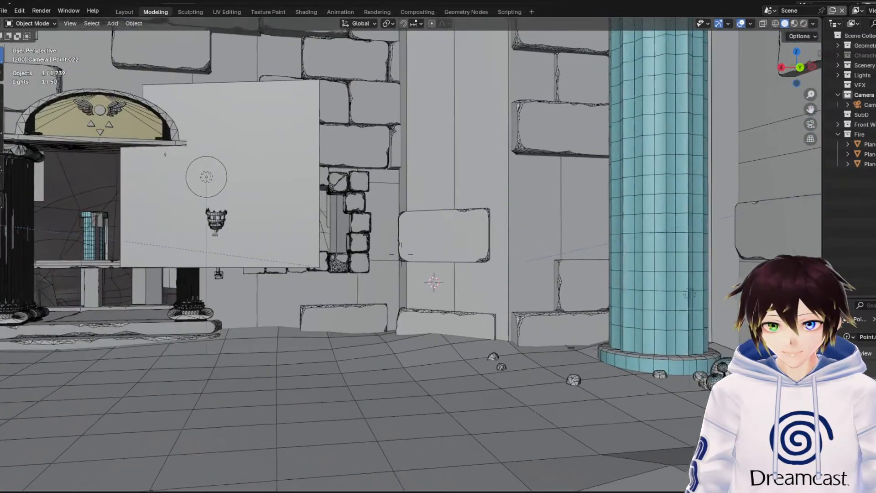
Walk on into the cave to examine the large central cylinder, the free-standing blue columns and the rock walls
key(w)
key(d)
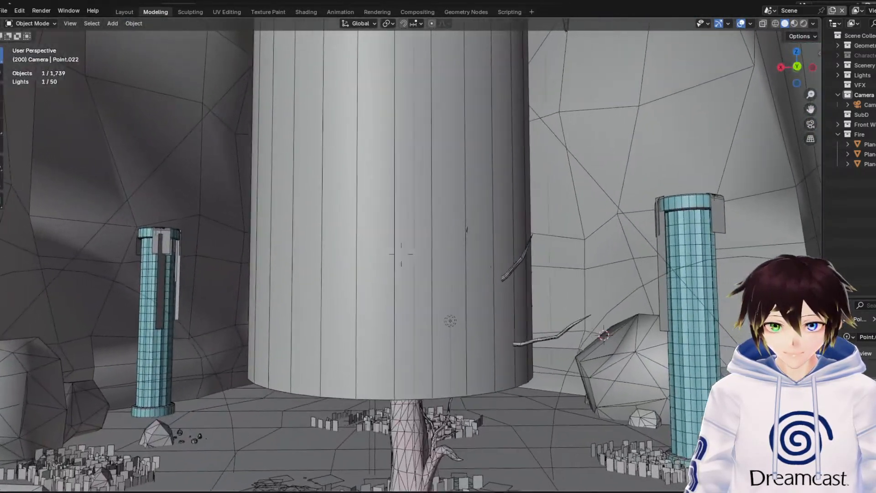
key(w)
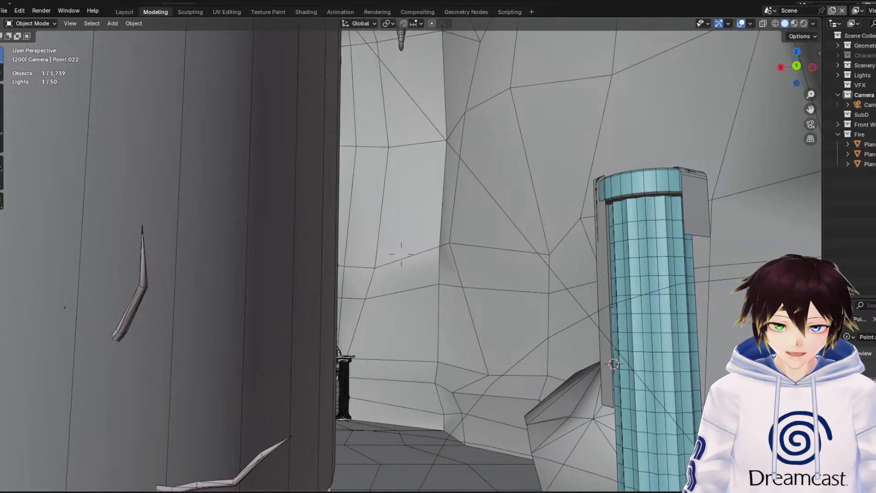
key(Escape)
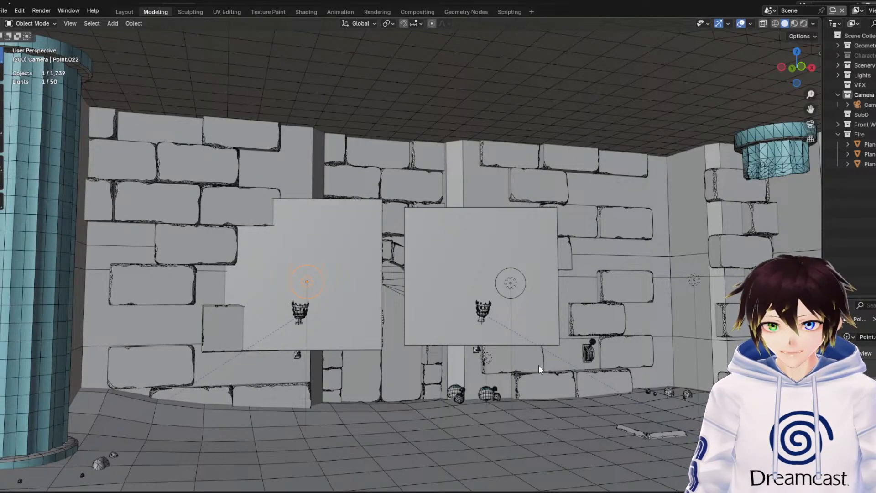
Pull out to the cave's exterior and fly inside to overlook the floor, the stalagmites and the pedimented doorway
middle_drag(487, 341, 455, 342)
scroll(455, 342, down, 12)
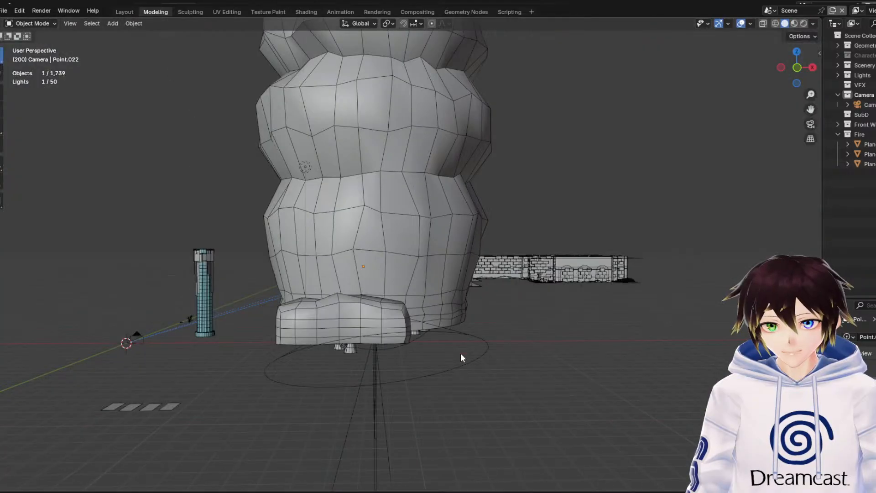
key(shift+grave)
key(w)
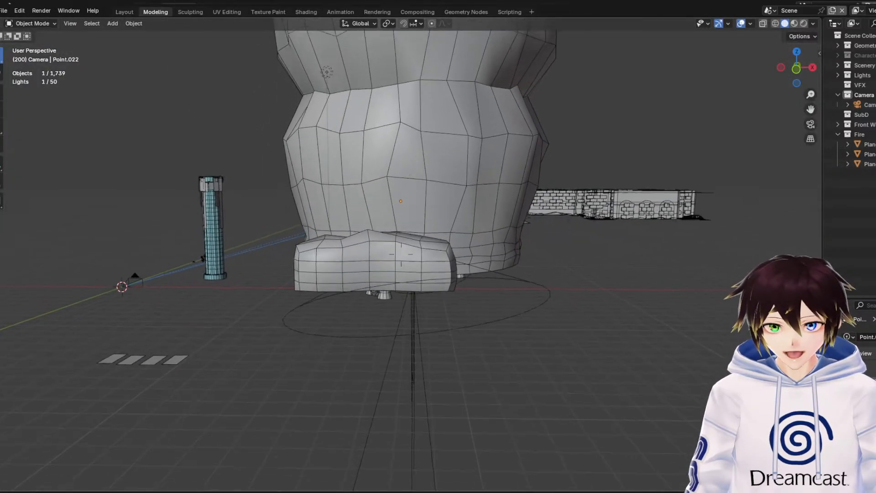
key(w)
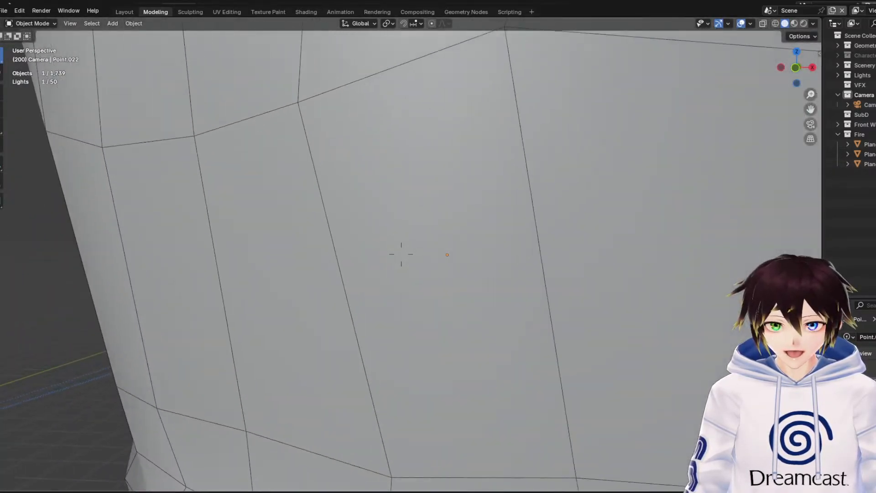
key(w)
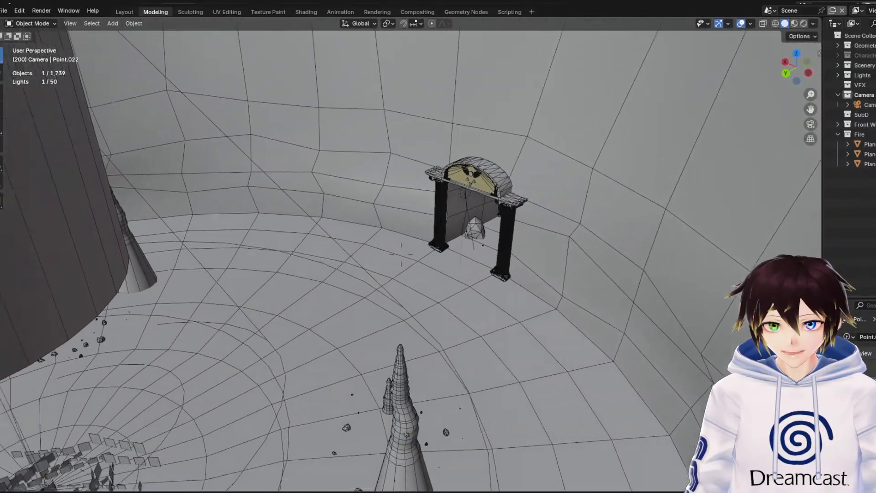
key(w)
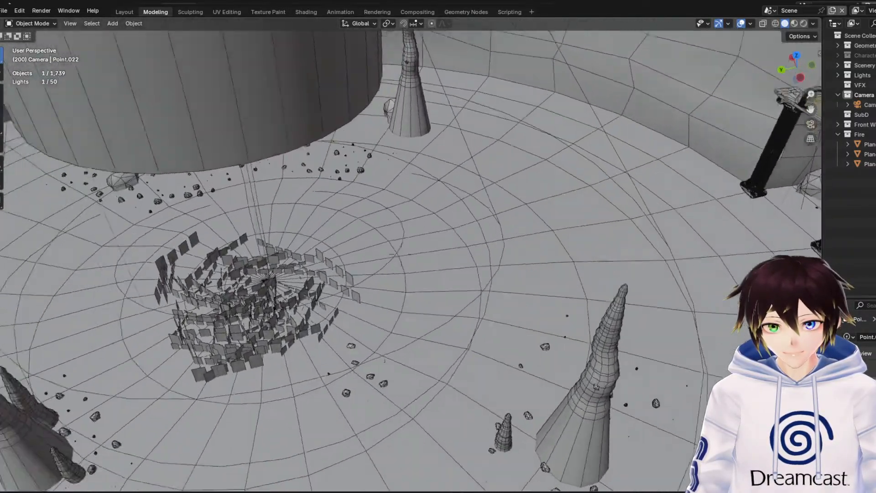
Circle the patch of flat upright planes at ground level to examine how it sits in front of the doorway
key(w)
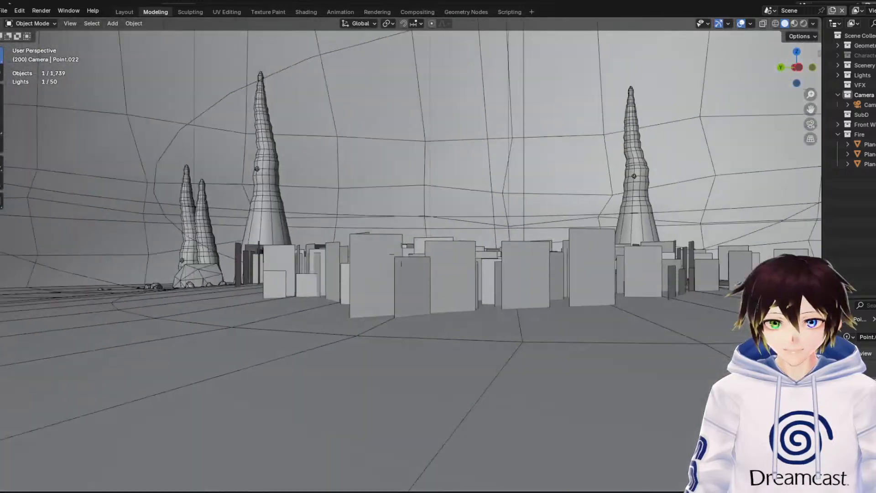
key(s)
key(w)
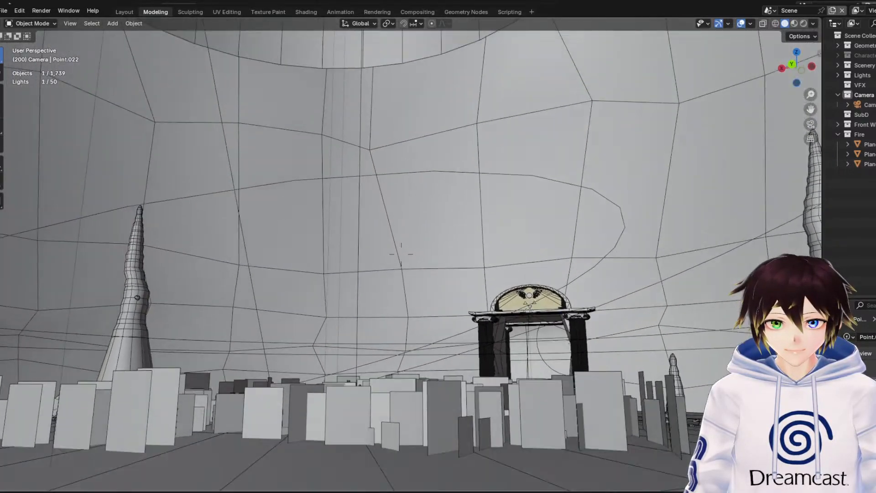
key(s)
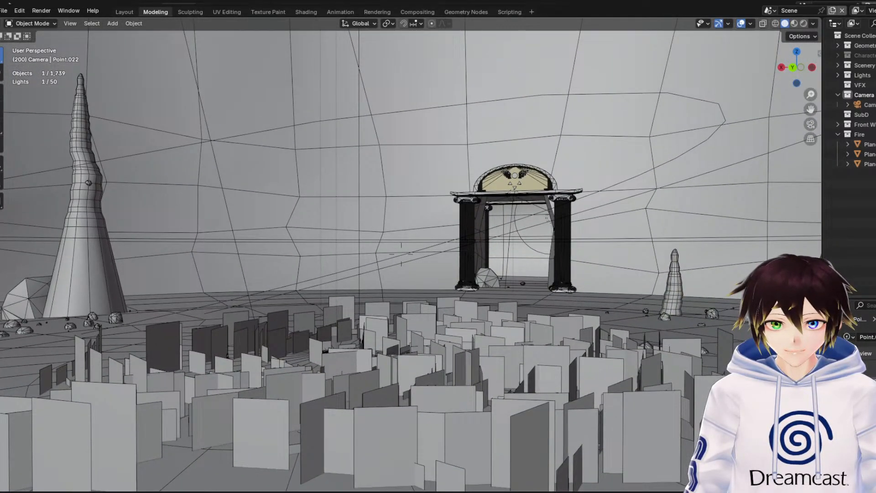
key(d)
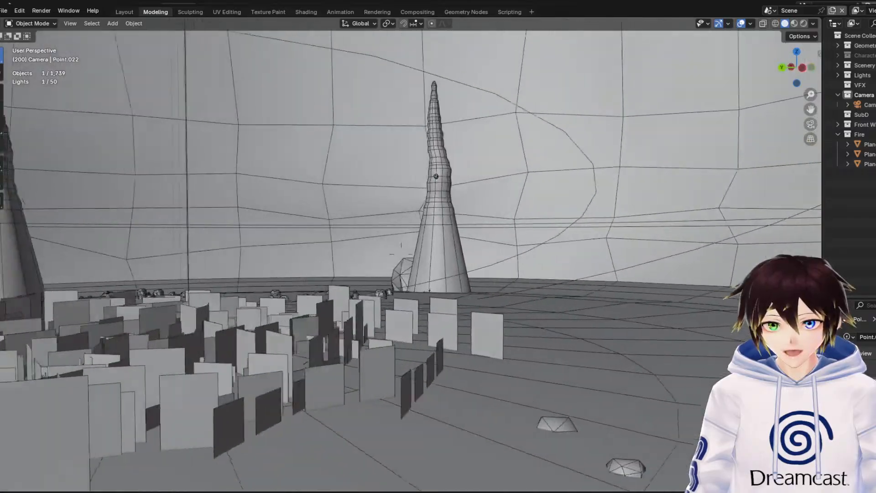
key(d)
key(s)
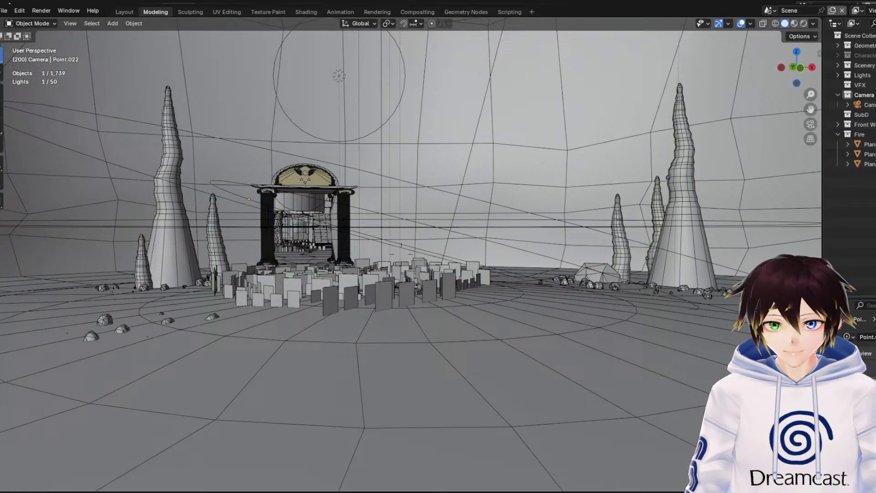
Move among the stalagmites and scattered rocks on the cave floor to examine their simple meshes
key(w)
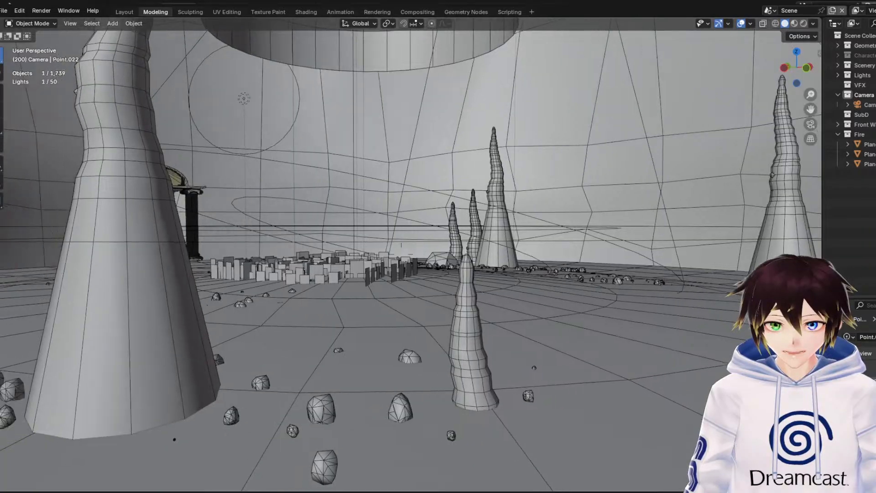
key(a)
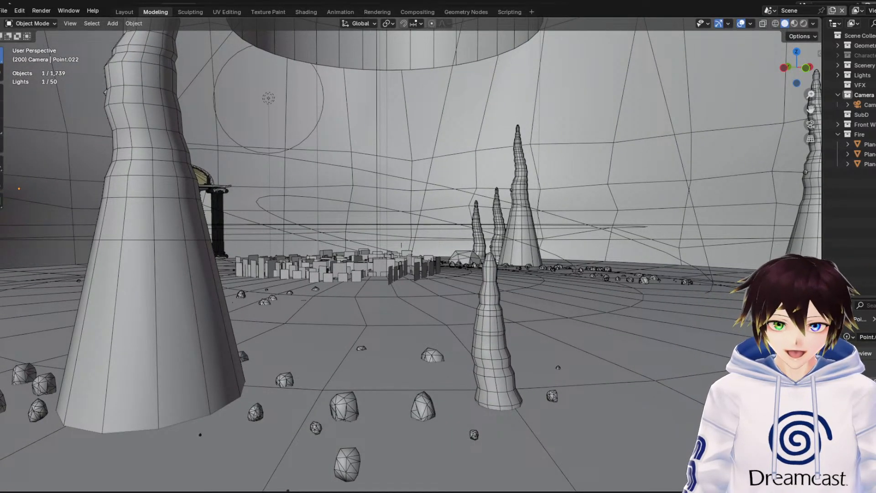
key(a)
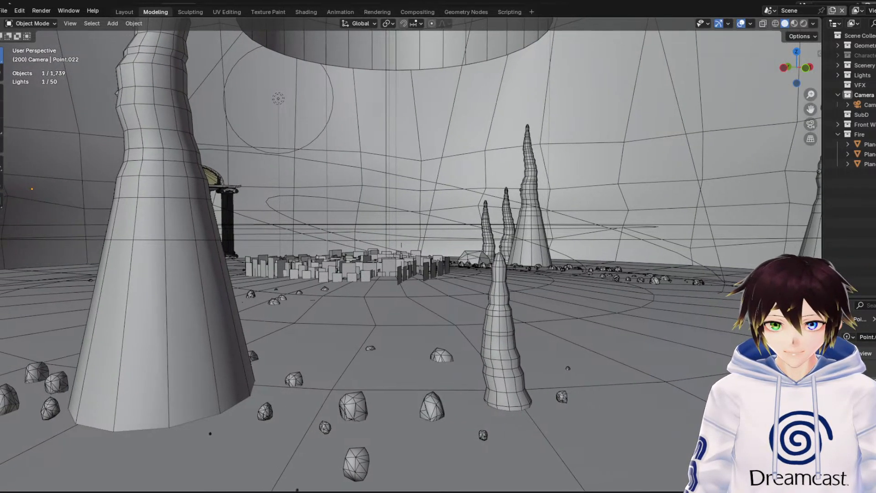
key(w)
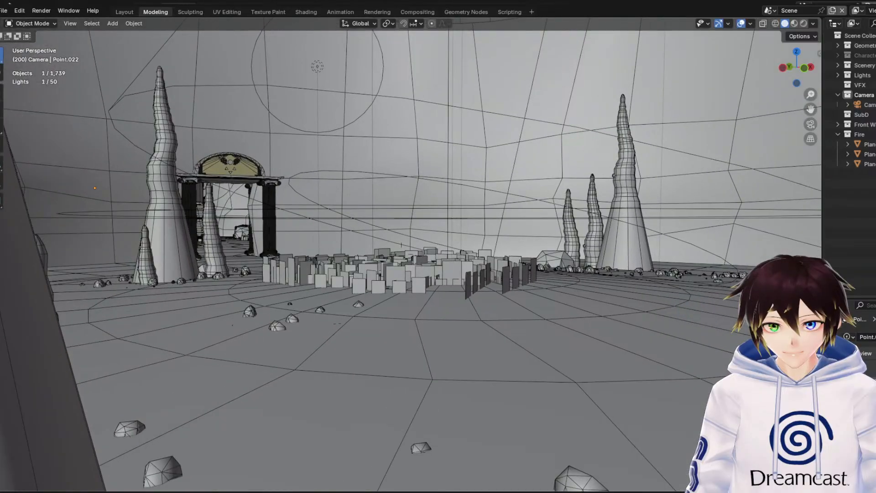
key(s)
key(w)
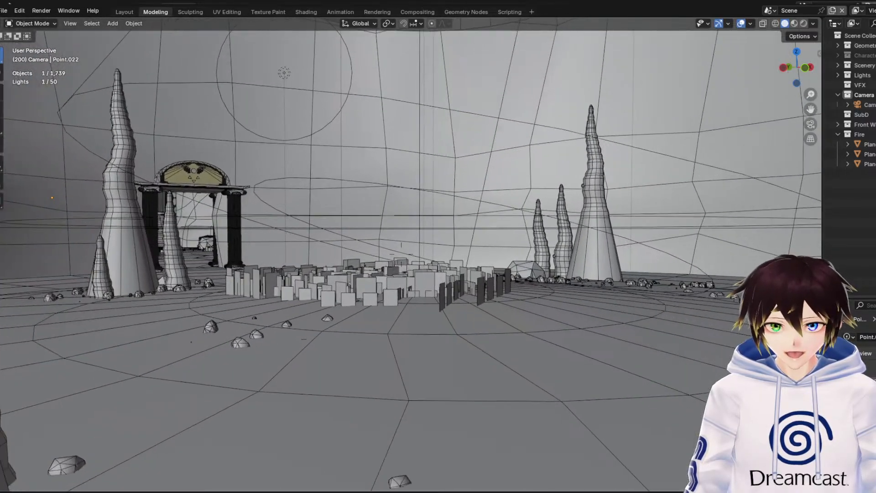
key(w)
key(d)
key(s)
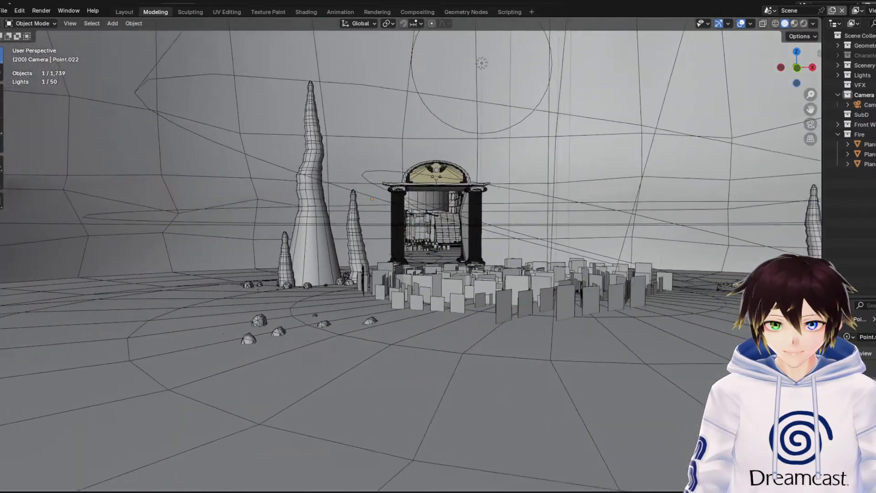
key(Escape)
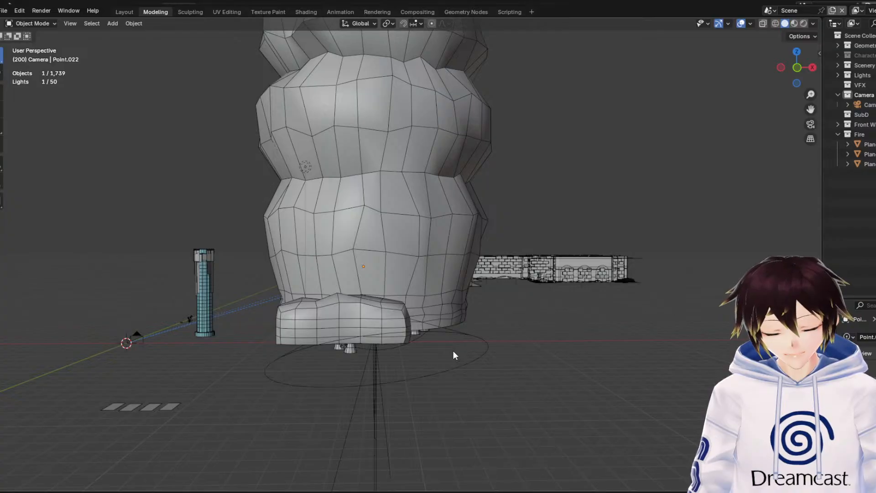
Orbit around the outside of the cave shells to examine their low-poly rock meshes and the adjoining ruins
middle_drag(429, 259, 472, 275)
scroll(464, 300, up, 3)
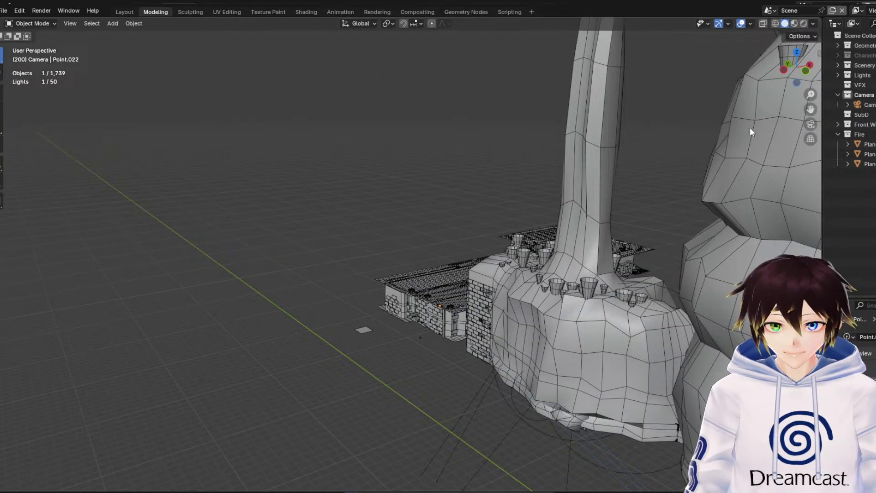
drag(810, 109, 554, 21)
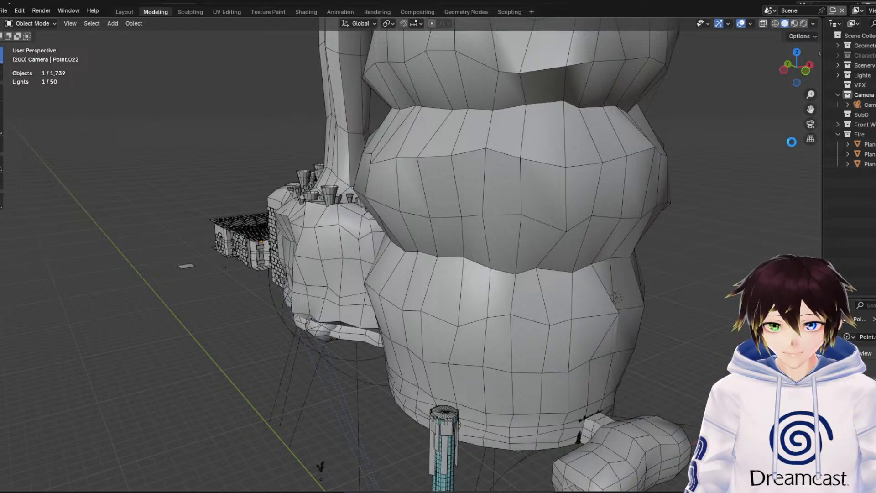
Open the Frisk character's animation file and deselect all bones of the rig
click(4, 10)
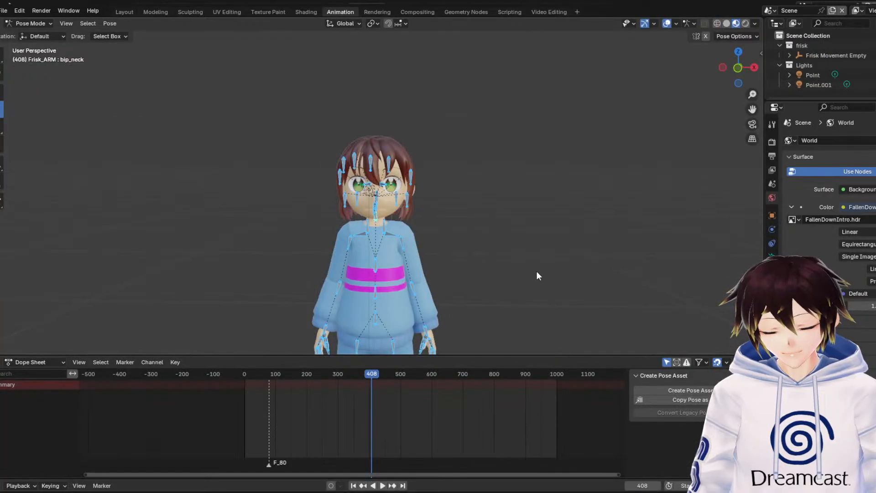
click(542, 277)
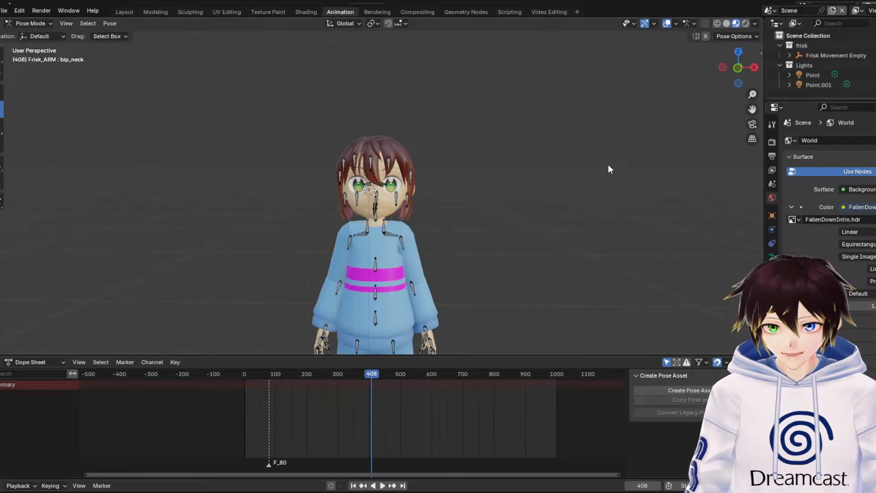
Collapse the frisk and Lights collections and hide the Lights collection from the viewport
click(779, 45)
click(793, 55)
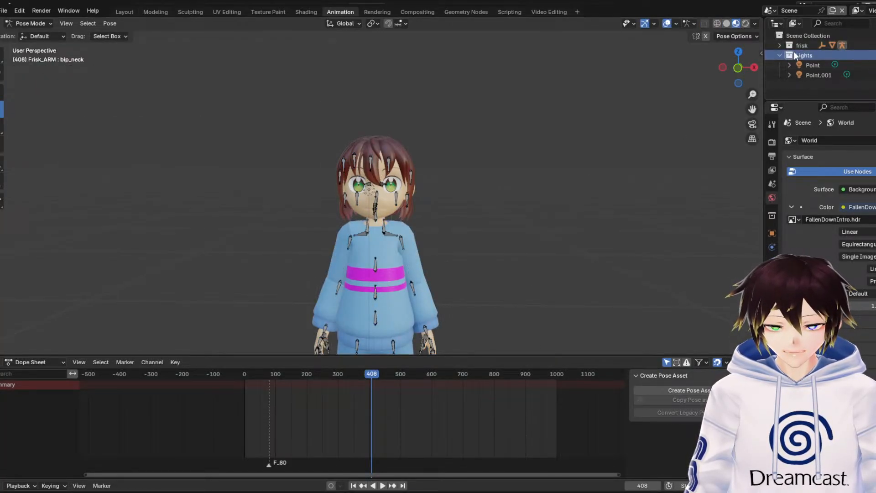
click(780, 55)
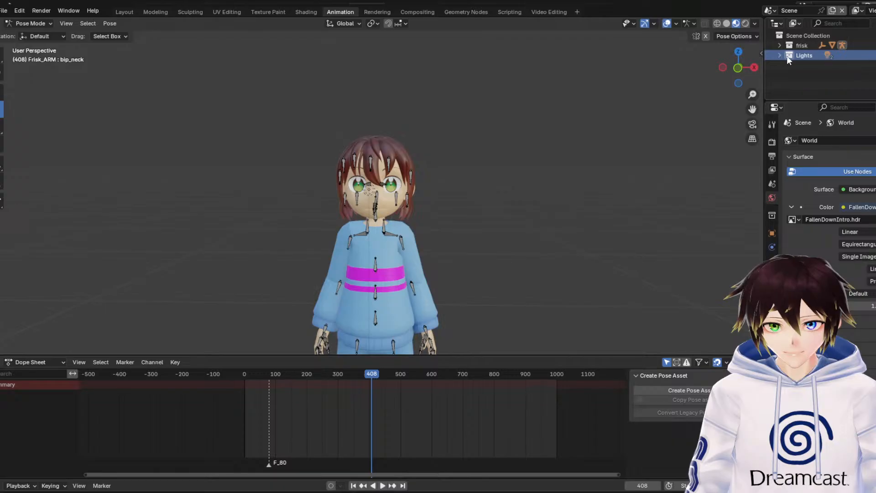
key(h)
click(807, 36)
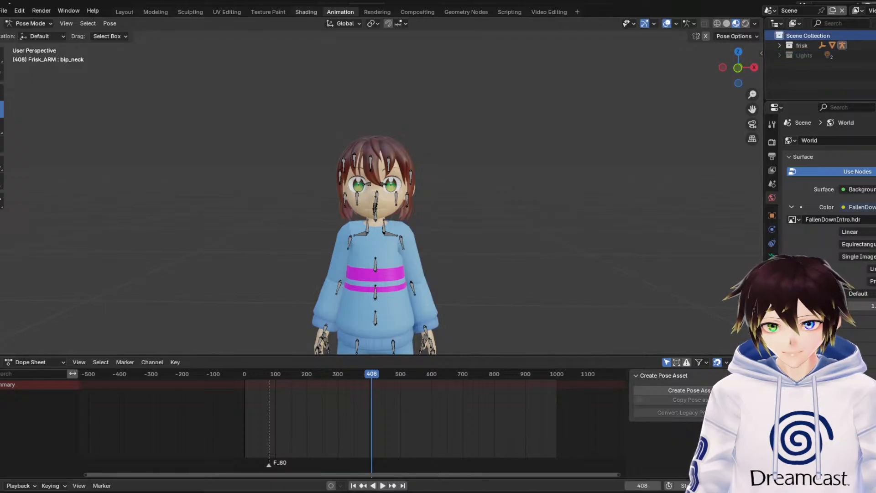
click(5, 12)
click(5, 12)
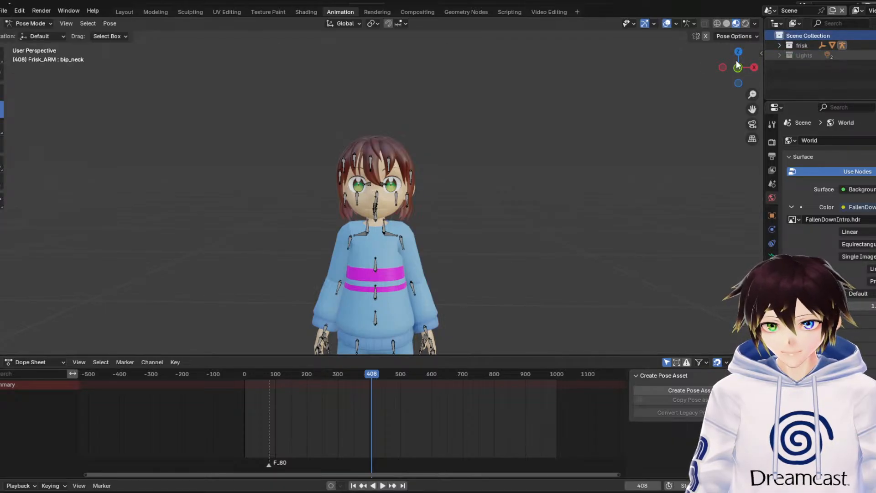
click(5, 11)
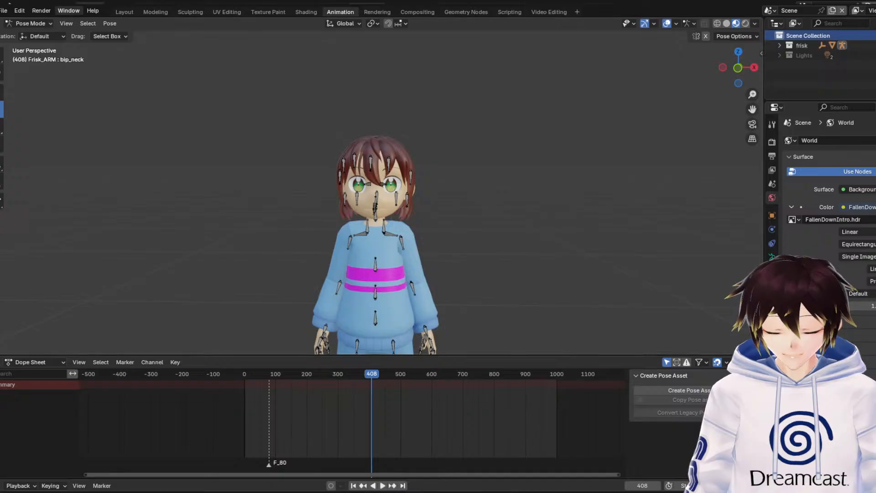
Append the Toriel character collection to the Frisk scene and select the Toriel Movement Cube
click(3, 10)
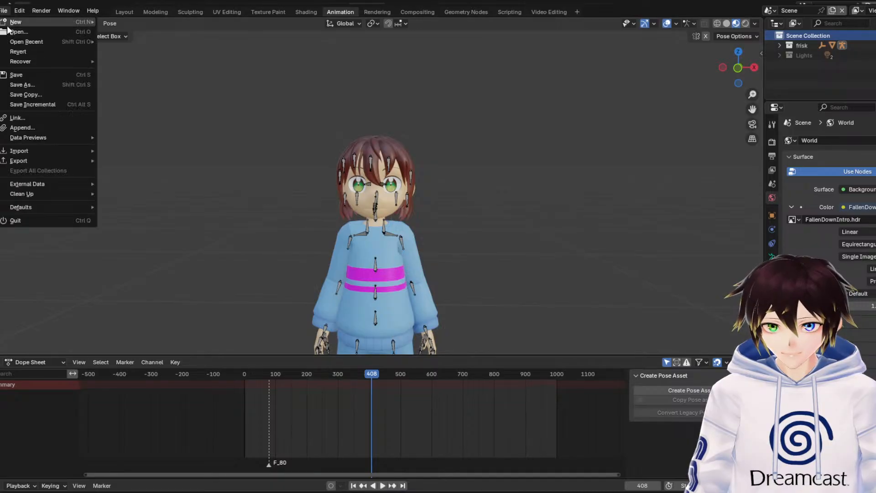
click(31, 124)
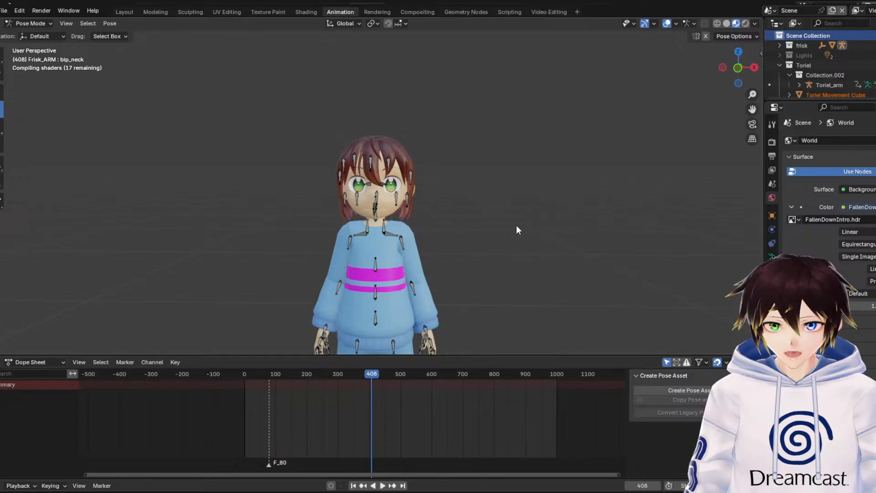
click(829, 94)
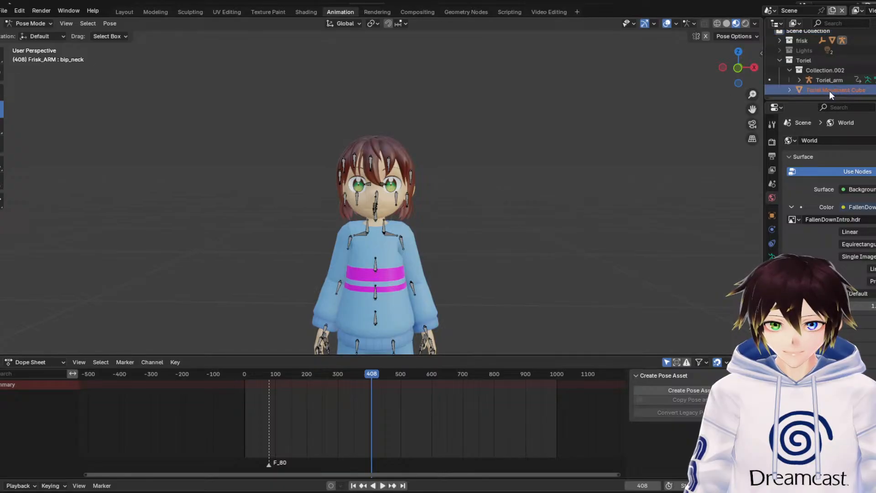
scroll(537, 131, down, 5)
scroll(536, 137, down, 3)
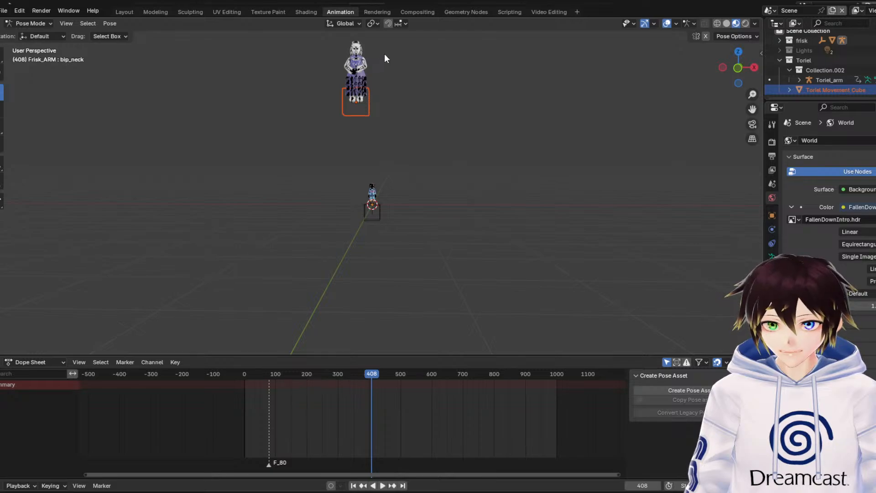
Switch to Object Mode and lower the Toriel Movement Cube along Z so Toriel stands at Frisk's floor level
click(29, 23)
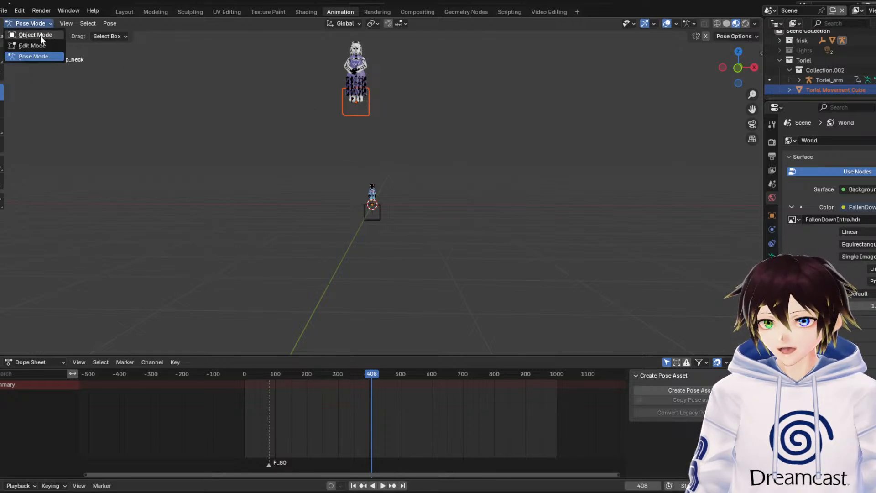
click(43, 37)
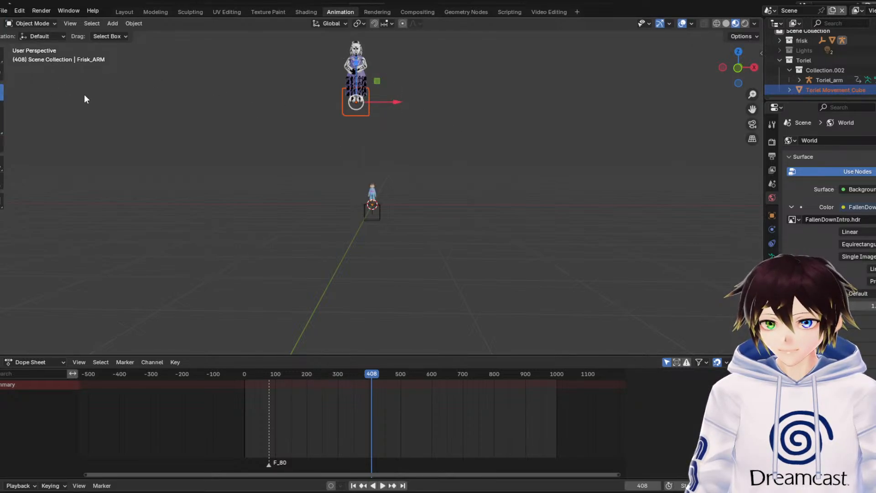
key(g)
key(z)
drag(357, 168, 357, 167)
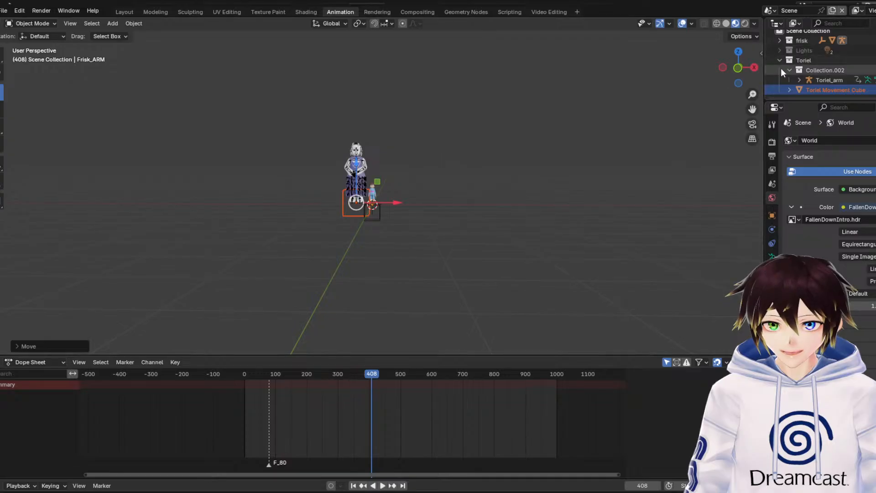
Scale Toriel down uniformly in front view to a size that suits standing next to Frisk
click(739, 68)
scroll(351, 193, up, 8)
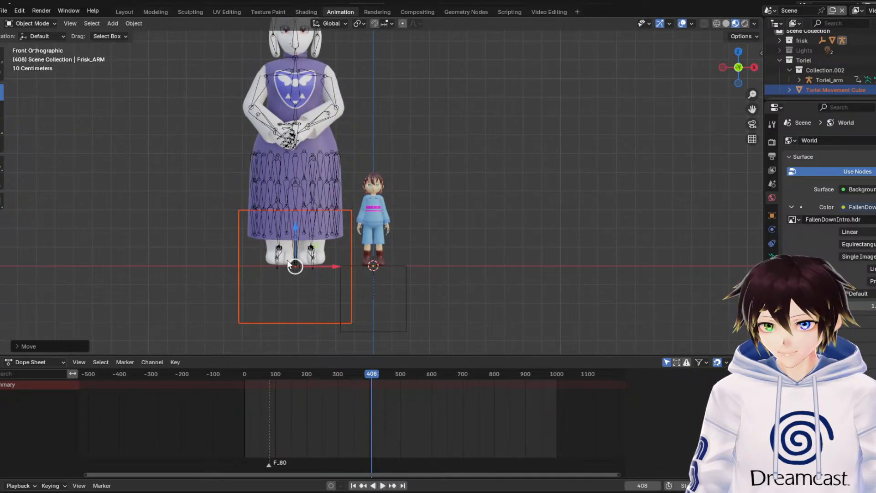
scroll(317, 254, down, 1)
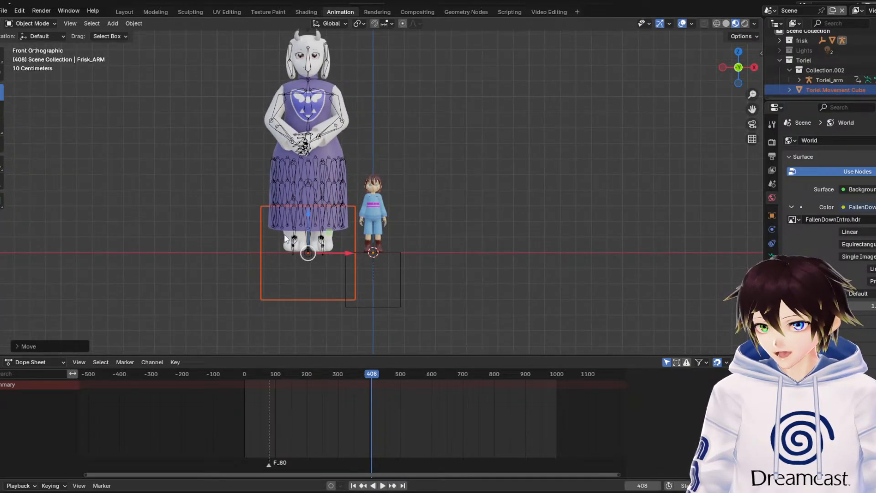
click(3, 126)
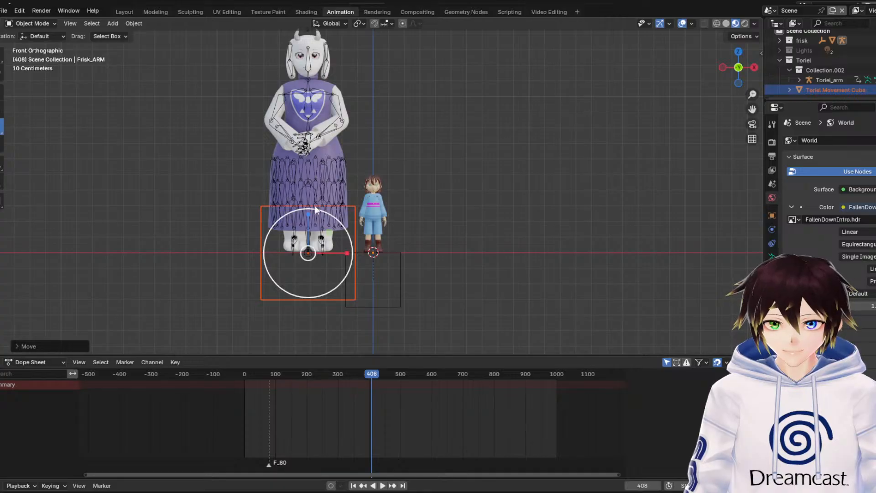
drag(339, 218, 311, 228)
scroll(310, 206, up, 1)
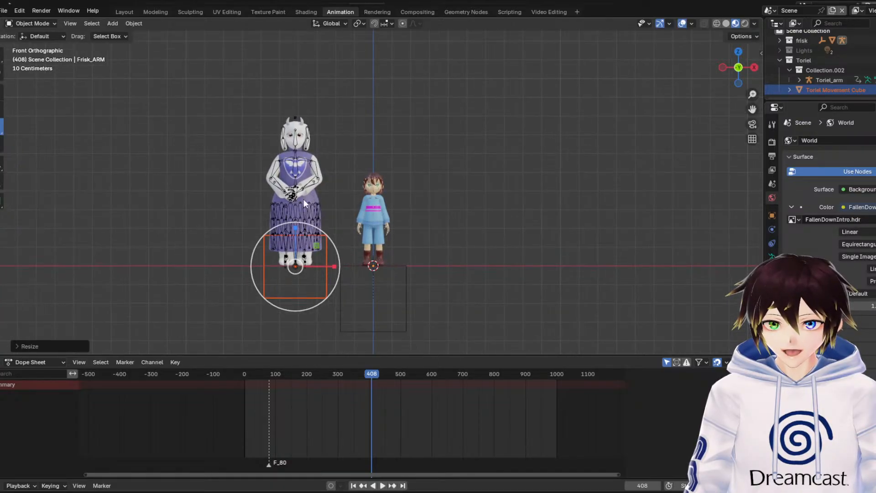
Move the Toriel Movement Cube along positive X past Frisk to stand on the character's other side, and deselect it
drag(345, 264, 366, 264)
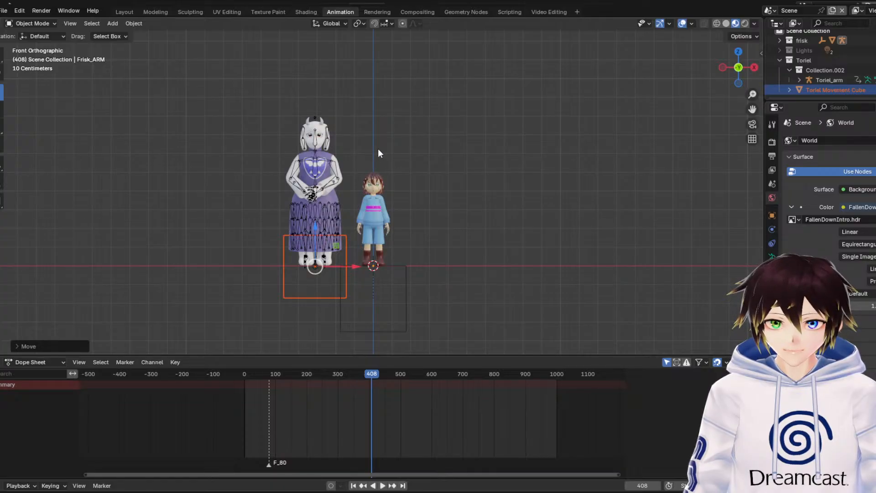
click(366, 153)
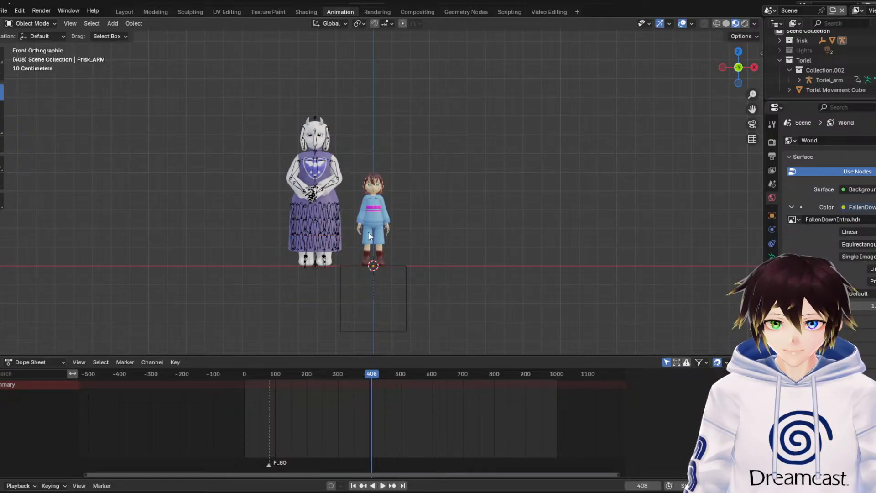
click(835, 90)
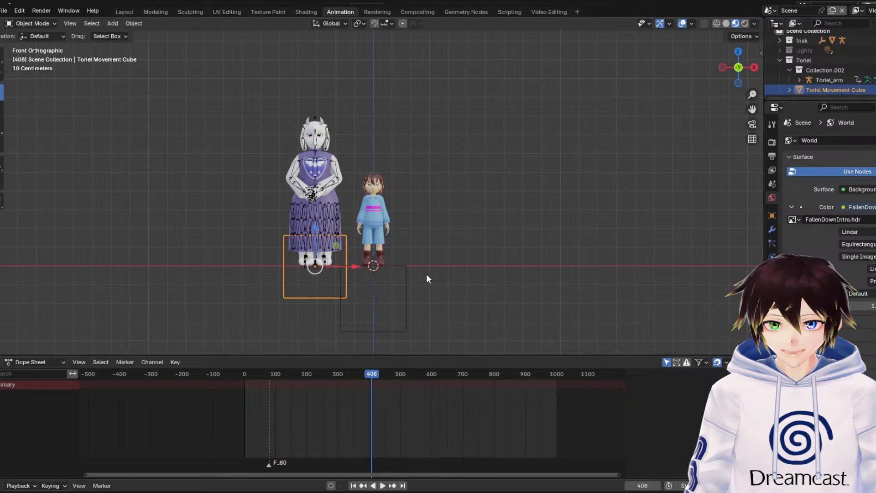
drag(354, 266, 477, 266)
click(628, 276)
Collapse the Toriel collection and make the Scene Collection active
click(4, 10)
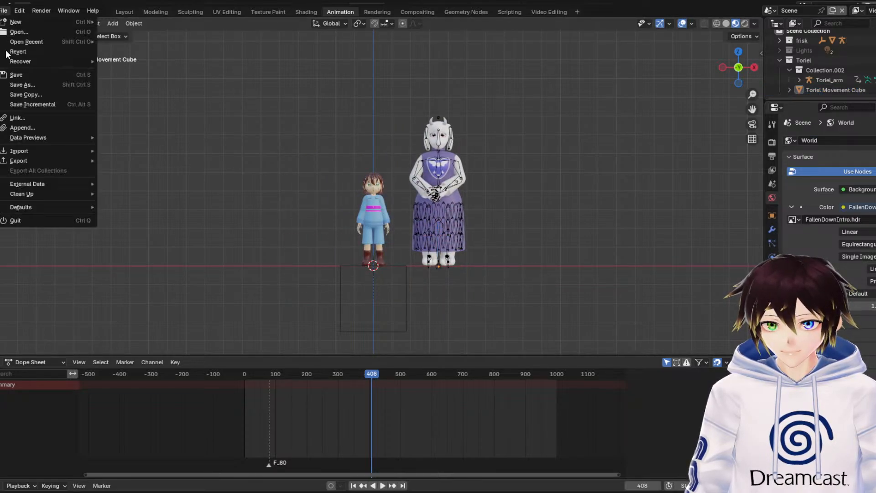
click(788, 68)
click(787, 67)
click(778, 66)
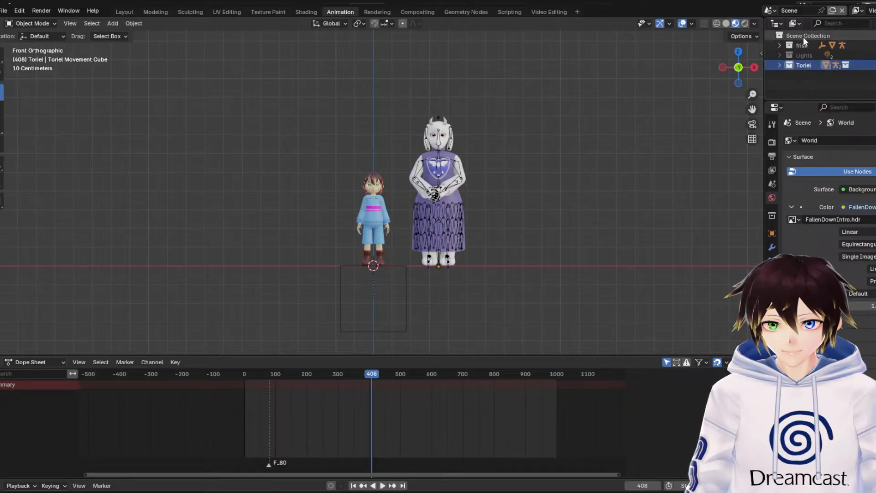
click(807, 35)
Bring the Flowey character collection into the scene and select the Flowey Movement Empty
click(4, 10)
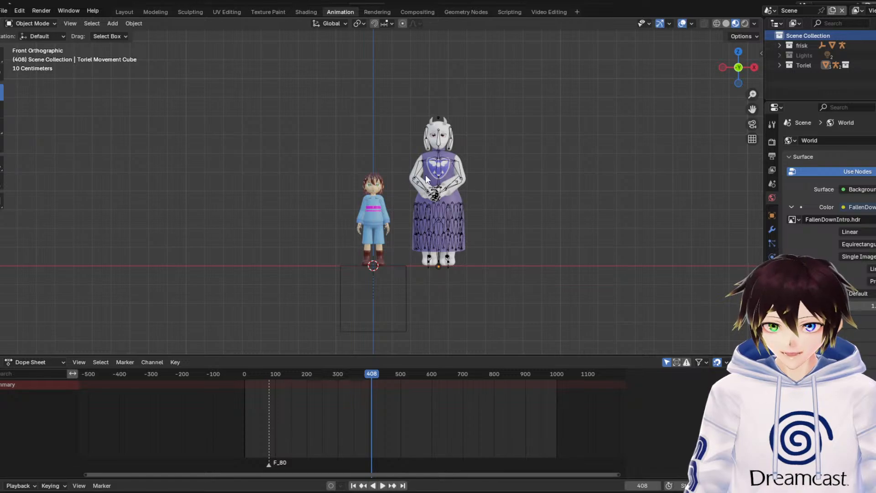
key(ctrl+v)
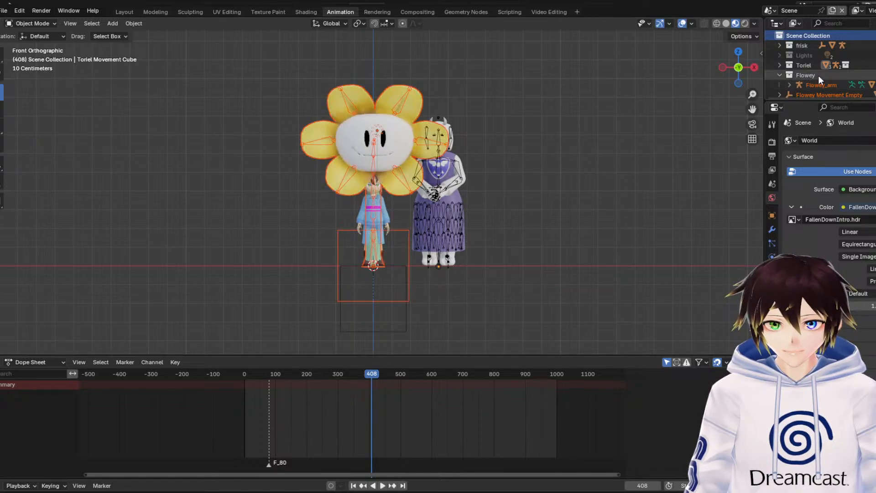
click(817, 75)
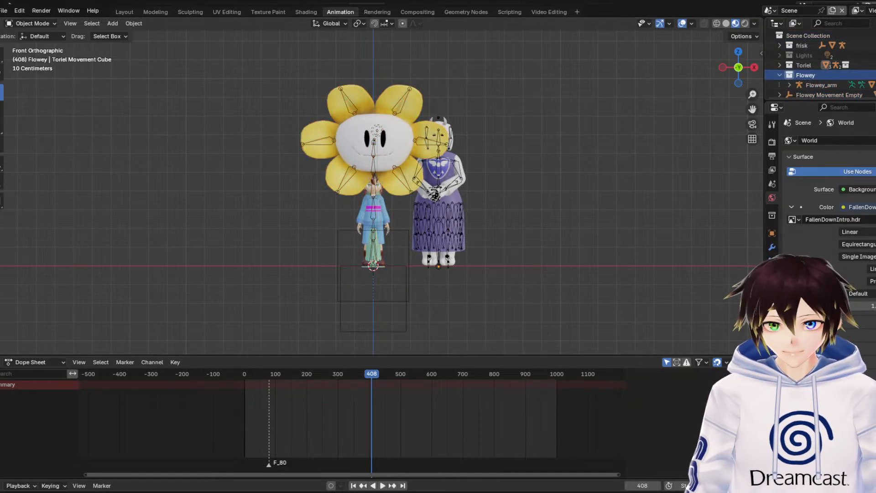
click(829, 95)
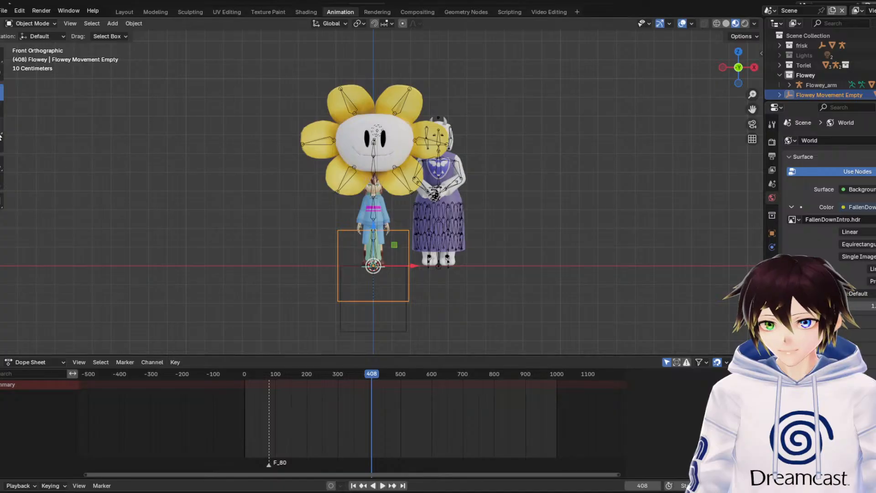
Scale Flowey down to about 0.27 and move it about 0.28 m along negative X to stand beside Frisk
key(s)
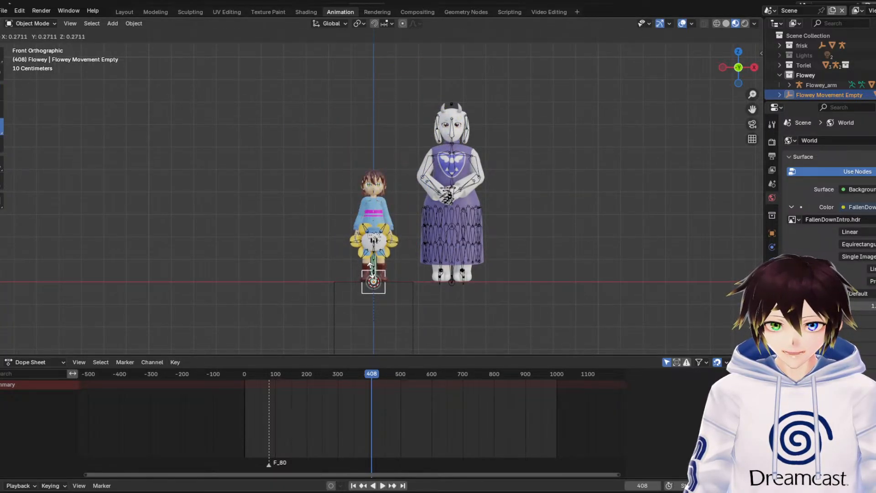
click(372, 274)
key(g)
key(x)
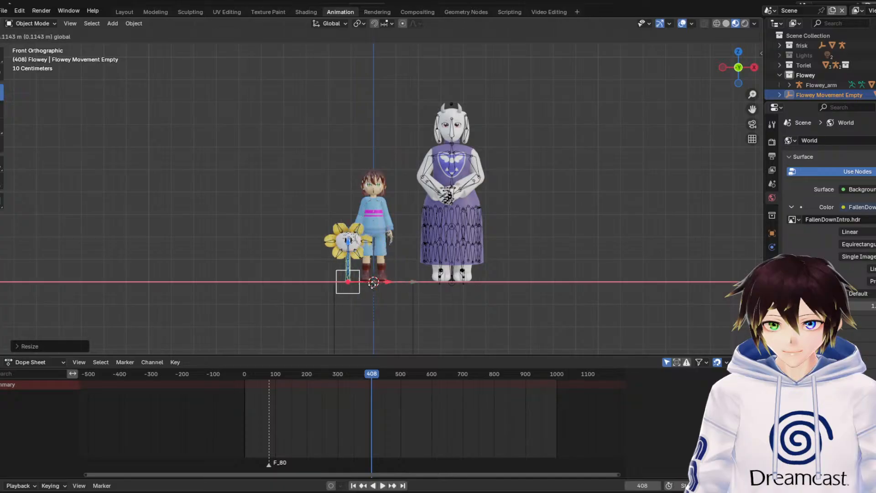
click(348, 287)
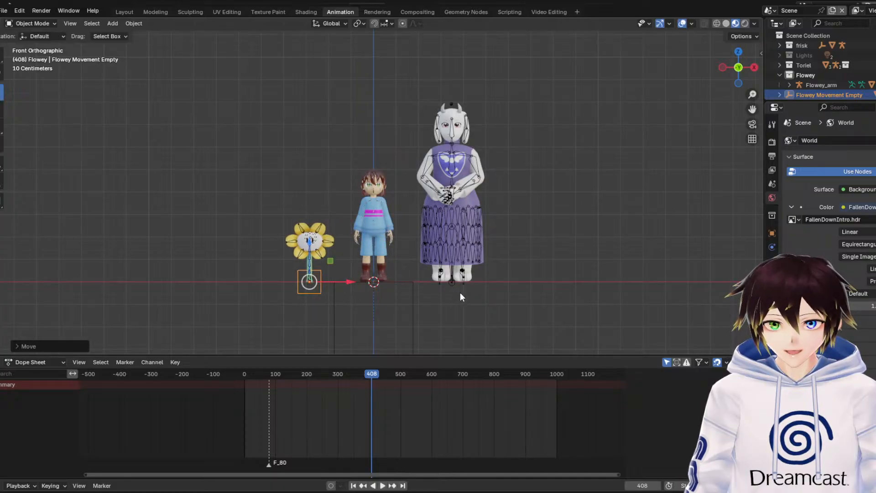
Collapse the Flowey collection and move the Toriel Movement Cube along positive X, leaving a wide gap beside Frisk
click(778, 75)
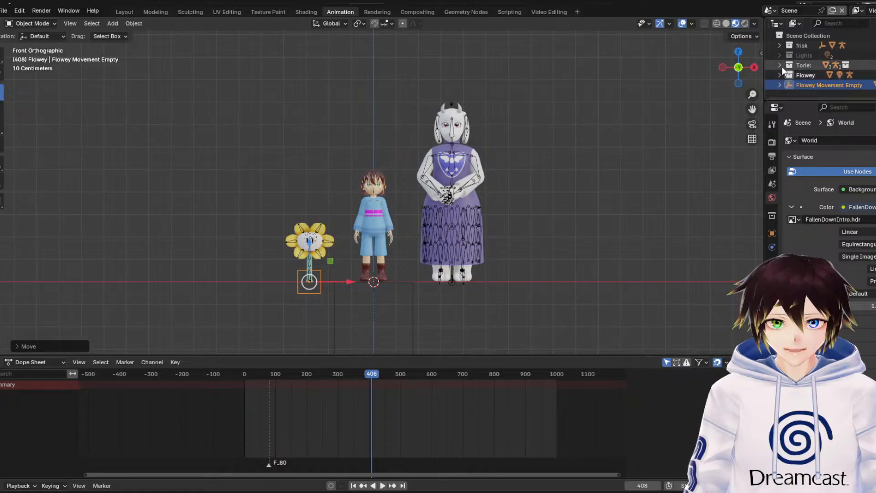
click(780, 66)
click(819, 85)
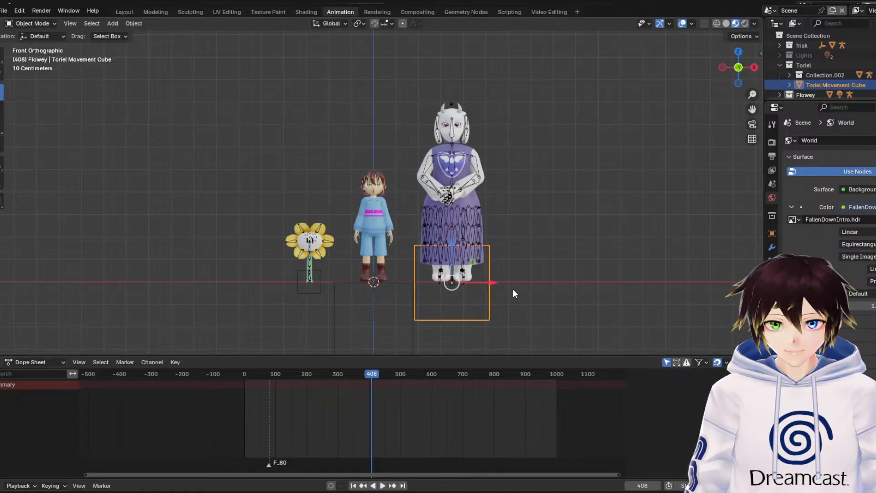
key(g)
key(x)
Move the Flowey Movement Empty about 0.67 m along positive X to place Flowey between Frisk and Toriel
scroll(823, 92, down, 1)
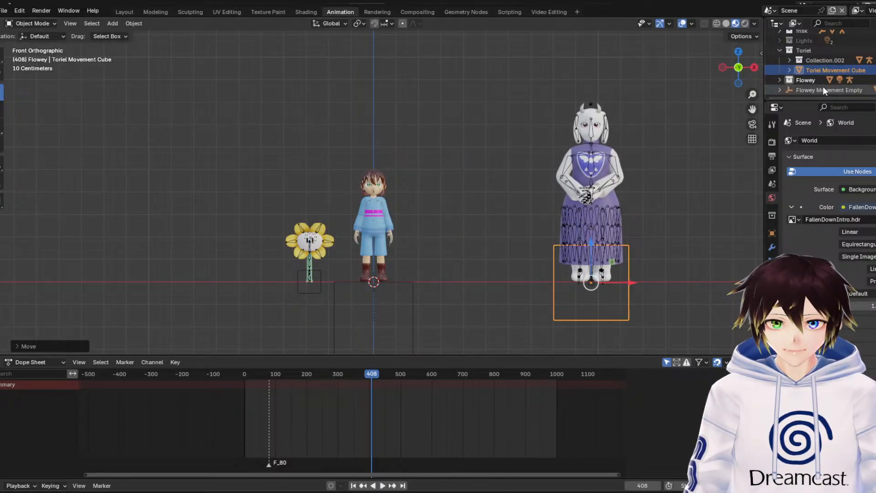
click(823, 87)
key(g)
key(x)
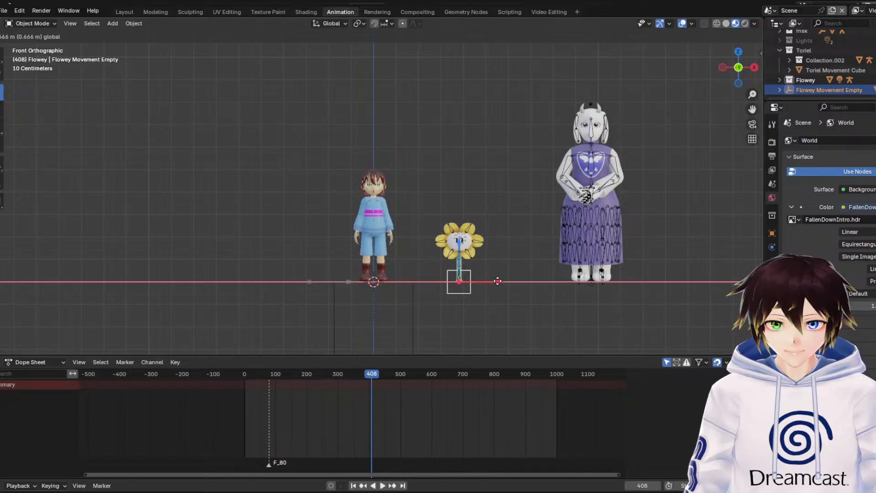
click(497, 282)
Move the Toriel Movement Cube back along X closer to Flowey to even out the line-up, and deselect it
click(815, 69)
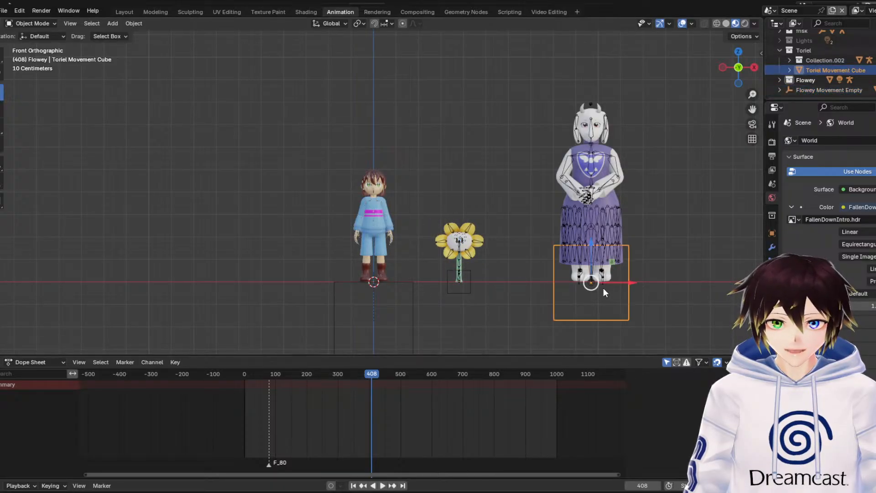
drag(630, 285, 597, 284)
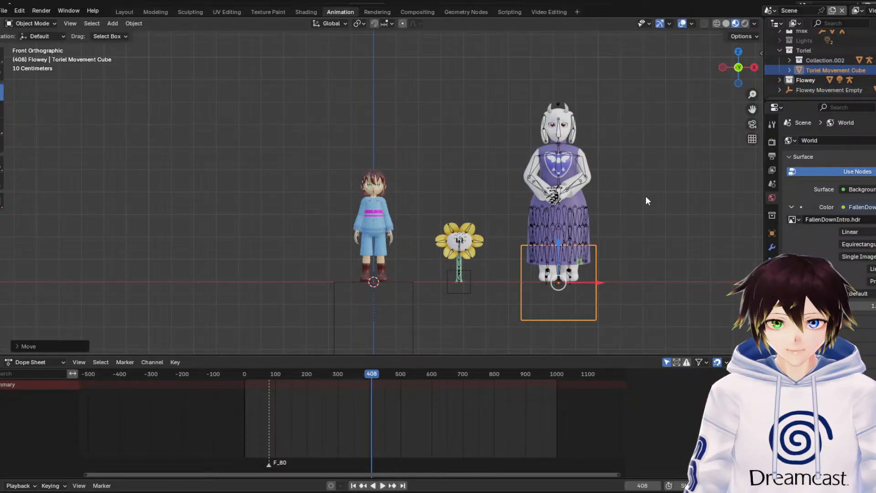
click(646, 197)
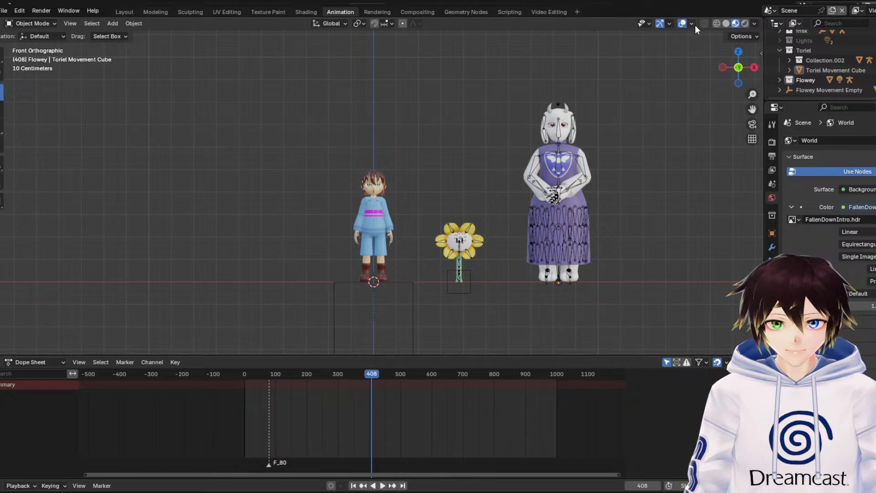
Collapse the Toriel collection and move the Flowey Movement Empty into the Flowey collection
click(780, 50)
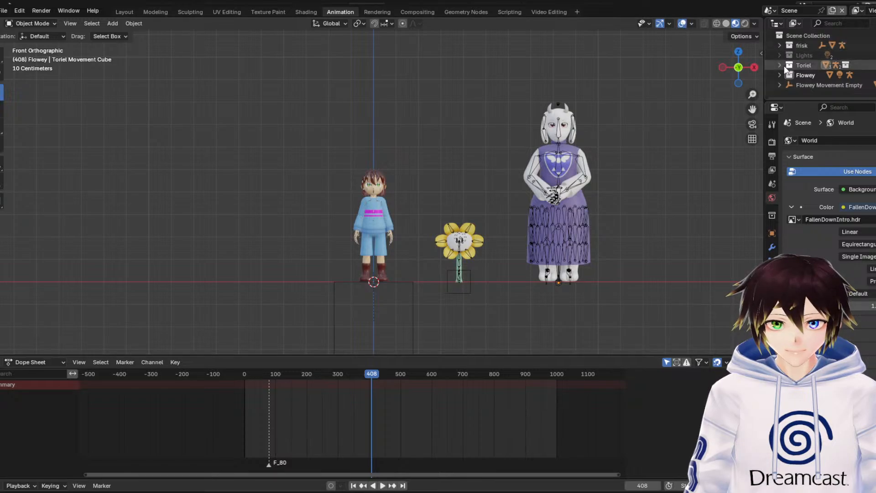
click(803, 86)
drag(803, 87, 803, 74)
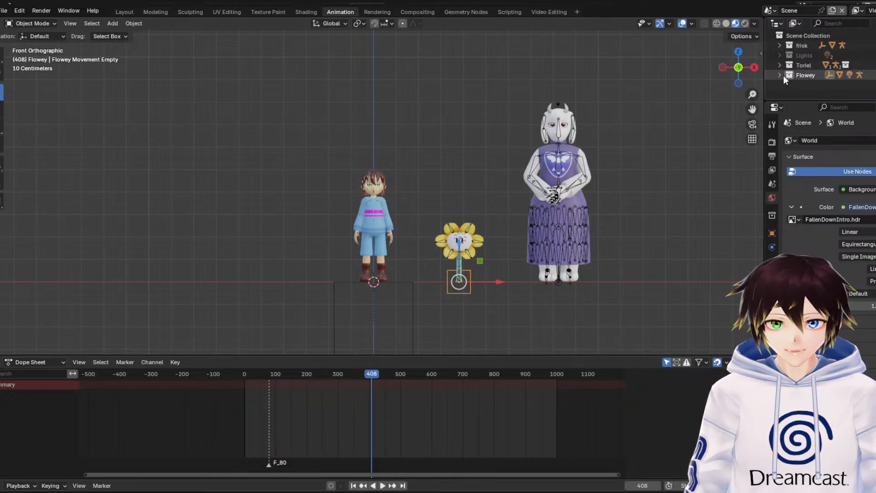
Hide the viewport overlays and center the view on the three characters
key(shift+alt+z)
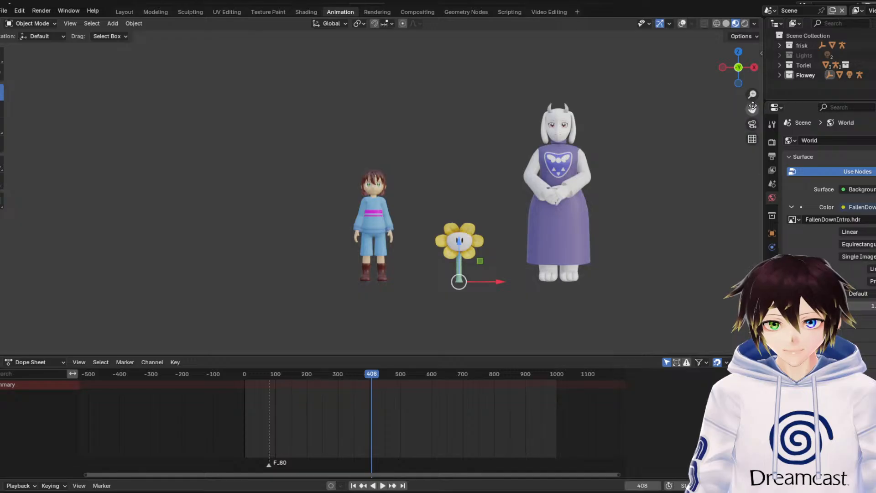
drag(752, 108, 708, 108)
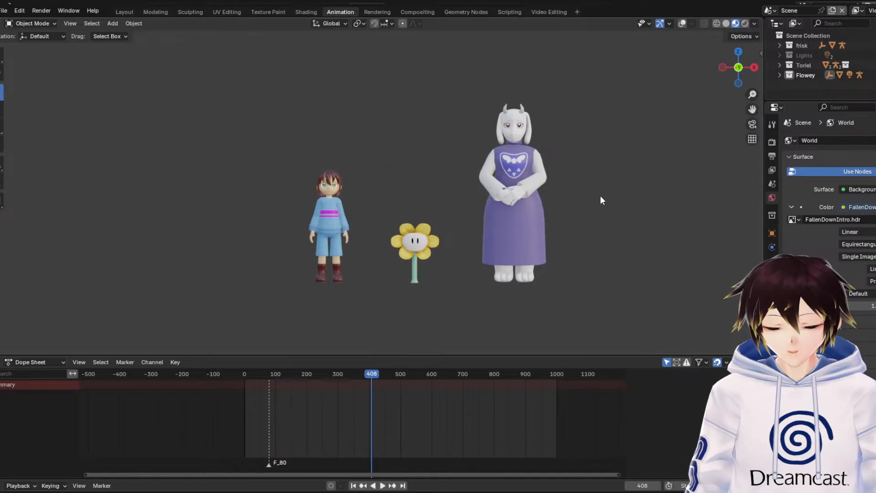
Save the scene file with the Frisk, Flowey and Toriel line-up
click(4, 10)
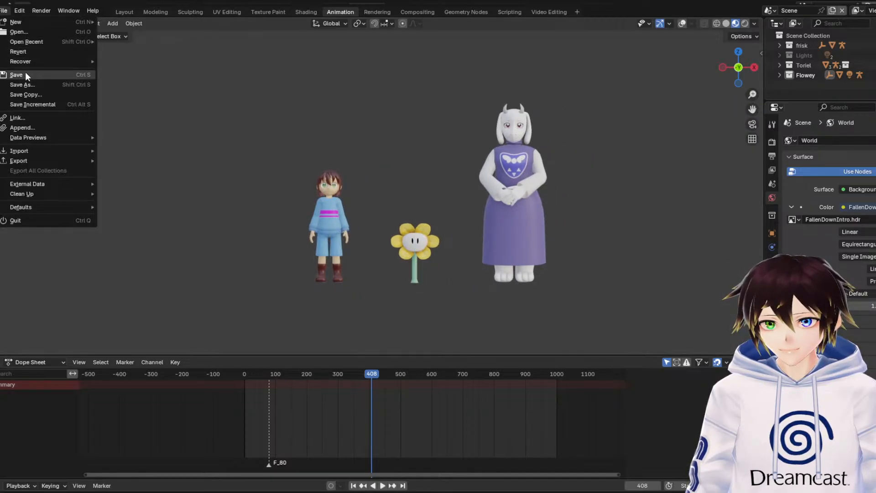
click(16, 75)
click(4, 10)
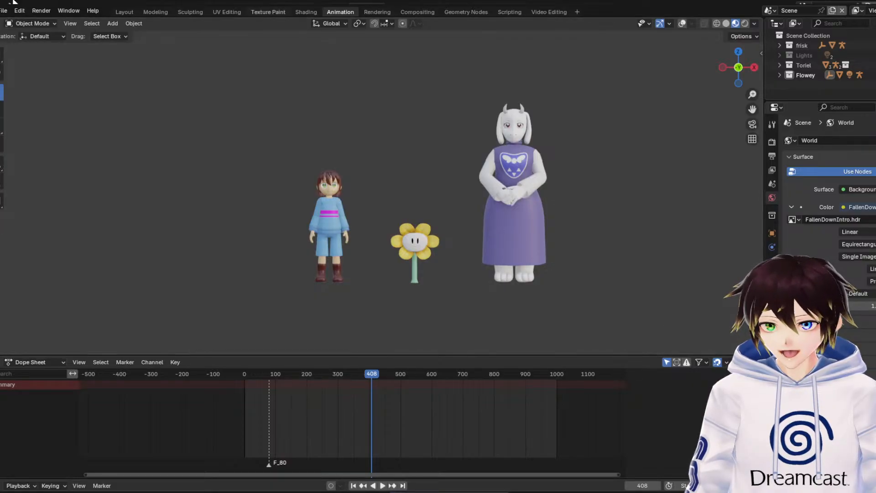
click(5, 10)
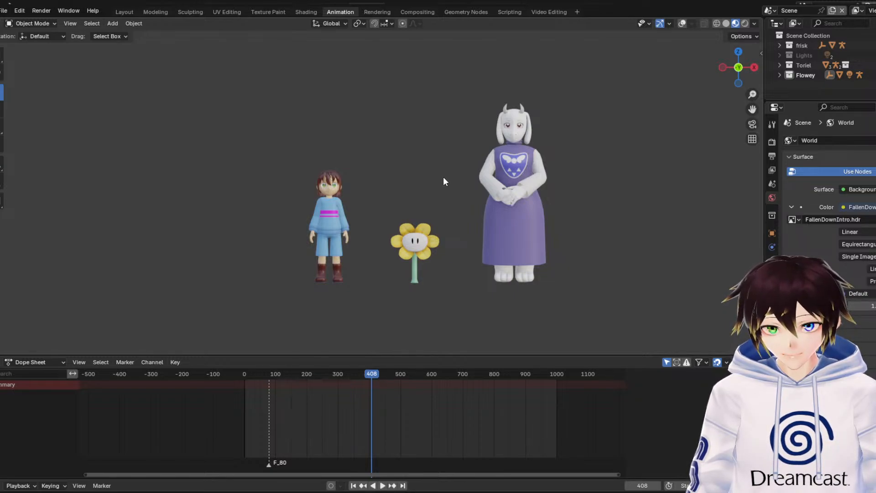
Undo the trial paste of Froggit and append Froggit's collection directly under the Scene Collection
key(ctrl+v)
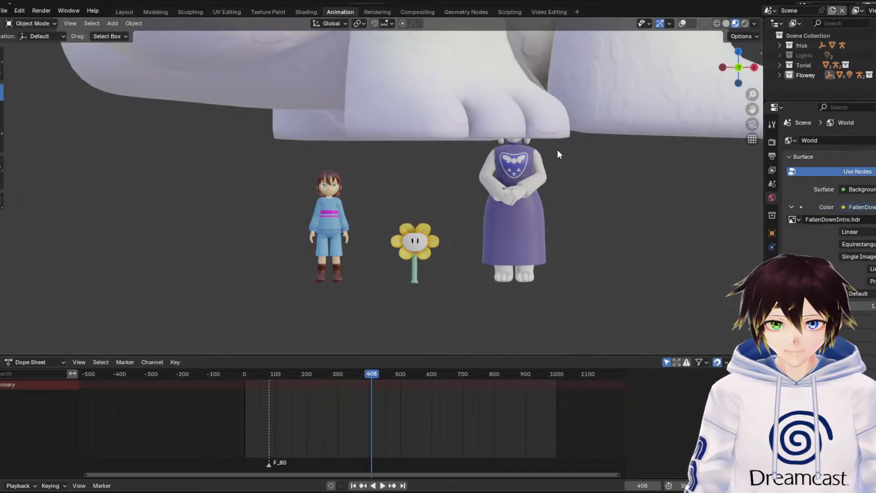
key(ctrl+z)
click(809, 37)
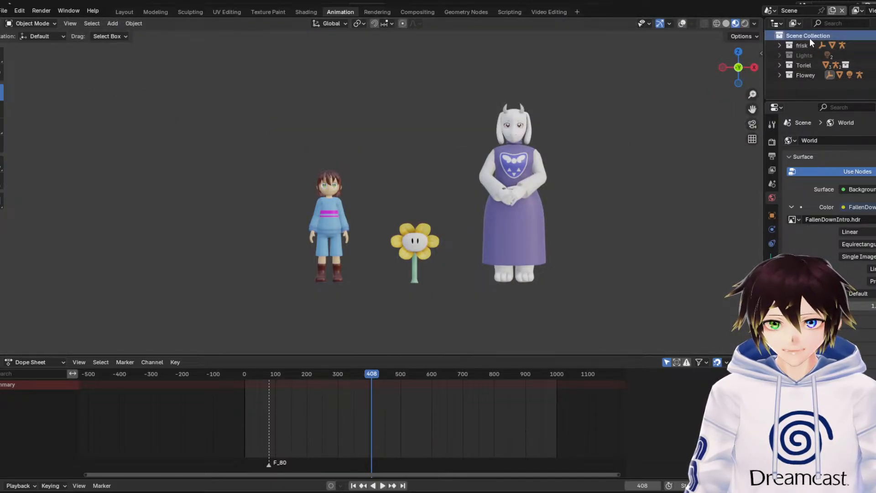
click(4, 10)
click(32, 127)
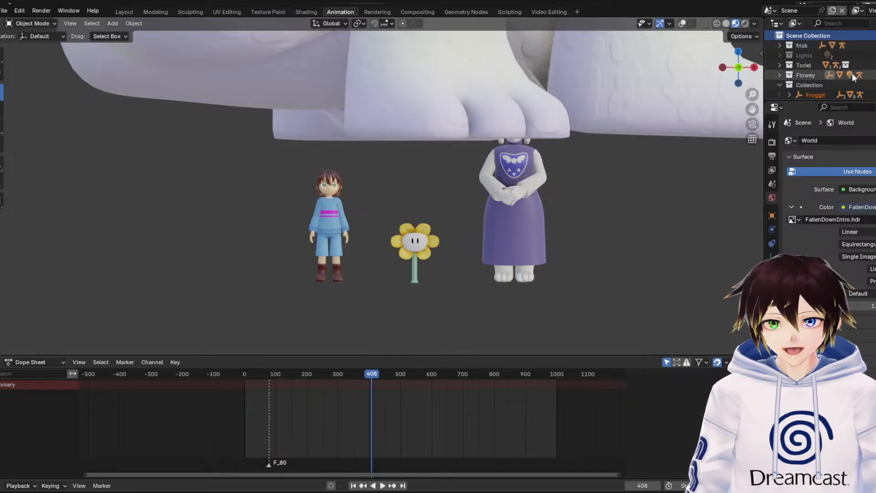
Show the viewport overlays, and roughly scale down the Froggit empty and lower it toward the ground line
click(821, 94)
scroll(820, 84, down, 1)
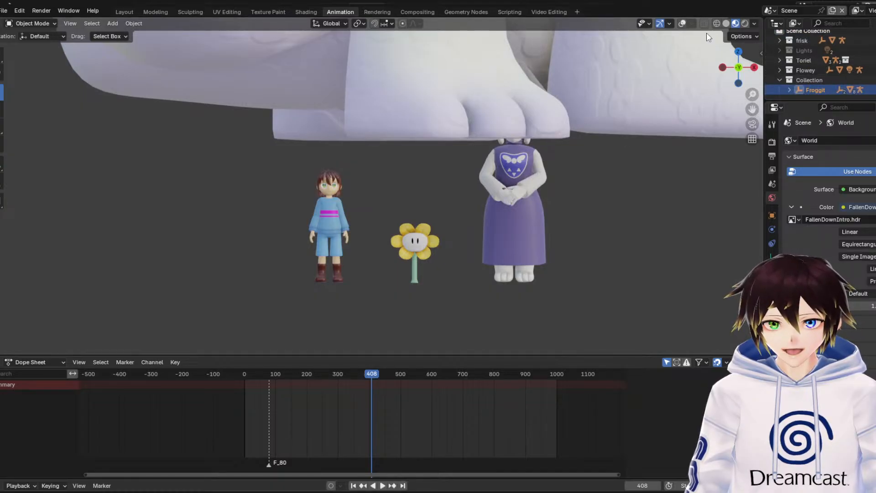
click(682, 23)
scroll(574, 185, down, 5)
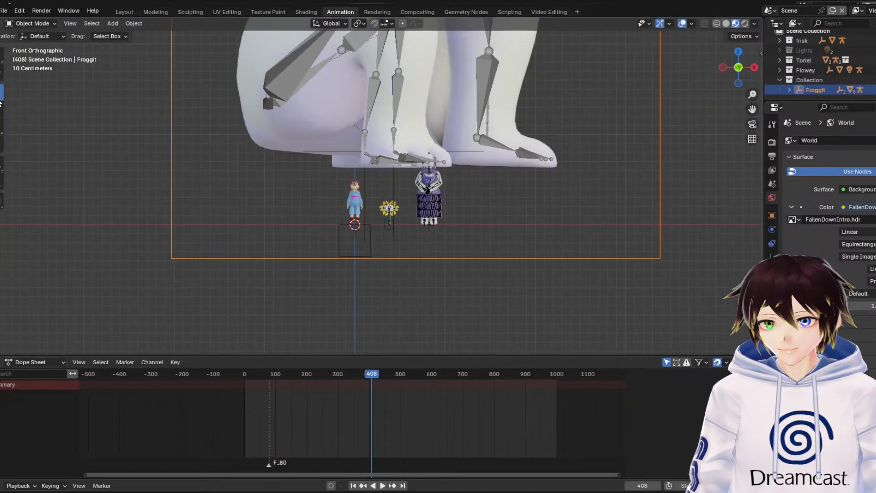
key(s)
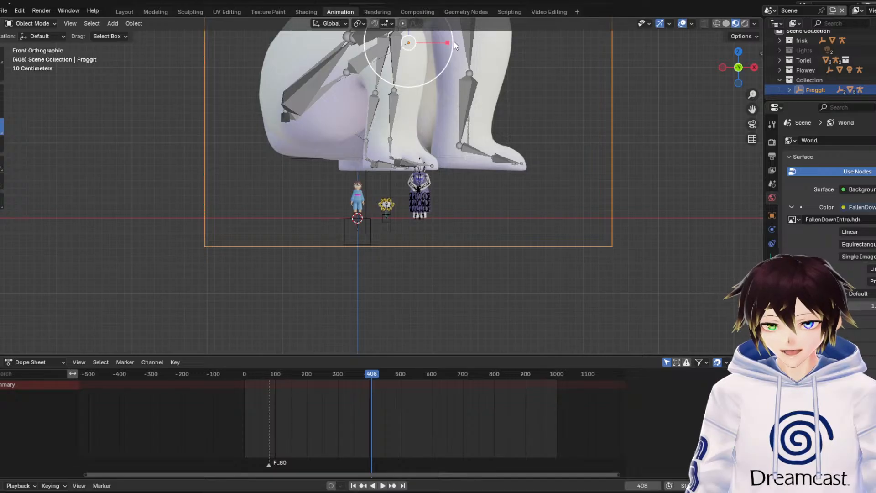
drag(453, 41, 412, 154)
click(1, 93)
scroll(400, 44, down, 1)
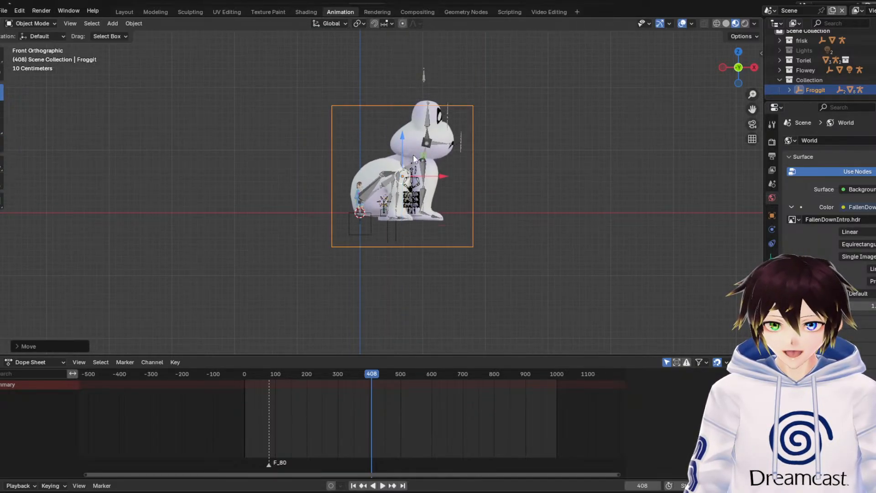
scroll(412, 154, up, 4)
Scale Froggit down further to well below Toriel's height and lower it about 0.45 m along Z onto the ground
click(2, 127)
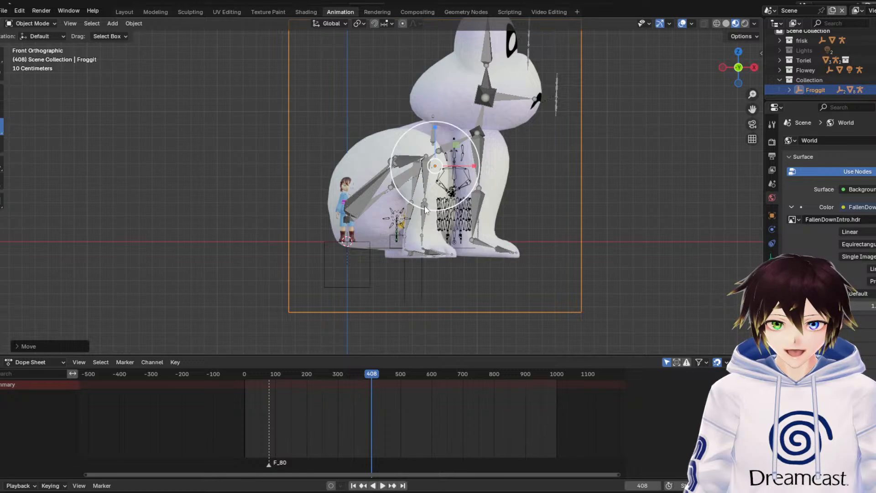
scroll(424, 208, up, 2)
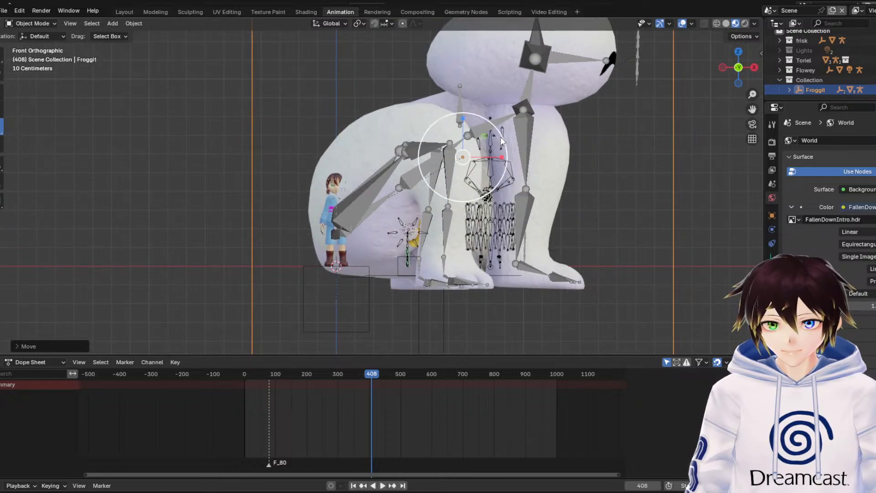
key(s)
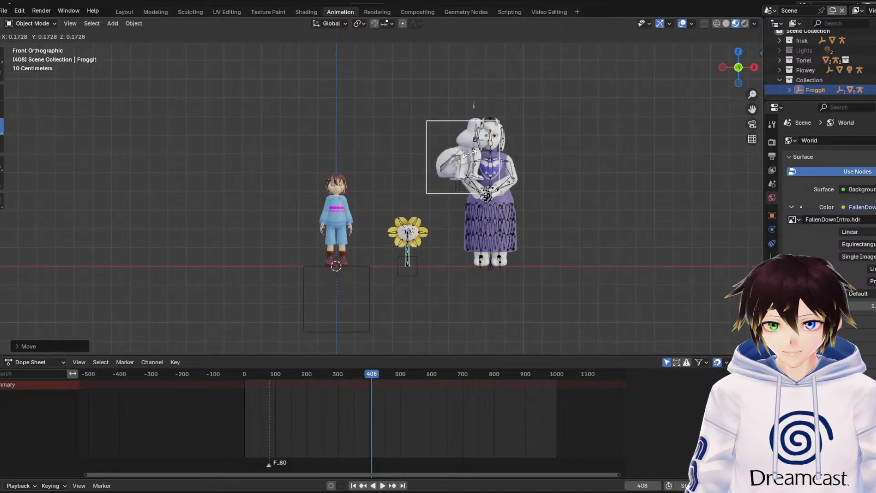
click(468, 155)
click(3, 91)
key(g)
key(z)
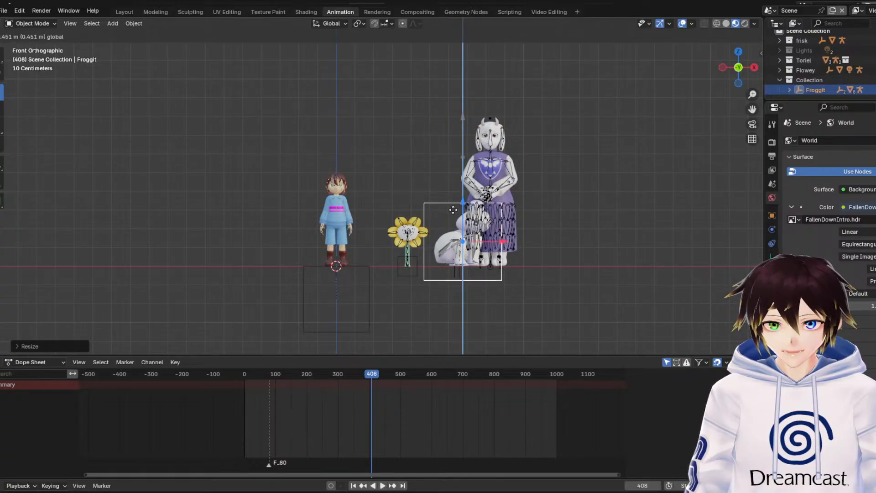
click(453, 209)
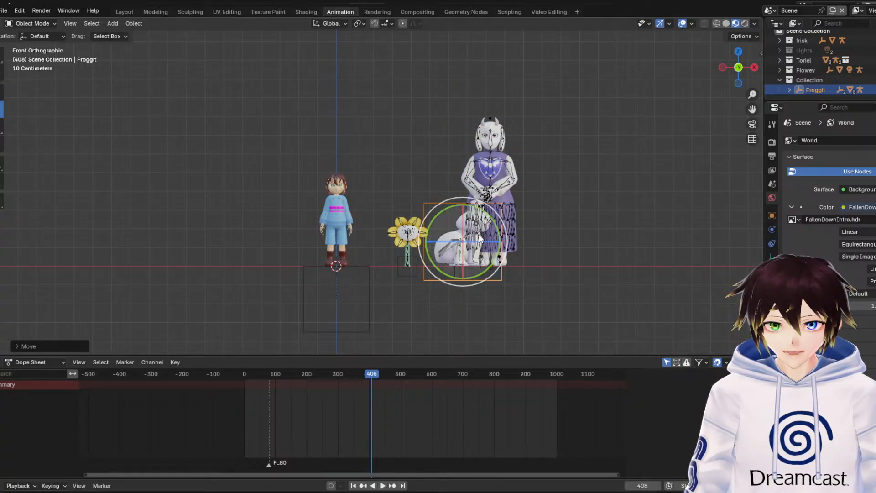
Rotate Froggit -90° about the global Z axis so it faces the front like the other characters
middle_drag(564, 283, 491, 277)
scroll(489, 274, down, 3)
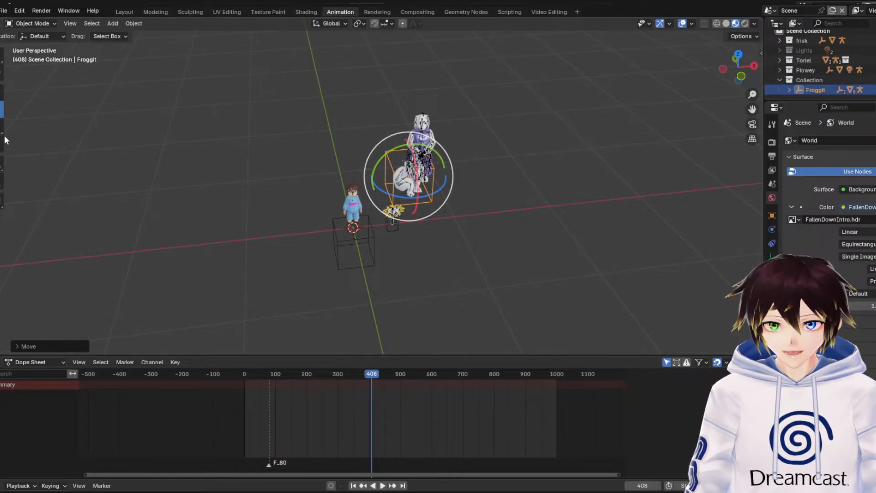
drag(432, 194, 392, 219)
click(50, 348)
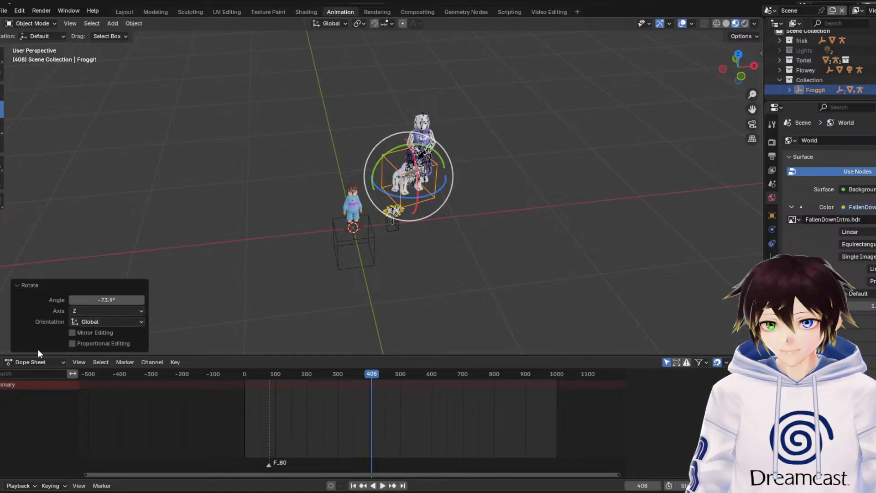
click(116, 300)
text(-90)
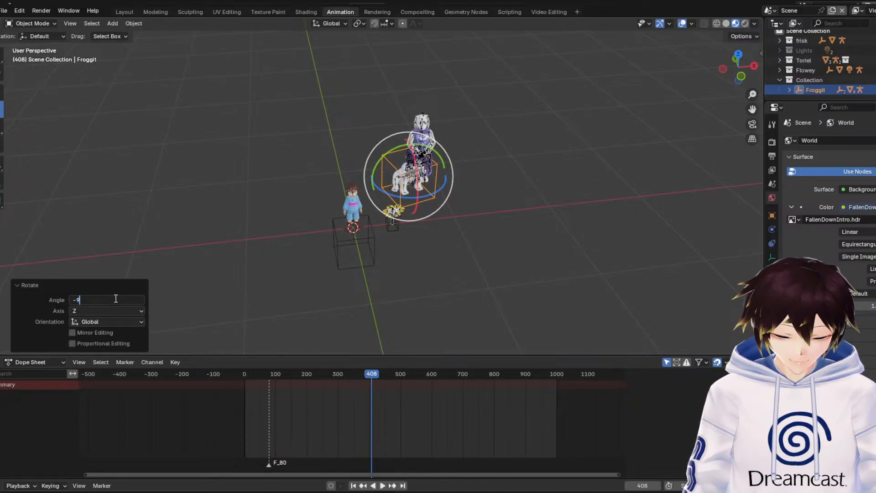
key(Return)
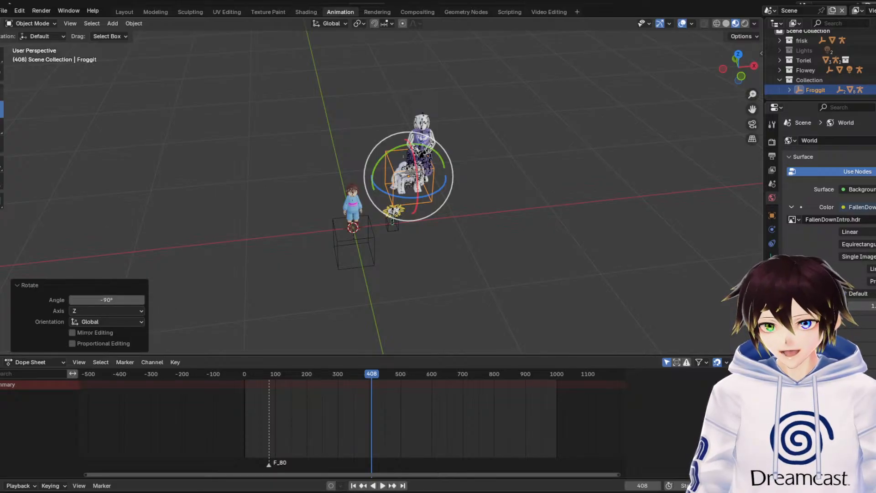
Move Froggit about 0.47 m and another 0.12 m along negative Y in line with Frisk, and about 0.71 m along positive X past Toriel
click(1, 92)
middle_drag(395, 174, 417, 180)
drag(375, 128, 397, 159)
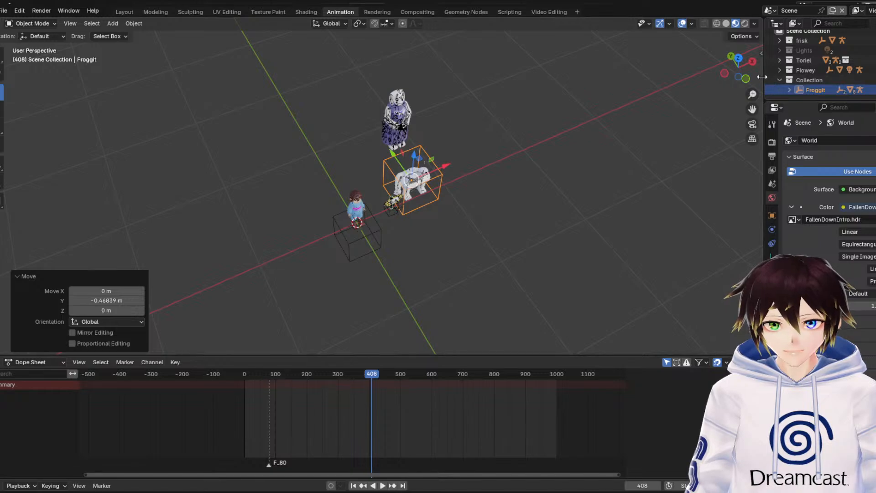
click(751, 62)
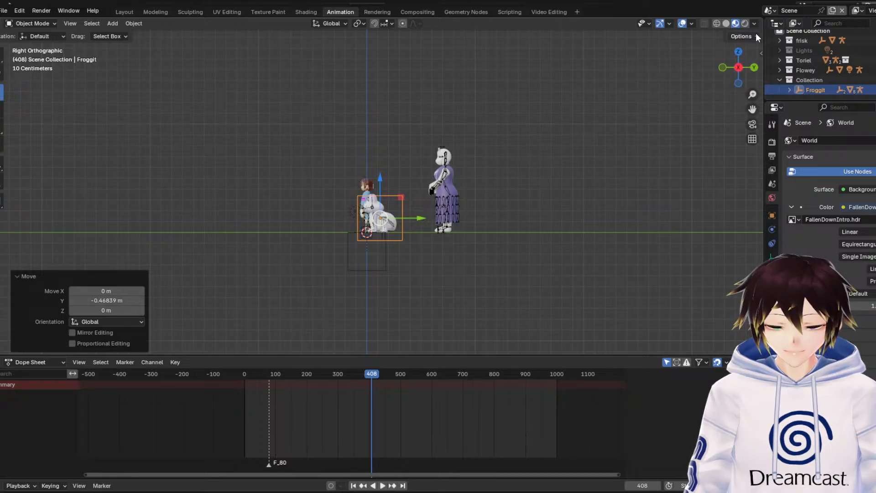
click(738, 52)
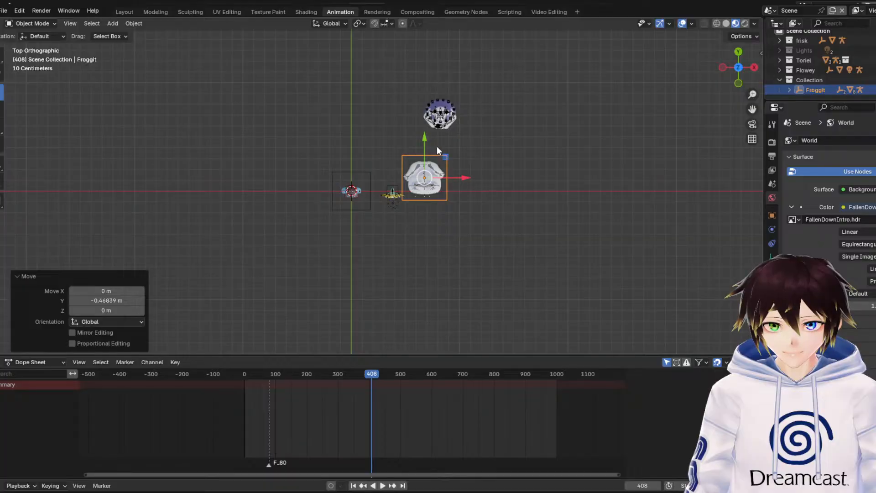
drag(427, 141, 427, 154)
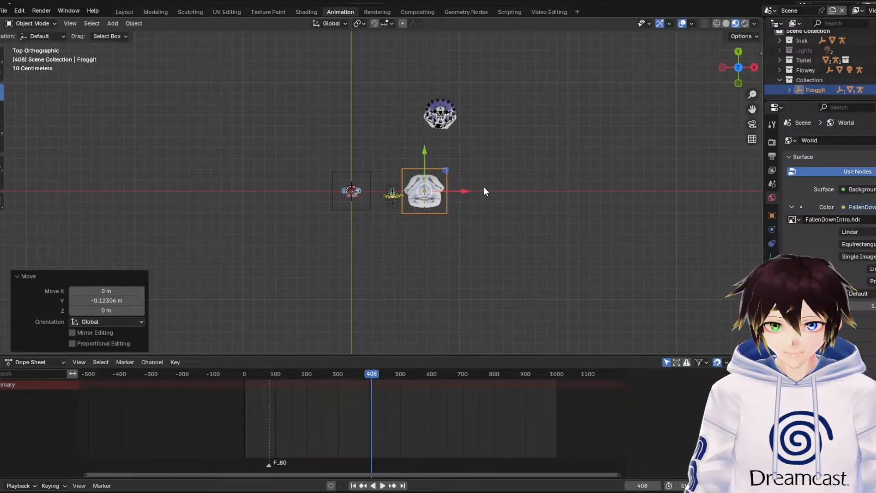
click(738, 84)
drag(466, 217, 536, 228)
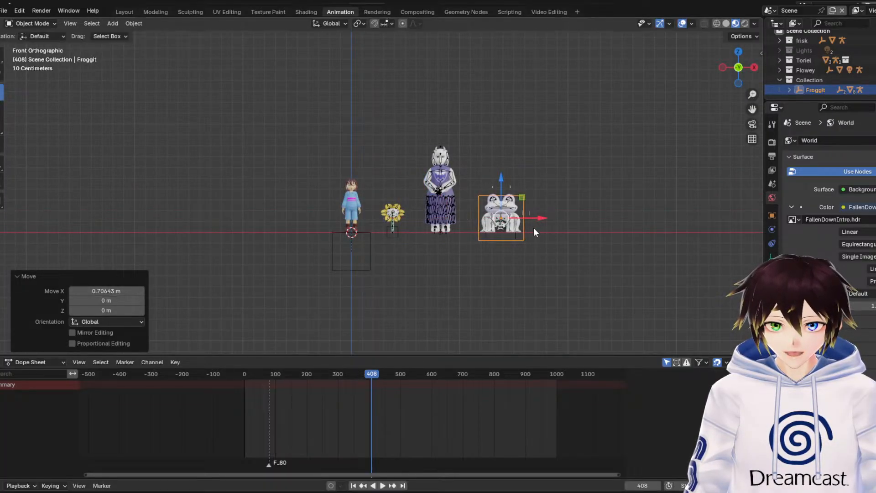
Move the Toriel Movement Cube along negative Y into line with the other characters, and hide the viewport overlays
click(804, 60)
click(779, 60)
click(815, 78)
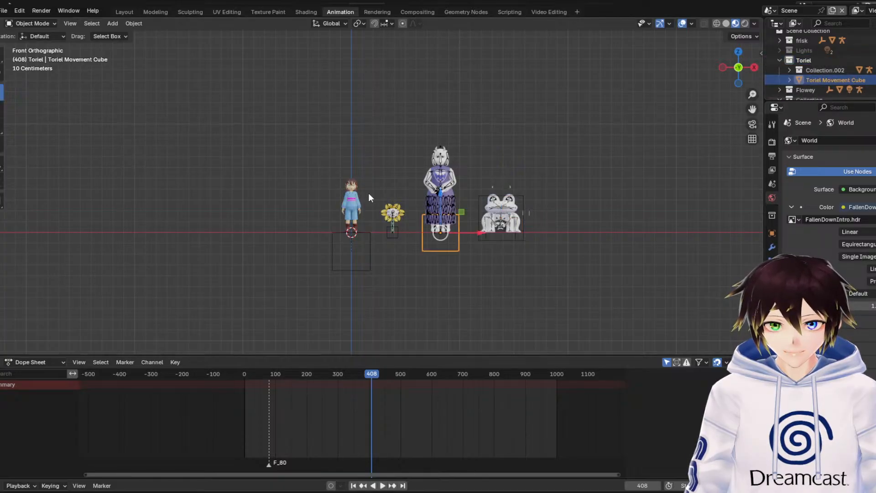
middle_drag(330, 191, 365, 237)
click(741, 60)
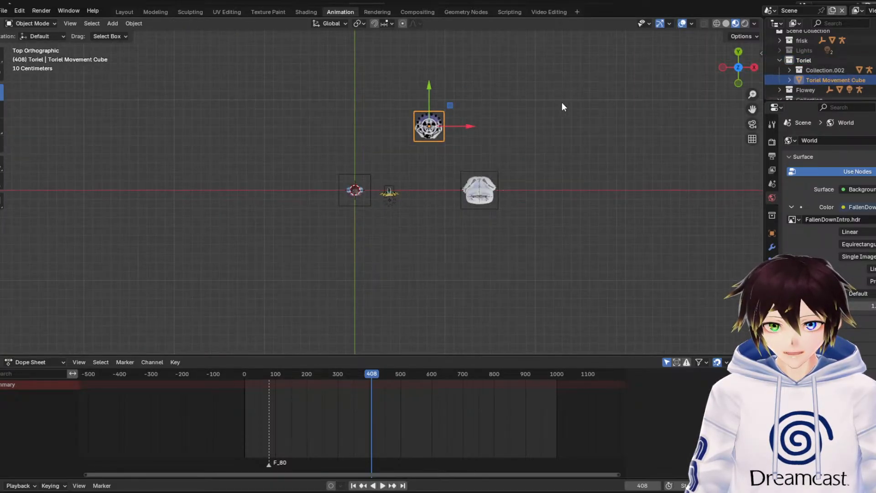
drag(444, 98, 434, 164)
key(h)
click(740, 83)
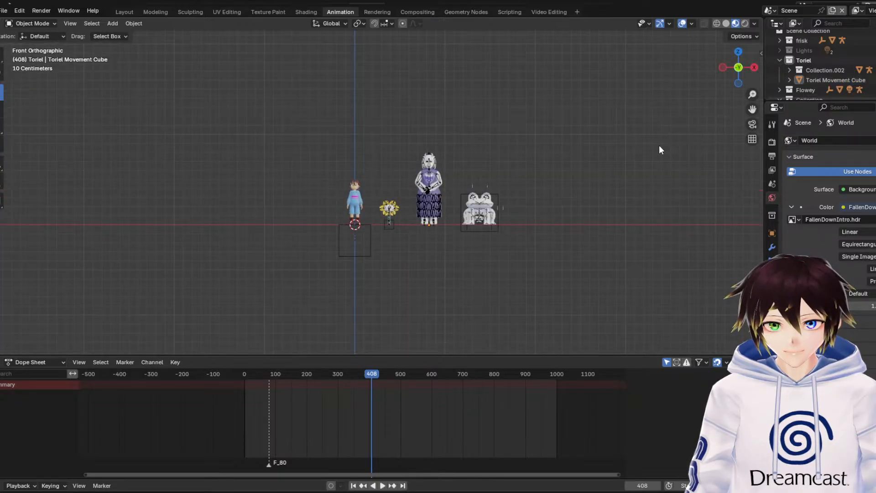
click(682, 22)
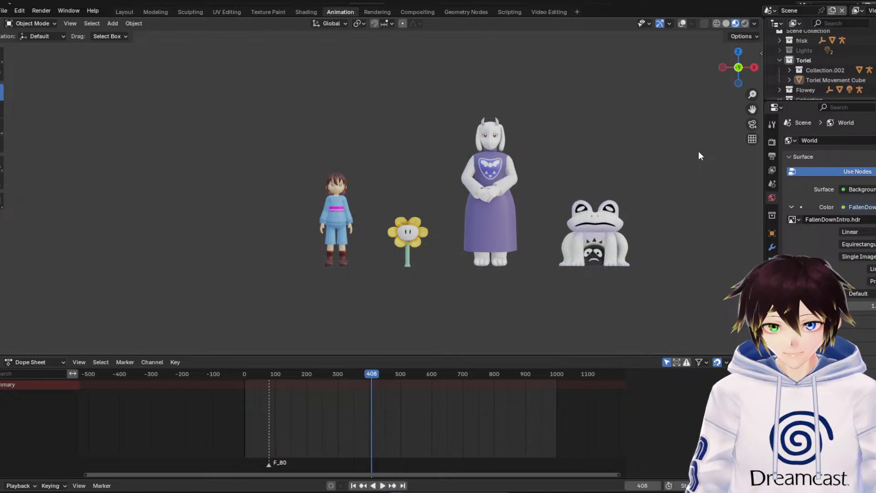
Fly up to Froggit and examine its face, body and skin texture up close
key(shift+grave)
key(w)
key(w)
key(a)
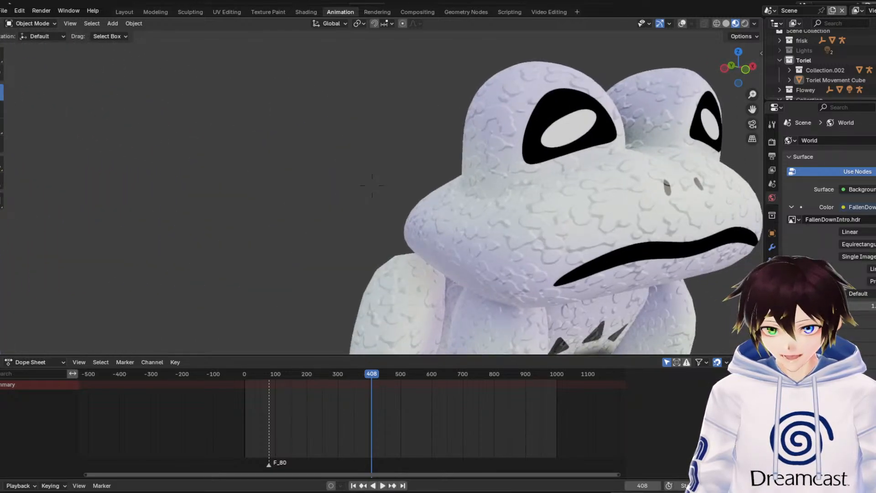
key(d)
key(s)
key(s)
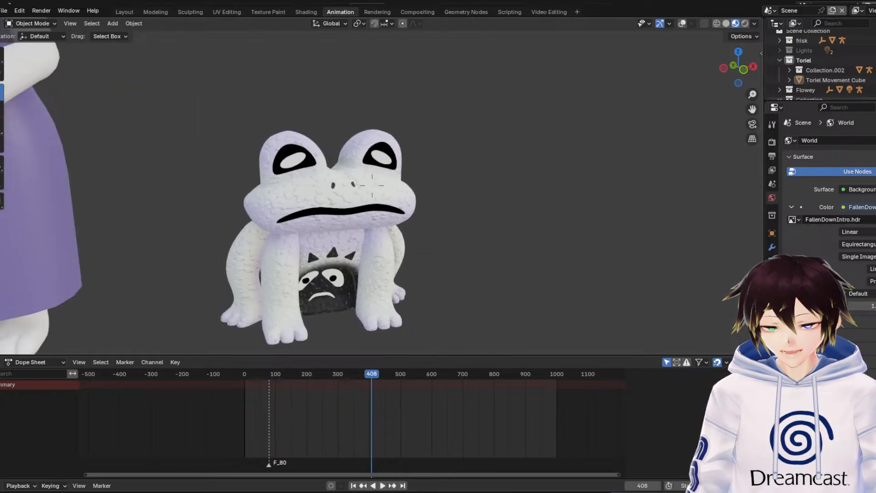
key(w)
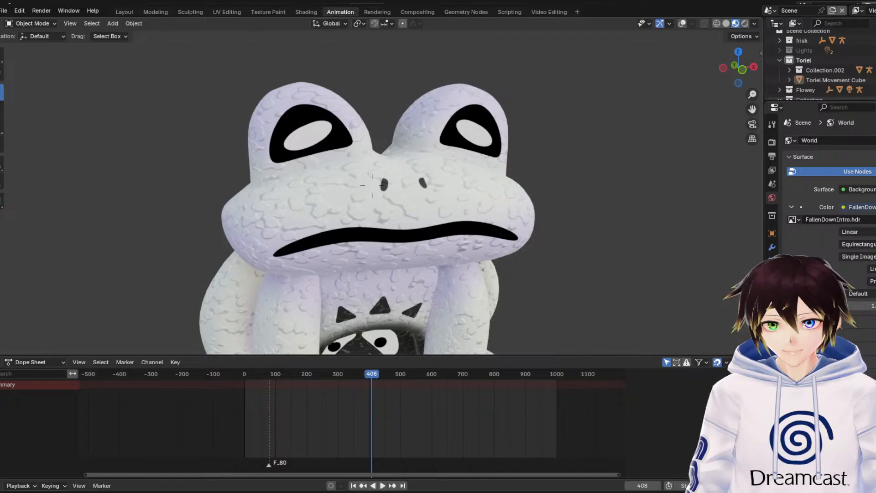
key(Escape)
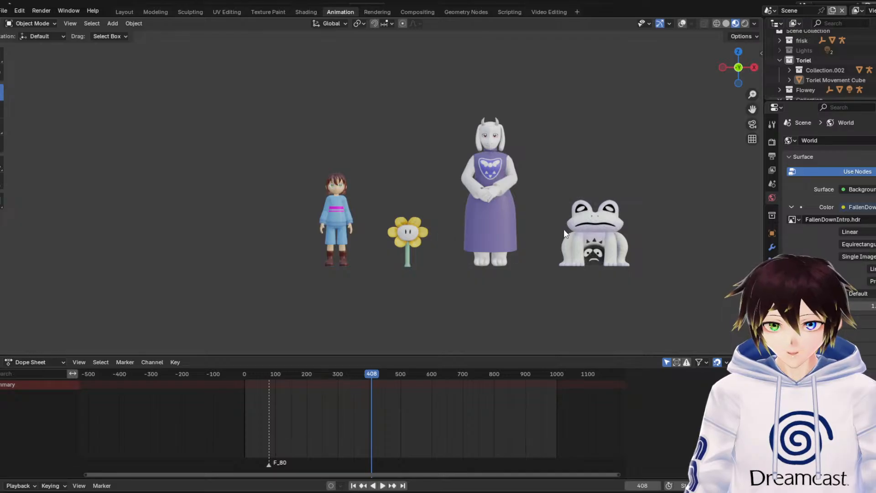
Save the centered four-character scene and open the Whimsum character file
drag(752, 109, 613, 120)
click(3, 10)
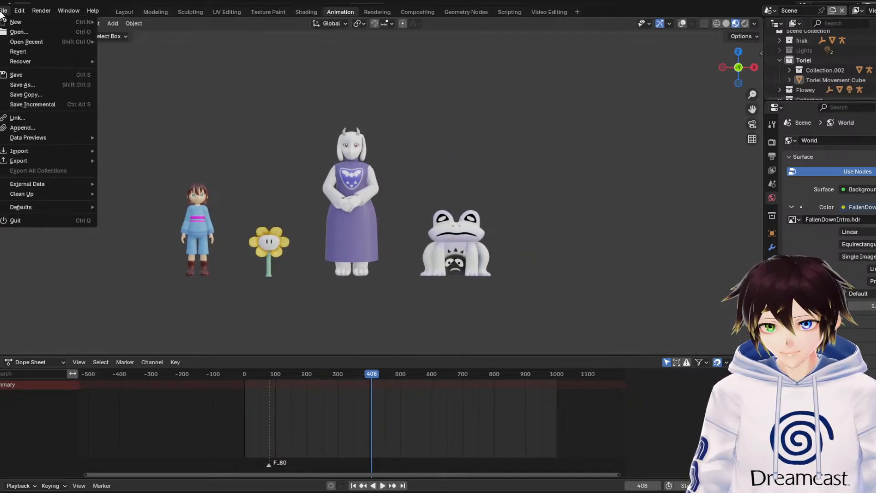
click(12, 74)
click(4, 11)
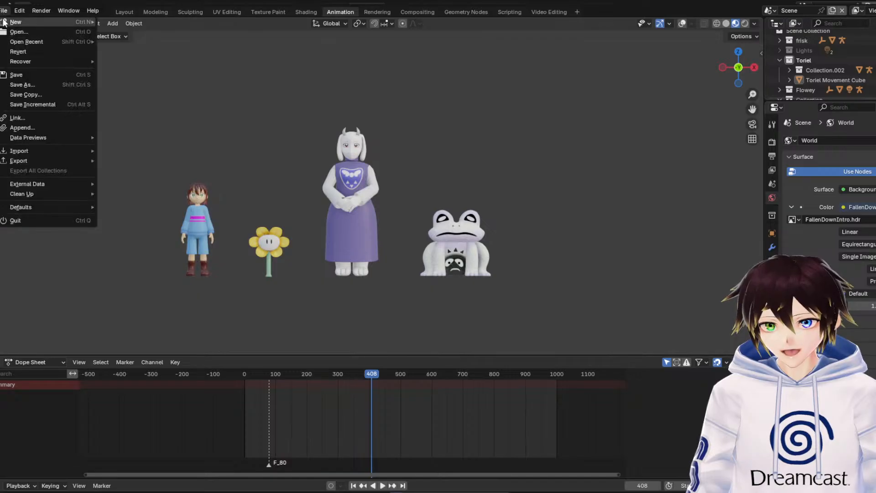
click(10, 31)
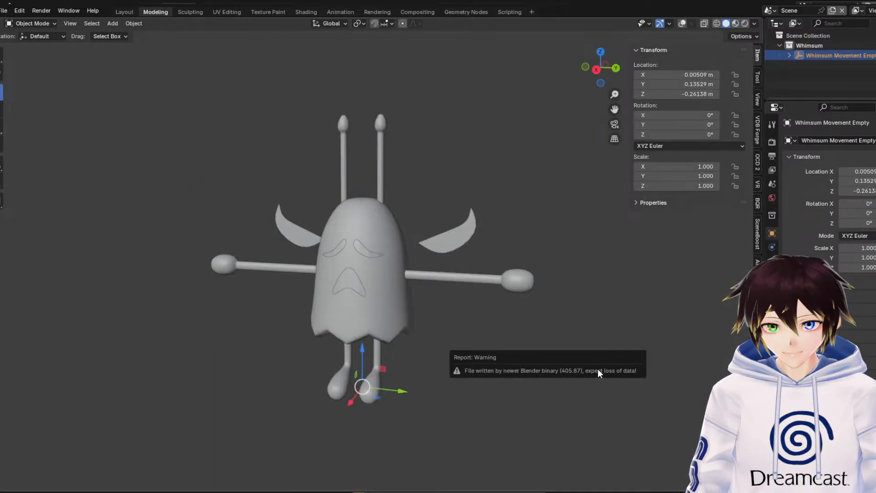
Reopen the saved four-character scene and rename the collection holding Froggit as Froggit
click(4, 10)
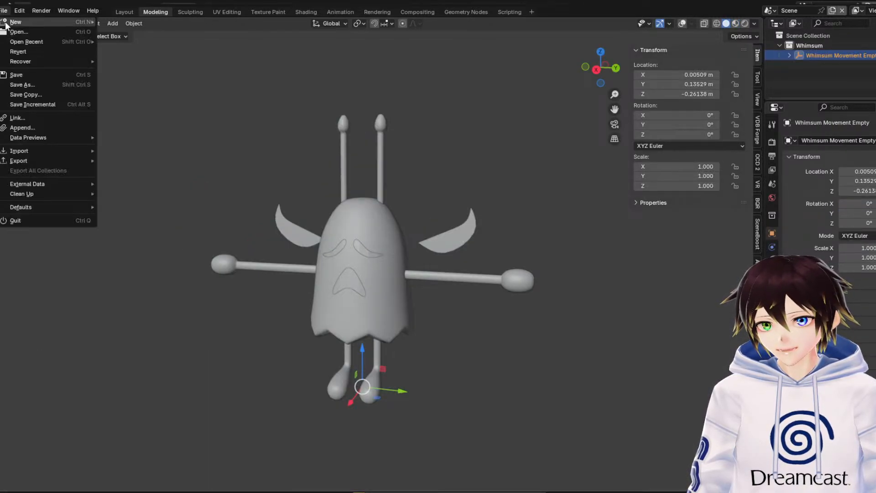
mouse_move(13, 42)
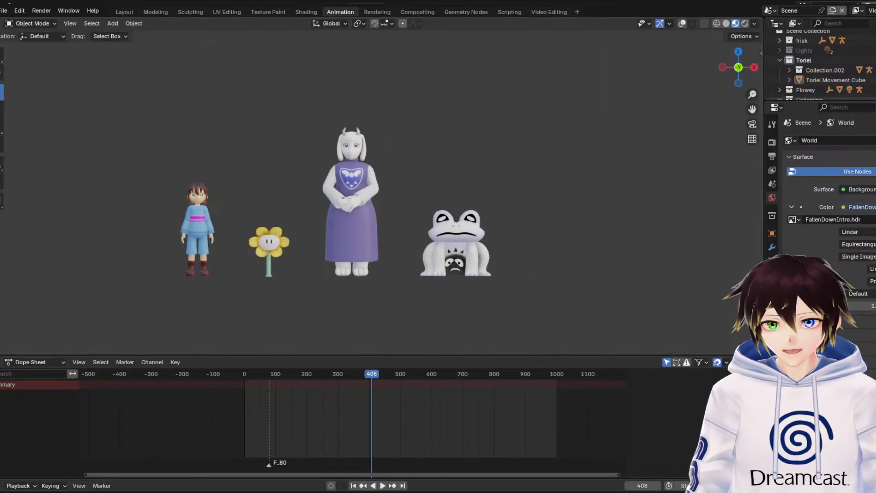
click(780, 61)
click(811, 33)
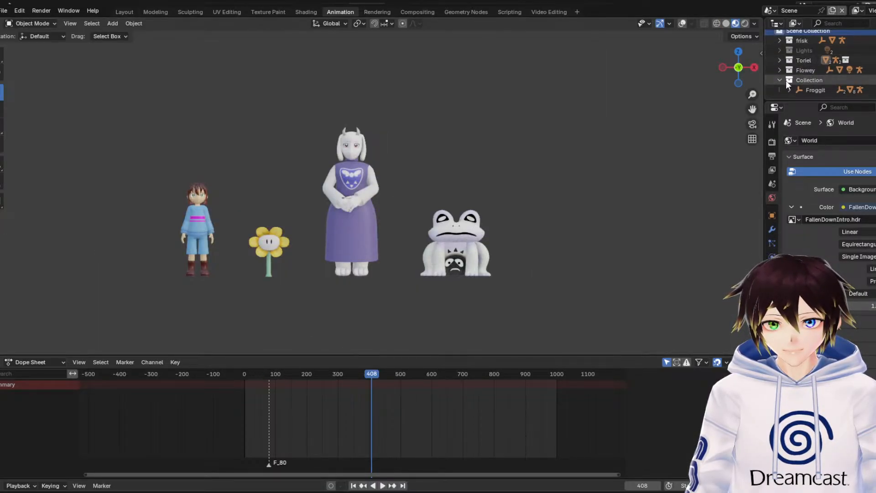
click(779, 80)
double_click(808, 85)
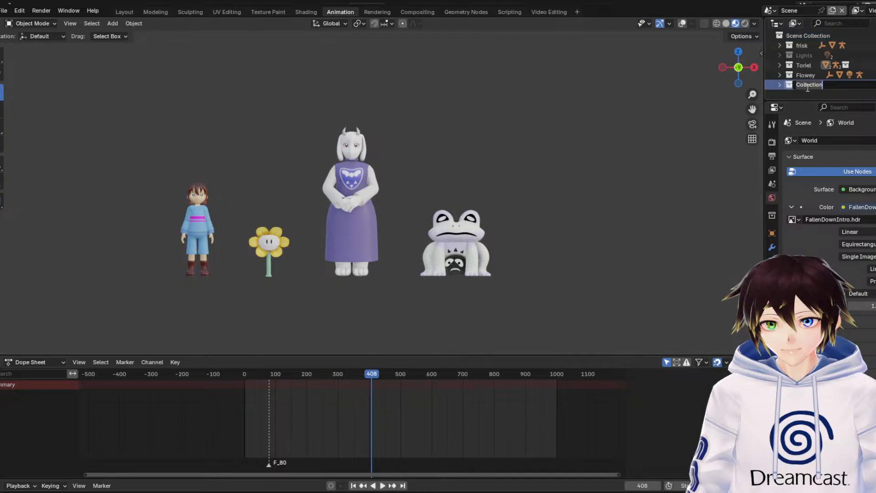
text(Froggit)
key(Return)
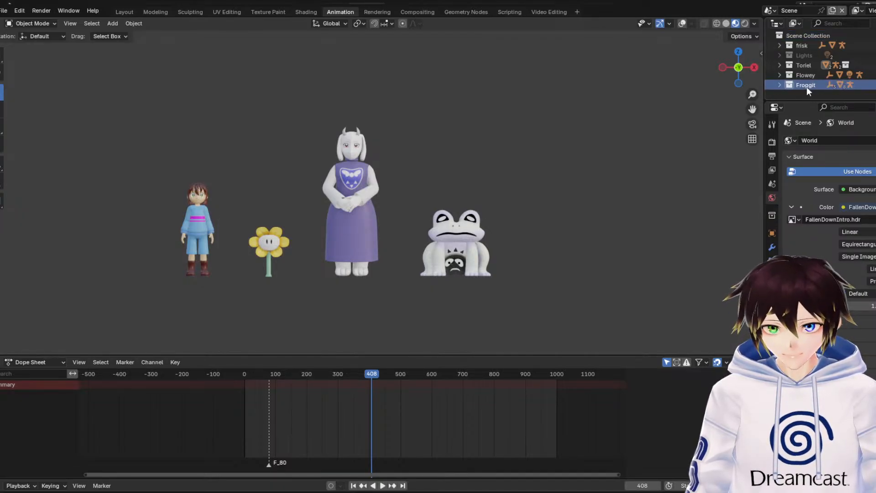
Bring the Whimsum collection into the four-character scene under the Scene Collection
click(804, 35)
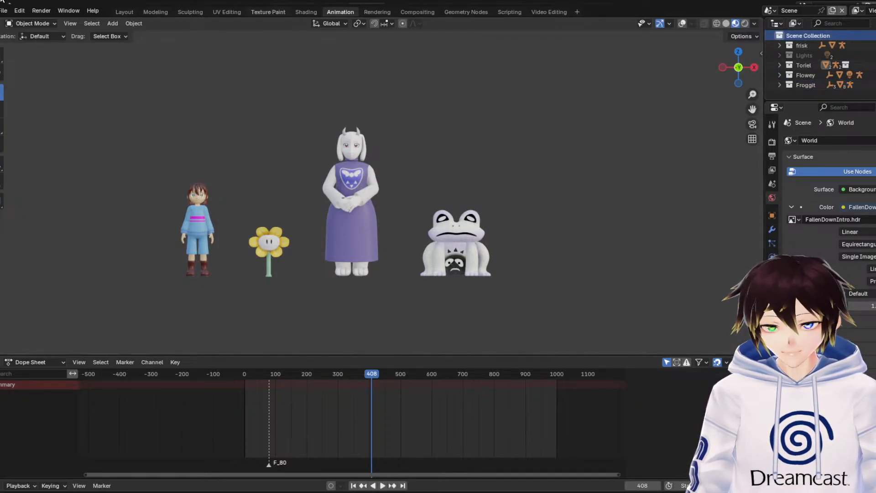
click(6, 11)
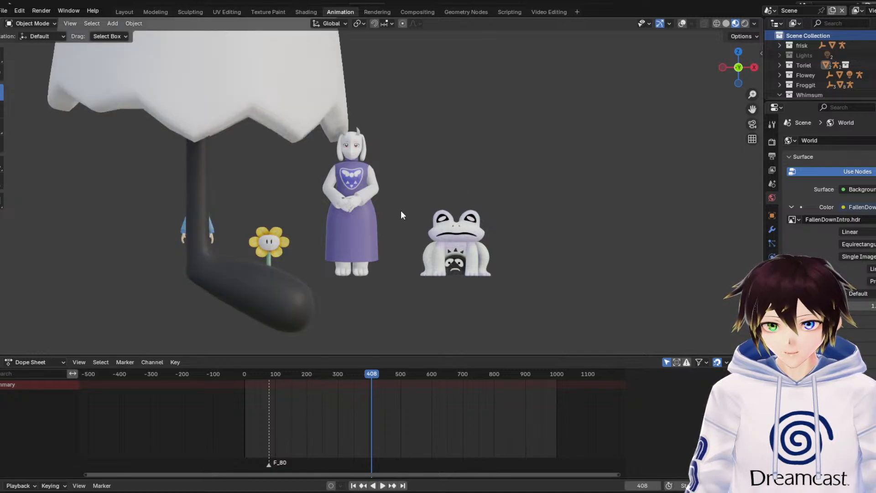
scroll(399, 220, down, 2)
scroll(821, 73, down, 2)
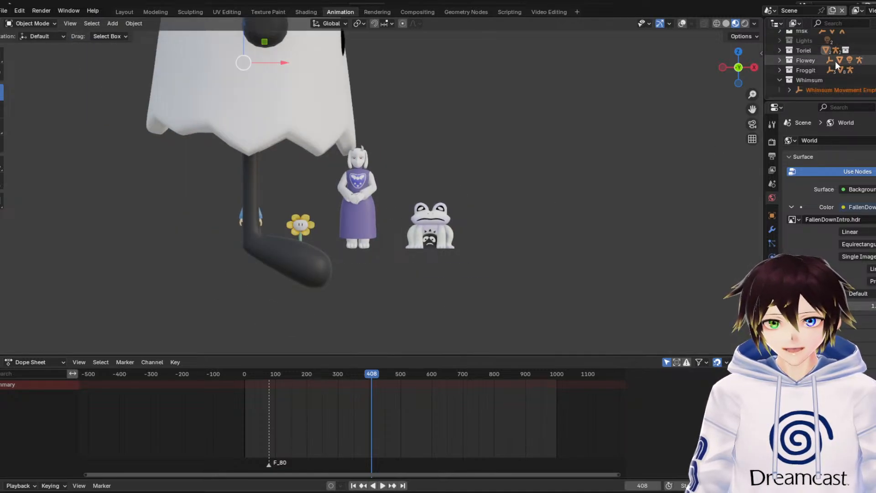
Show the viewport overlays and rotate the Whimsum Movement Empty by -90° about the global Z axis
click(827, 87)
scroll(347, 102, down, 3)
middle_drag(347, 102, 343, 135)
scroll(342, 135, down, 3)
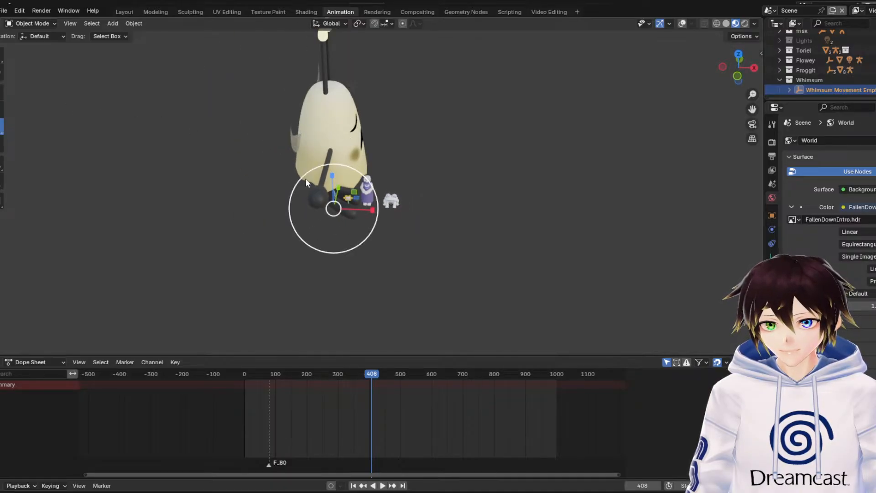
click(682, 23)
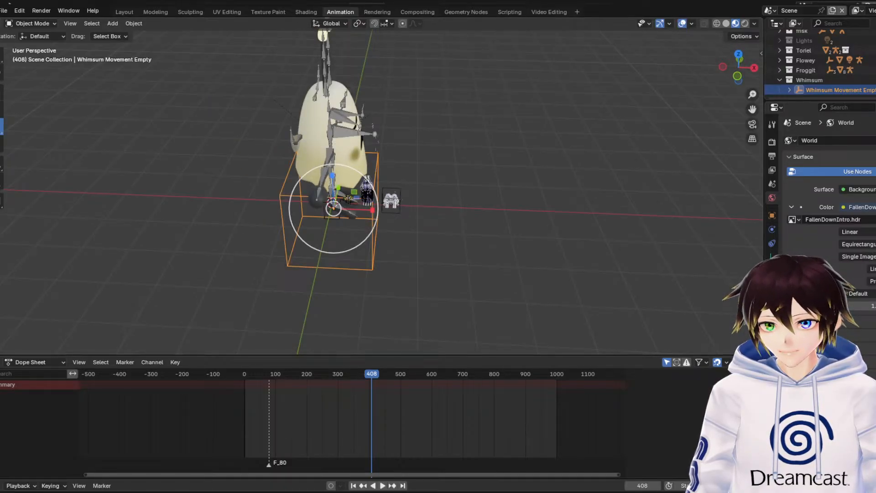
click(1, 109)
drag(358, 223, 326, 239)
click(125, 302)
text(-90)
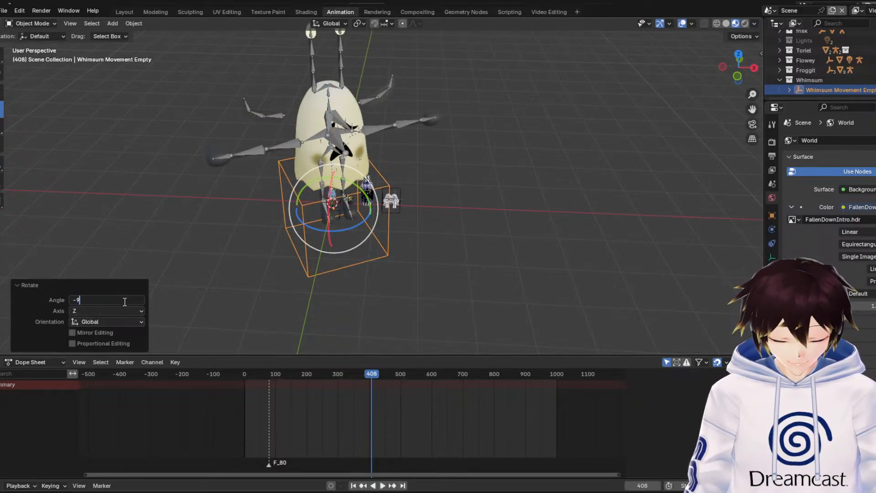
key(Return)
In front view, scale the Whimsum Movement Empty down in three passes, the last two by about 0.375 and 0.68, until Whimsum is smaller than Frisk
click(737, 77)
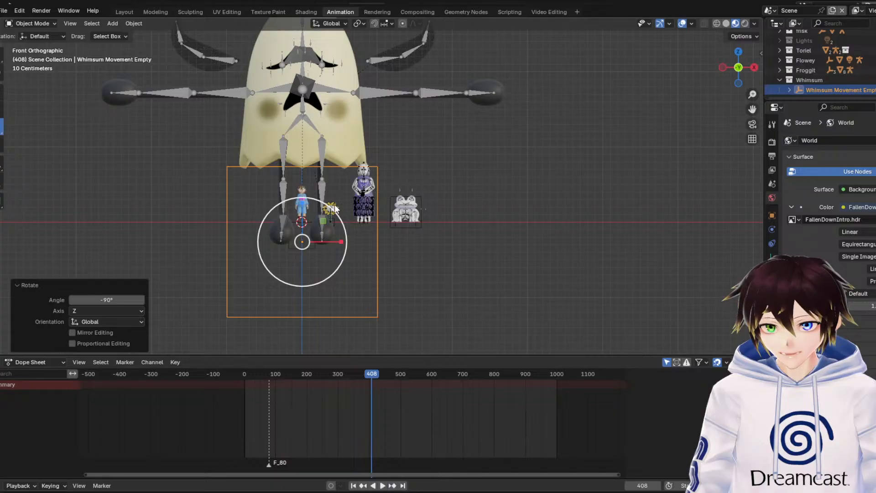
key(s)
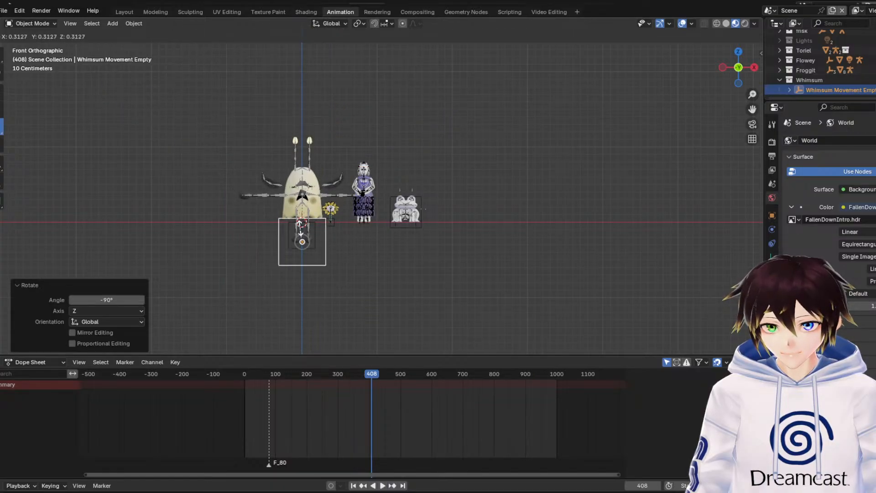
click(310, 234)
key(s)
click(316, 227)
scroll(315, 231, up, 5)
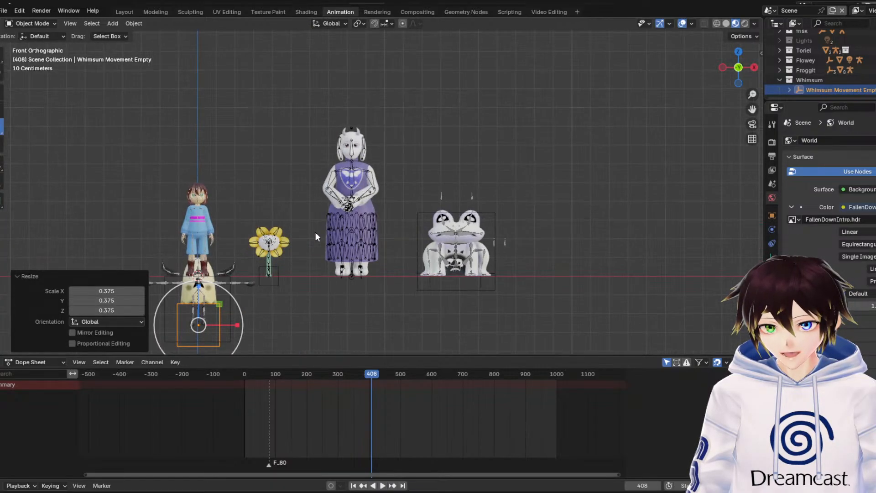
key(s)
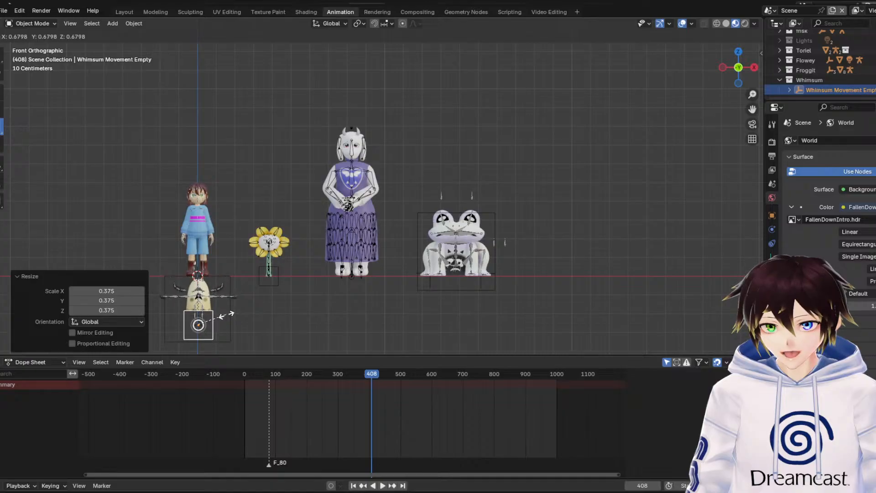
click(199, 295)
Move Whimsum up above the ground line and about 0.30 m along positive X, and scale it by 0.905
drag(196, 290, 196, 197)
drag(234, 234, 290, 237)
click(1, 130)
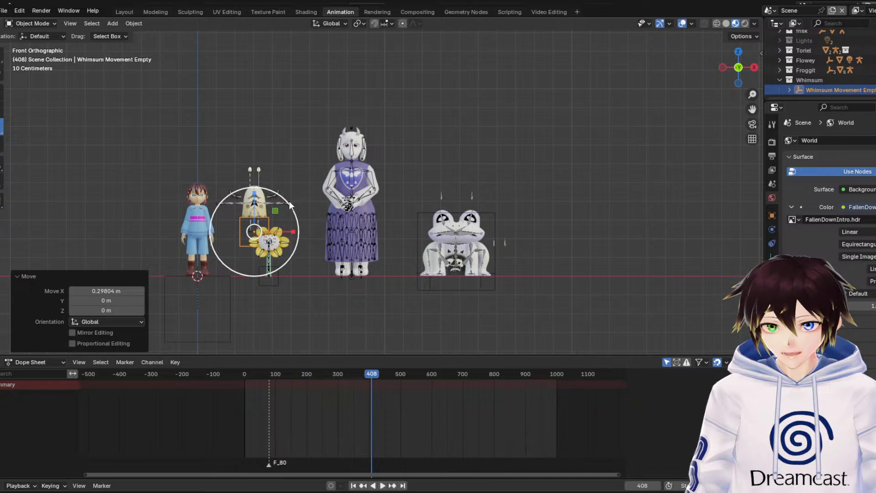
drag(290, 205, 286, 207)
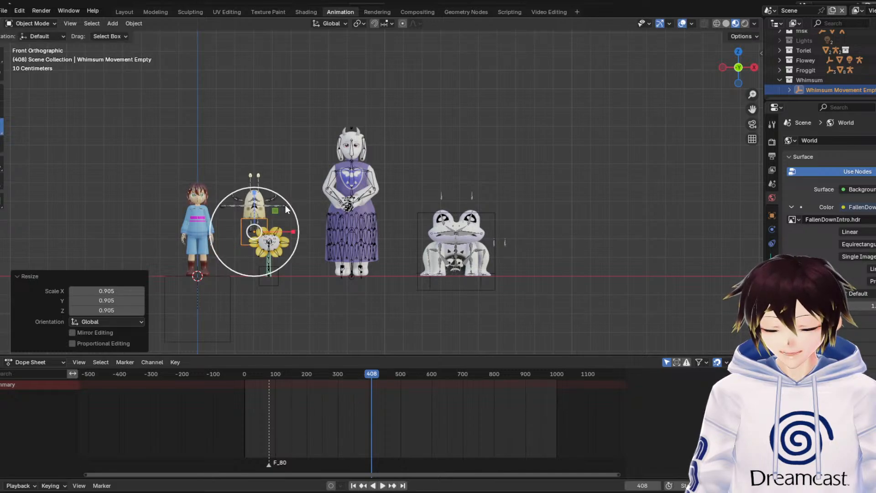
Hide the viewport overlays and move Whimsum about 1.62 m along positive X past Froggit
click(2, 92)
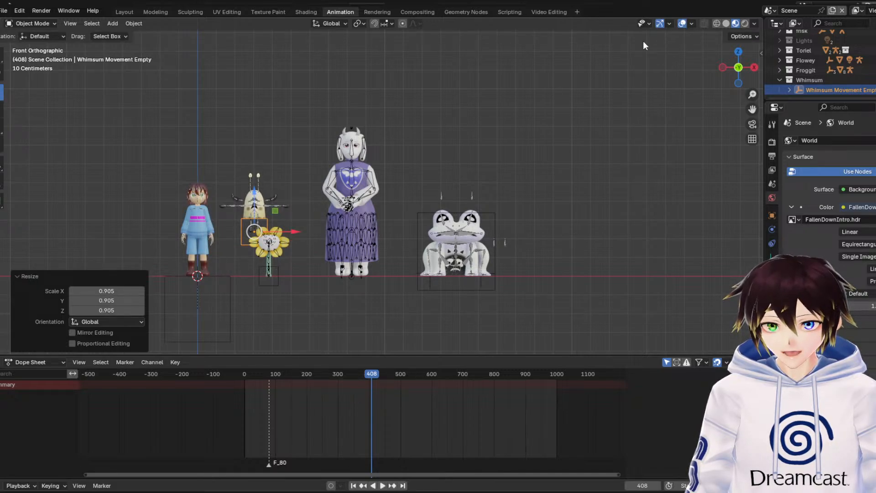
click(681, 23)
drag(294, 231, 596, 236)
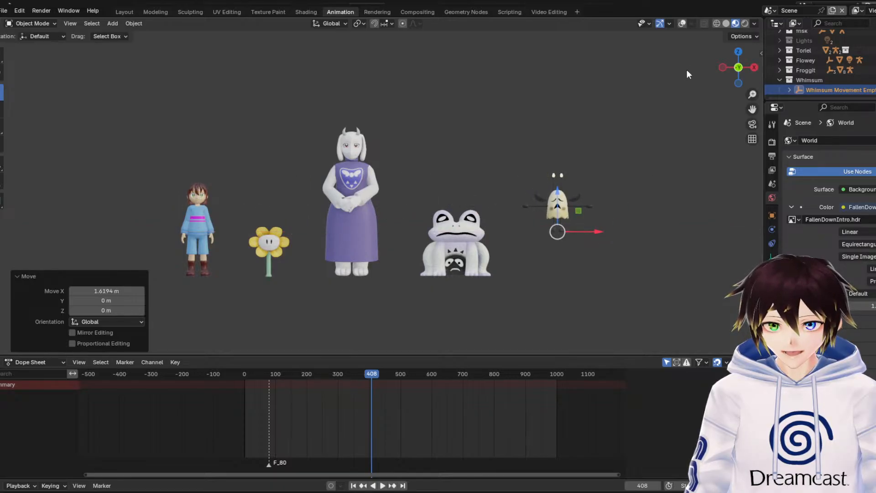
Move Whimsum about 0.12 m along negative Y into line with the other characters and deselect it in front view
click(737, 52)
drag(555, 135, 548, 160)
key(KP_1)
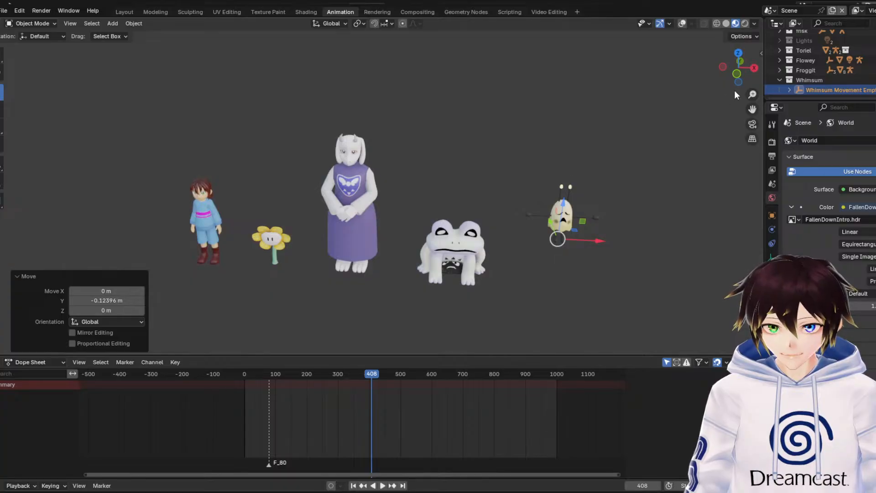
click(737, 74)
click(703, 172)
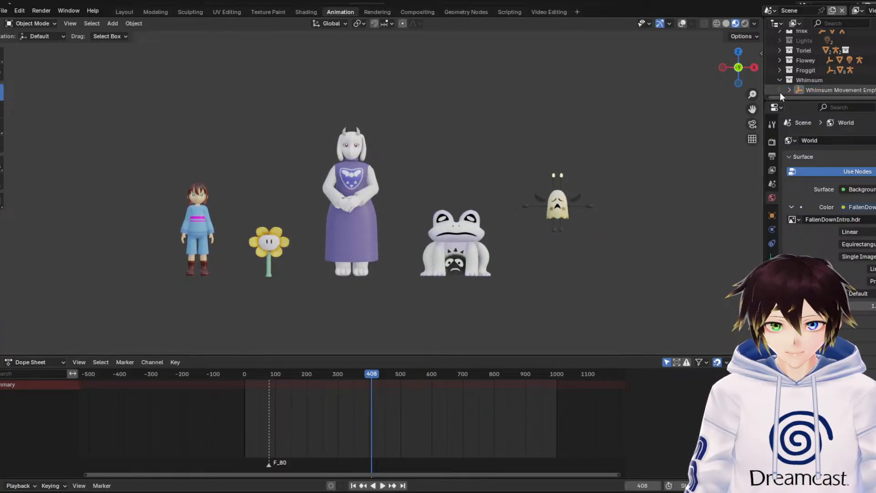
Collapse the Whimsum collection and check the lineup in rendered shading before returning to material preview
click(780, 80)
click(743, 23)
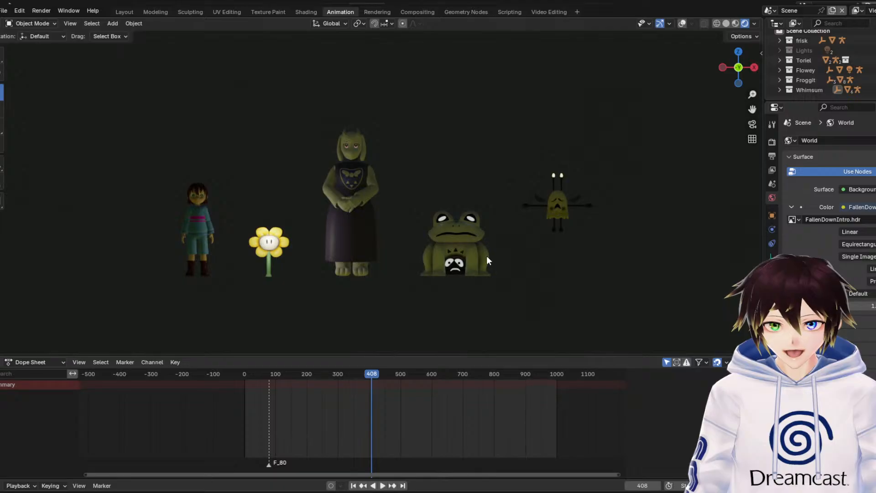
click(736, 24)
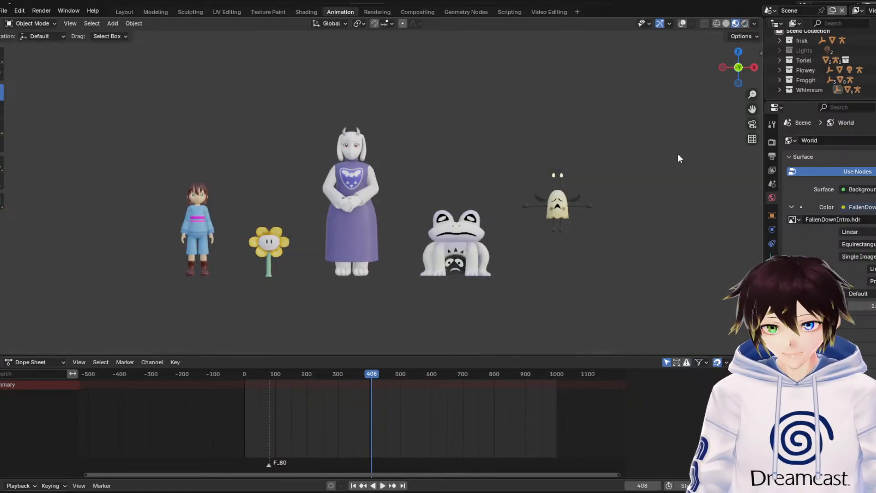
Bring the Migosp character collection into the scene under the Scene Collection
scroll(844, 66, up, 2)
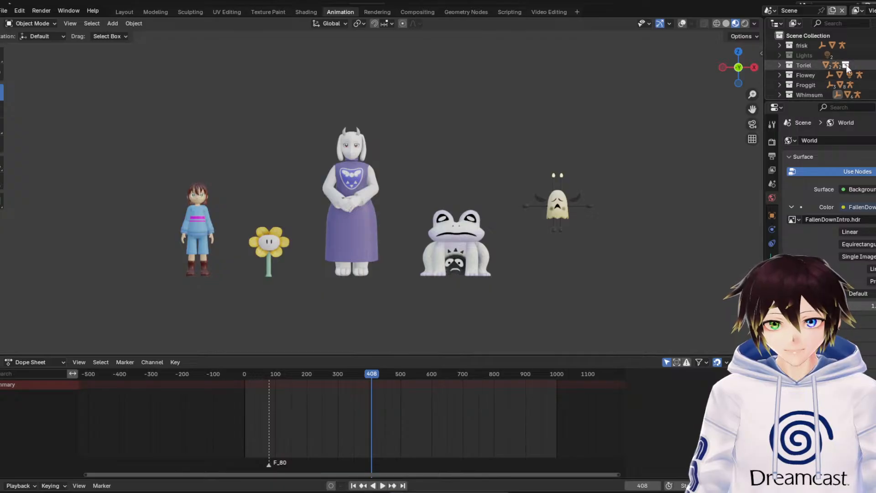
click(815, 37)
click(3, 10)
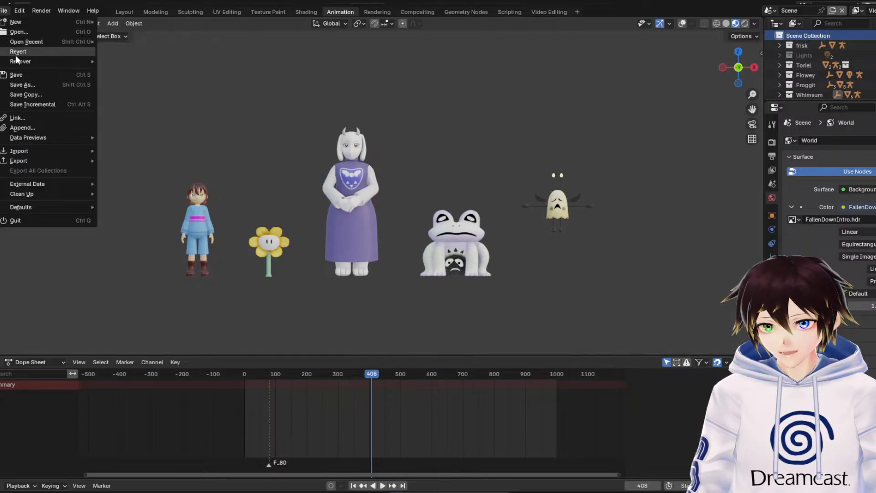
key(Escape)
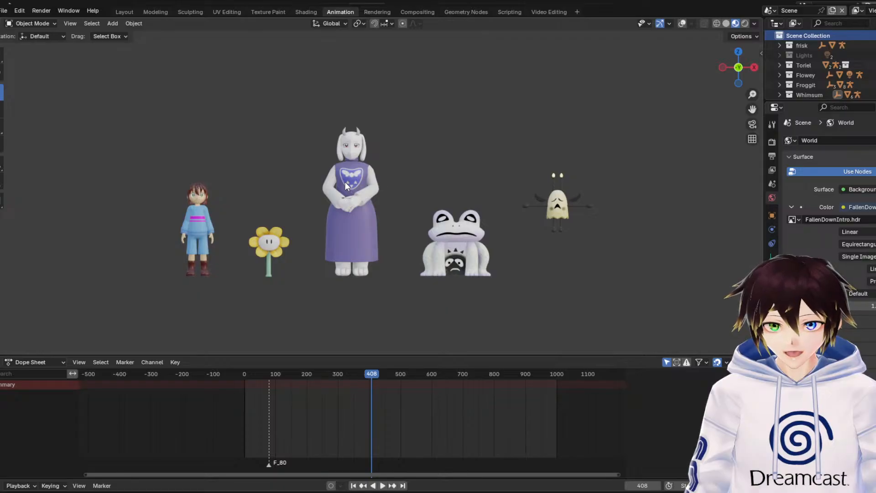
key(ctrl+v)
scroll(822, 82, down, 3)
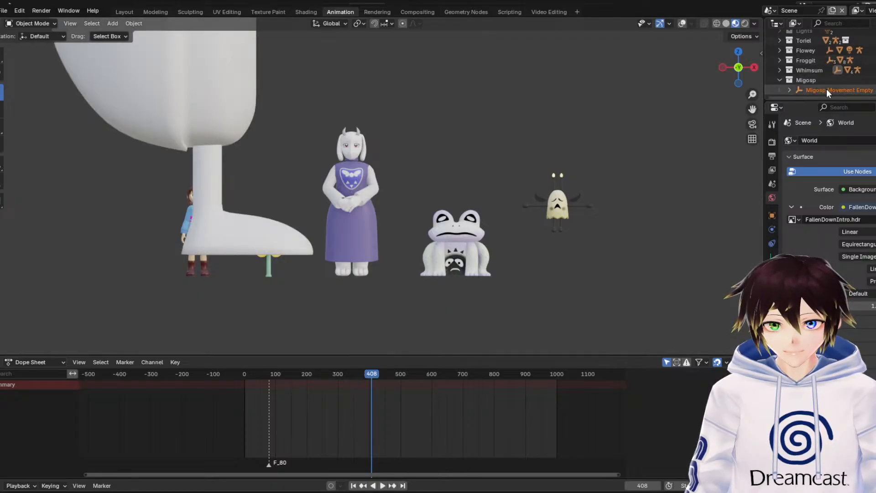
Rotate the Migosp Movement Empty by -90° about the global Z axis so Migosp faces the front
click(826, 89)
scroll(261, 152, down, 4)
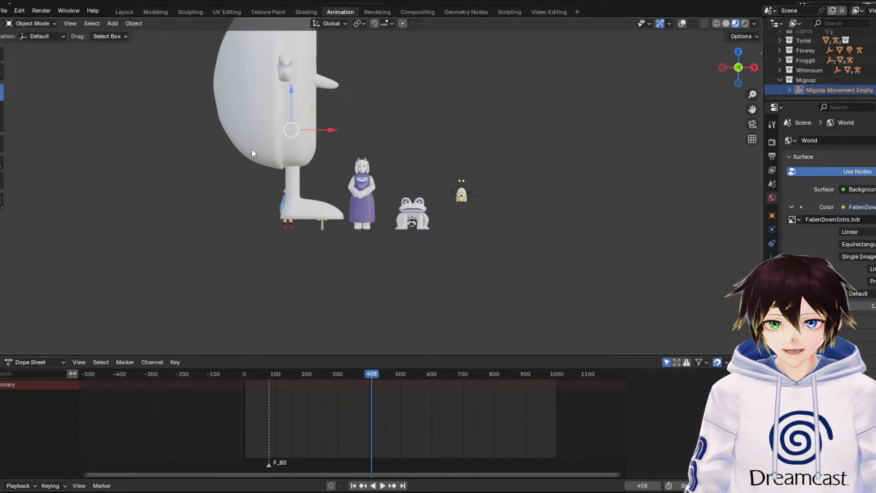
middle_drag(251, 148, 234, 165)
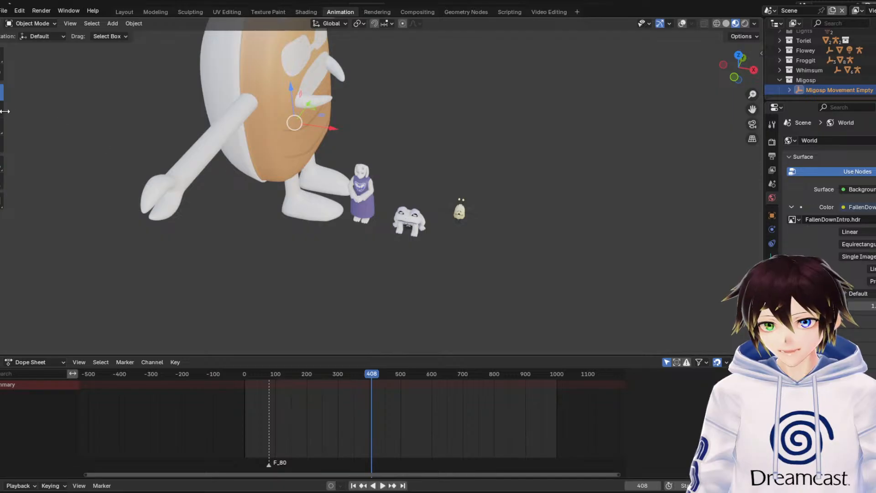
key(r)
key(z)
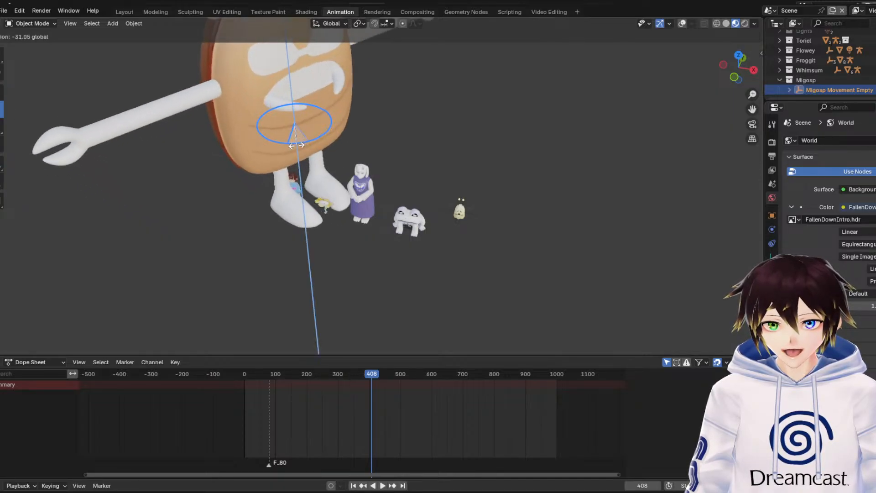
click(271, 147)
click(114, 299)
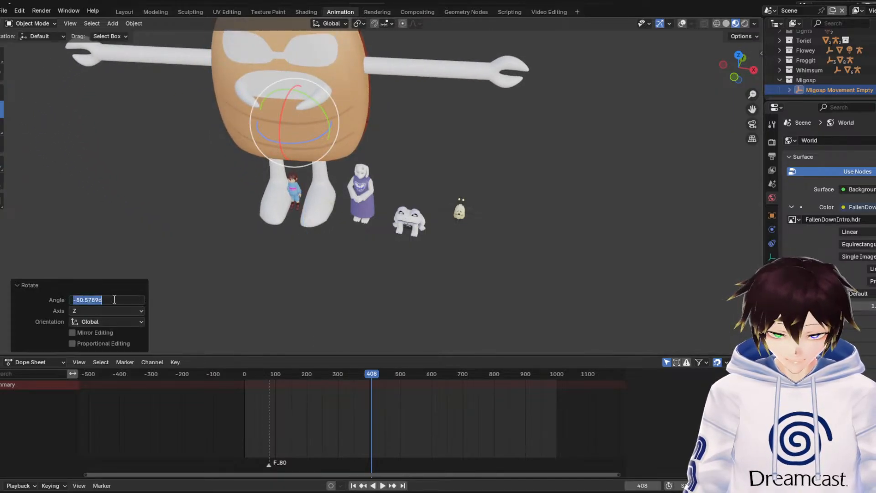
text(-90)
key(Return)
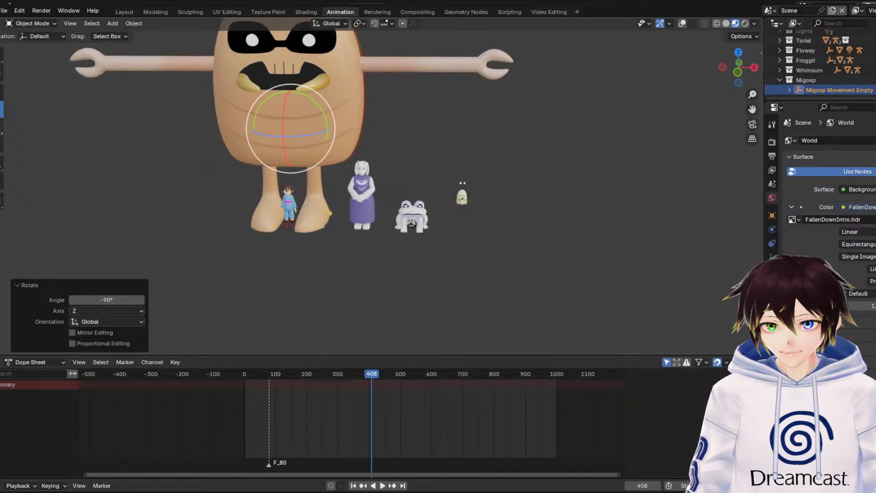
In front view, scale Migosp down until it is about Frisk's size, ending with a scale factor of 0.463
click(2, 126)
middle_drag(643, 147, 453, 151)
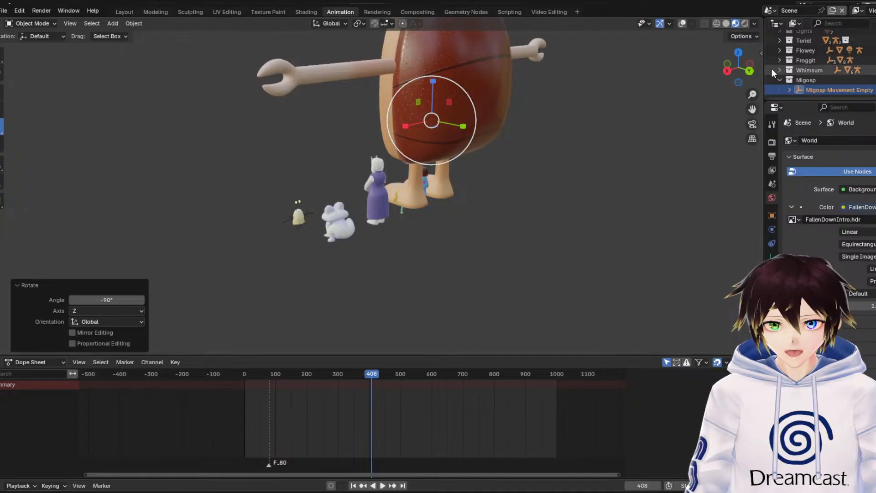
click(727, 64)
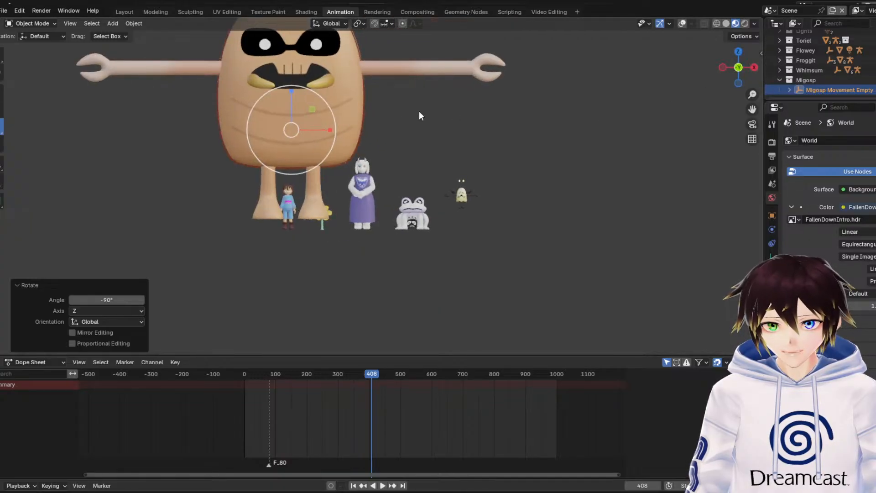
drag(343, 114, 305, 115)
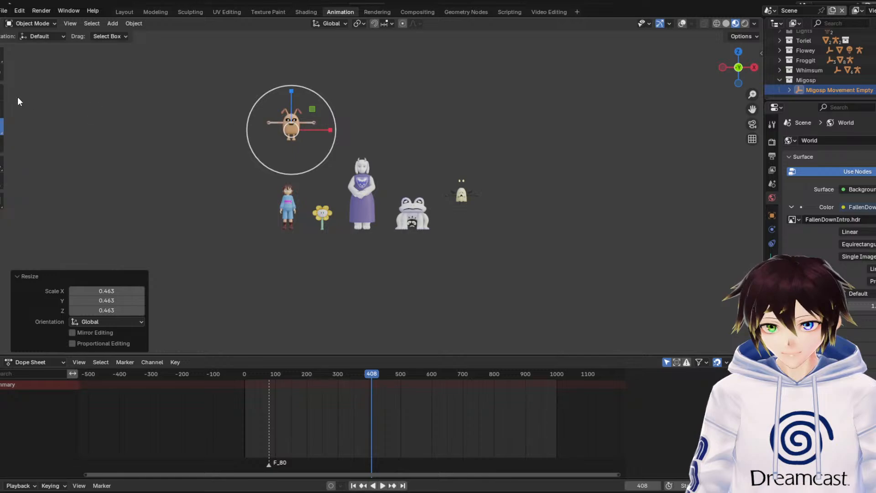
Turn the viewport overlays back on and enable the scene statistics display
click(680, 23)
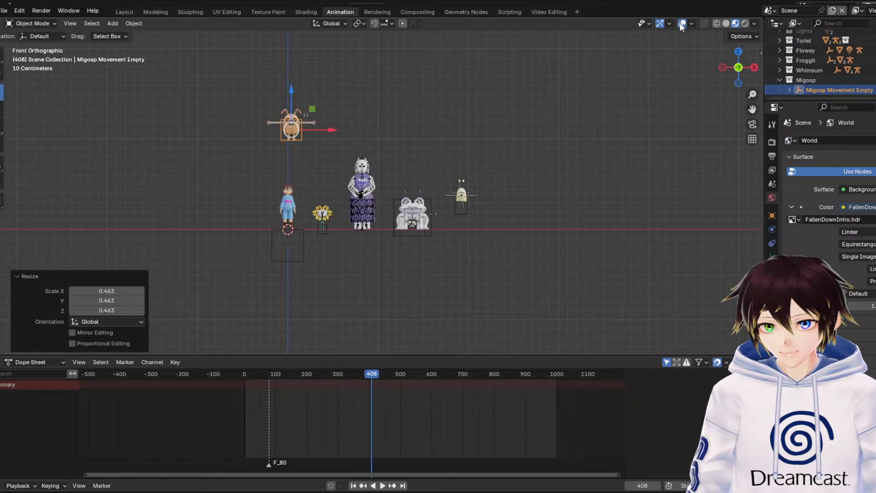
click(691, 23)
click(631, 104)
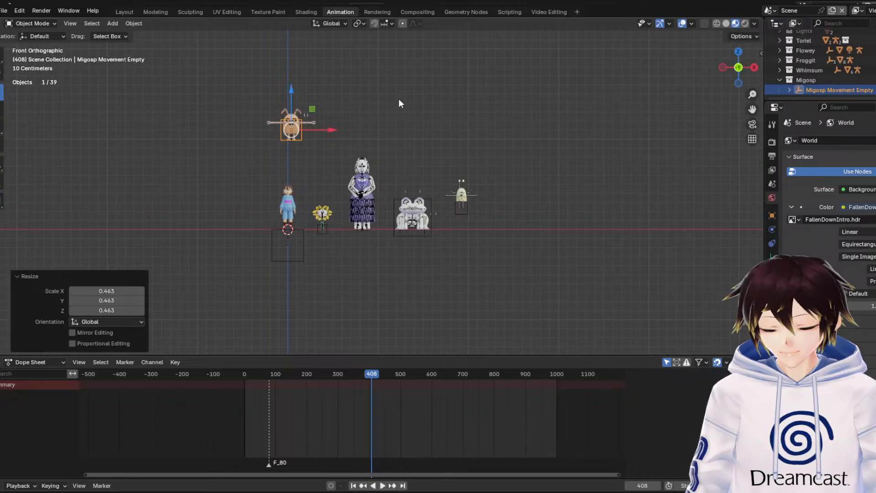
Lower Migosp about 0.98 m, move it along X past Whimsum, and raise it 0.211 m
drag(291, 97, 276, 192)
scroll(279, 201, up, 4)
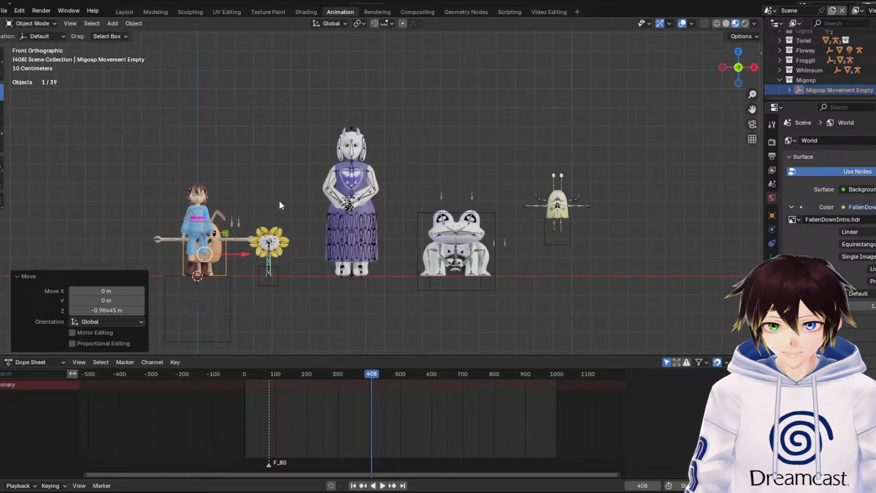
drag(258, 253, 661, 255)
drag(623, 222, 621, 182)
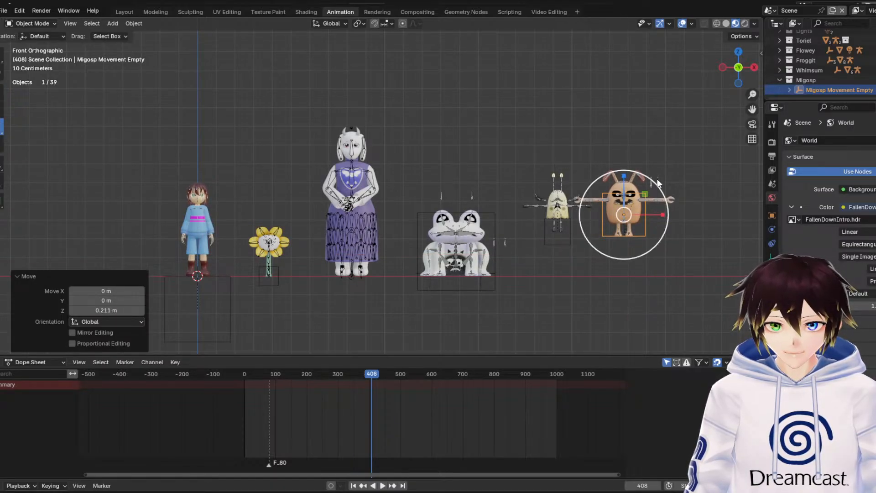
Scale Migosp down by a factor of 0.605 and stand it on the ground line at the end of the lineup beyond Whimsum
key(s)
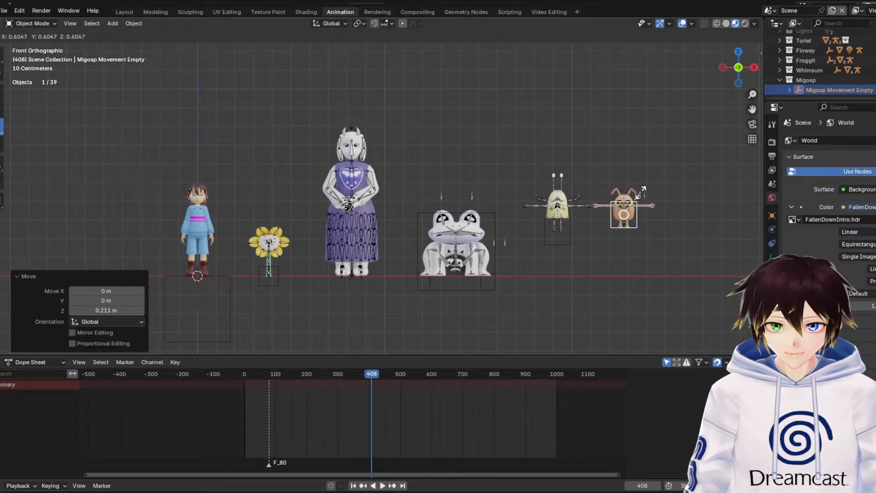
click(640, 193)
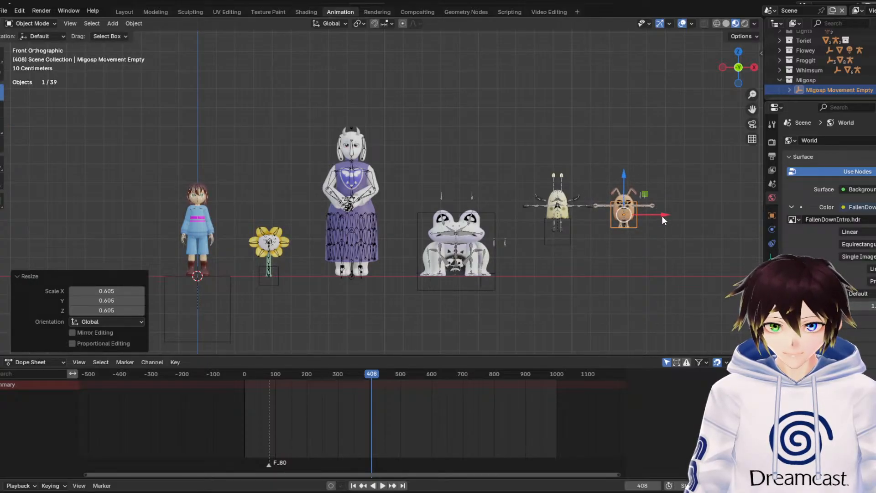
drag(662, 220, 336, 220)
drag(302, 182, 304, 227)
drag(338, 259, 677, 248)
click(694, 187)
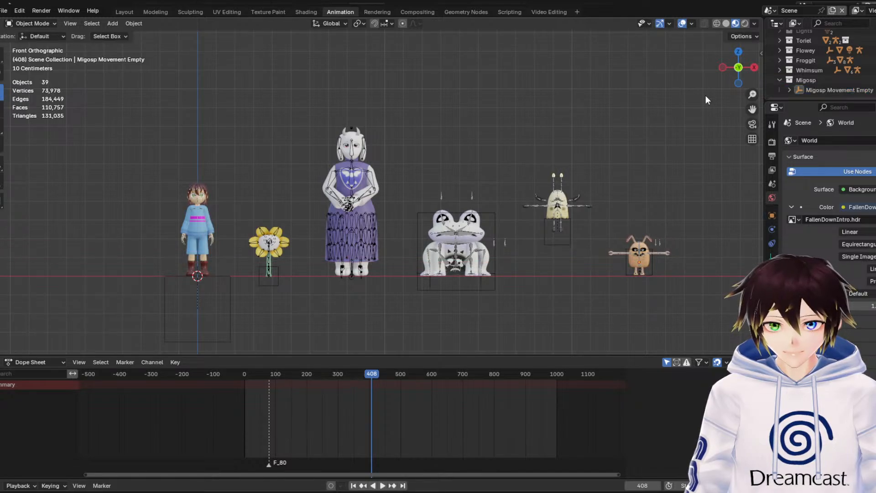
In top view, move Migosp about -0.13 m along Y to align it with the row of characters, ending in front view with it deselected
middle_drag(705, 100, 714, 152)
click(604, 200)
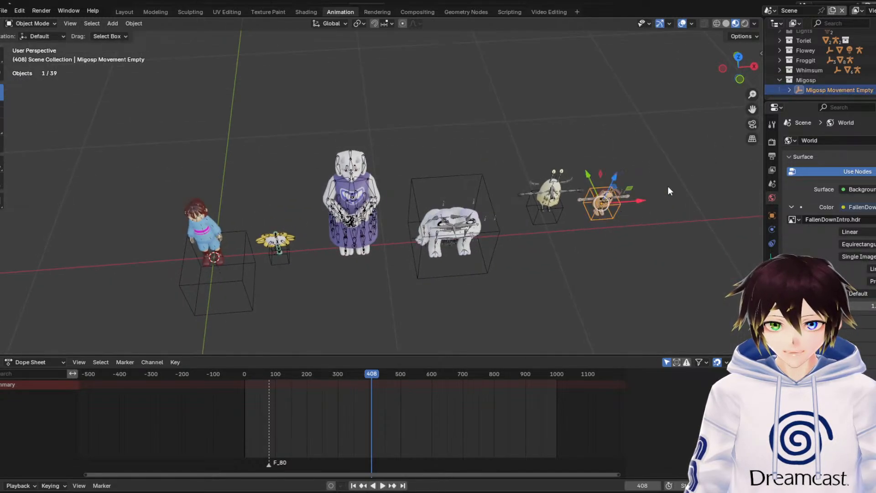
click(739, 58)
drag(639, 137, 639, 162)
middle_drag(607, 235, 606, 179)
click(738, 79)
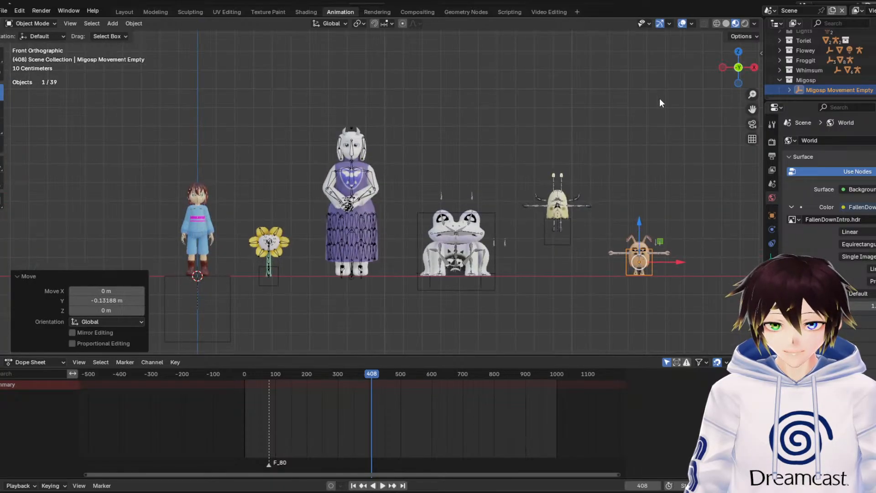
click(658, 98)
Collapse the Migosp collection in the outliner
drag(752, 110, 685, 85)
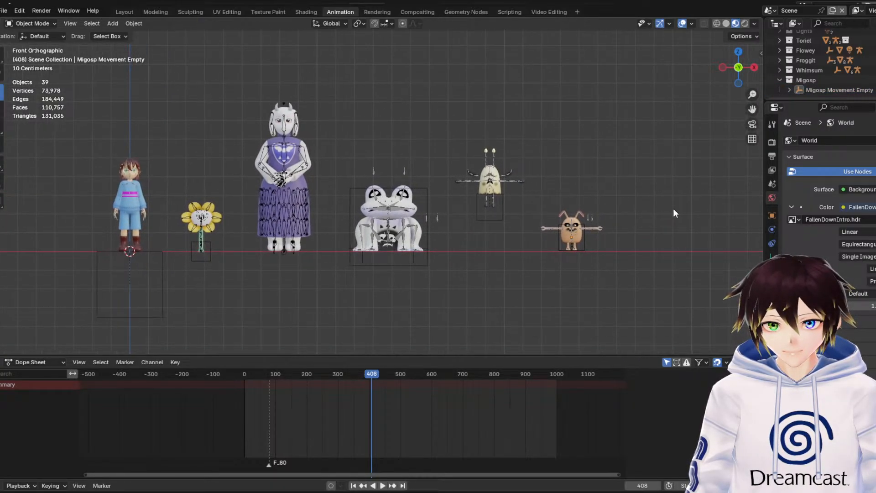
click(785, 79)
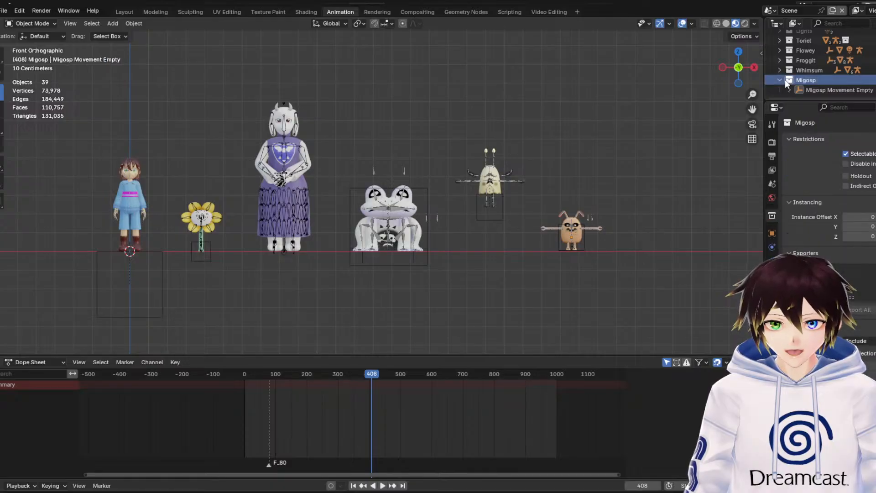
click(781, 82)
scroll(789, 59, up, 2)
Append the Vegetoid character collection under the Scene Collection
click(796, 37)
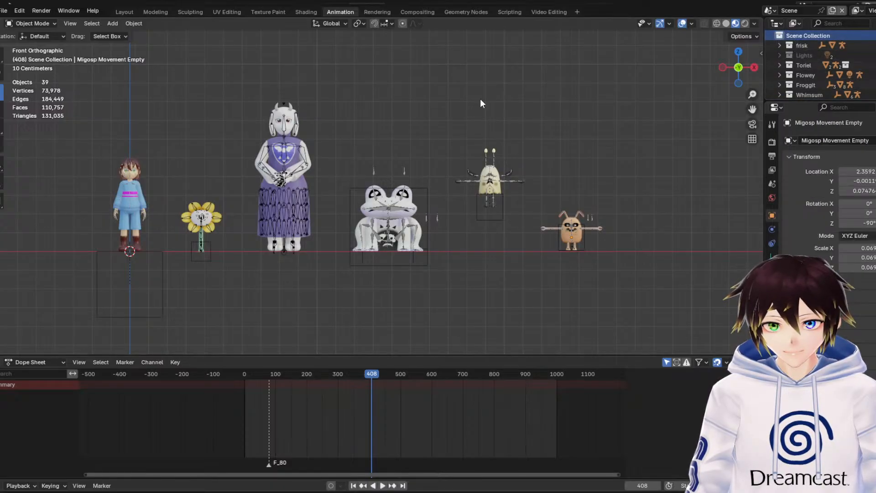
click(3, 12)
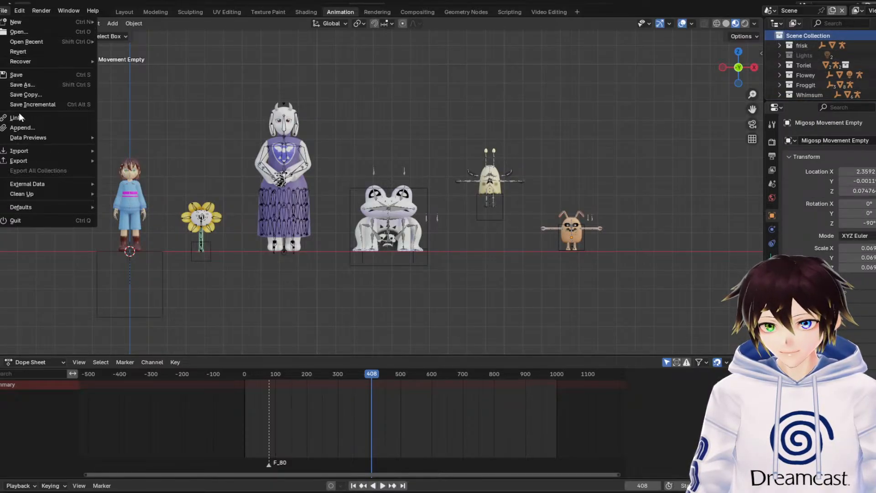
click(21, 131)
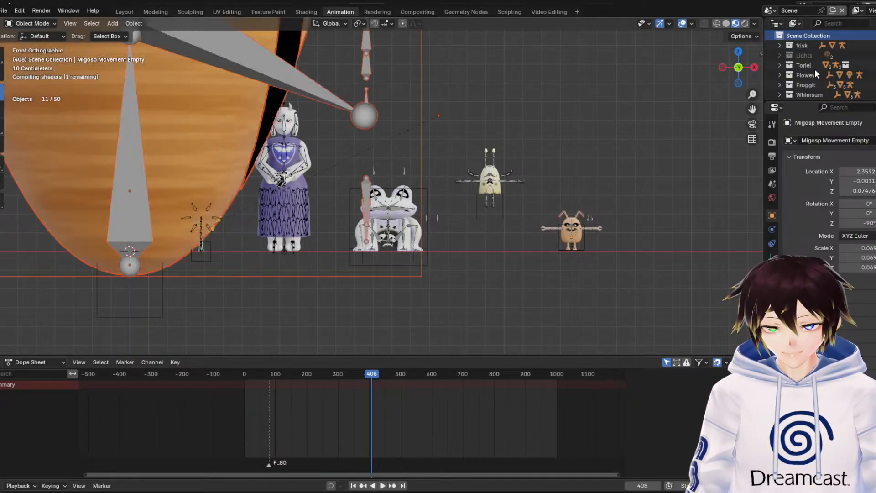
Select the Vegetoid Movement Empty and scale it down by a factor of 0.397
scroll(812, 71, down, 2)
click(825, 90)
middle_drag(497, 97, 421, 122)
scroll(421, 122, down, 5)
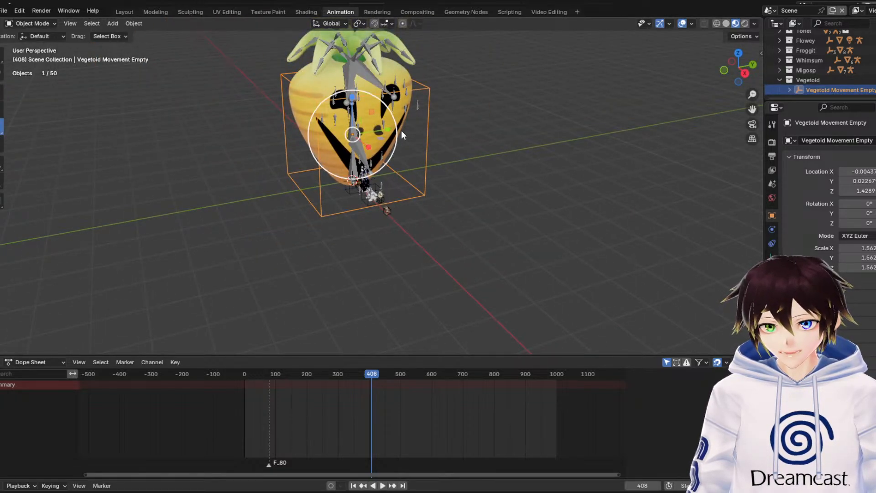
key(s)
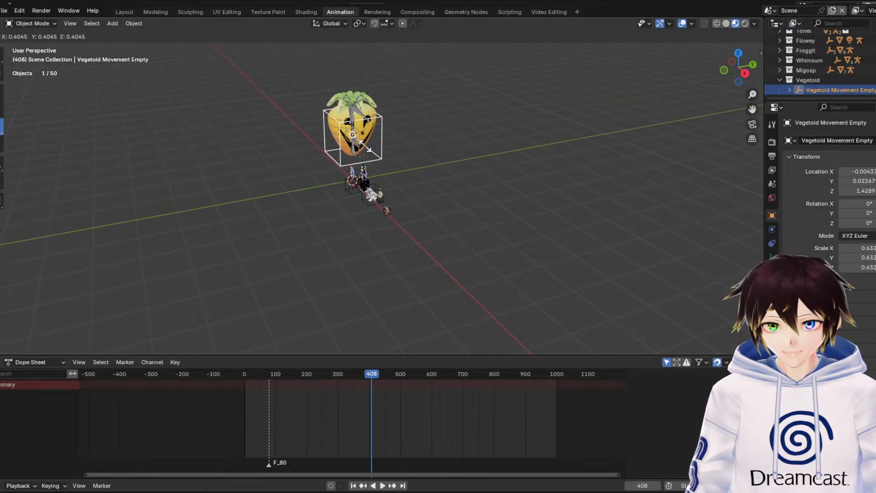
click(359, 146)
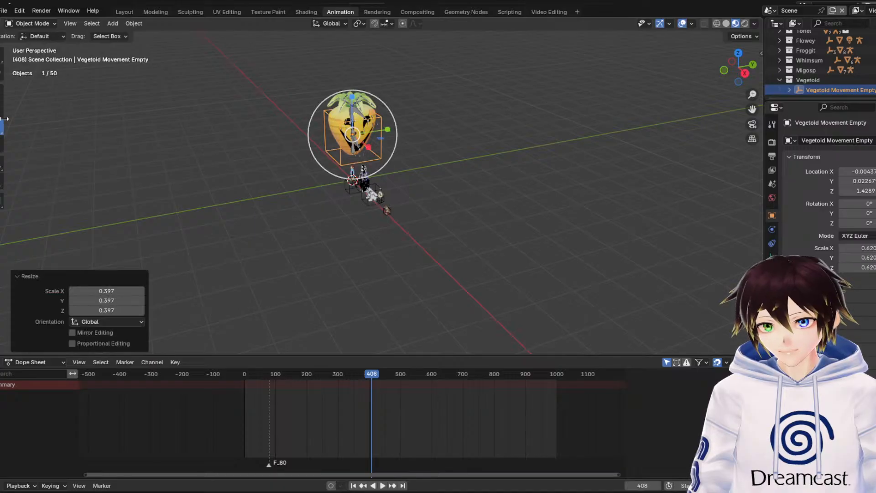
Rotate the Vegetoid Movement Empty by -90° about the global Z axis so Vegetoid faces the front
click(1, 110)
drag(387, 139, 373, 163)
click(124, 300)
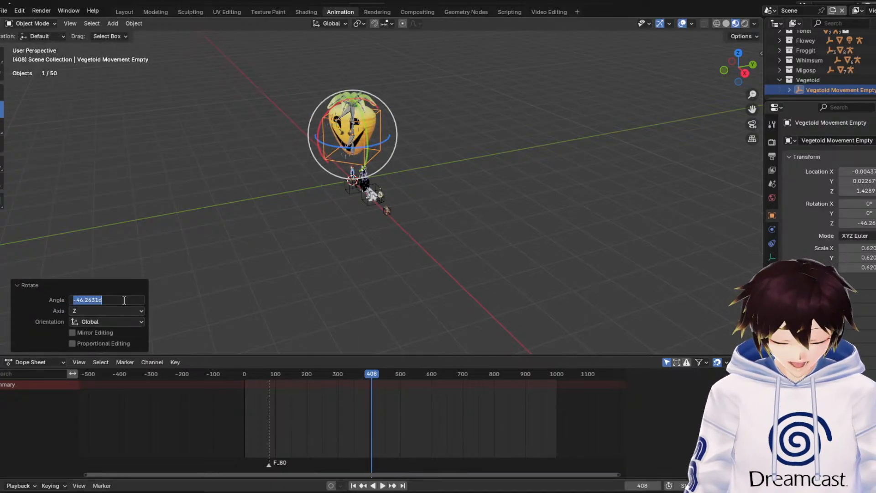
text(-90)
key(Return)
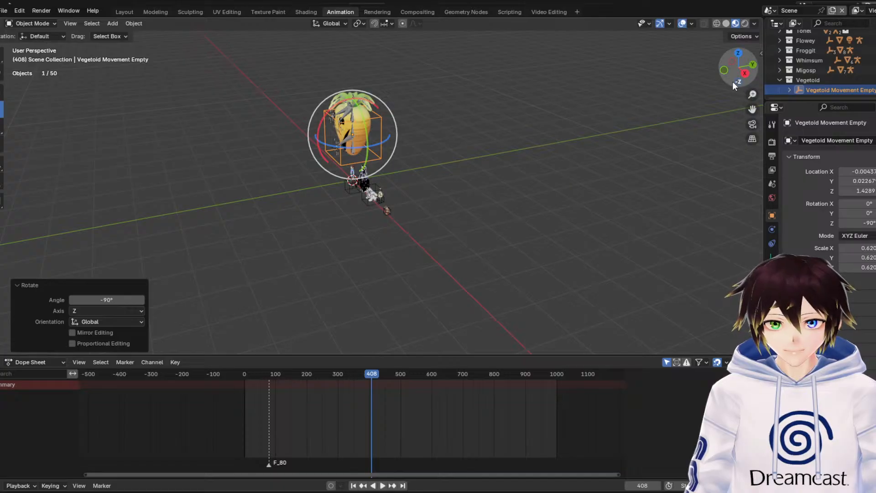
In front view, lower Vegetoid about 1.01 m along Z toward the ground line
click(723, 70)
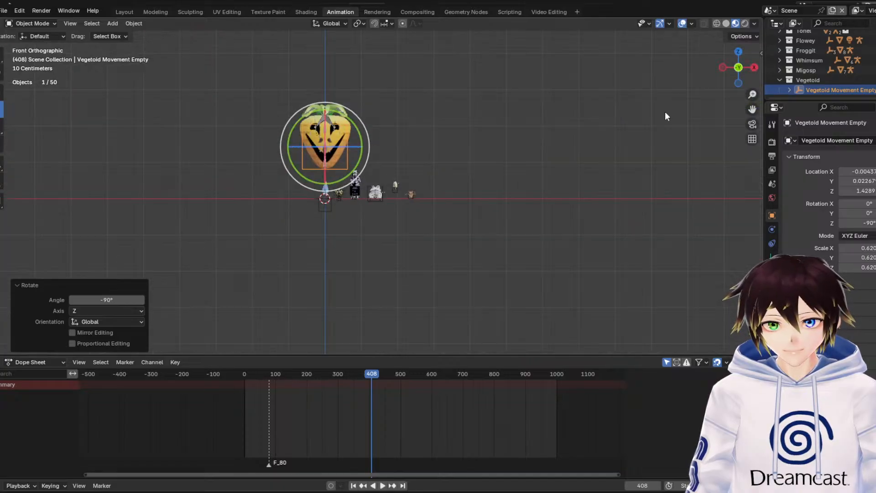
click(1, 100)
drag(274, 66, 275, 142)
scroll(220, 176, up, 4)
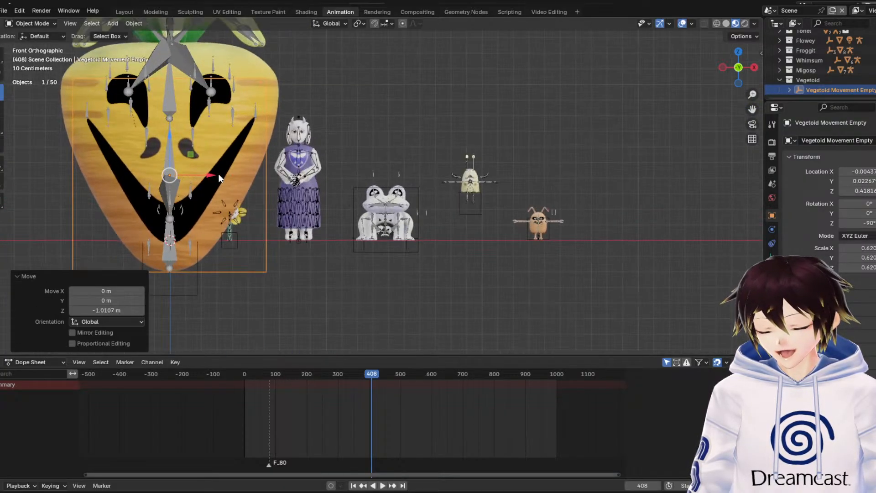
Scale Vegetoid down to a scale of about 0.120 and move it about -0.28 m along X to stand beside Frisk
click(1, 133)
drag(201, 137, 170, 190)
click(2, 92)
drag(210, 224, 166, 219)
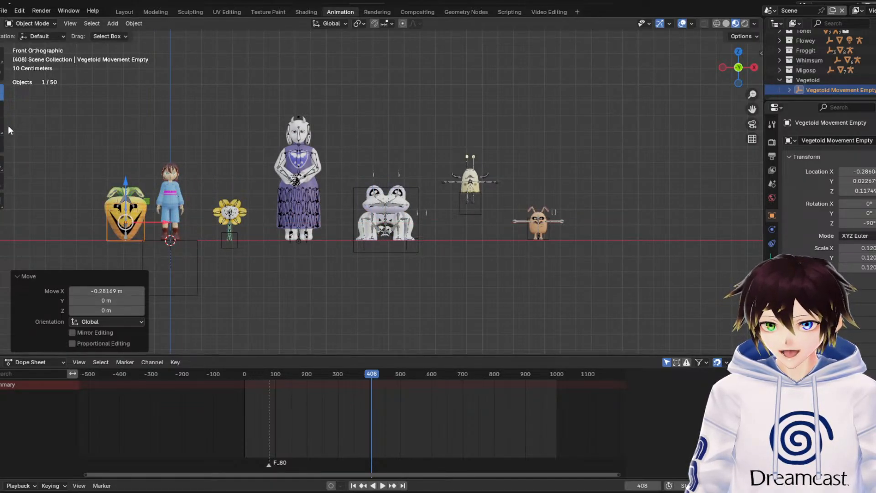
Scale Vegetoid by 0.852 and move it along X to the end of the lineup beyond Migosp, then deselect it
key(s)
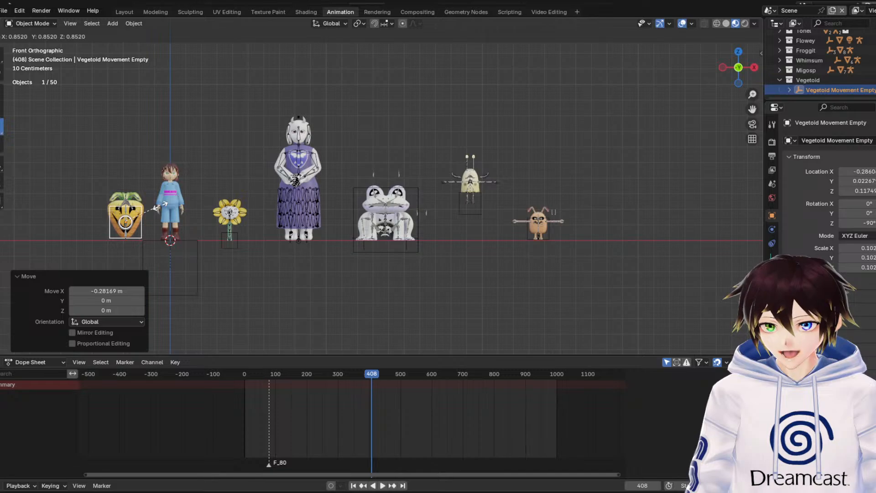
click(159, 206)
middle_drag(117, 154, 157, 153)
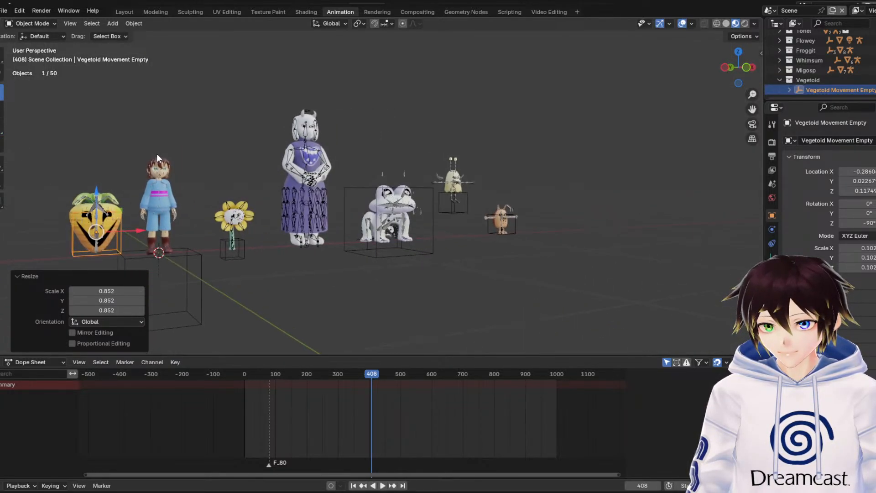
click(742, 69)
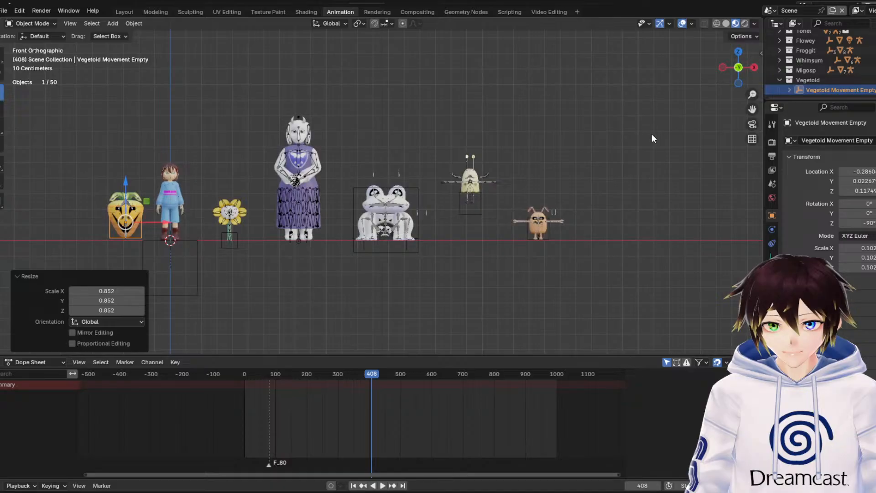
drag(161, 220, 647, 206)
click(522, 307)
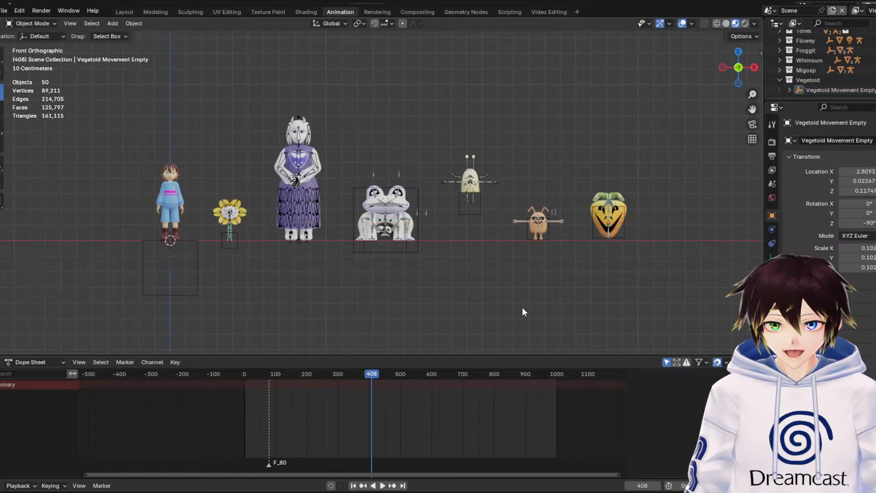
Make the Scene Collection active and open the file commands for appending another character
scroll(795, 78, up, 3)
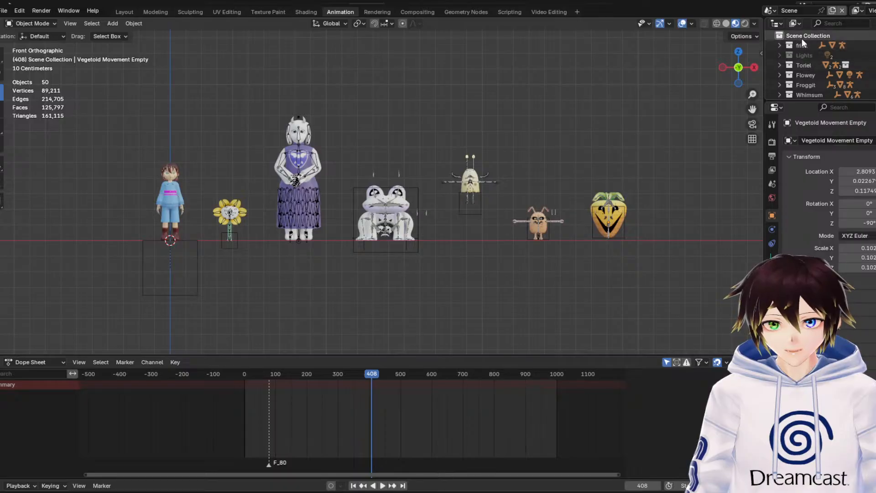
click(3, 10)
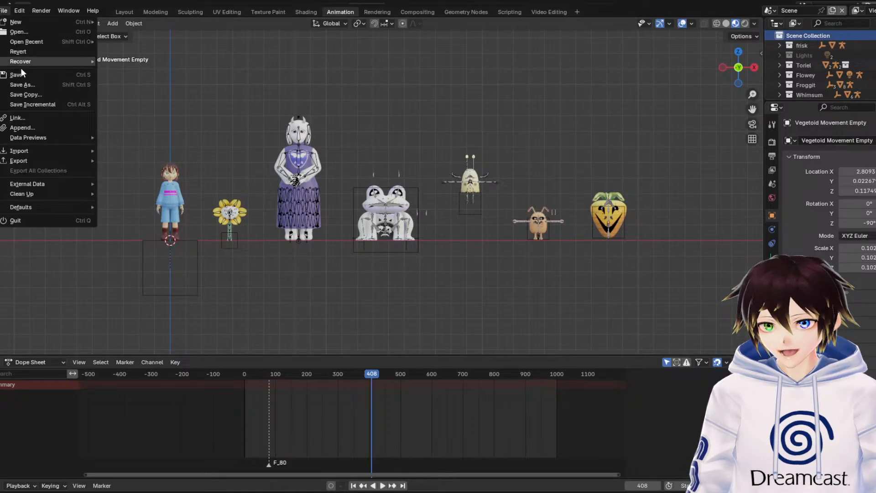
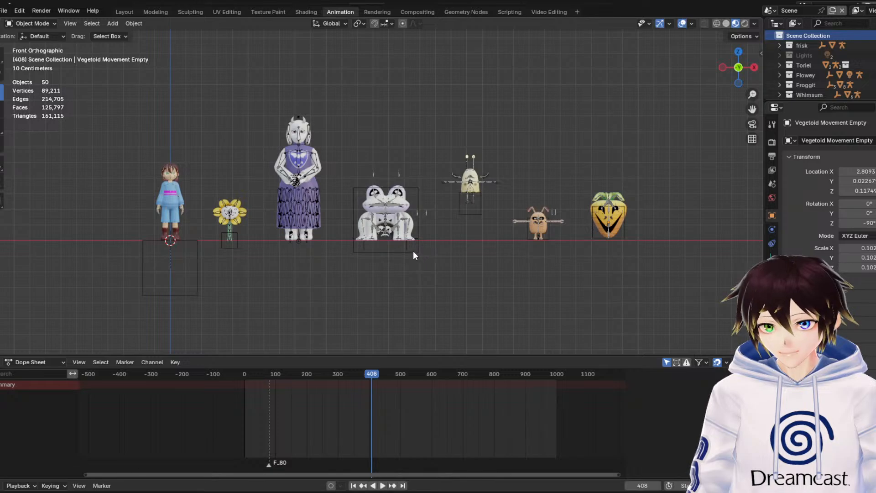
Paste the Blooky character into the scene, select only its Blooky Movement Cube and frame it in the viewport
key(alt+h)
scroll(835, 66, down, 5)
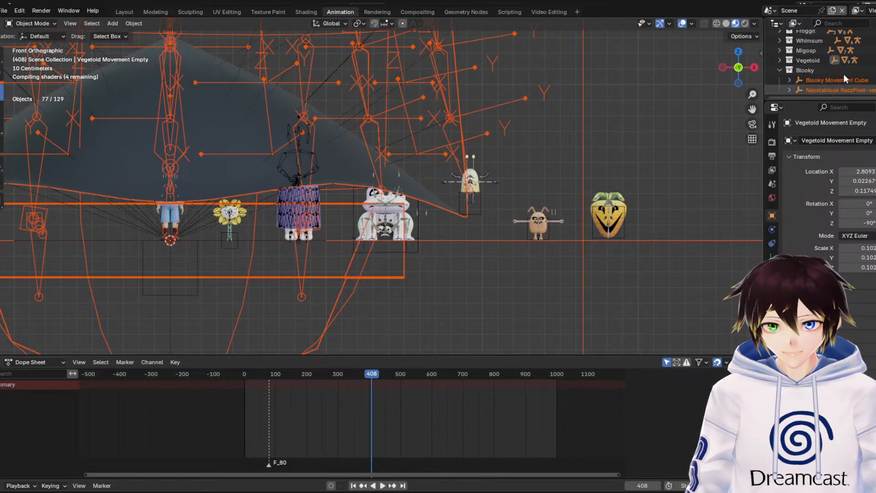
click(843, 73)
click(844, 80)
scroll(429, 159, down, 3)
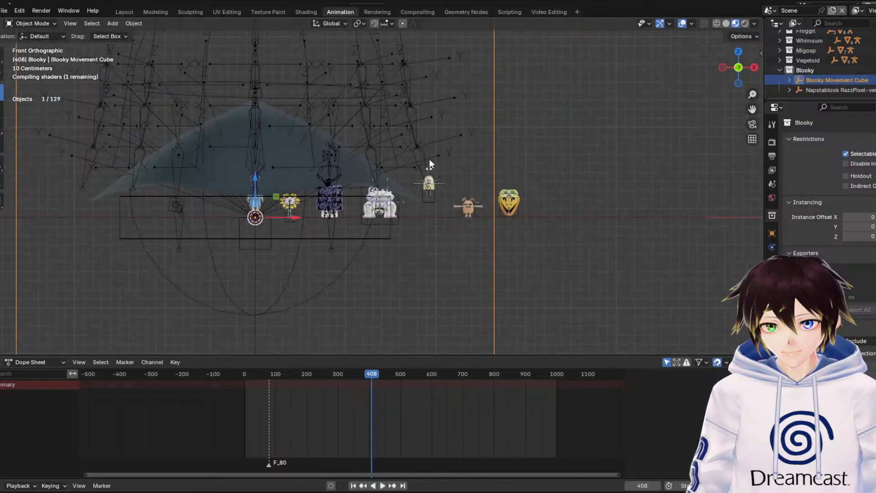
key(KP_Decimal)
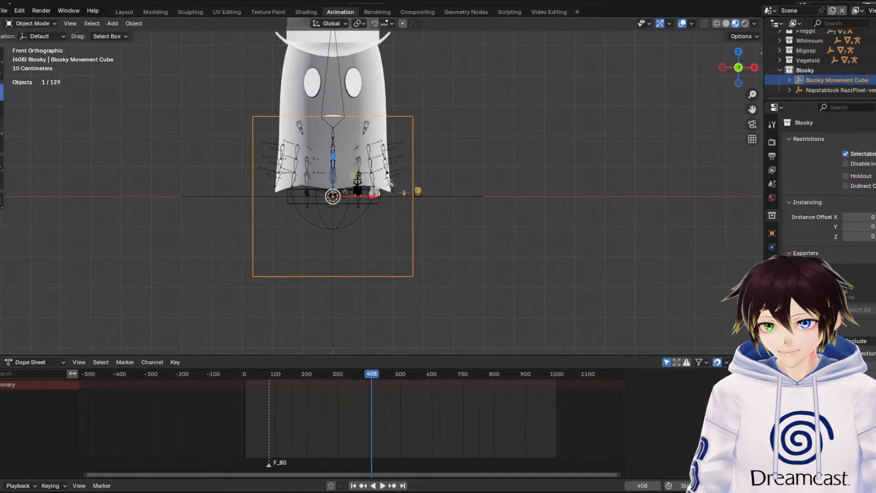
Try to shrink Blooky by scaling its movement cube by about 0.295
key(s)
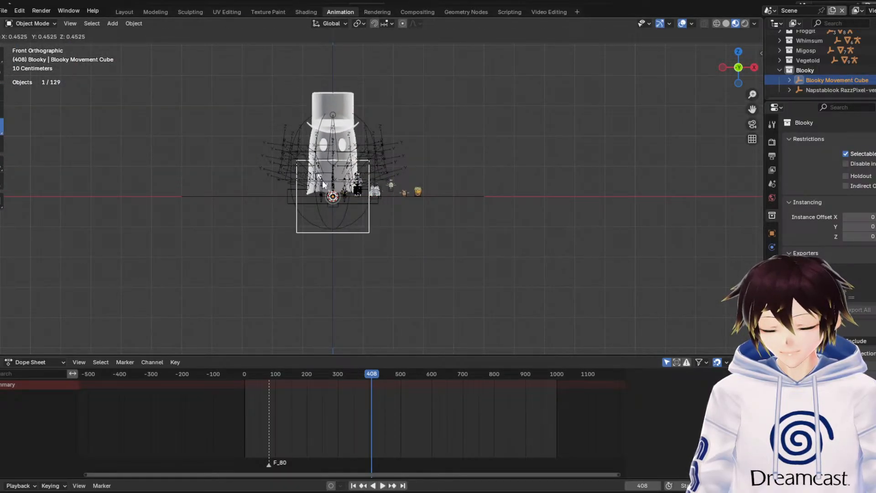
click(322, 180)
key(ctrl+z)
click(844, 88)
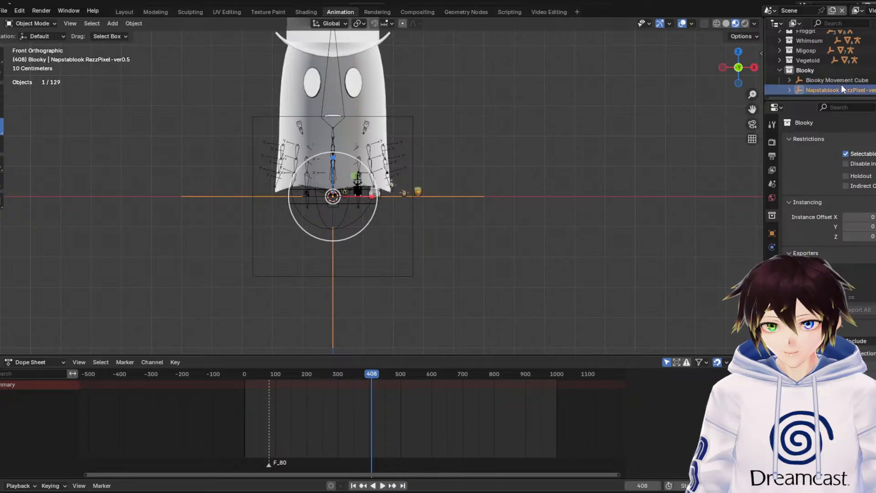
click(838, 79)
key(s)
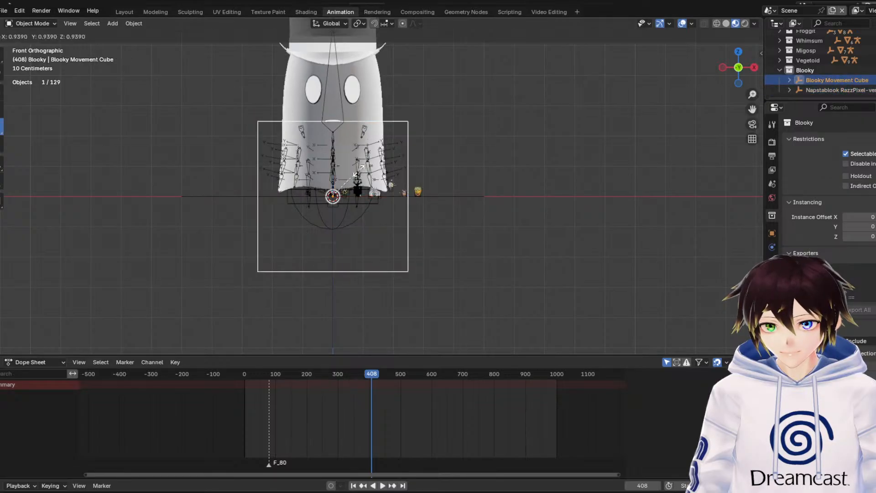
click(341, 188)
middle_drag(341, 188, 401, 150)
Inspect the armature and mesh nested under the Blooky Movement Cube, then undo the last scaling
click(790, 80)
scroll(796, 87, down, 1)
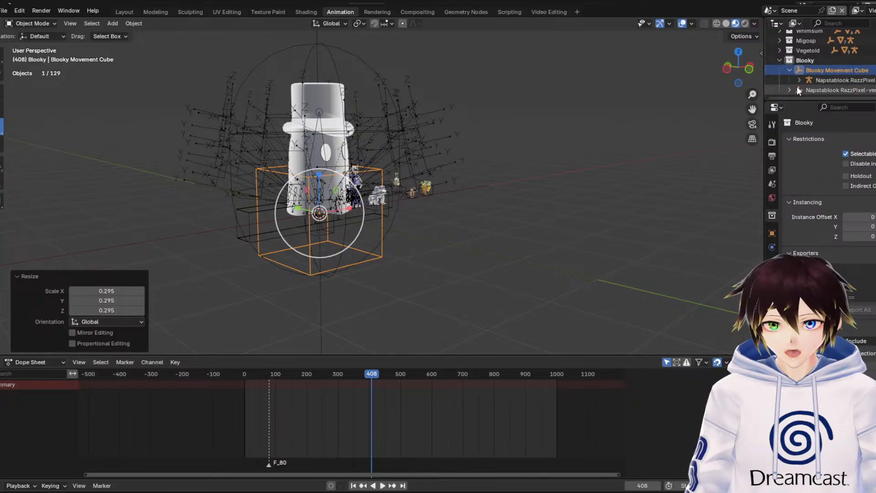
click(799, 80)
scroll(803, 81, down, 3)
click(829, 81)
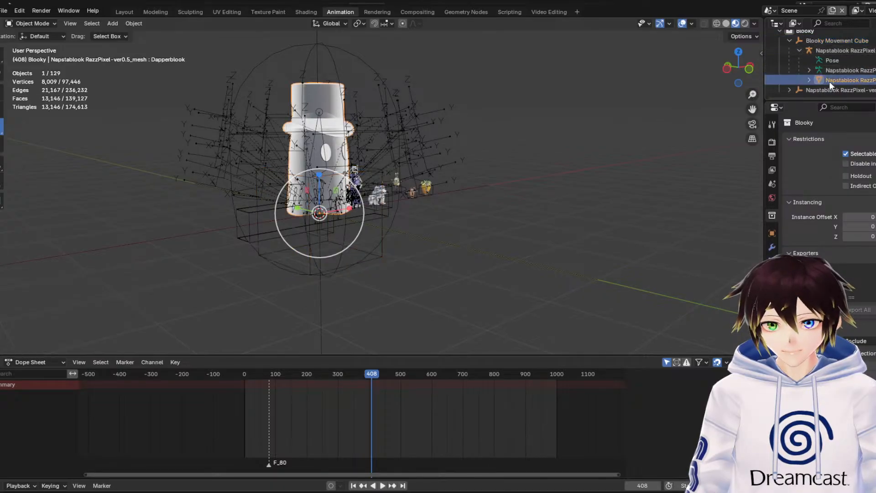
click(809, 81)
scroll(843, 86, down, 3)
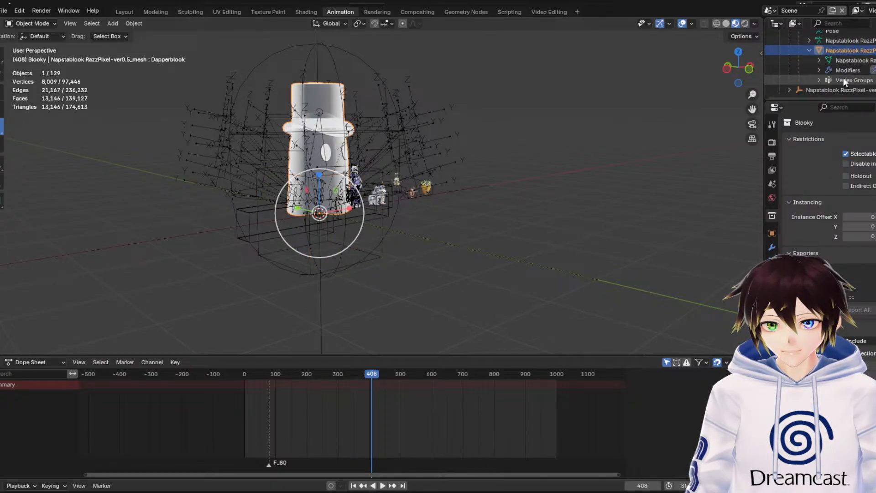
key(ctrl+z)
key(ctrl+z)
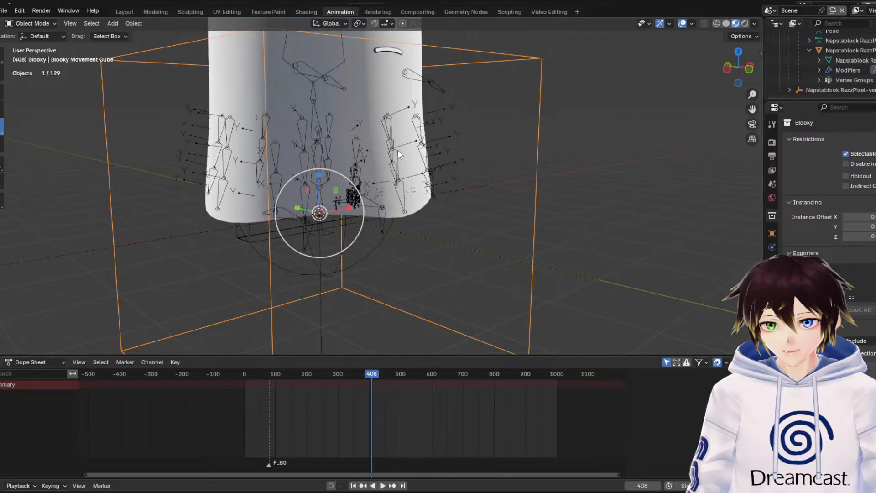
Expand the Napstablook RazzPixel-ver0.5 empty and delete its rigidbodies hierarchy
click(822, 90)
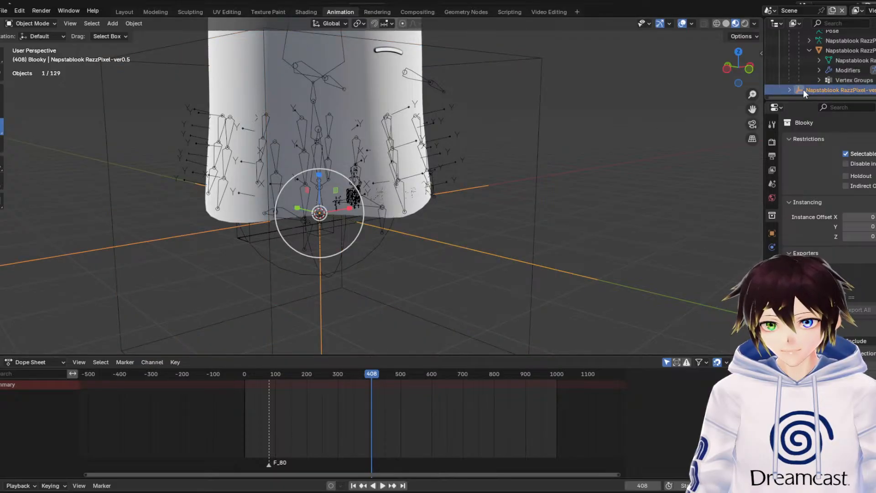
click(790, 88)
scroll(827, 83, down, 2)
click(828, 80)
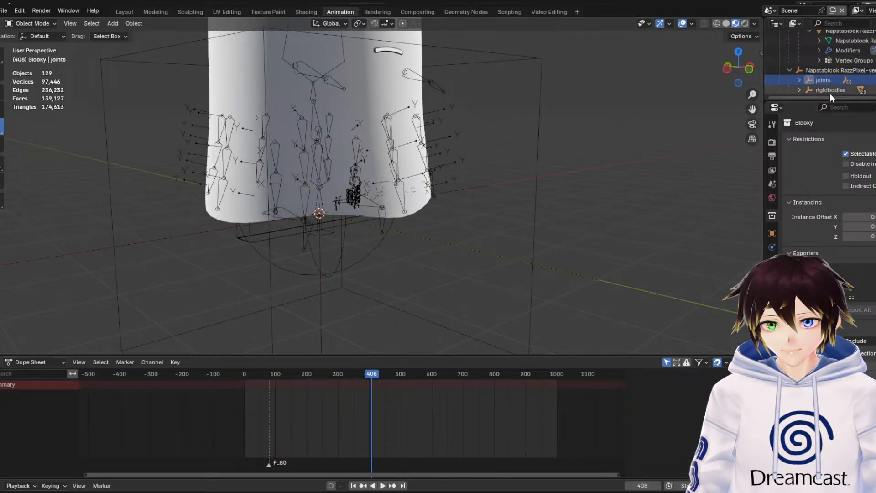
click(829, 94)
right_click(830, 93)
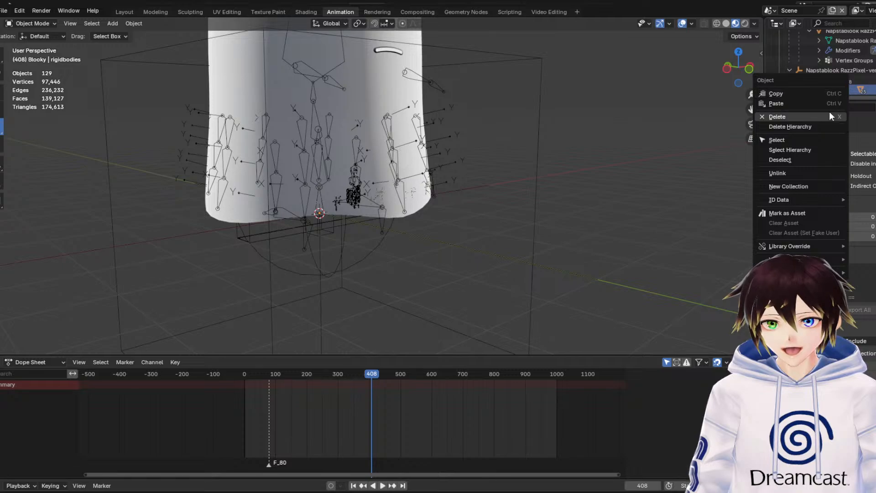
click(828, 124)
Delete the joints hierarchy and the leftover Napstablook RazzPixel-ver0.5 empty
click(839, 89)
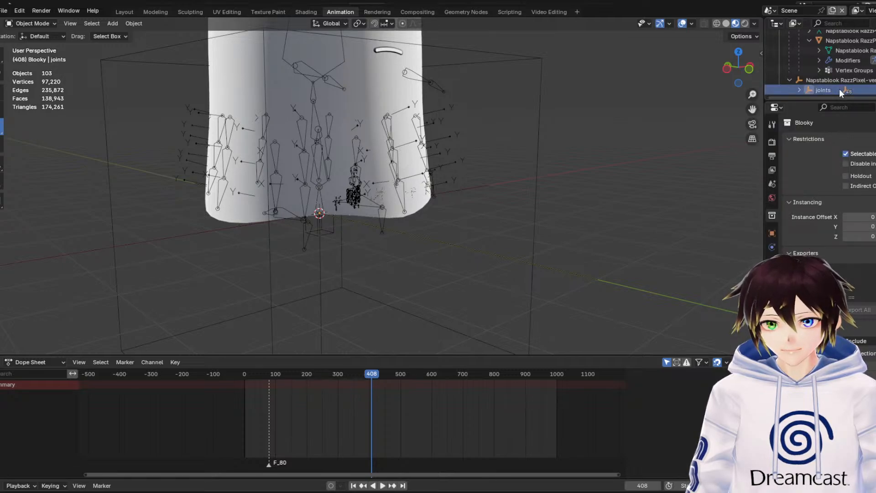
right_click(822, 91)
click(823, 92)
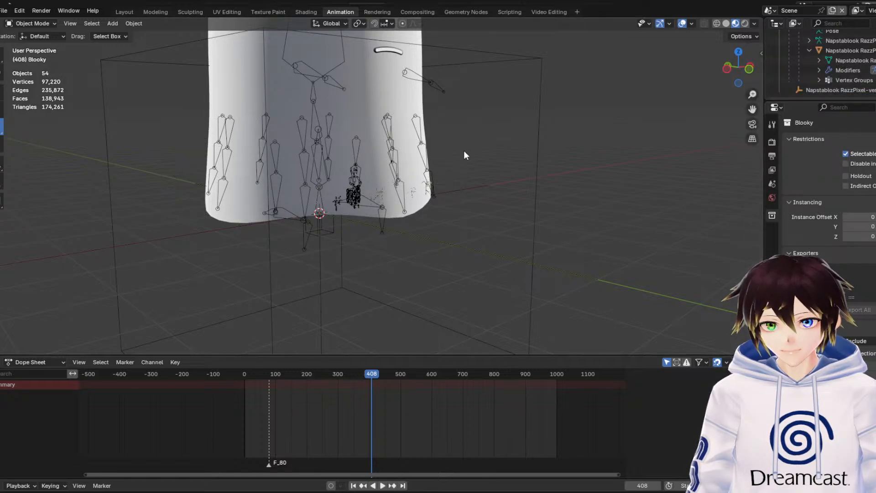
middle_drag(464, 155, 452, 150)
click(817, 90)
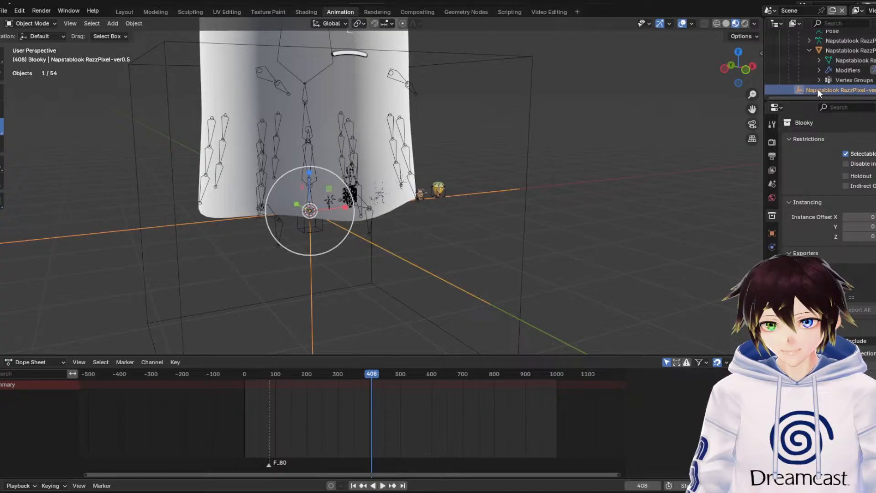
right_click(817, 89)
click(817, 88)
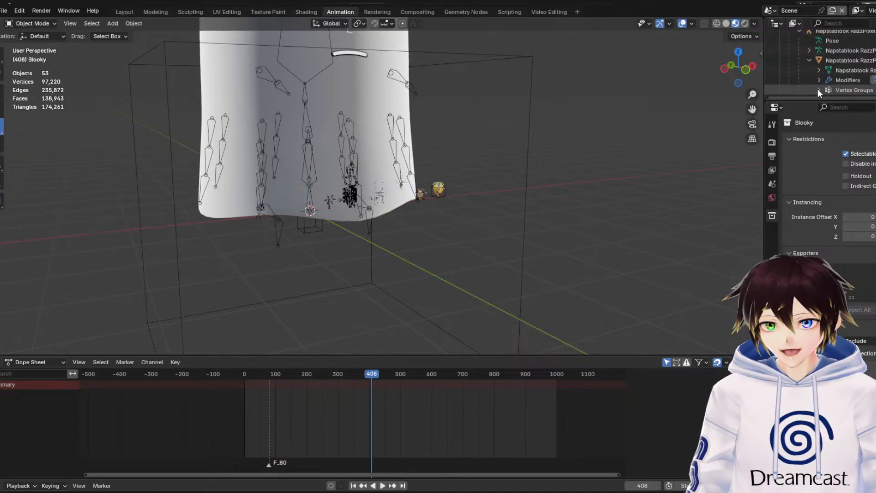
Scale Blooky down by about 0.216 using its Blooky Movement Cube
click(828, 60)
scroll(828, 60, up, 2)
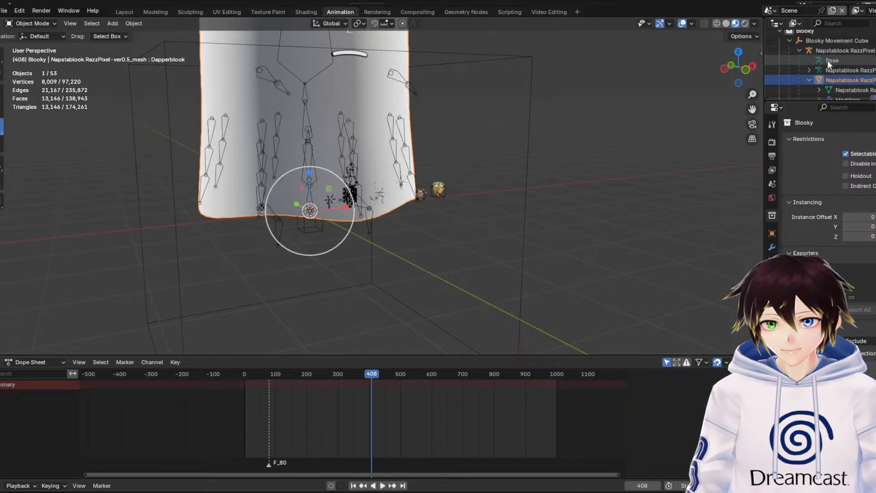
click(528, 136)
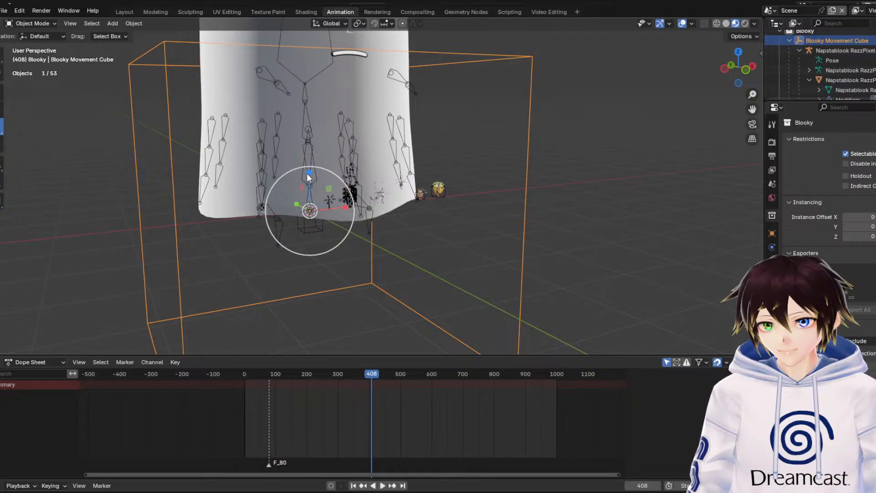
key(s)
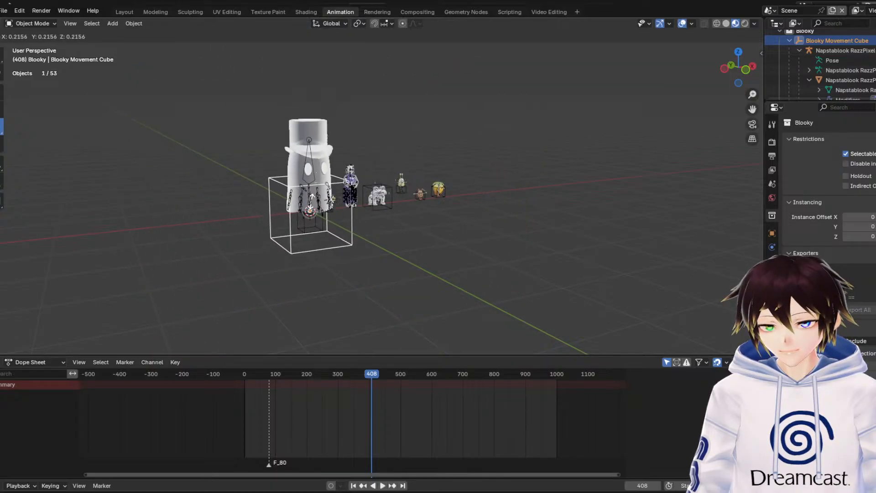
click(314, 205)
In front view, scale Blooky down by 0.546 and again by 0.554 to about Frisk's height
click(749, 69)
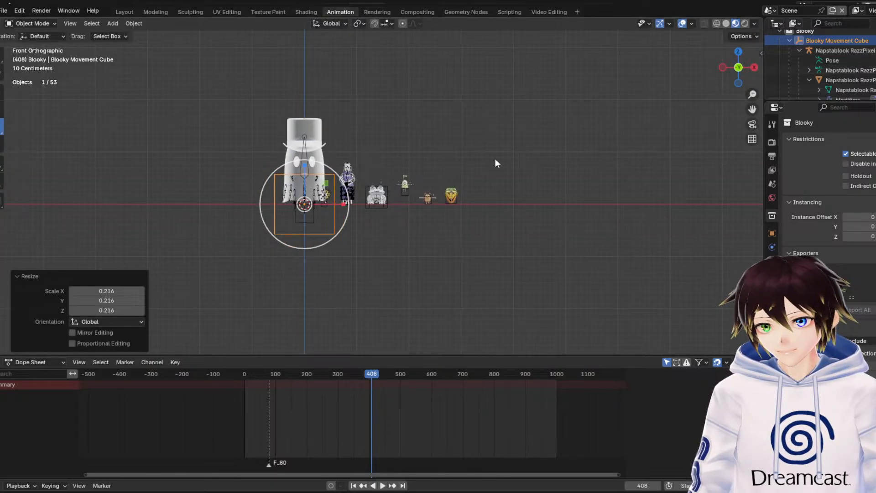
scroll(495, 160, up, 3)
key(s)
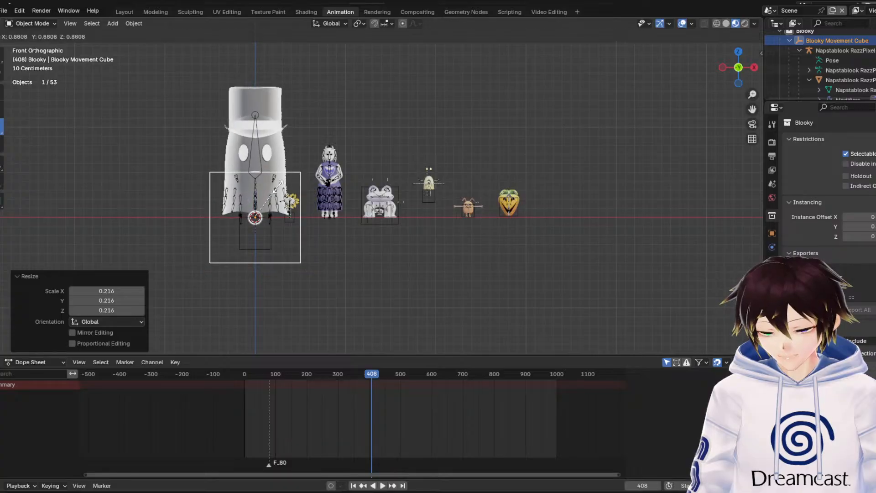
click(268, 197)
scroll(255, 196, up, 2)
key(s)
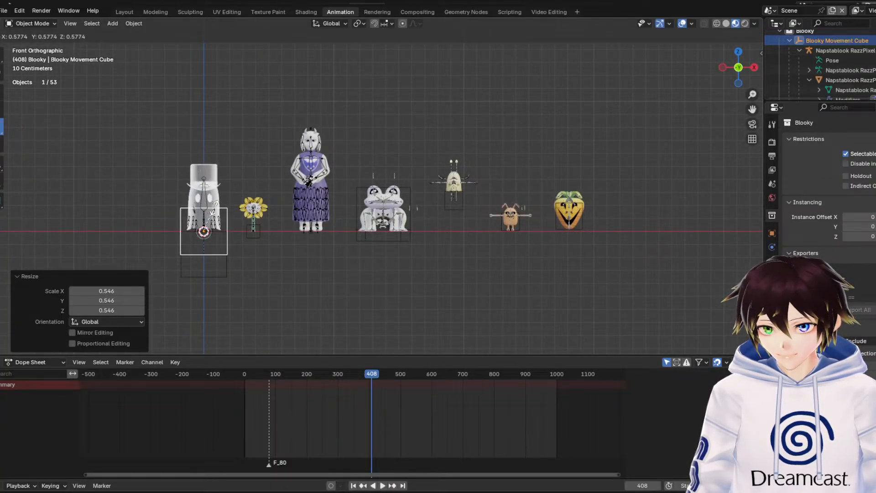
click(212, 207)
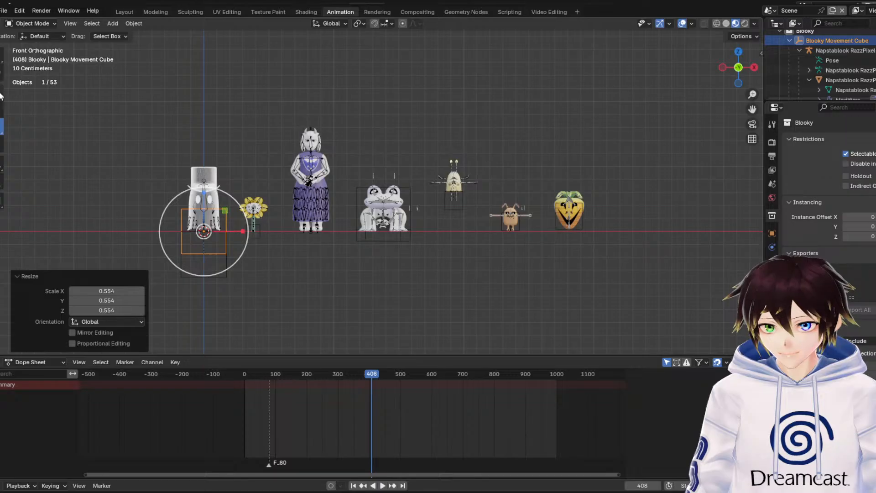
Move Blooky about 3.23 m along X beyond Vegetoid, raise it about 0.05 m along Z and deselect it
key(g)
key(x)
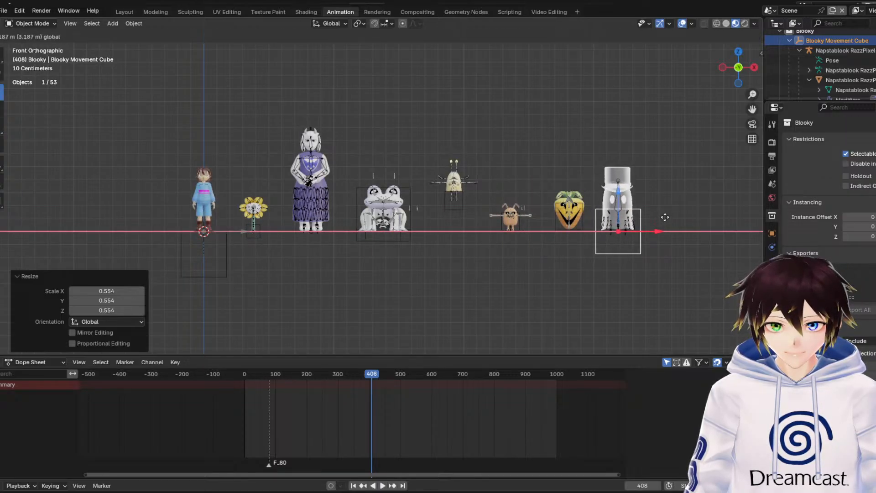
click(669, 215)
key(g)
key(z)
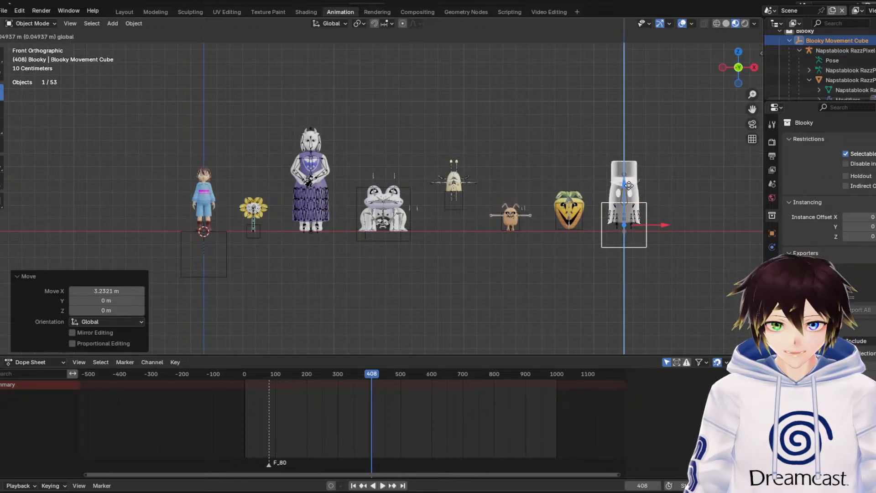
click(628, 184)
click(664, 220)
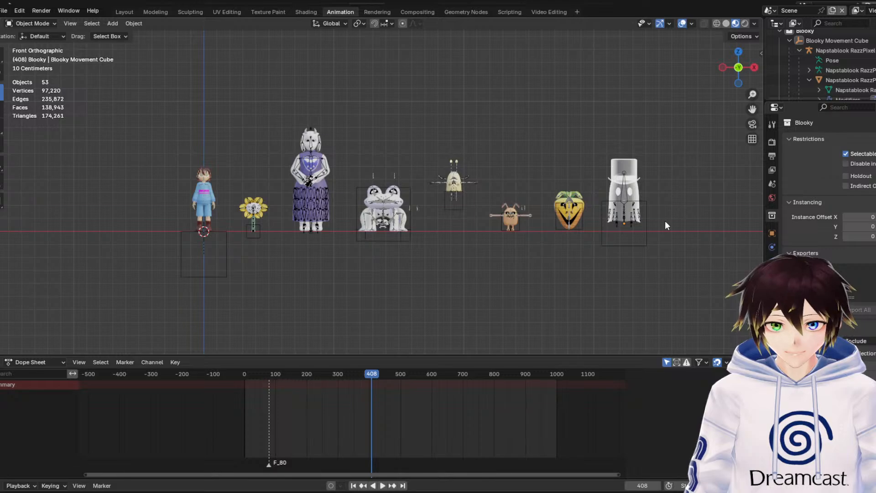
Nudge Blooky slightly farther from Vegetoid along X, then deselect it and hide the viewport overlays
click(645, 218)
drag(659, 222, 665, 221)
click(674, 183)
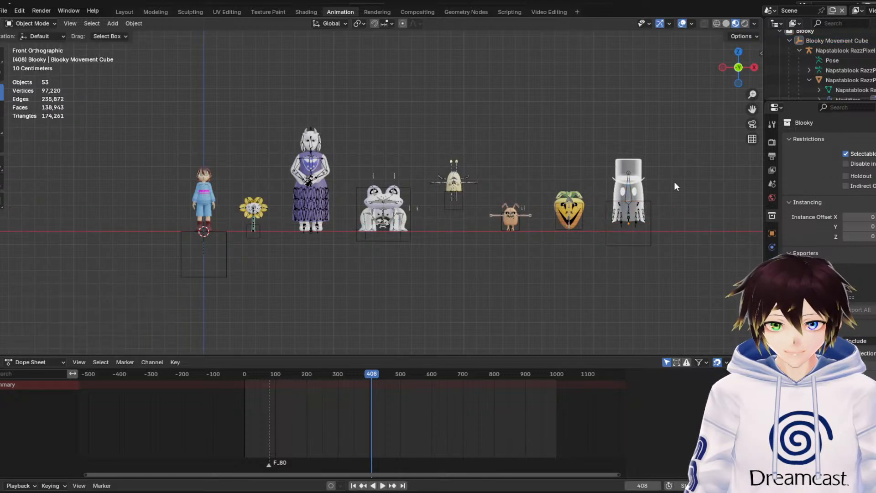
click(681, 23)
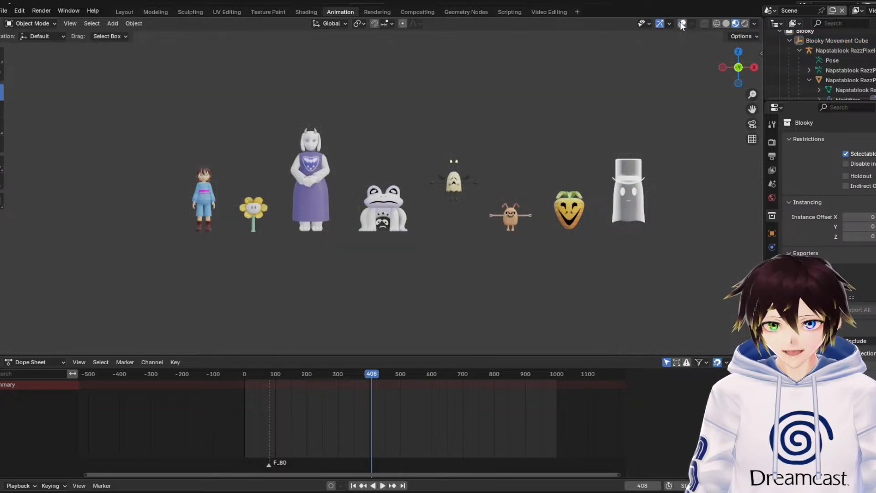
drag(752, 109, 722, 132)
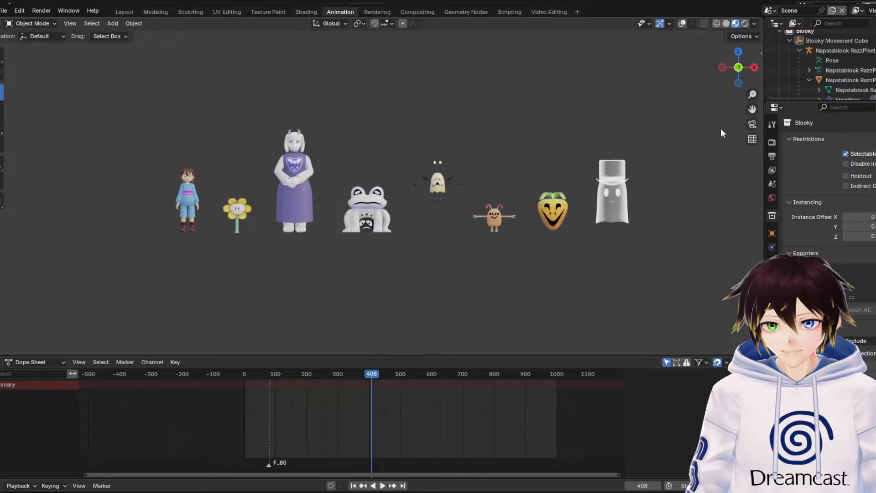
Paste the Loox character into the scene and select its Loox Movement Empty
click(4, 11)
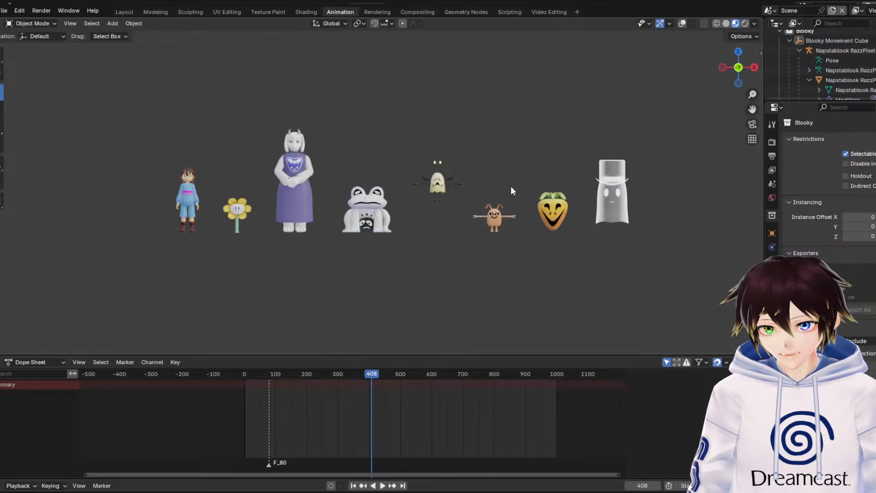
key(ctrl+v)
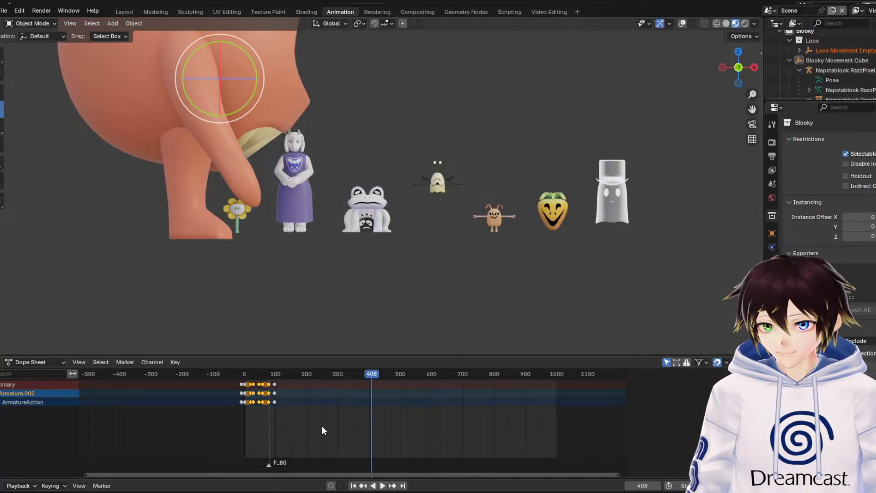
drag(322, 426, 213, 382)
click(860, 51)
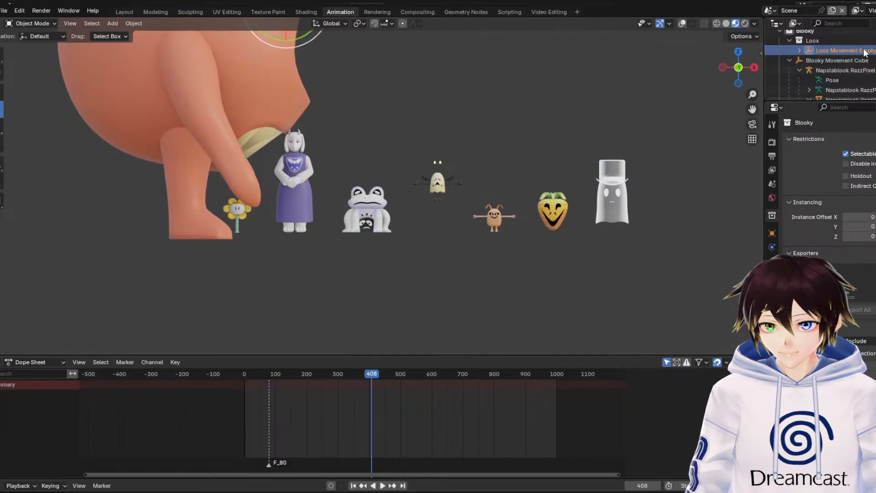
Rotate Loox by -90° about the global Z axis so it faces forward like the other characters
scroll(339, 168, down, 4)
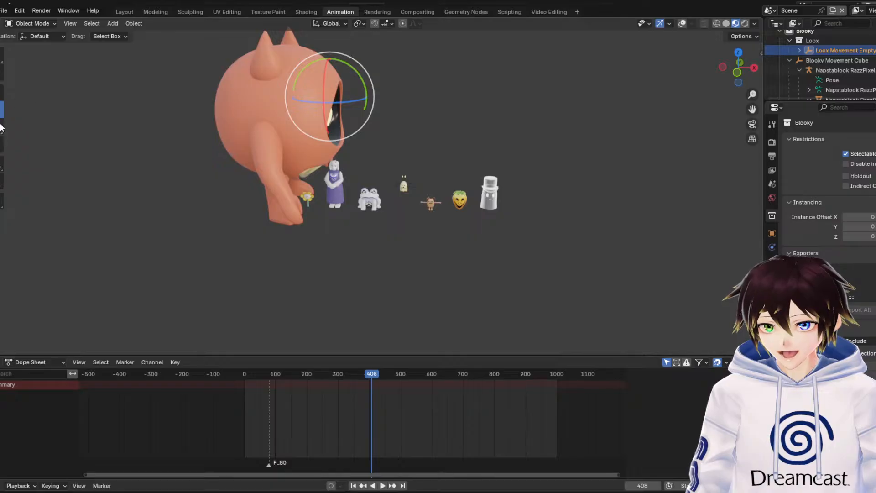
drag(351, 99, 298, 264)
click(115, 299)
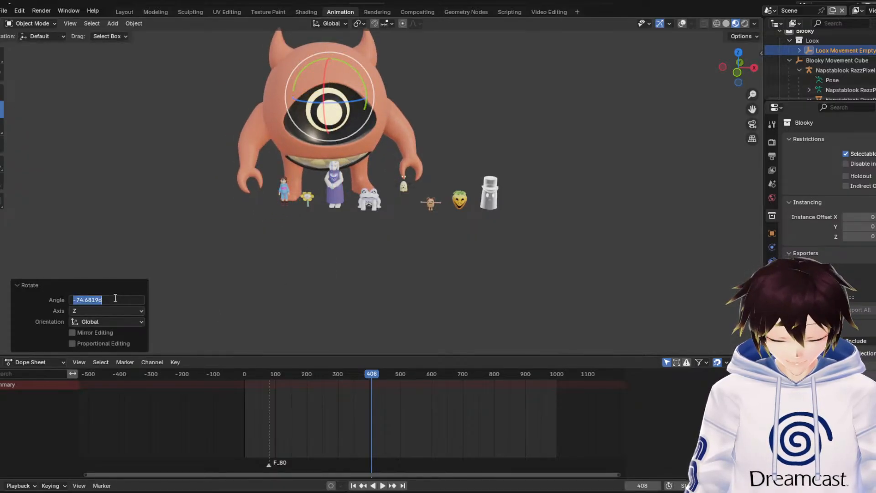
text(-90)
key(Return)
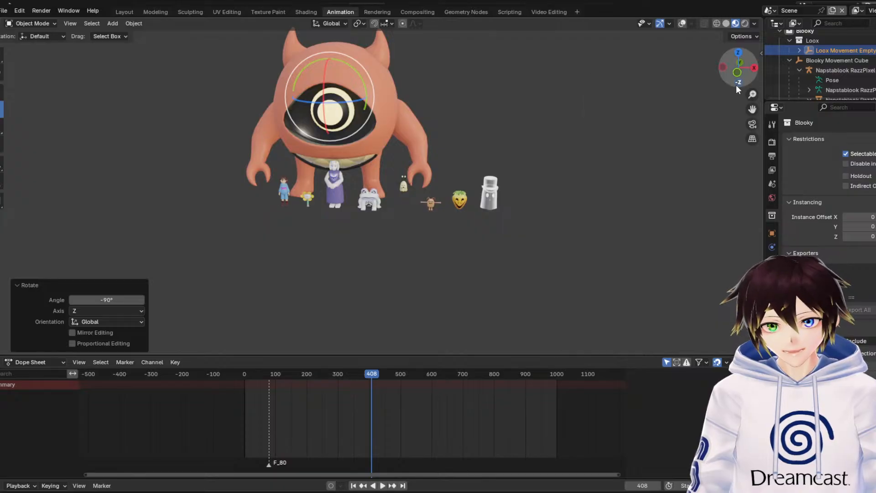
In front view, scale Loox by 0.380, then move it about 3.40 m along X and 1.06 m down, beyond Blooky
click(737, 72)
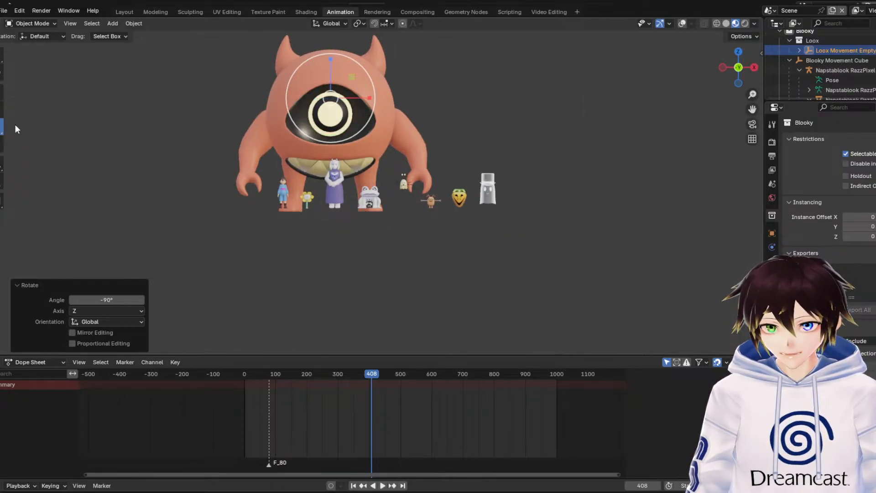
key(s)
click(345, 96)
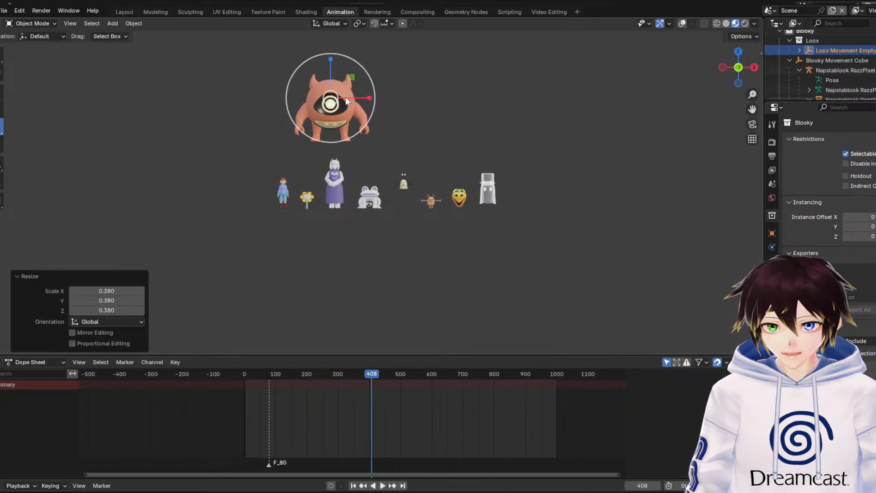
click(3, 92)
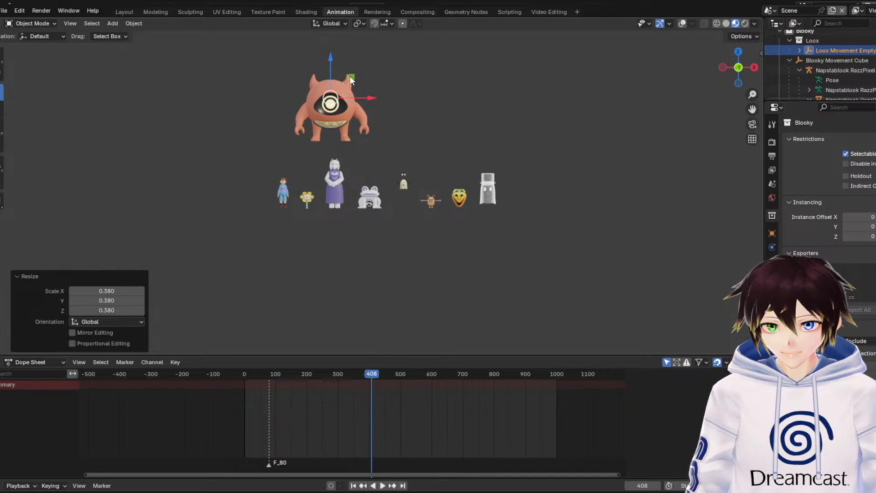
drag(350, 75, 565, 143)
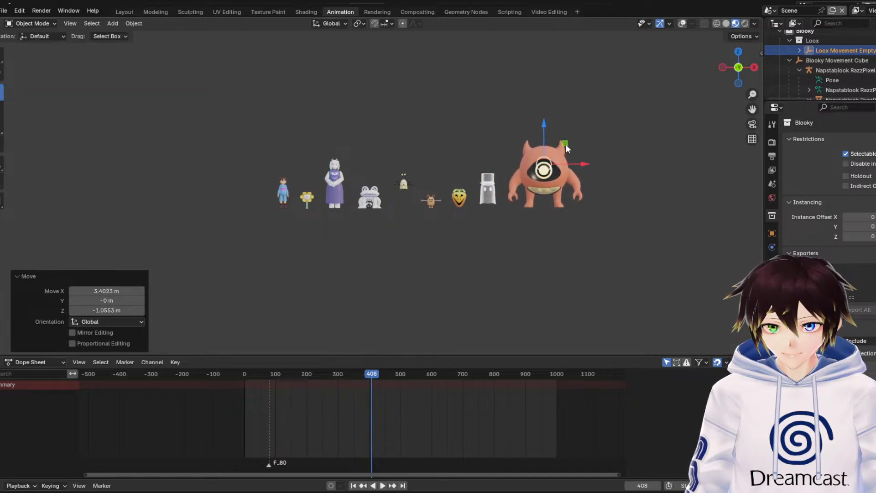
scroll(549, 144, up, 3)
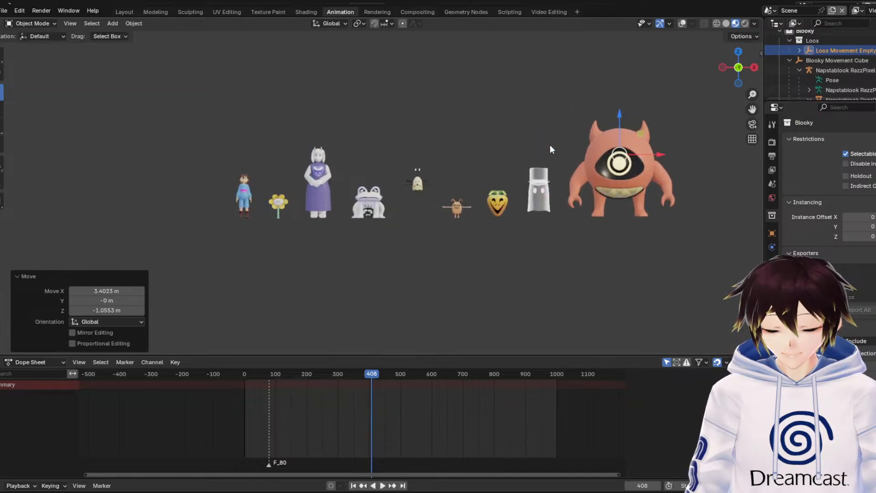
Scale Loox down further and lower it along Z to the ground line of the other characters
click(1, 131)
drag(690, 112, 407, 185)
click(1, 92)
scroll(406, 183, up, 3)
drag(376, 103, 377, 160)
Move Loox about -1.42 m along X onto Frisk, scale it down slightly against Frisk's height and lower it about 0.04 m
click(1, 127)
drag(395, 192, 112, 201)
click(2, 126)
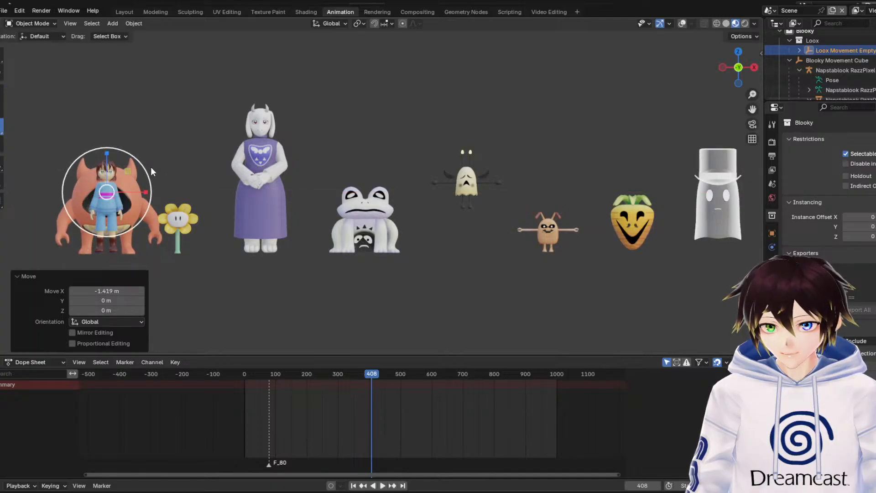
drag(145, 168, 112, 168)
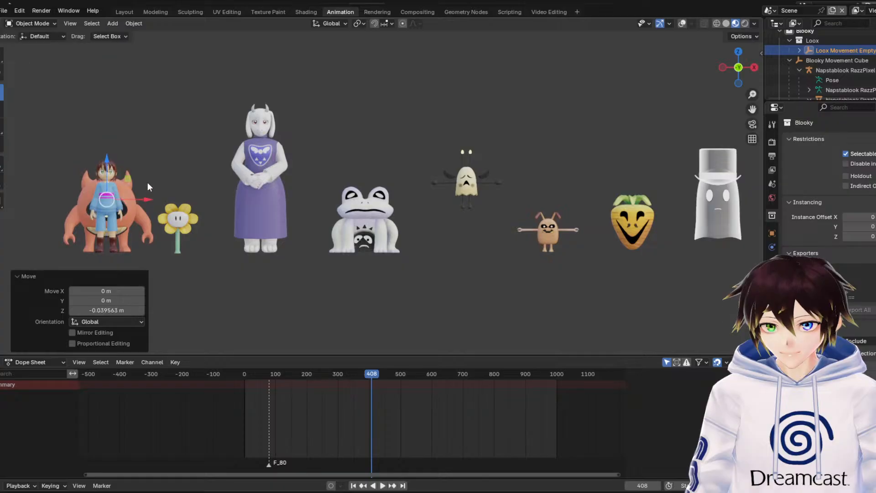
Move Loox about 2.40 m along X and then farther to the end of the lineup beyond Blooky, and deselect it
drag(149, 201, 592, 196)
scroll(592, 195, down, 2)
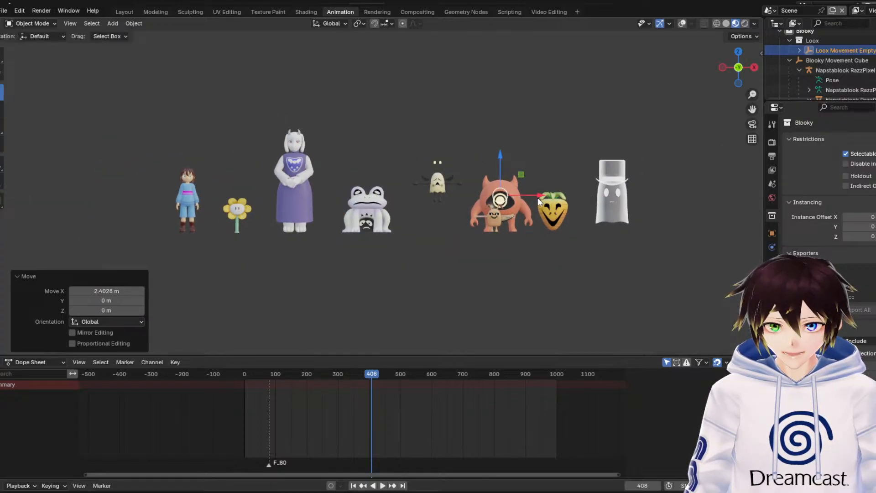
drag(538, 198, 737, 190)
click(737, 190)
click(715, 115)
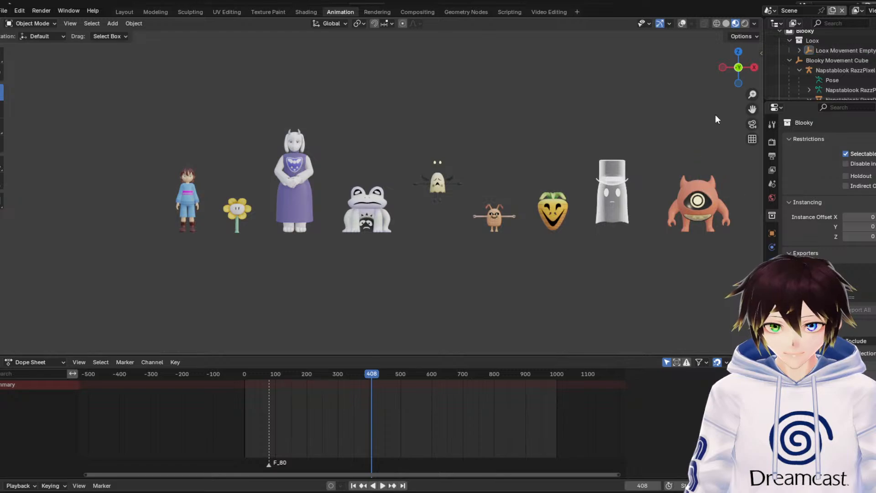
Frame the whole lineup and compare the characters in rendered, solid and material preview shading
drag(750, 110, 643, 122)
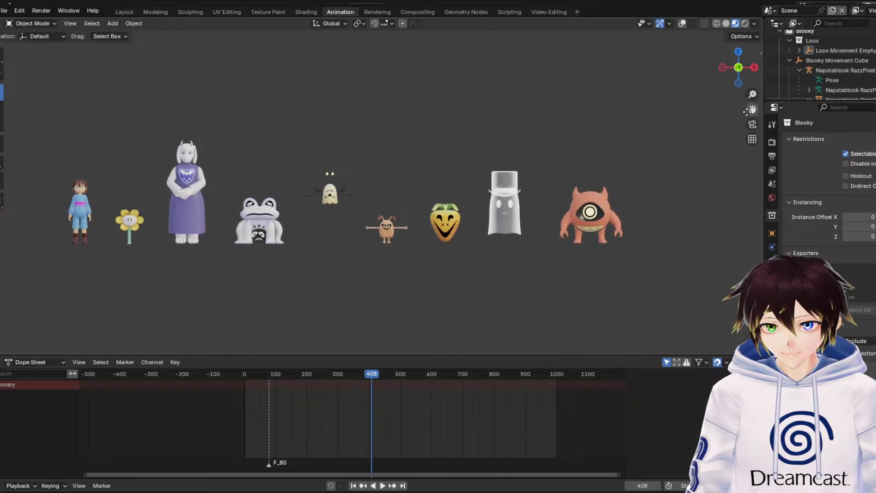
drag(750, 111, 752, 86)
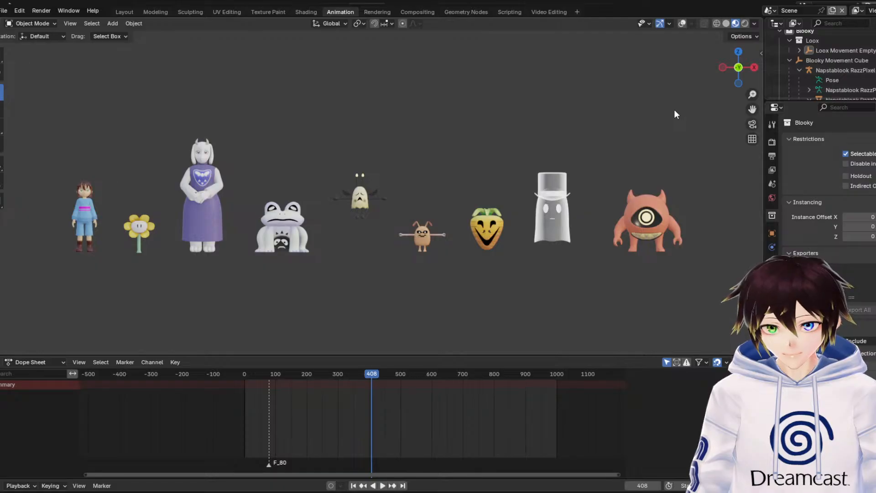
click(745, 23)
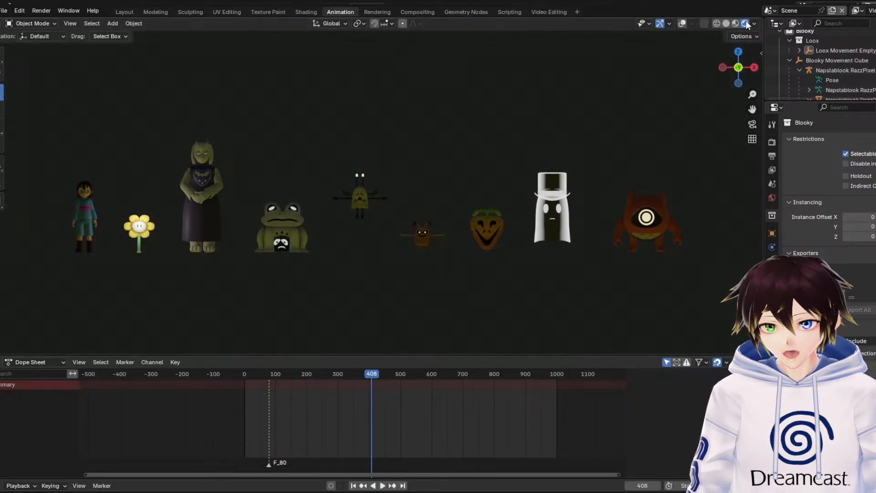
click(736, 22)
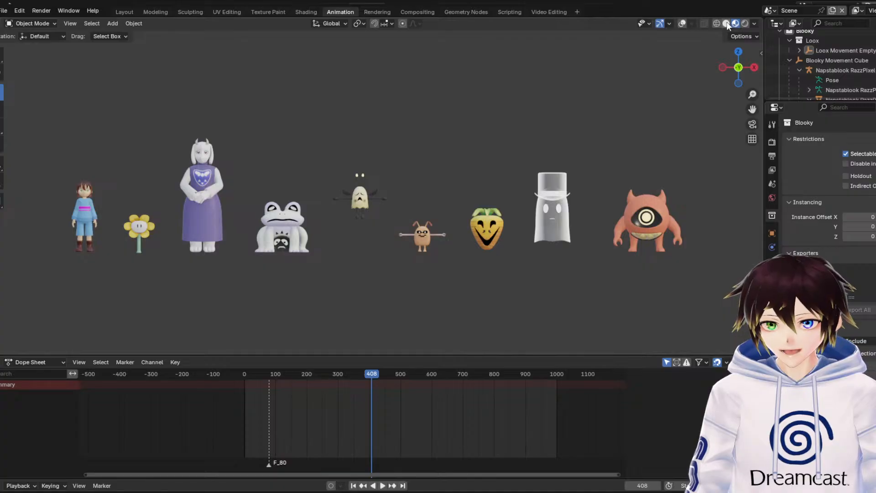
click(726, 23)
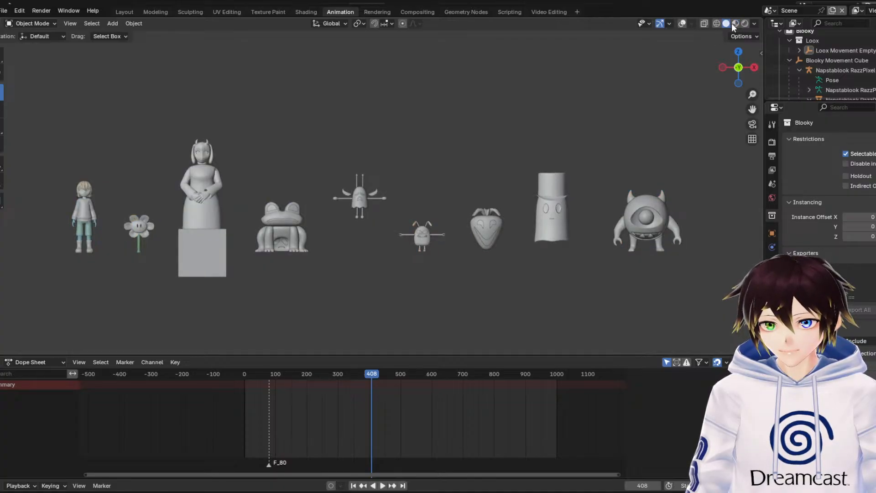
click(735, 23)
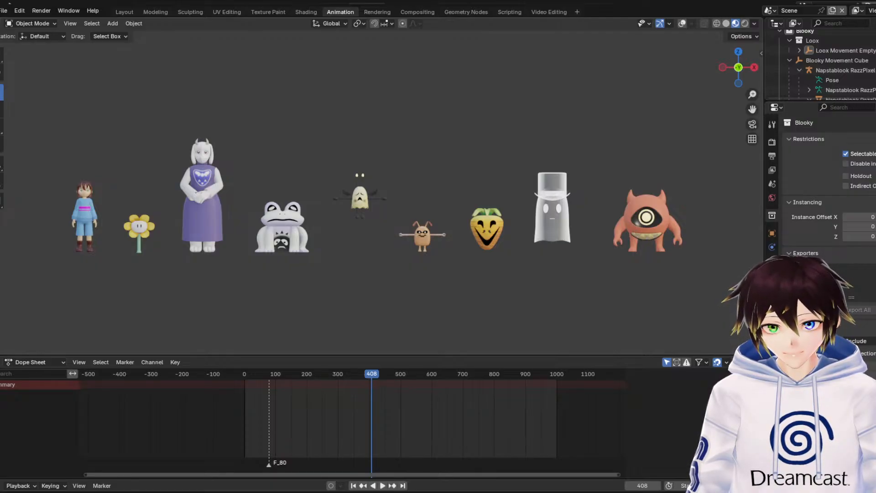
Examine Whimsum's wings and body textures up close, comparing rendered and material preview shading
middle_drag(327, 173, 374, 185)
scroll(408, 212, up, 6)
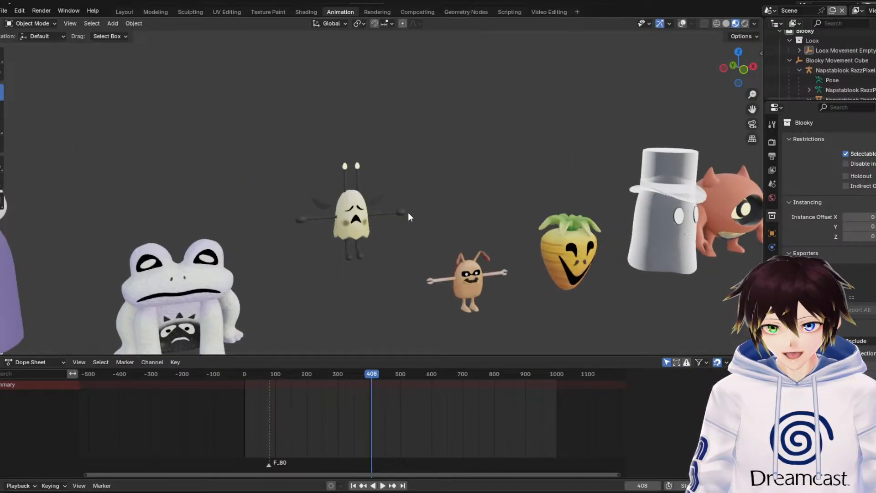
middle_drag(406, 229, 423, 268)
scroll(551, 231, up, 5)
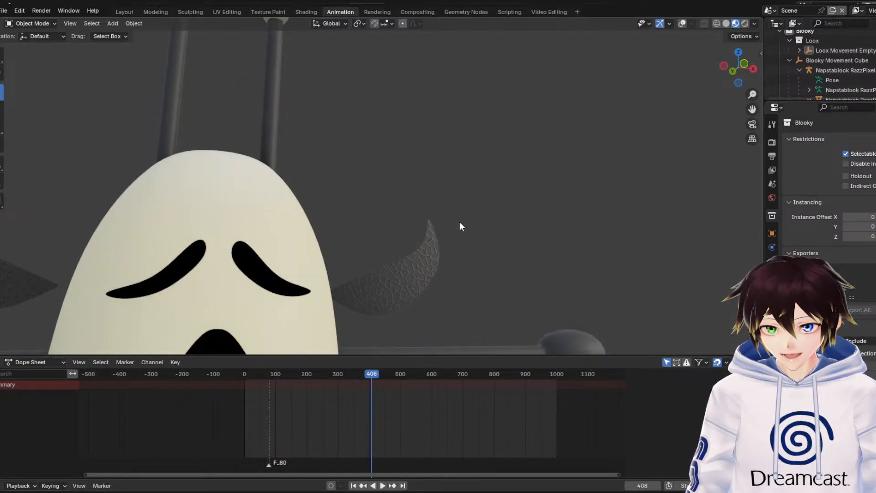
scroll(432, 245, down, 4)
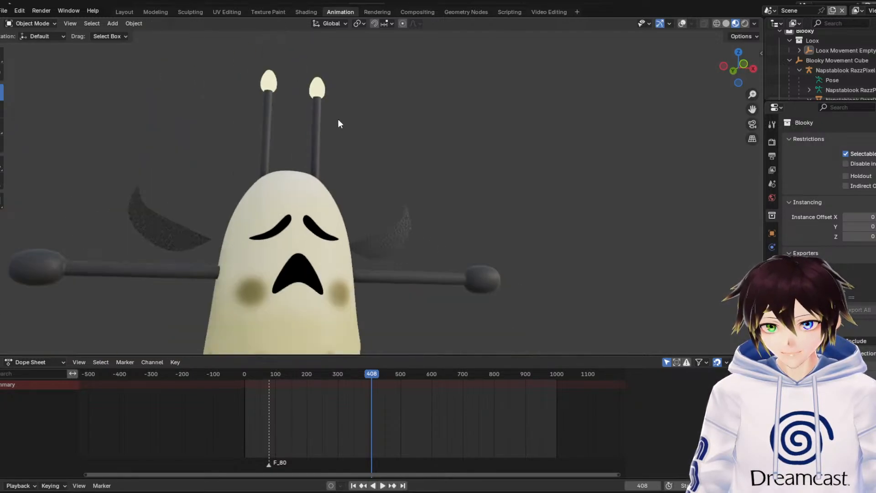
click(745, 23)
click(735, 23)
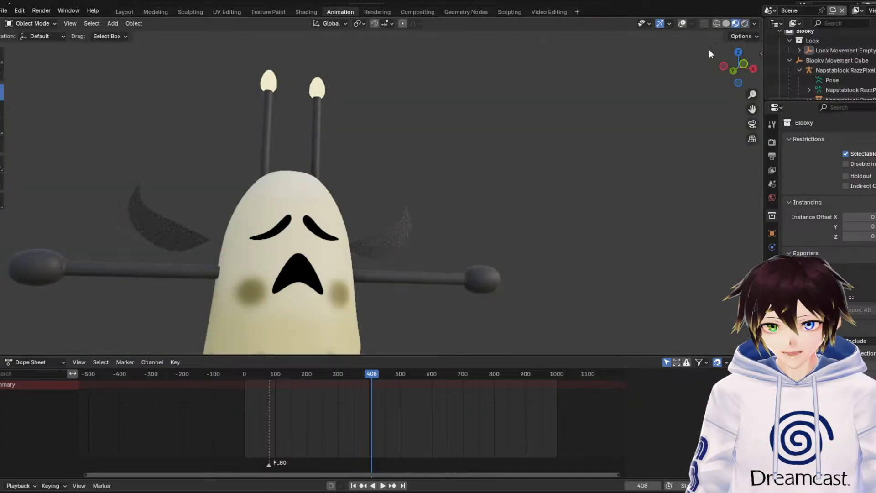
scroll(602, 119, down, 4)
middle_drag(559, 176, 552, 163)
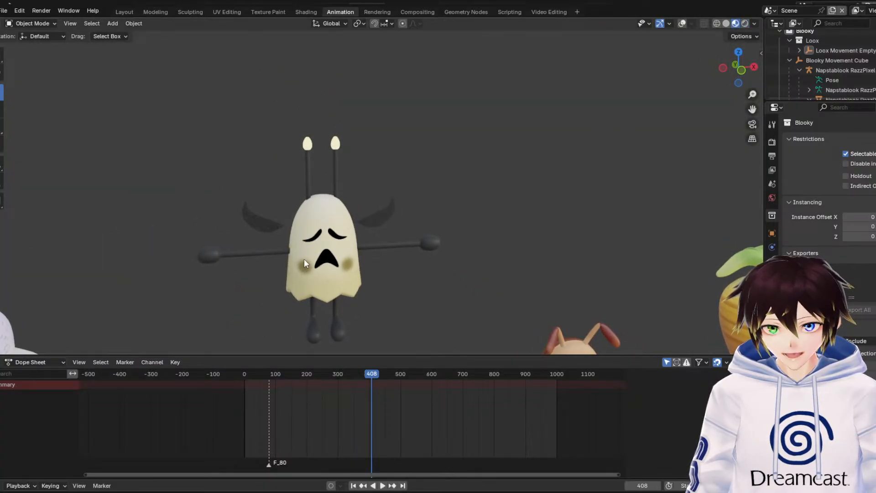
Inspect Migosp's skin texture up close in rendered shading, then return to material preview
drag(753, 109, 402, 30)
scroll(663, 187, up, 4)
middle_drag(685, 166, 618, 171)
scroll(505, 202, up, 2)
click(745, 23)
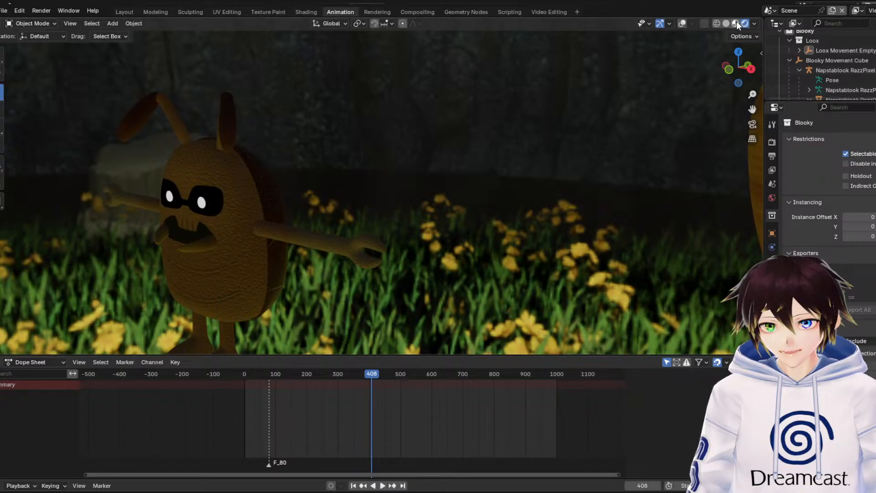
click(735, 23)
Select Migosp's body mesh, show the viewport overlays and open its Body (Migosp) material settings
click(265, 201)
middle_drag(211, 205, 251, 210)
drag(752, 109, 873, 80)
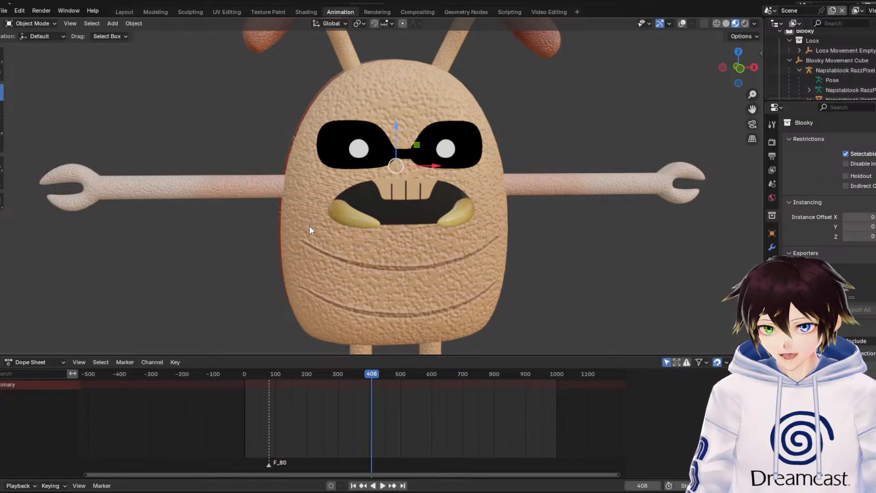
click(682, 24)
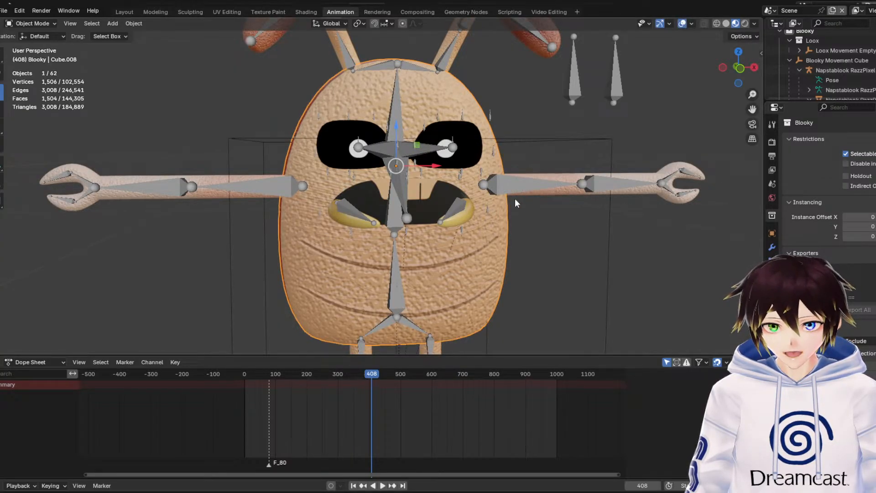
click(771, 317)
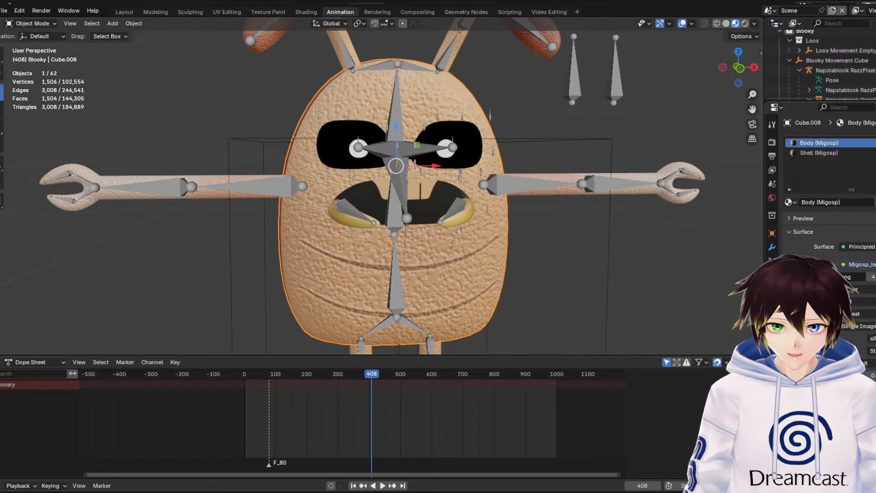
Reduce the bump effects in the Body (Migosp) material to smooth the body surface, and hide the viewport overlays
scroll(821, 203, down, 5)
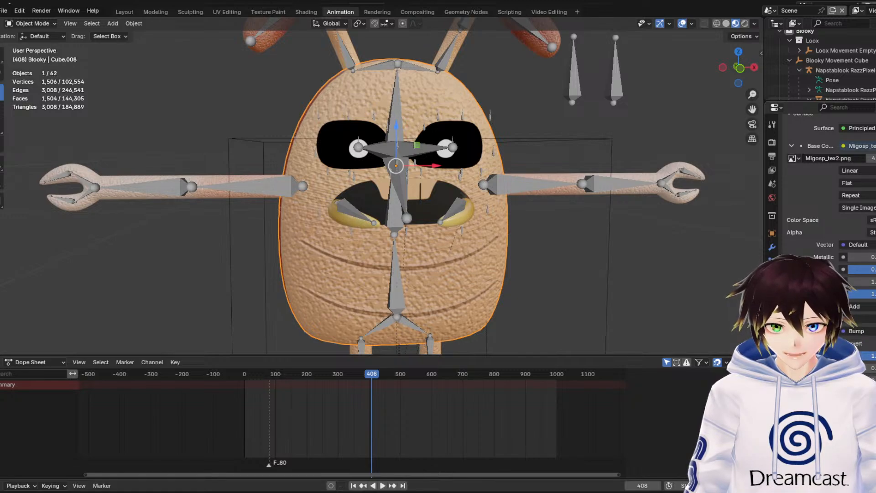
key(Return)
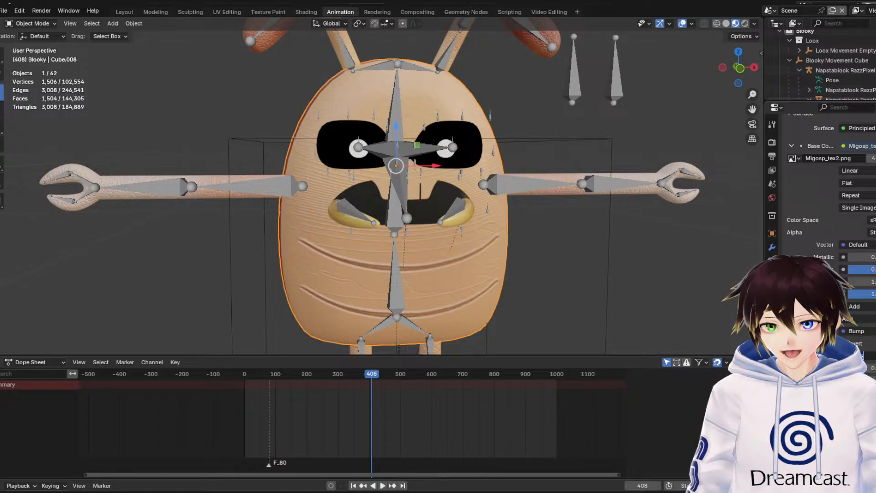
click(682, 23)
middle_drag(670, 100, 640, 107)
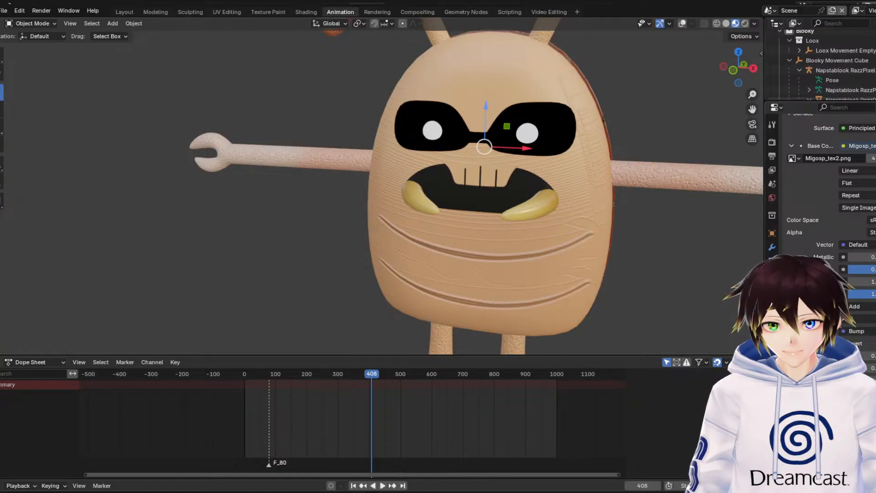
scroll(821, 191, down, 5)
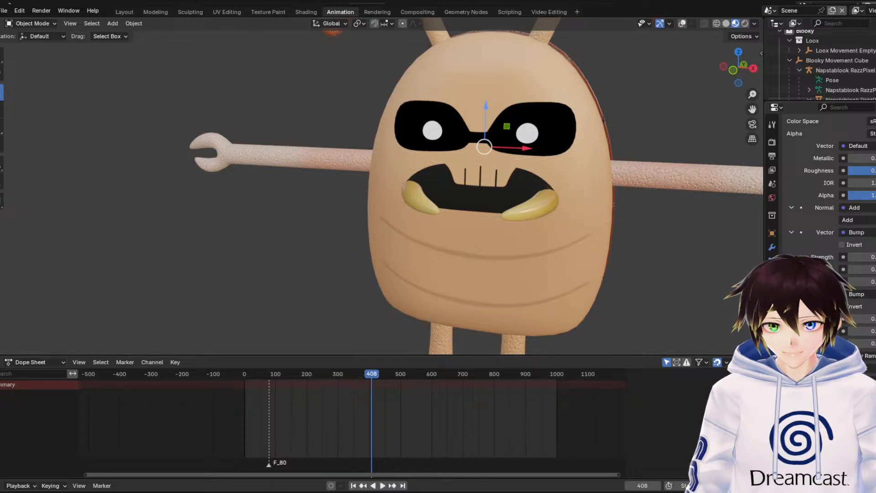
scroll(510, 229, down, 3)
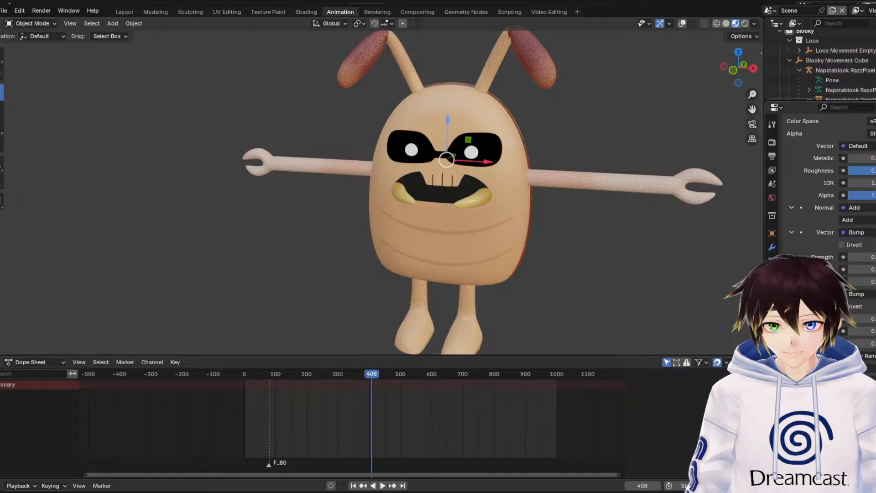
Set the first Bump's Strength in the Body (Migosp) material to 0.1 and preview Migosp in rendered shading
scroll(597, 253, up, 3)
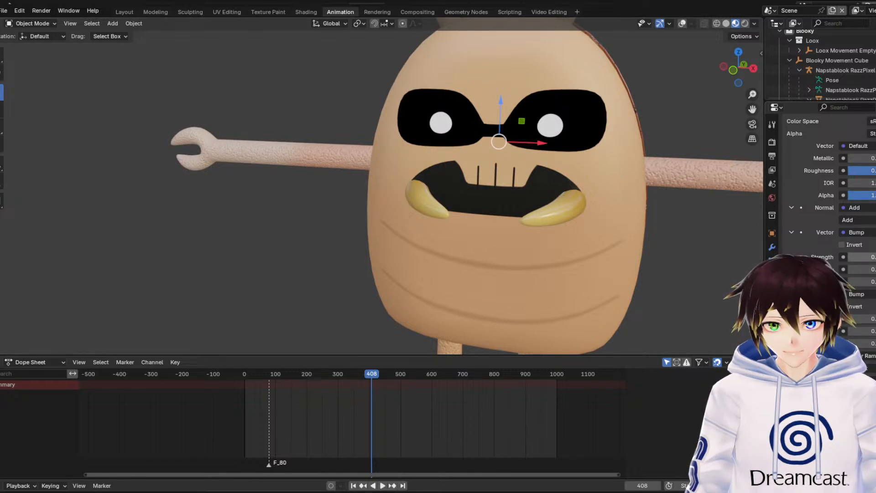
click(862, 257)
text(0.1)
key(Return)
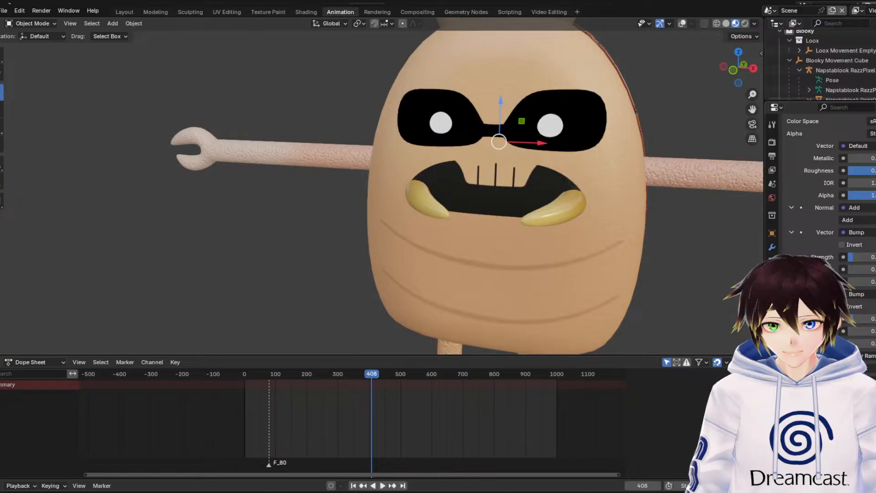
key(KP_0)
click(745, 23)
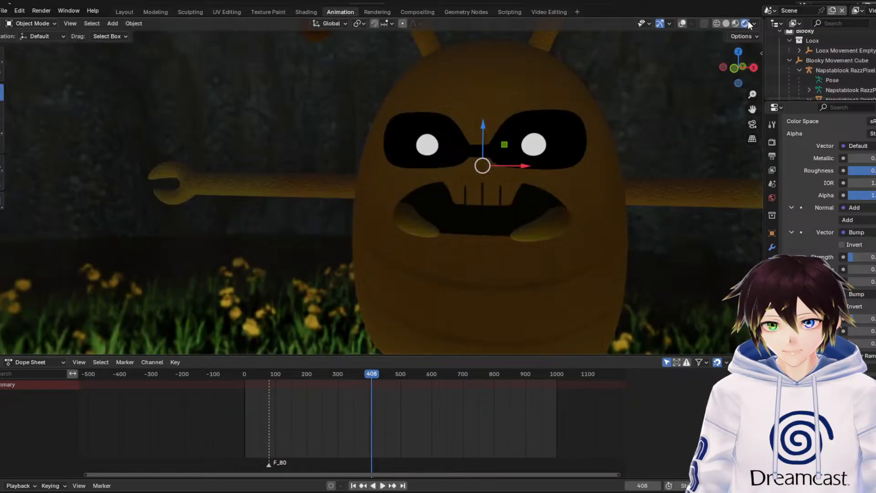
Select Migosp's arm mesh, set the first Bump's Strength in its material to 0.1, and switch to material preview
middle_drag(641, 171, 641, 179)
scroll(641, 180, down, 2)
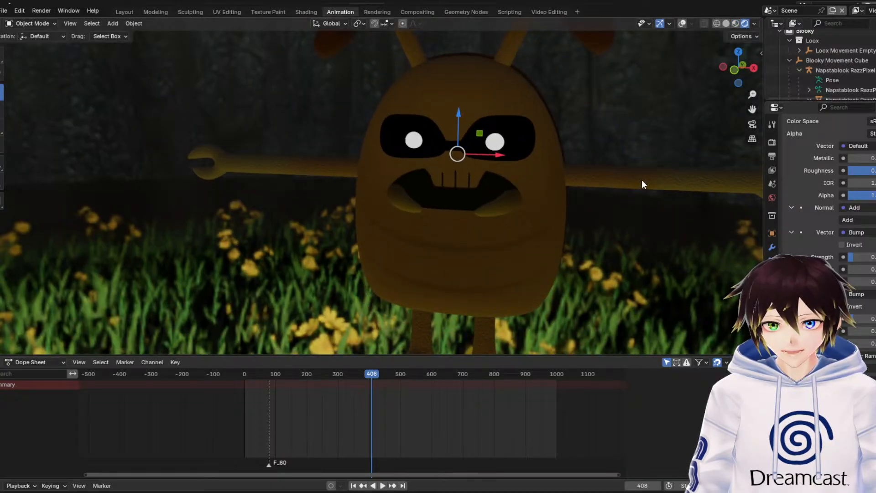
click(641, 180)
scroll(796, 187, down, 2)
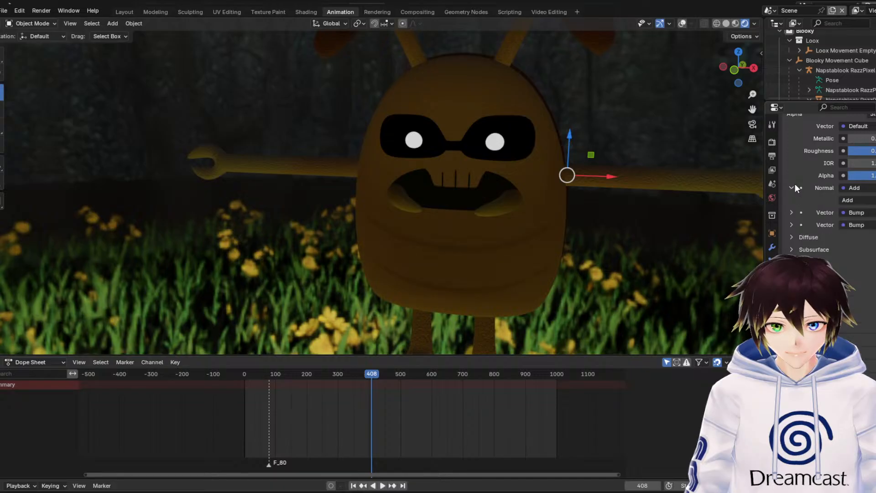
click(792, 212)
click(857, 237)
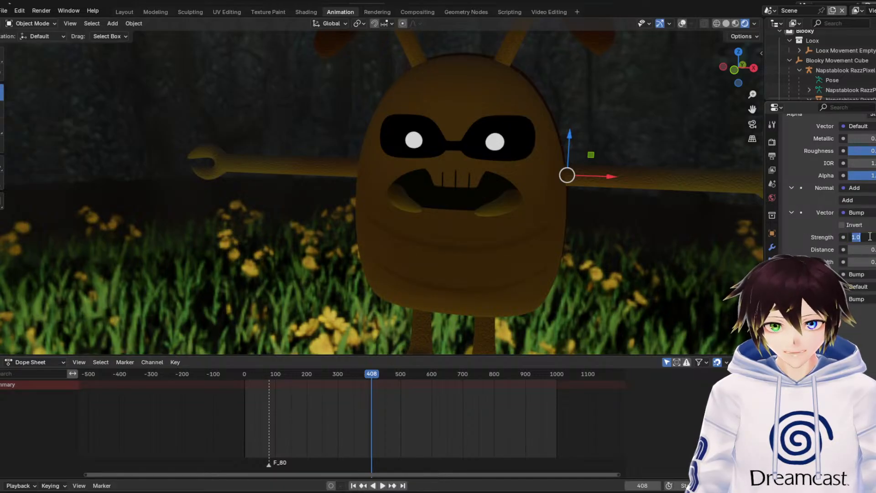
text(0.1)
key(Return)
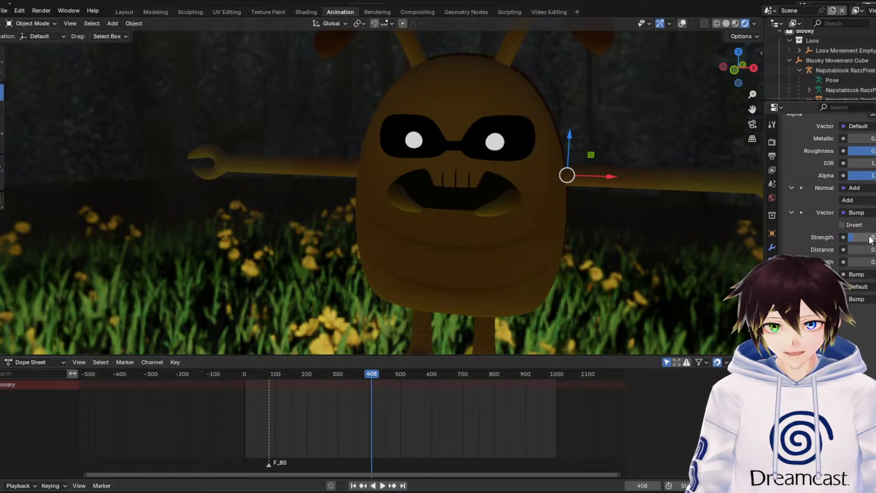
click(735, 23)
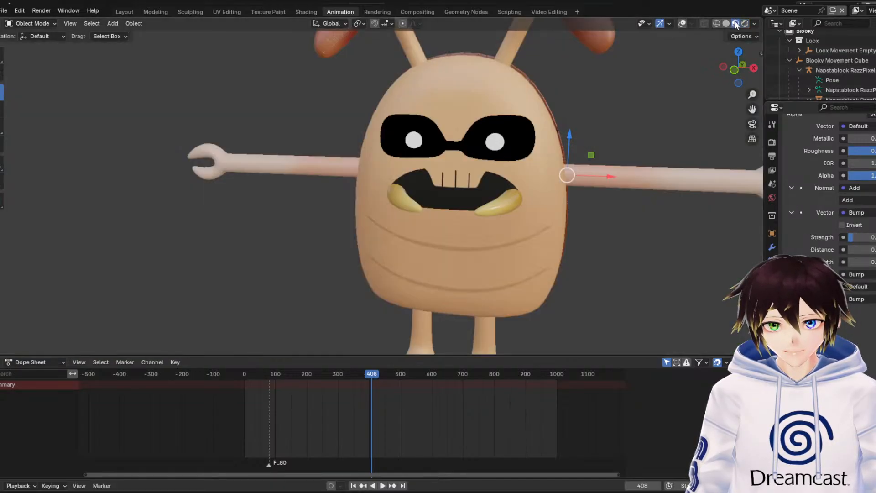
Try a Strength of 0.2 for the arm material's first Bump, and settle on 0.3
click(873, 238)
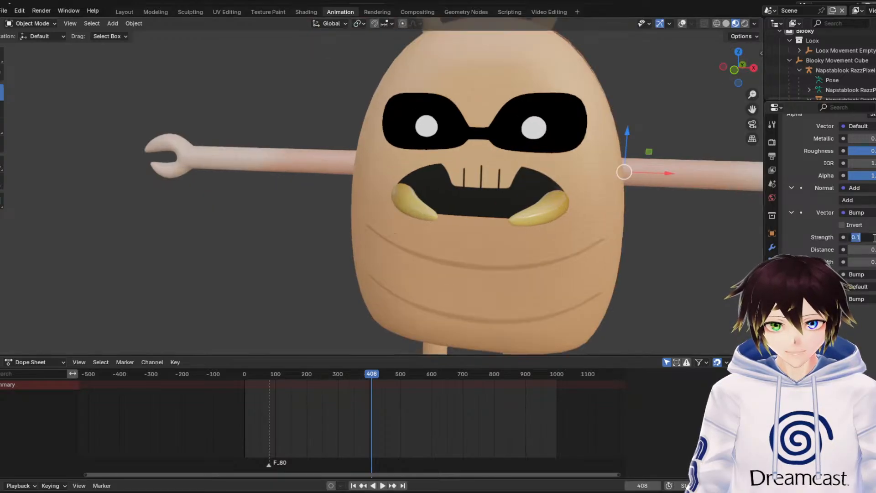
text(0.2)
key(Return)
click(874, 240)
text(0)
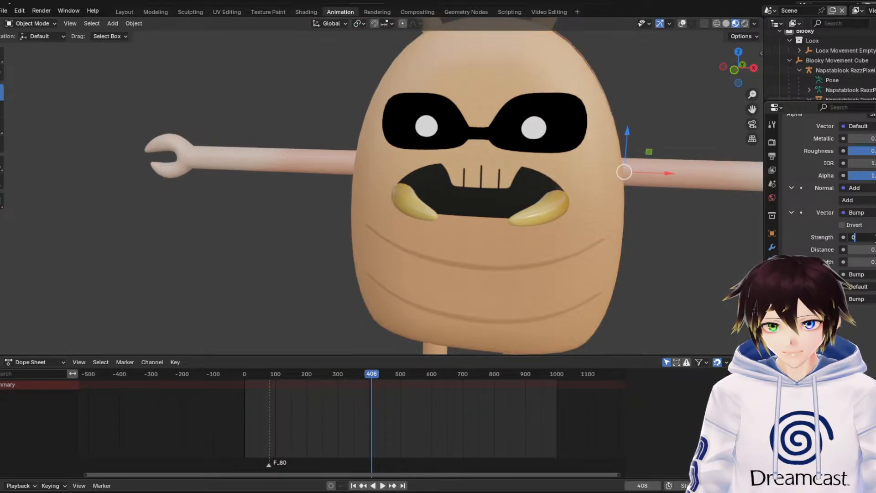
text(.3)
key(Return)
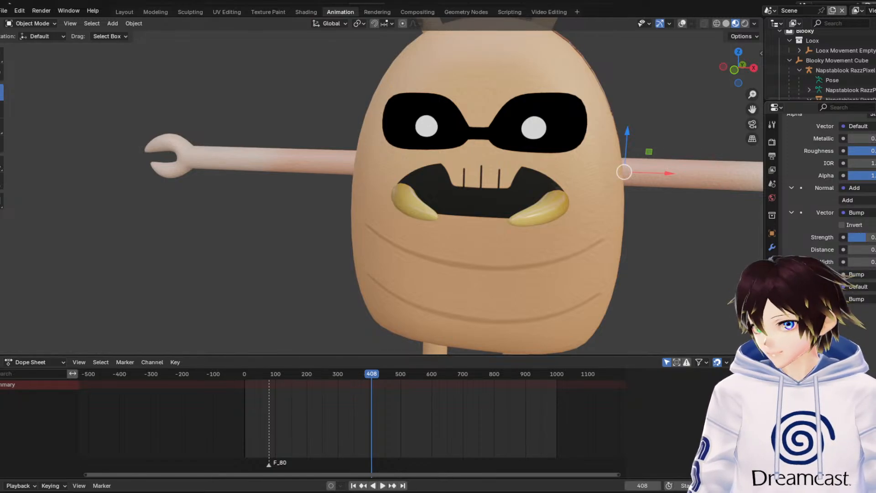
Check Migosp's smoothed body and arms at an angle in material preview and rendered shading, with the viewport overlays hidden
click(681, 24)
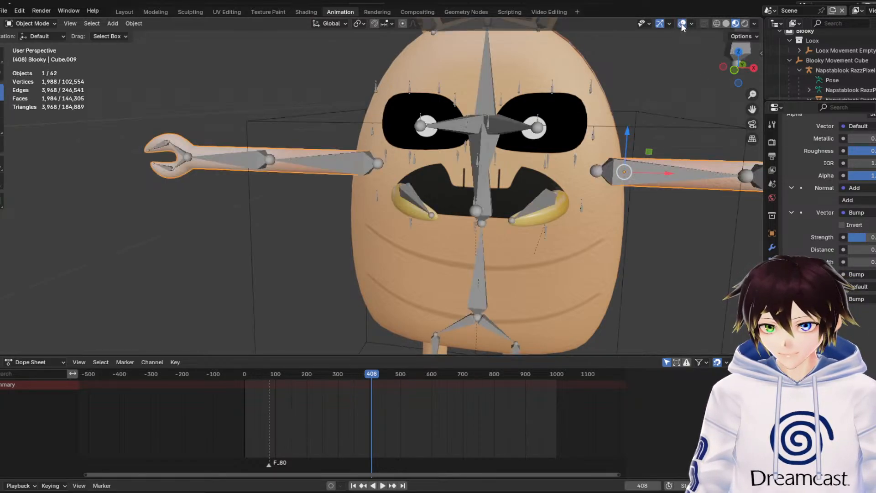
click(682, 24)
click(694, 89)
middle_drag(675, 110, 652, 116)
scroll(652, 117, down, 1)
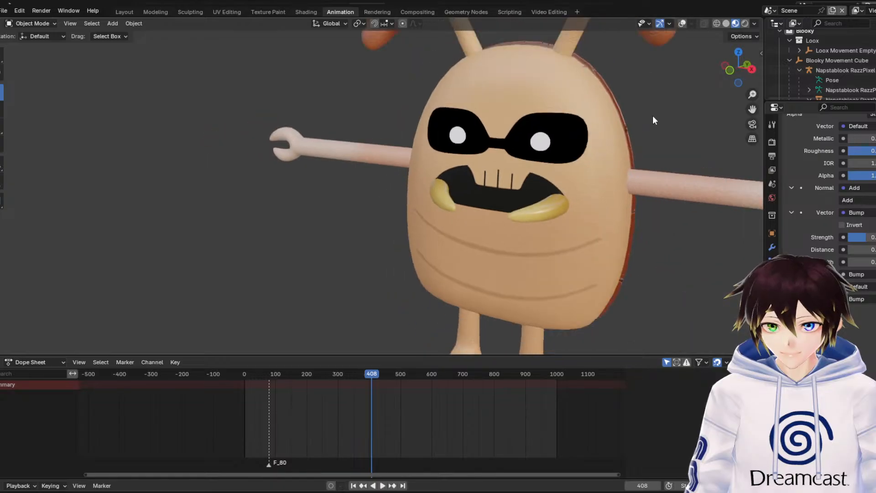
drag(752, 109, 630, 103)
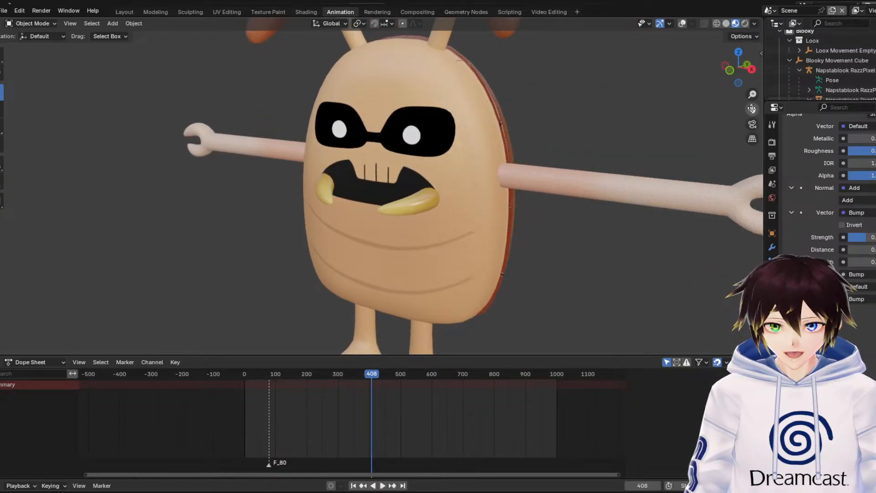
scroll(718, 176, down, 1)
click(745, 24)
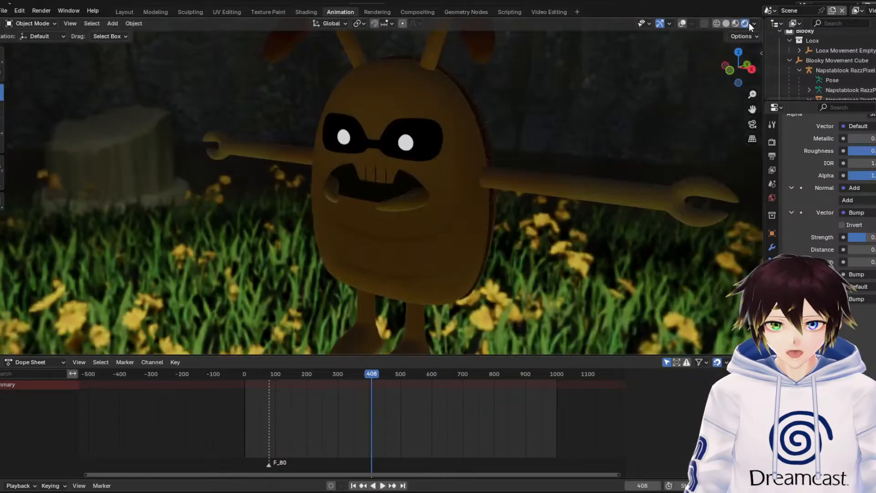
drag(752, 108, 748, 223)
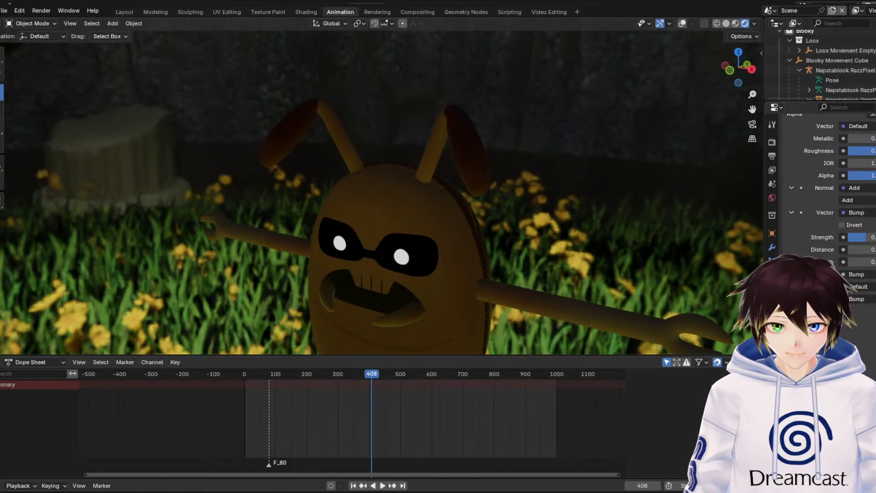
Examine the surface texture of Migosp's antennae and shell up close in material preview
click(736, 22)
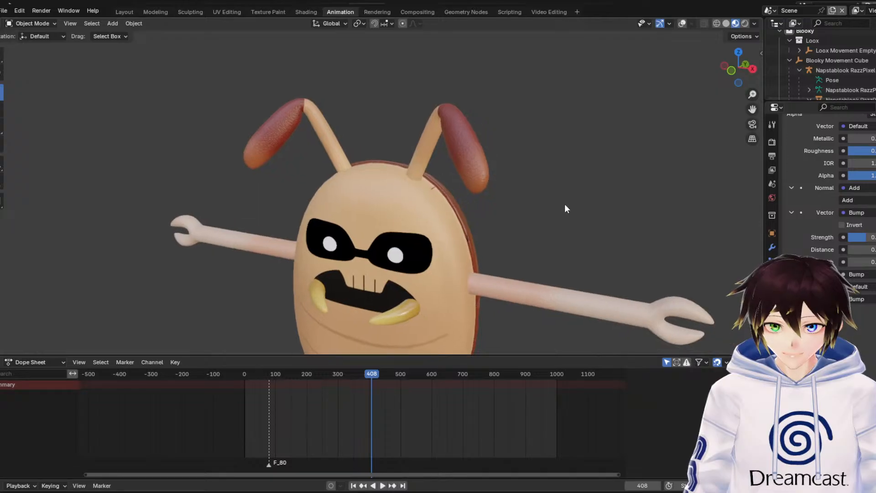
middle_drag(560, 203, 444, 198)
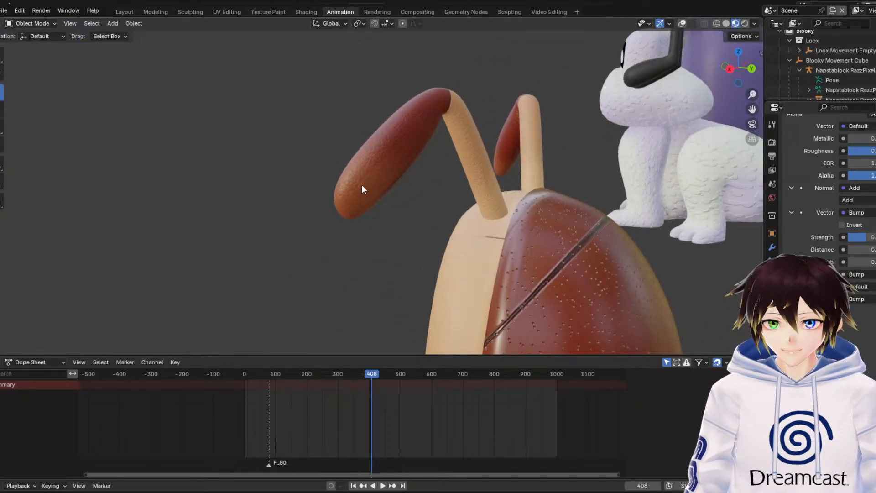
scroll(401, 166, up, 2)
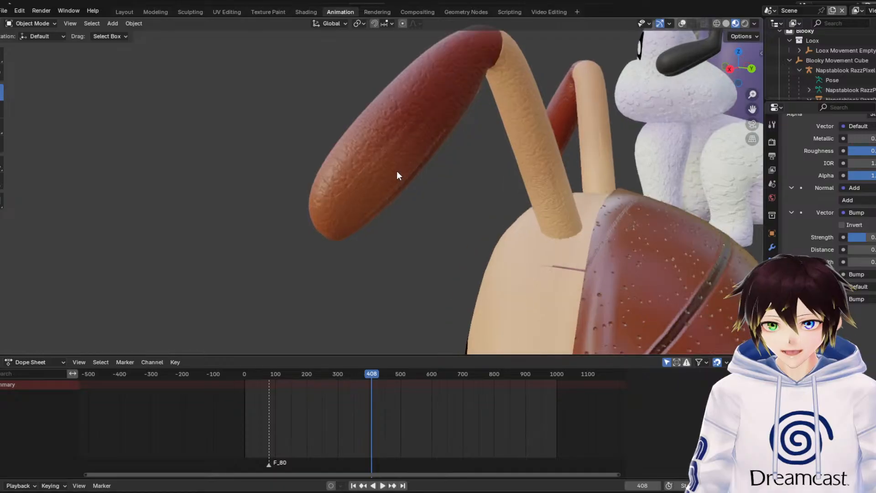
scroll(389, 171, down, 4)
scroll(389, 172, down, 2)
middle_drag(384, 173, 637, 147)
Examine the carrot-shaped character's material from the front and the side
drag(753, 109, 239, 138)
scroll(503, 194, down, 3)
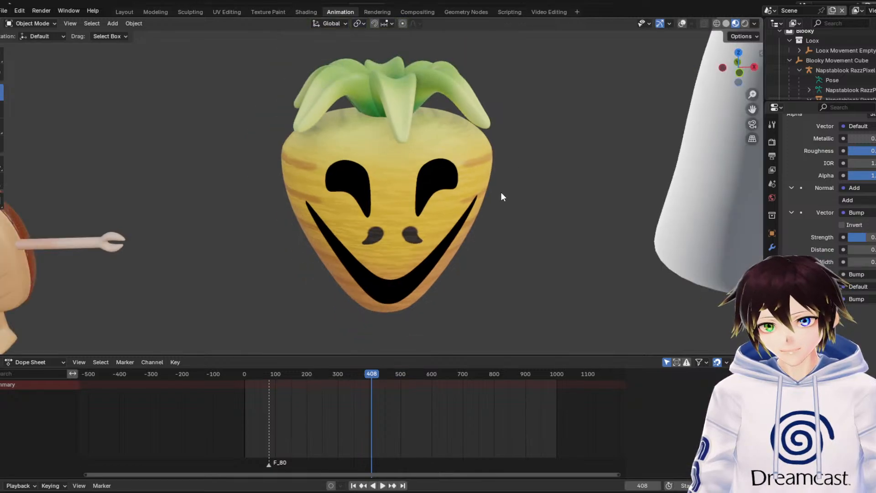
scroll(515, 183, up, 1)
middle_drag(497, 185, 417, 225)
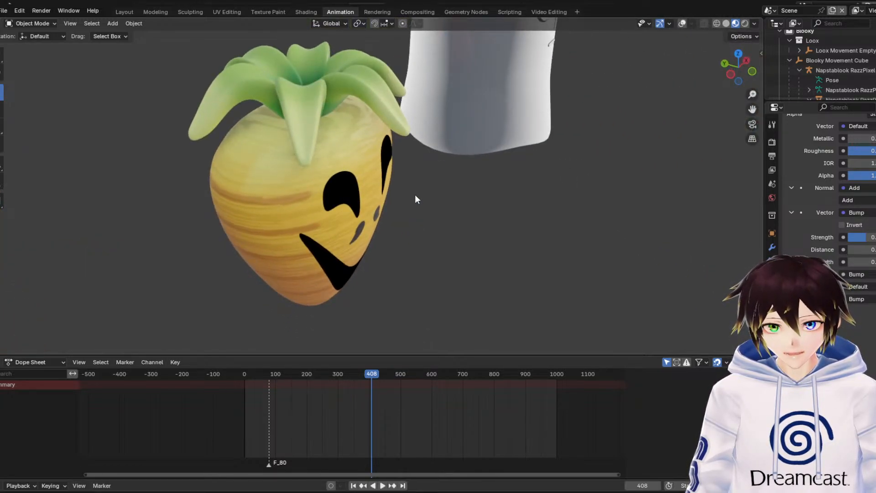
key(KP_1)
middle_drag(423, 178, 459, 194)
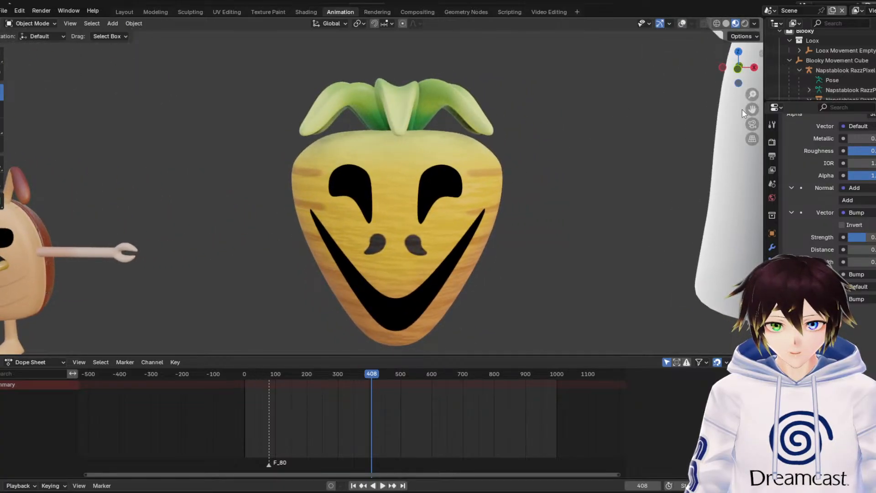
Examine Loox's body and eye surface up close, comparing rendered shading with material preview
drag(752, 109, 434, 117)
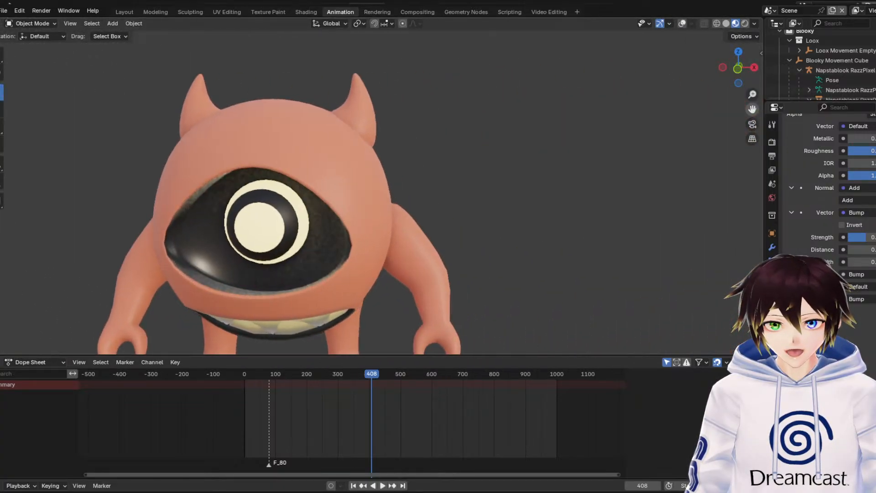
middle_drag(590, 166, 538, 171)
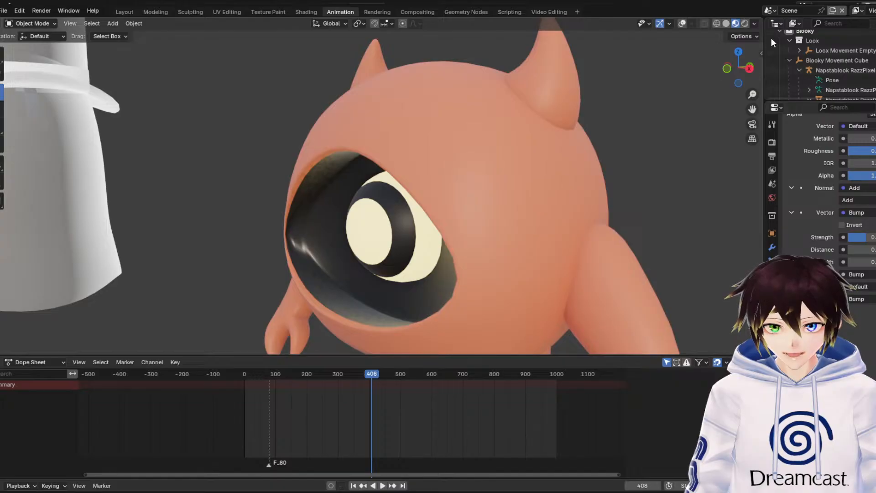
click(744, 23)
click(736, 23)
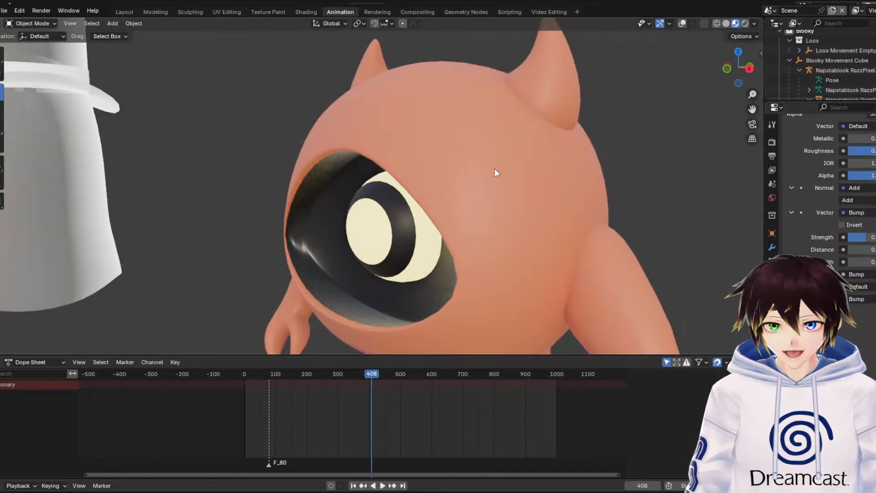
middle_drag(494, 169, 425, 192)
scroll(561, 210, down, 5)
middle_drag(329, 256, 431, 248)
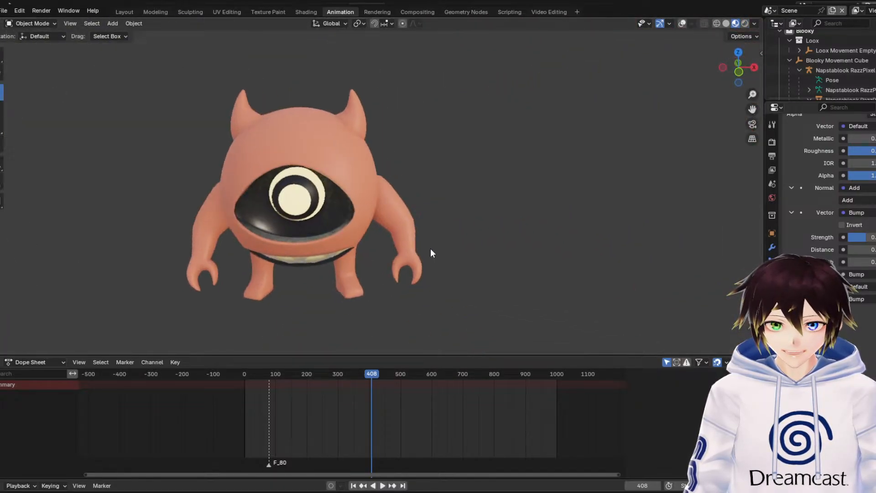
Review the character line-up from the front and examine the frog character's bumpy skin up close
scroll(431, 248, down, 6)
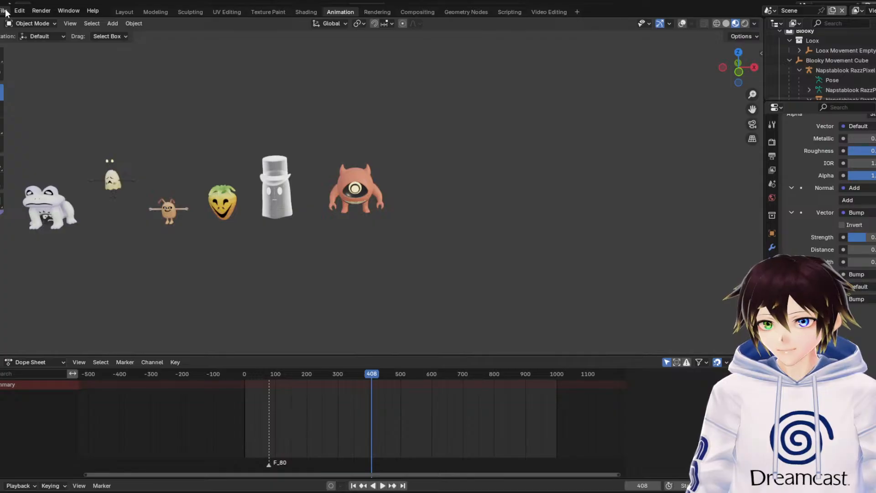
click(738, 71)
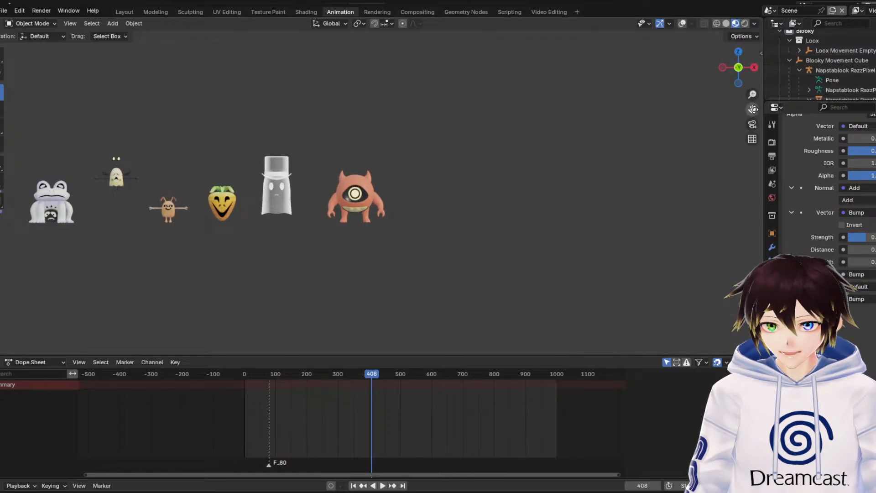
drag(753, 109, 869, 124)
scroll(384, 217, up, 5)
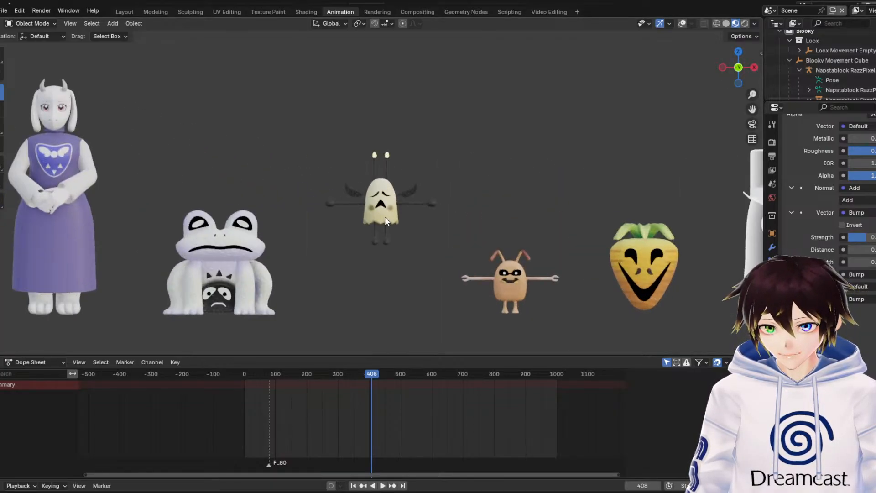
scroll(385, 217, up, 4)
middle_drag(314, 237, 353, 263)
drag(752, 110, 821, 70)
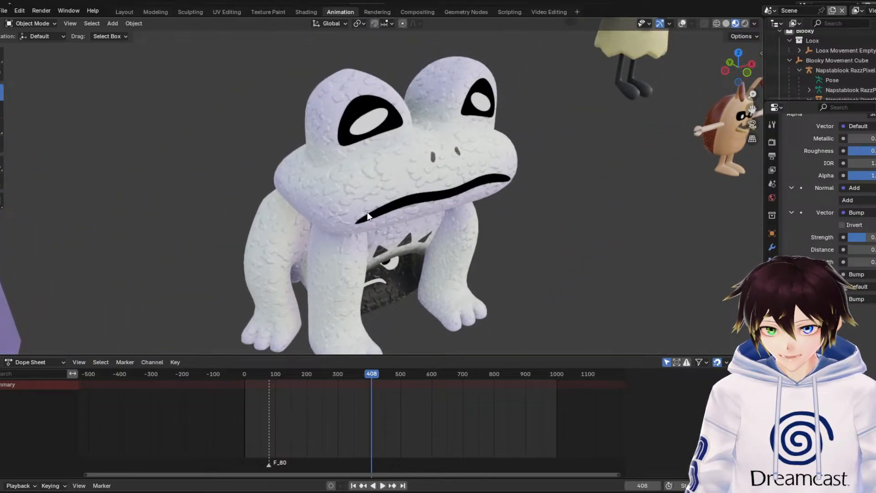
middle_drag(363, 144, 401, 154)
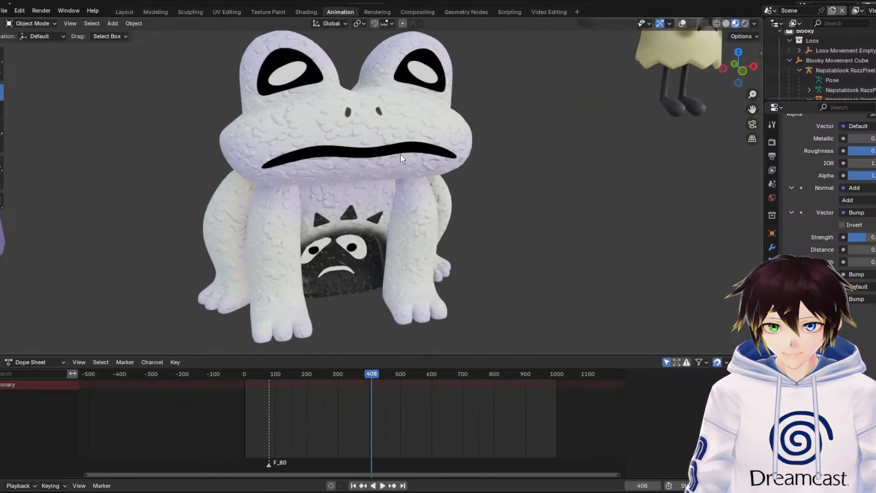
scroll(351, 146, down, 4)
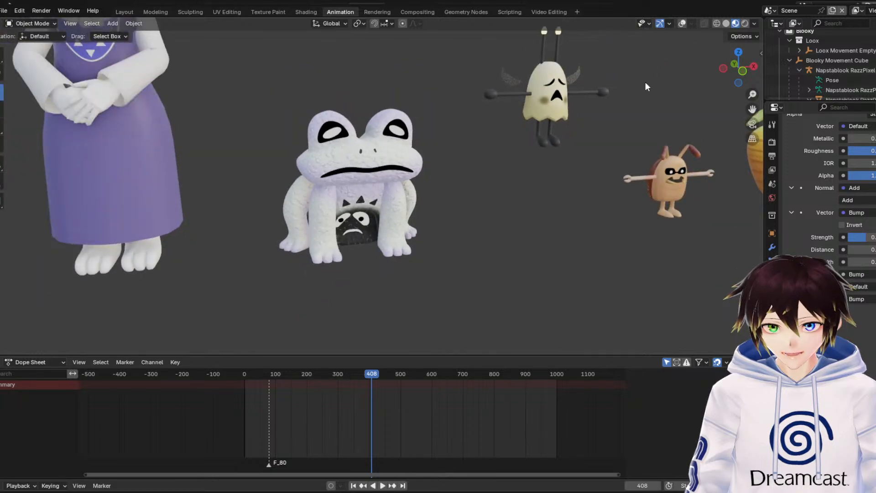
click(744, 71)
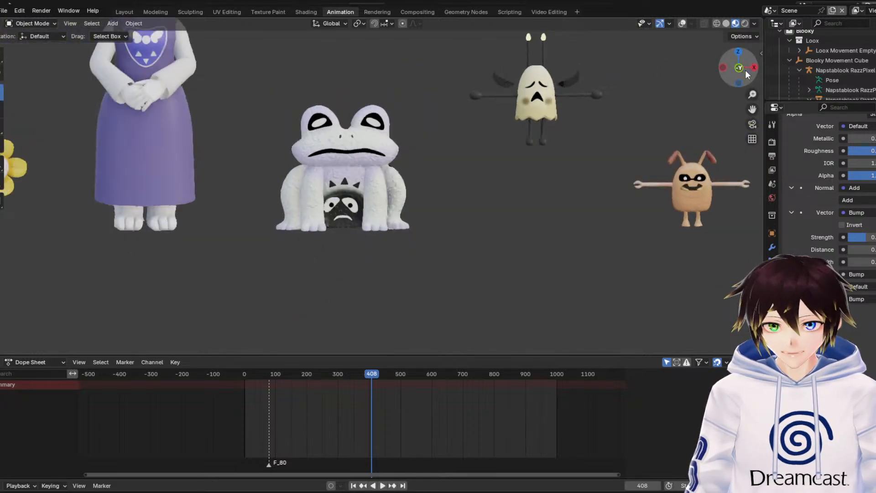
scroll(752, 108, down, 5)
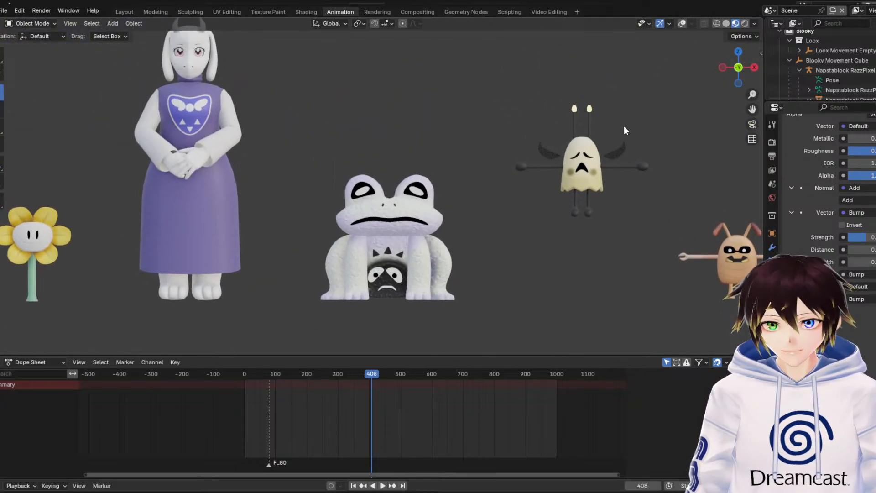
drag(744, 111, 673, 143)
Open the separate Loox file and close the file browser area in its Shading workspace
click(4, 7)
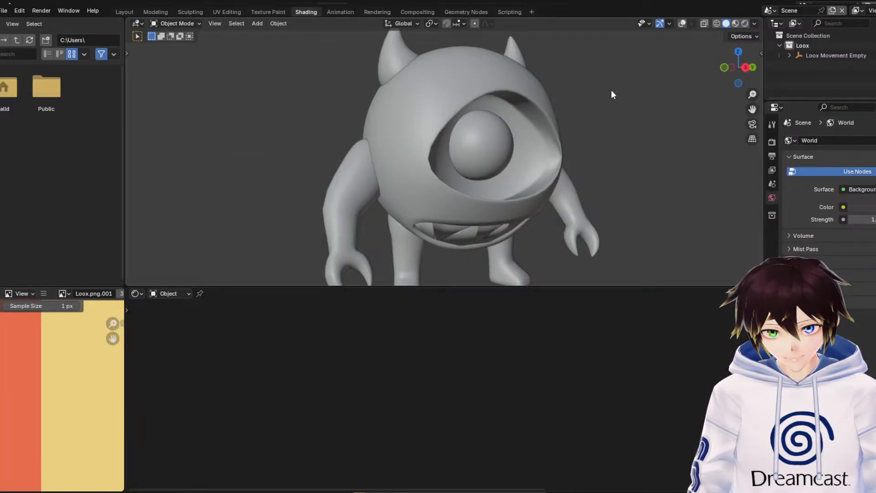
right_click(67, 20)
click(36, 103)
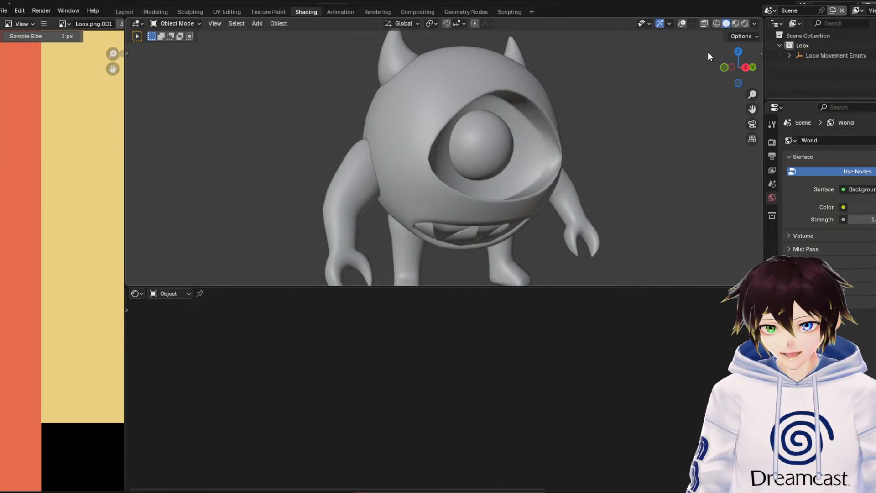
Preview the Loox model in material preview and in rendered shading
click(737, 24)
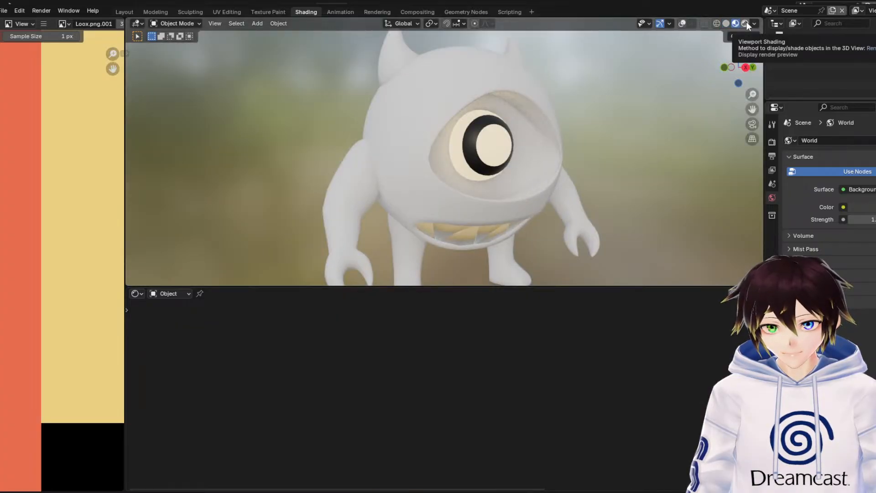
click(745, 24)
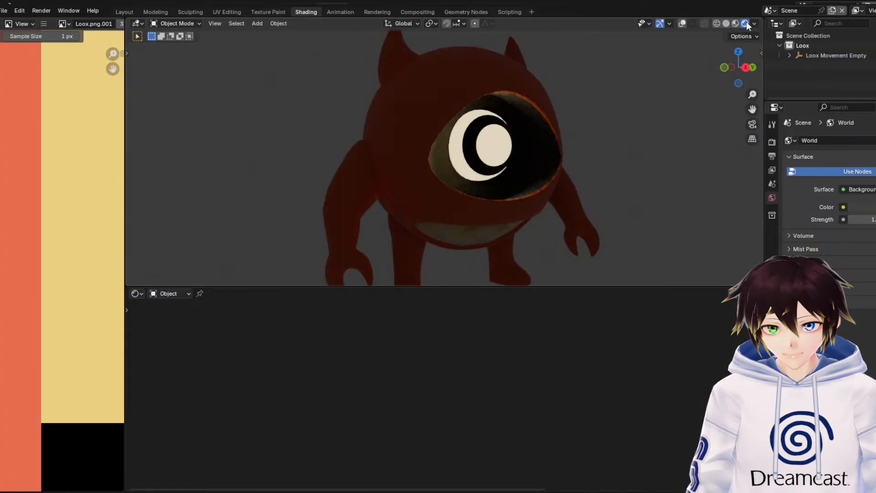
Switch to the Modeling workspace and view Loox's body and eye up close in rendered shading
click(154, 12)
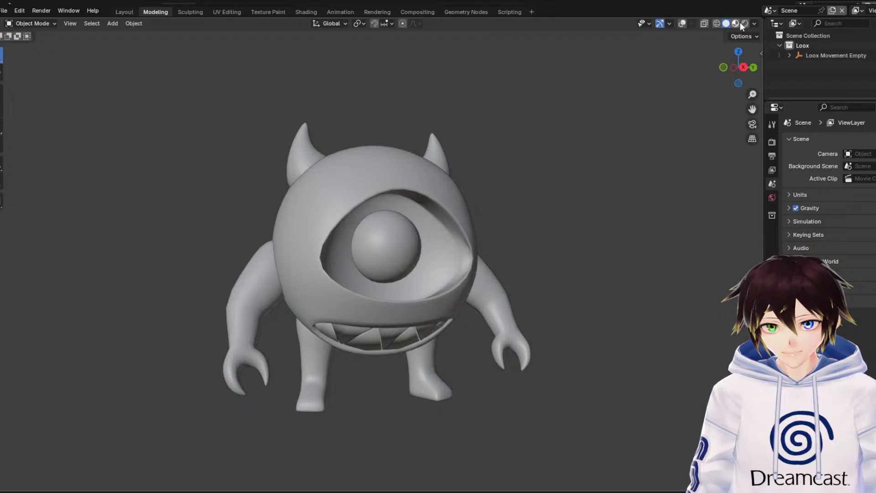
click(745, 23)
middle_drag(399, 169, 450, 183)
scroll(450, 183, up, 3)
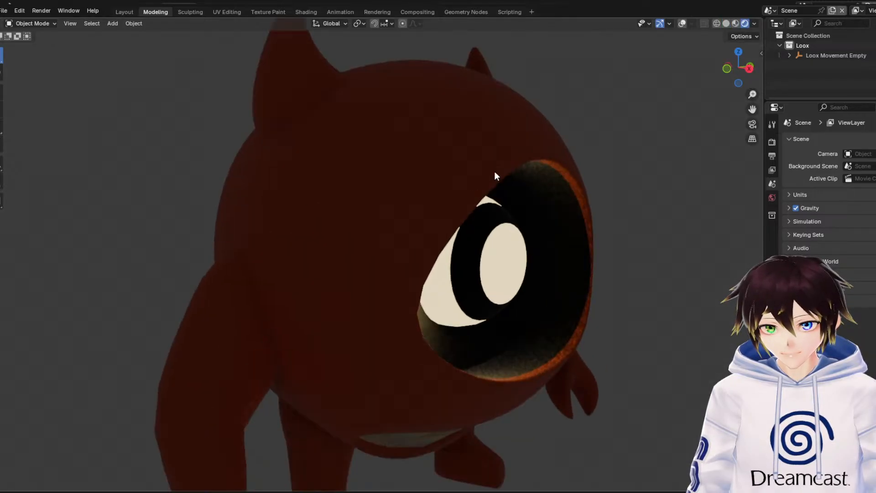
Examine the skin texture on Loox's back and horns up close in material preview
click(734, 24)
mouse_move(507, 119)
middle_down()
mouse_move(549, 132)
mouse_move(631, 109)
middle_up()
scroll(515, 187, up, 4)
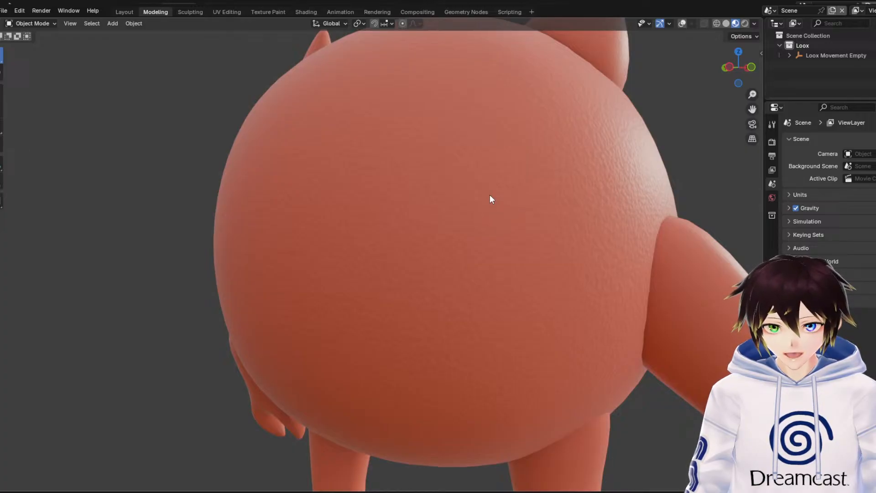
middle_drag(485, 162, 643, 163)
drag(752, 110, 654, 232)
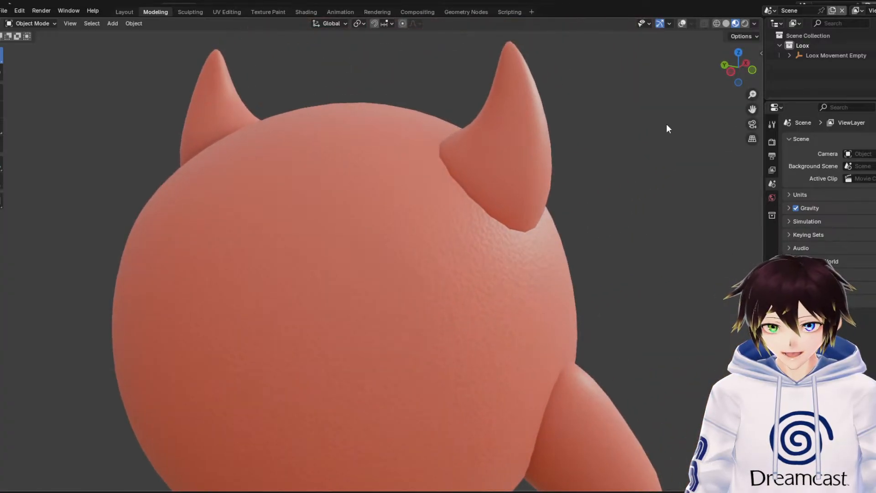
scroll(620, 137, up, 2)
middle_drag(566, 200, 557, 207)
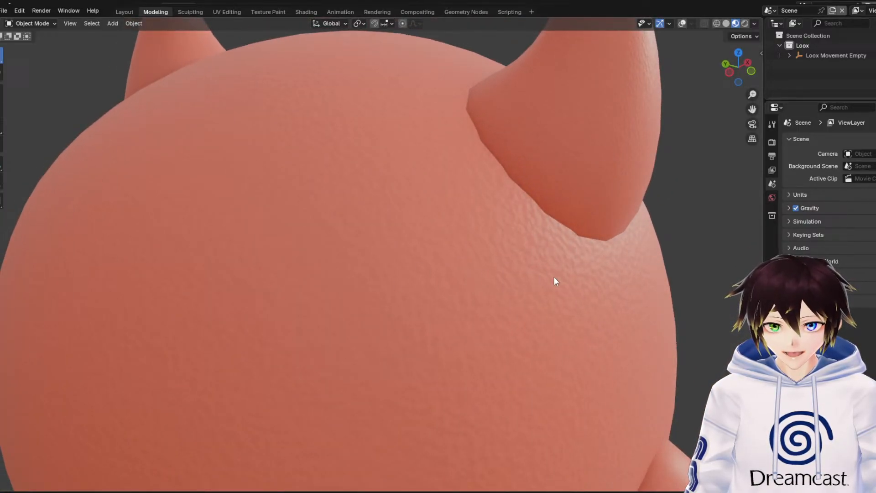
middle_drag(554, 279, 438, 260)
scroll(438, 260, down, 4)
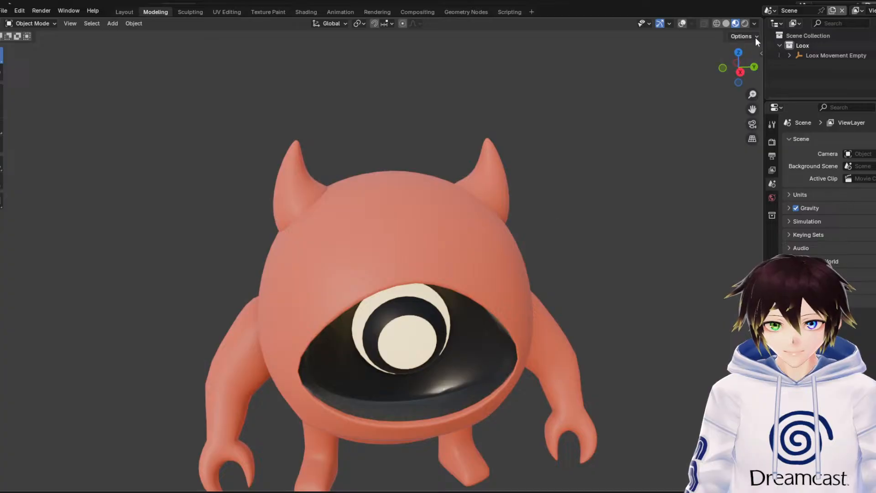
Switch the viewport to rendered shading and add a point light to the Loox scene
click(744, 23)
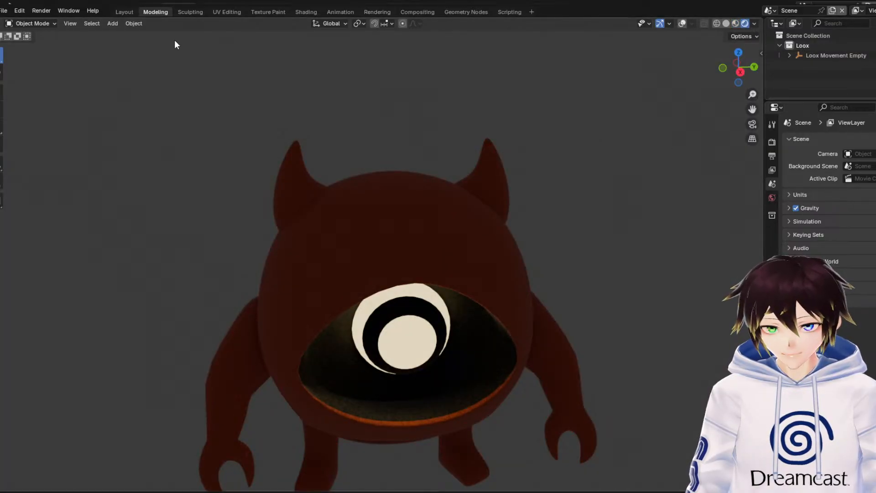
click(119, 25)
mouse_move(157, 153)
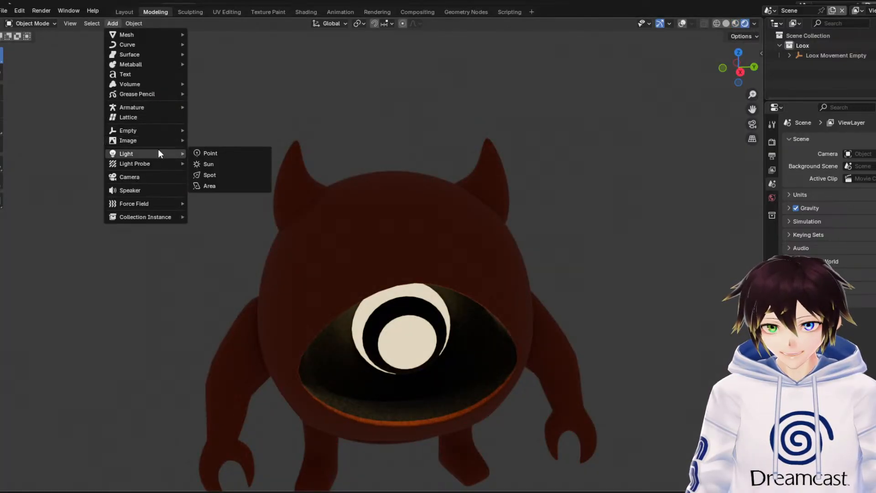
click(205, 152)
scroll(212, 165, down, 5)
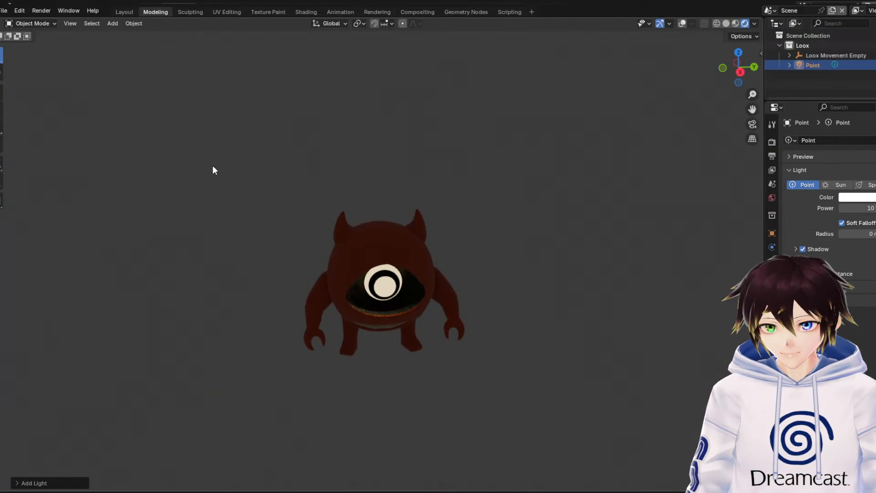
Move the point light out in front of Loox and raise it so it shines on the face
click(3, 91)
middle_drag(164, 217, 275, 264)
drag(439, 301, 529, 315)
drag(485, 289, 482, 205)
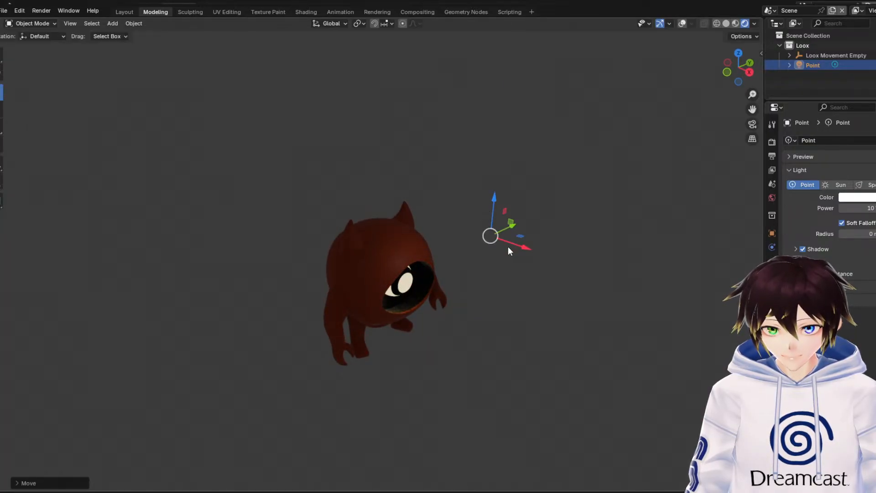
drag(508, 250, 468, 231)
Inspect Loox's lit skin and eye socket from the front in rendered shading, and deselect the light
scroll(460, 249, up, 4)
mouse_move(459, 252)
middle_down()
mouse_move(432, 242)
mouse_move(453, 237)
middle_up()
scroll(445, 238, down, 2)
scroll(461, 235, up, 2)
scroll(508, 248, up, 3)
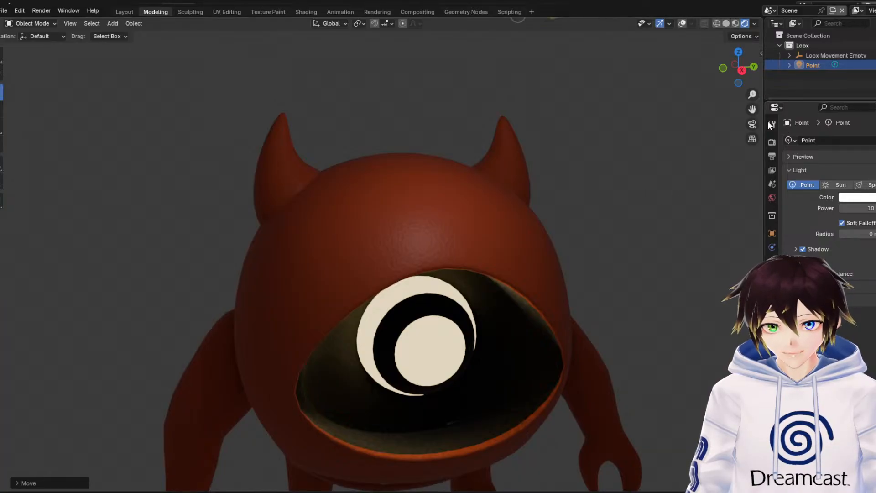
drag(749, 109, 686, 33)
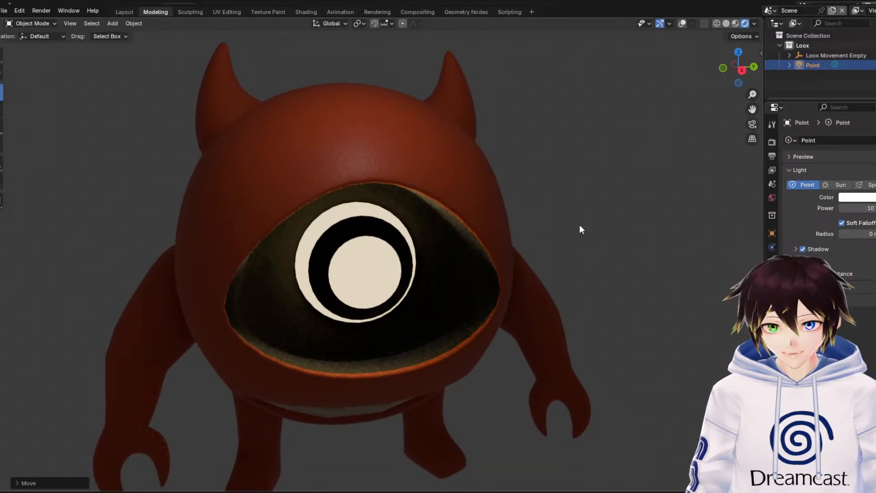
scroll(579, 237, down, 3)
scroll(587, 254, up, 2)
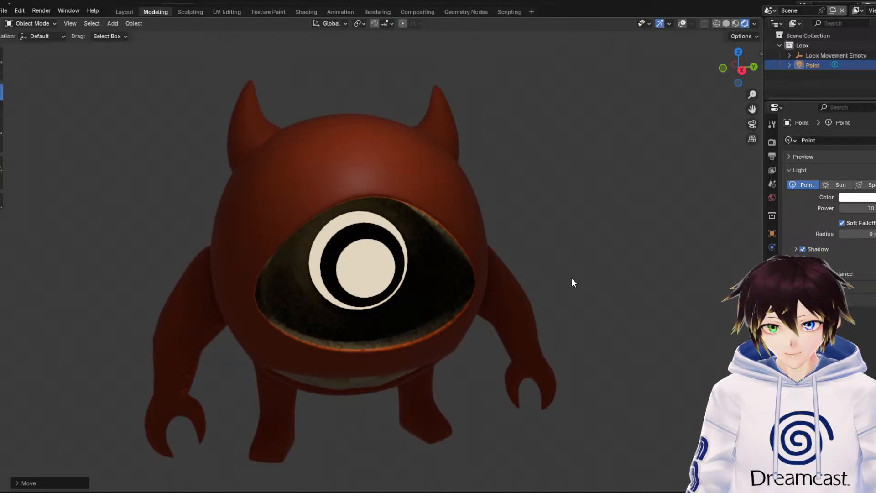
click(569, 276)
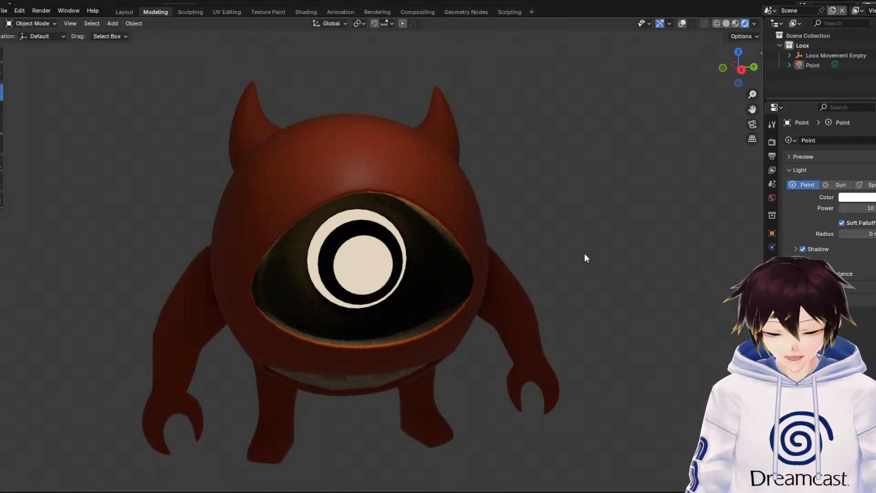